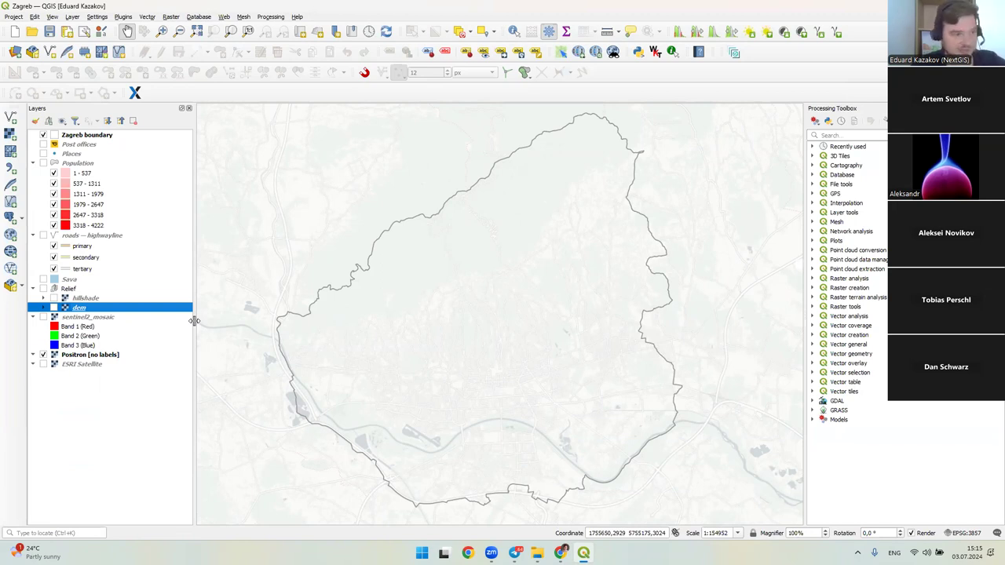
- Turn on the ESRI Satellite basemap and show the Positron basemap again above it
left_click(43, 364)
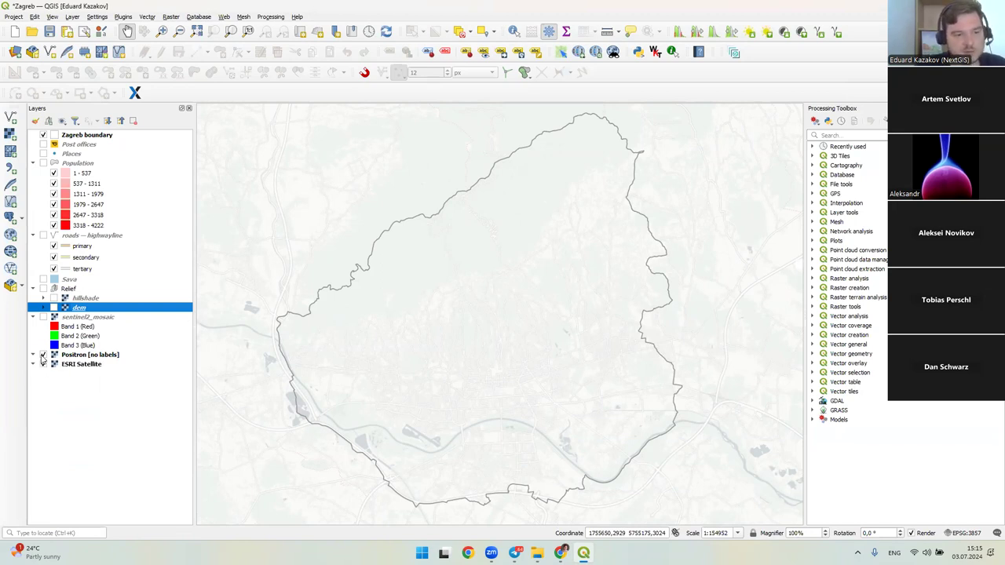
left_click(43, 355)
left_click(43, 364)
left_click(50, 366)
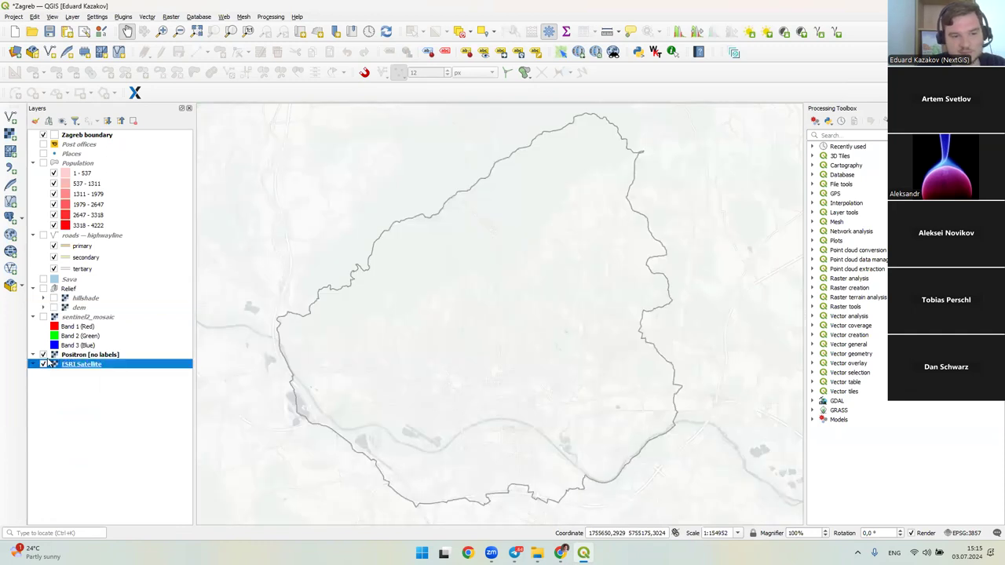
left_click(43, 365)
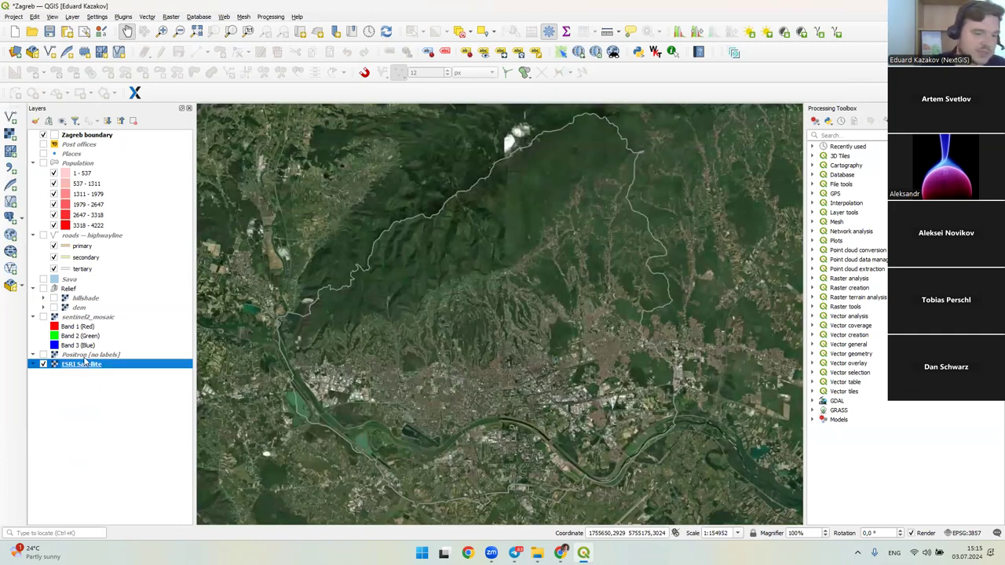
key("Up")
key("Down")
key("Up")
key("space")
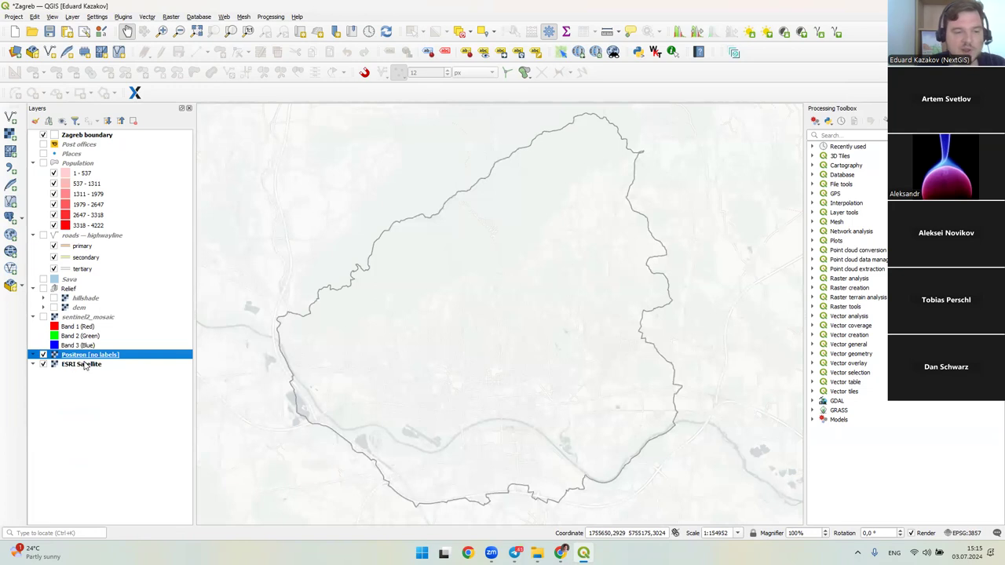
- Bring up the QuickMapServices Search QMS panel and select the Positron layer
left_click(224, 16)
mouse_move(247, 61)
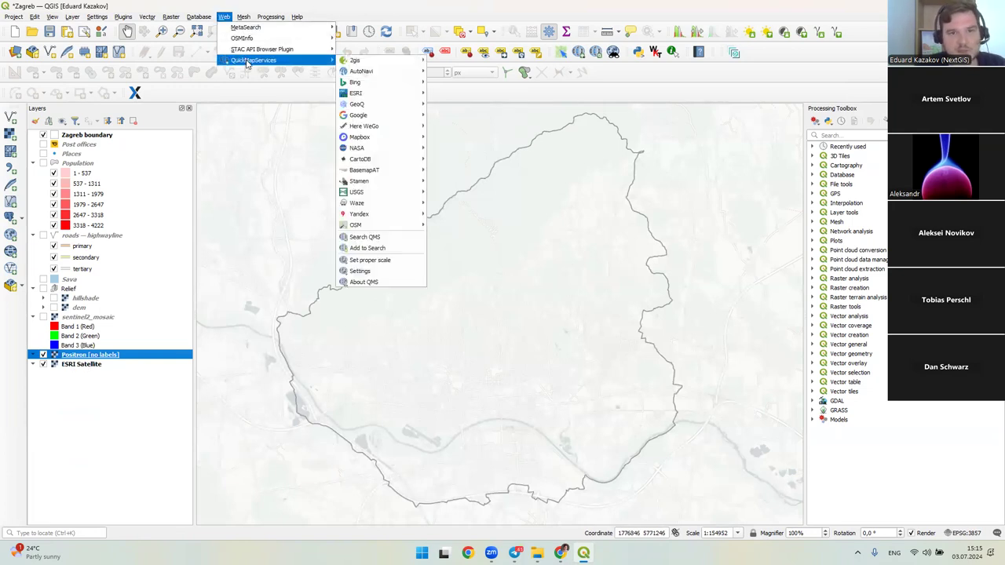
mouse_move(390, 160)
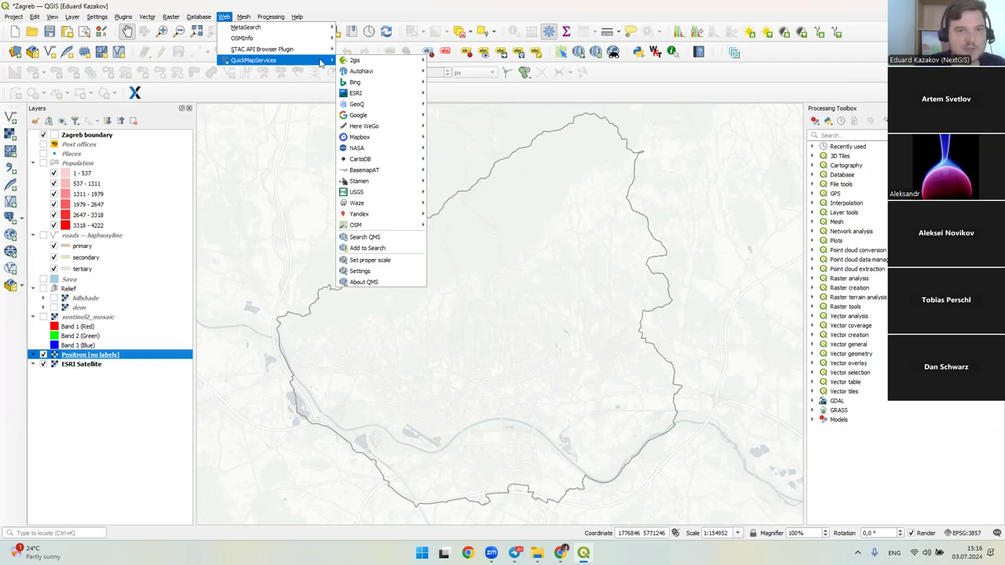
left_click(364, 237)
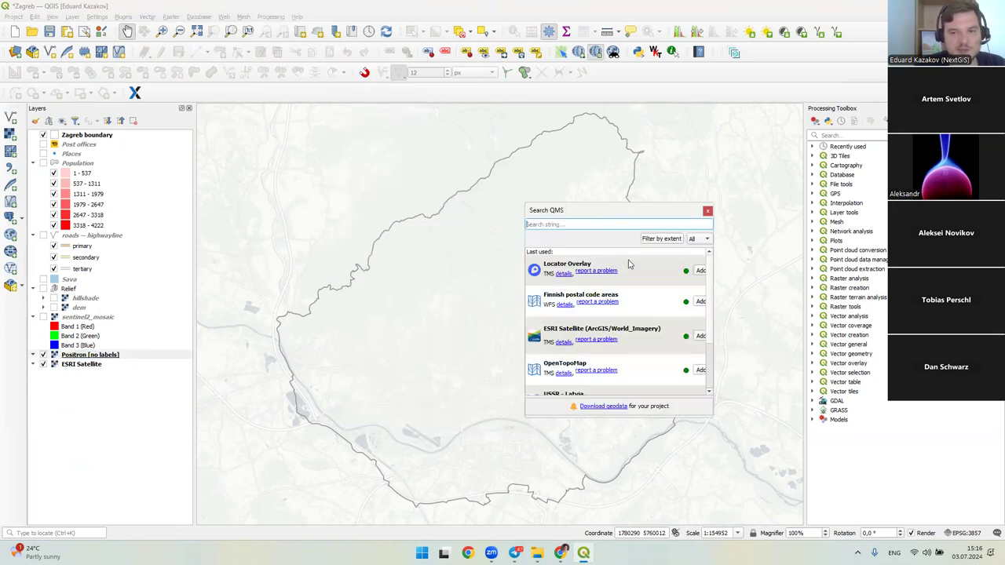
left_click(224, 17)
mouse_move(283, 61)
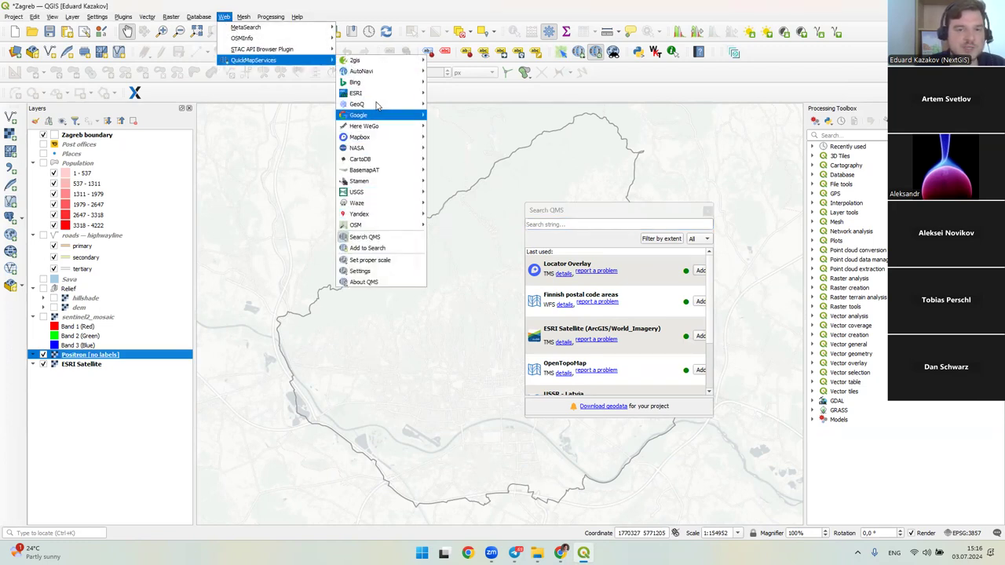
left_click(584, 230)
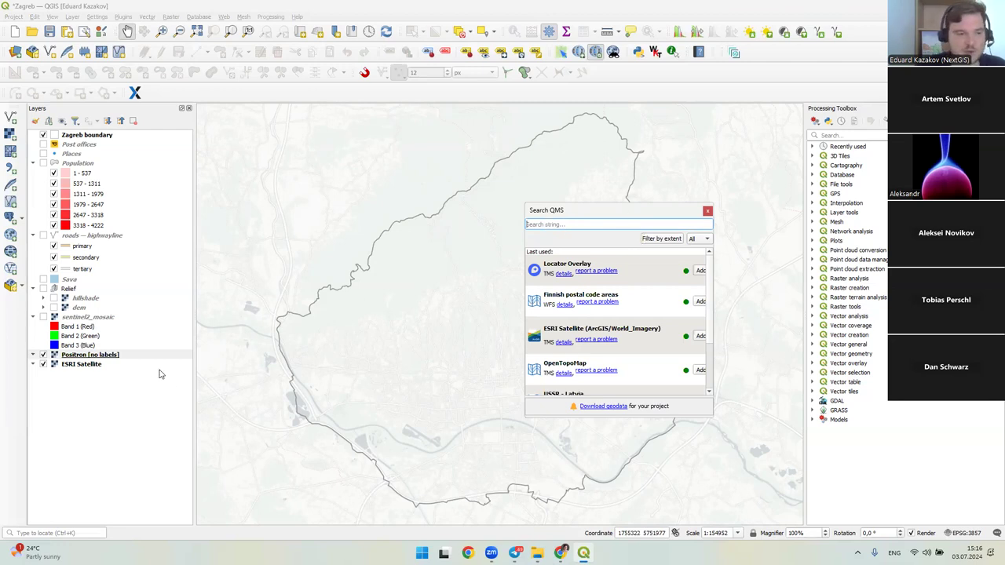
left_click(106, 355)
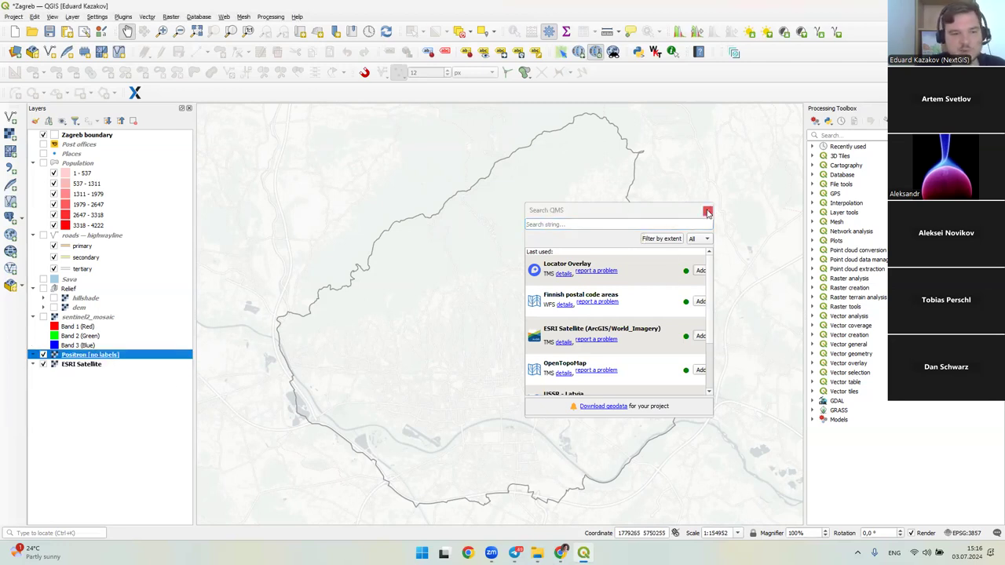
- Close Search QMS, preview sentinel2_mosaic over Zagreb's northern hills, then hide it
left_click(707, 210)
left_click(79, 317)
left_click_drag(428, 401, 422, 400)
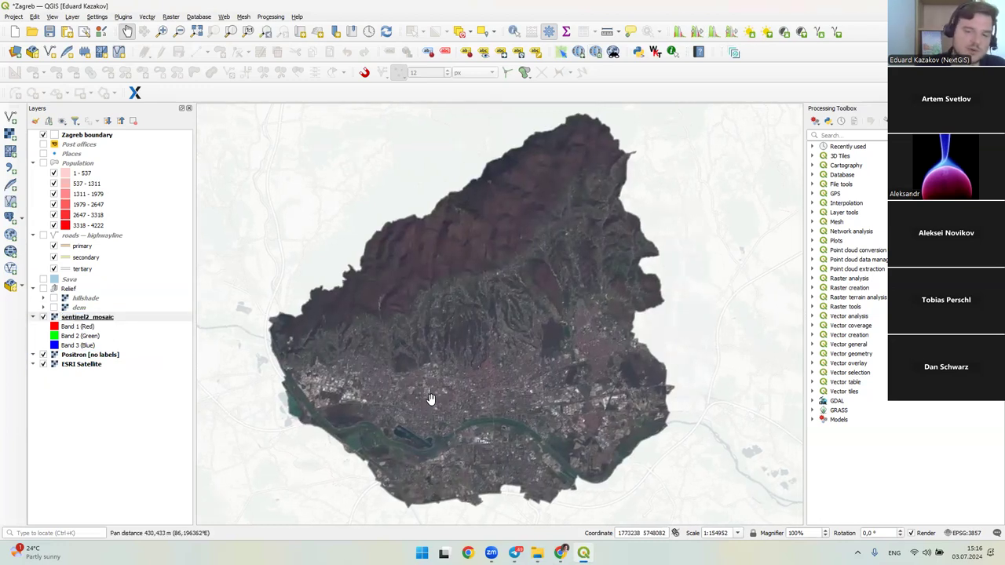
left_click_drag(481, 374, 477, 384)
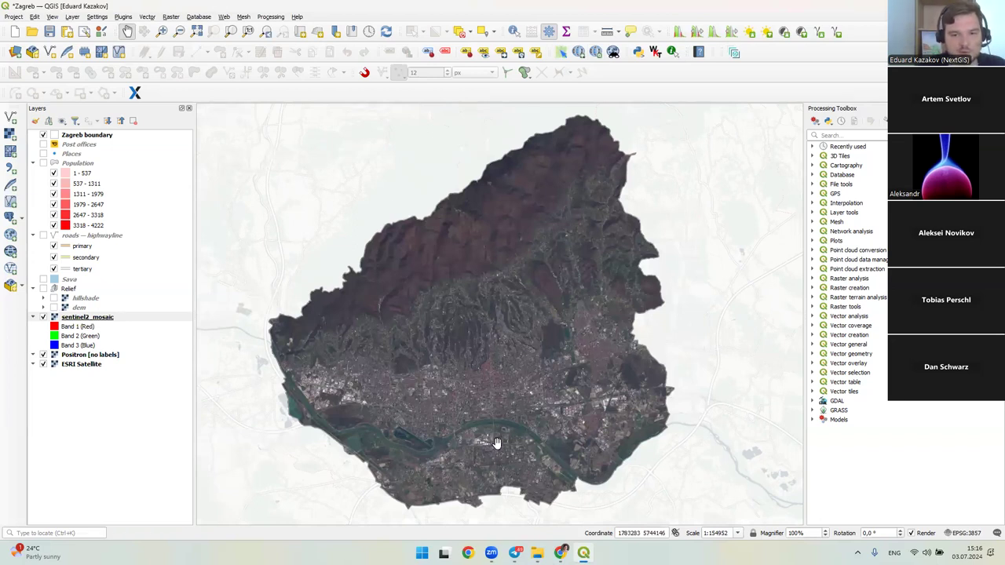
scroll(542, 408, "up", 1)
scroll(542, 408, "up", 1)
left_click_drag(288, 283, 418, 322)
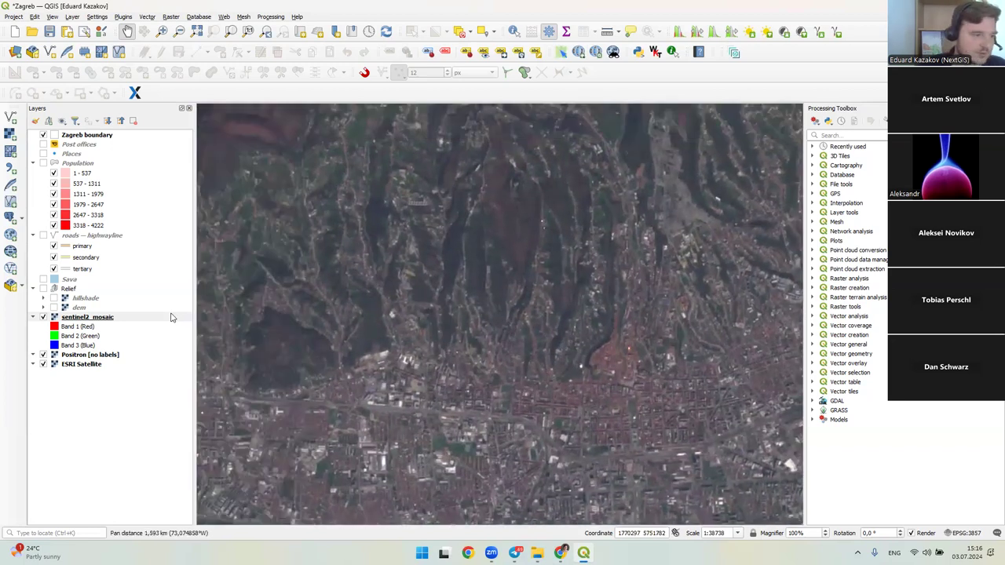
scroll(383, 322, "down", 3)
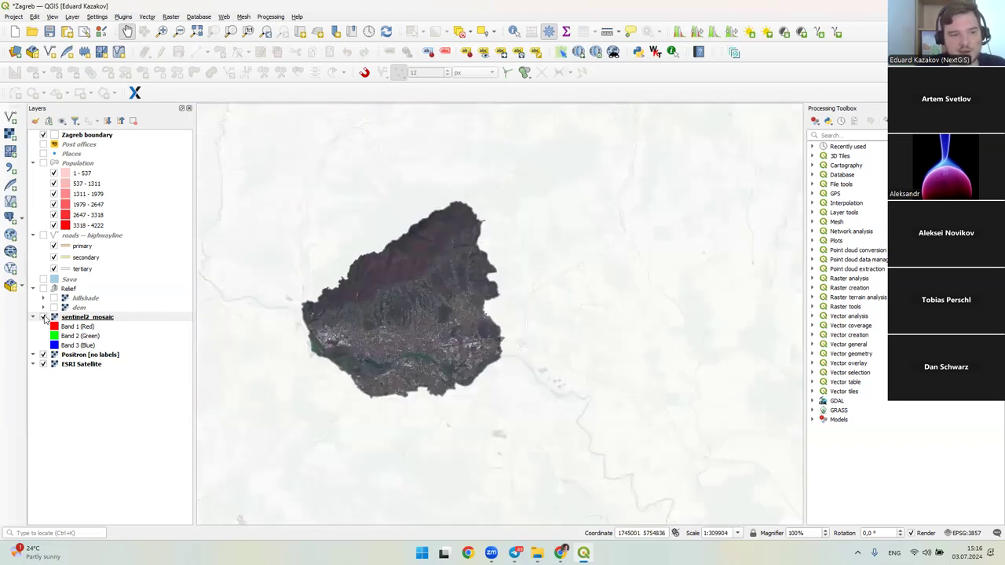
left_click(44, 317)
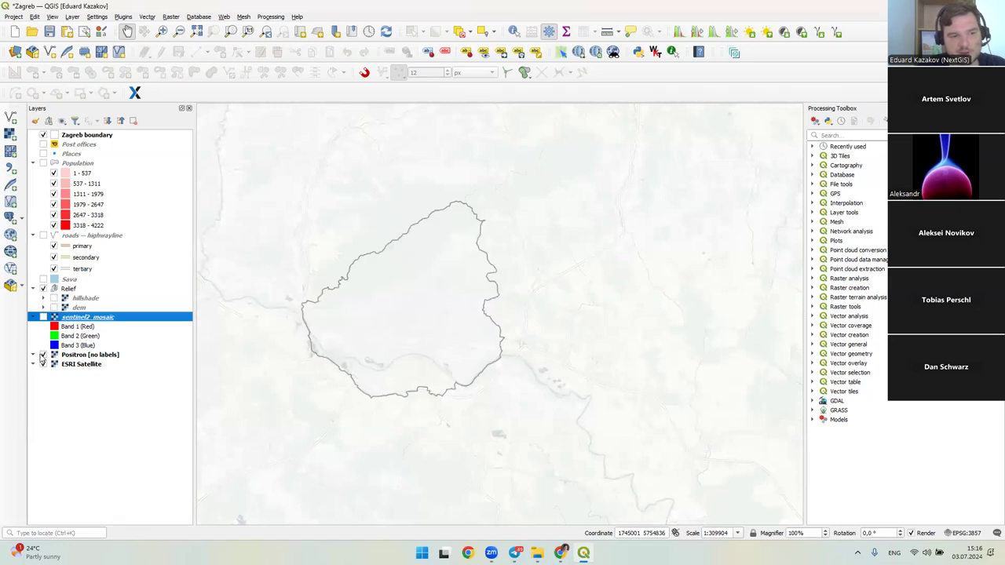
- Hide Positron and show the hillshade and dem relief layers, comparing dem colours alone
left_click(43, 354)
left_click(53, 299)
left_click(53, 307)
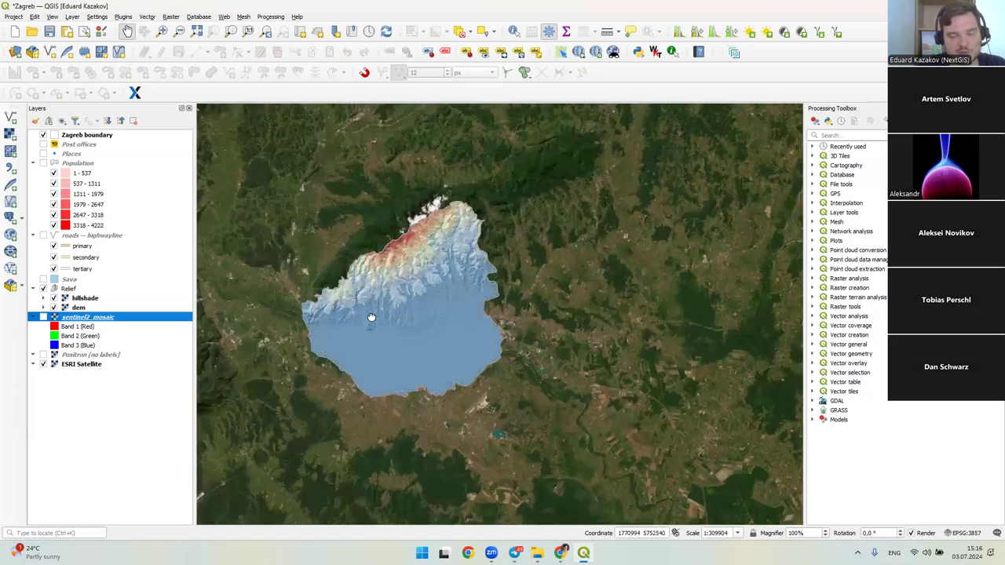
scroll(371, 317, "up", 2)
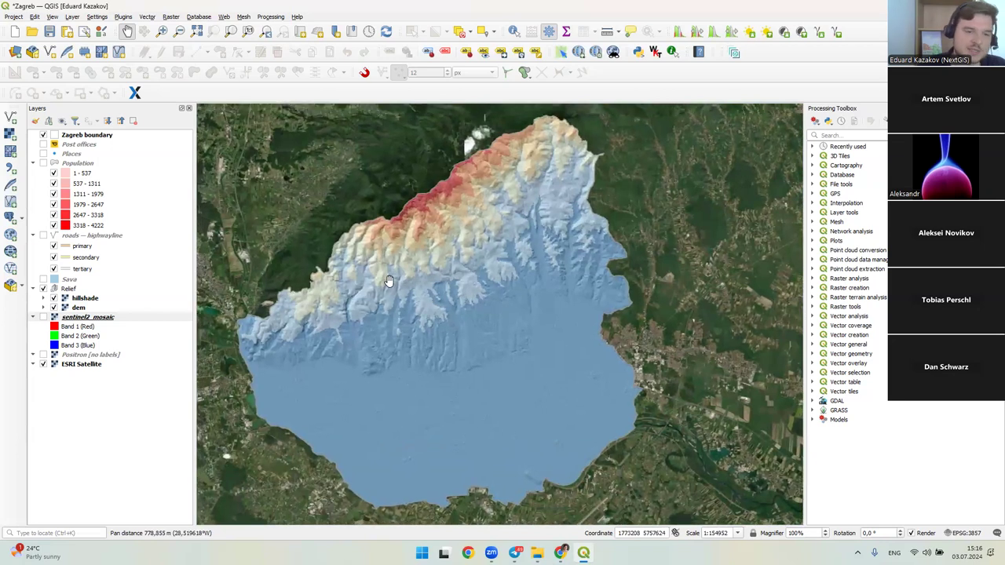
left_click(54, 299)
left_click_drag(456, 169, 480, 182)
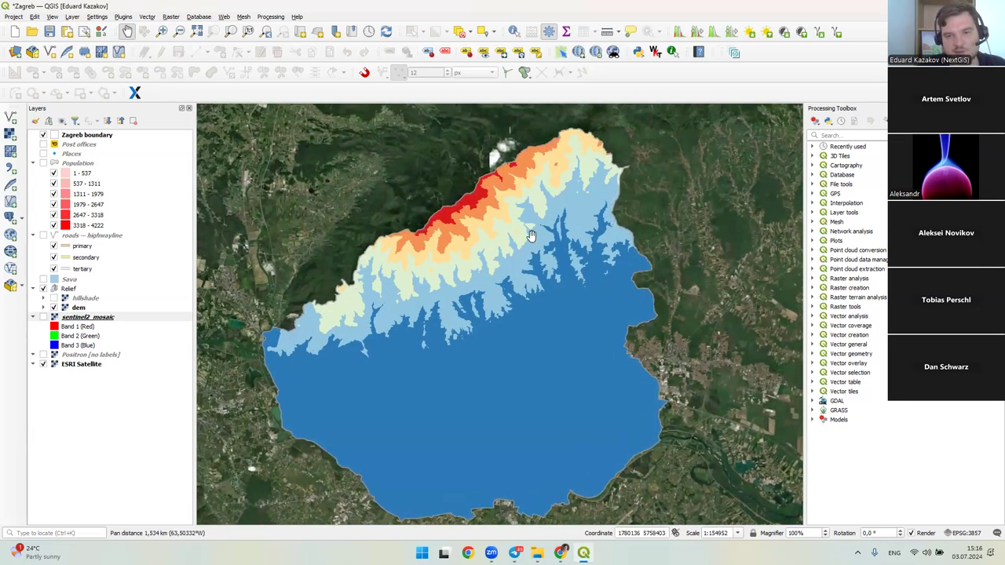
left_click(54, 298)
left_click(83, 317)
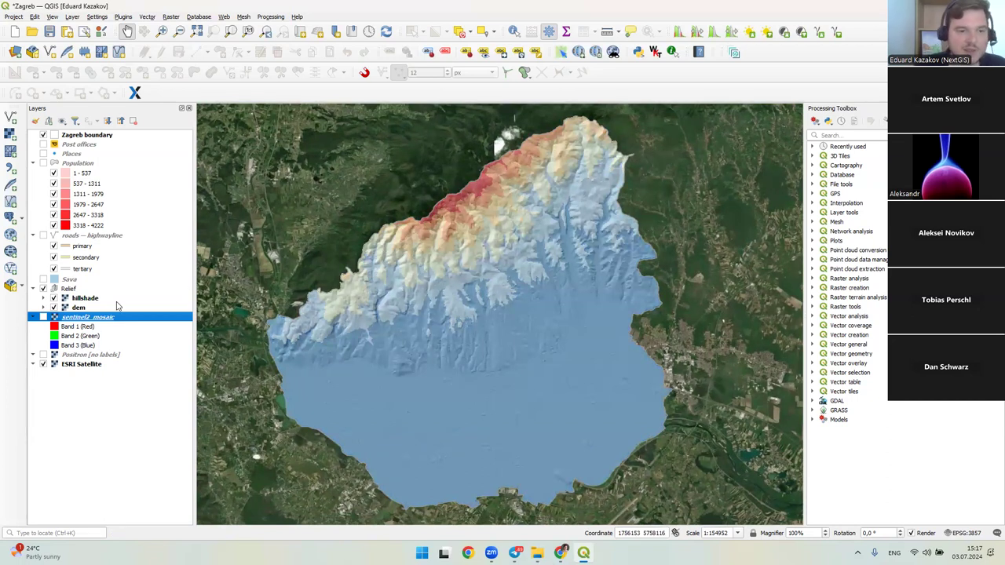
- Expand the hillshade and dem legends, then hide dem, hillshade and the Relief group
left_click(43, 307)
left_click(43, 297)
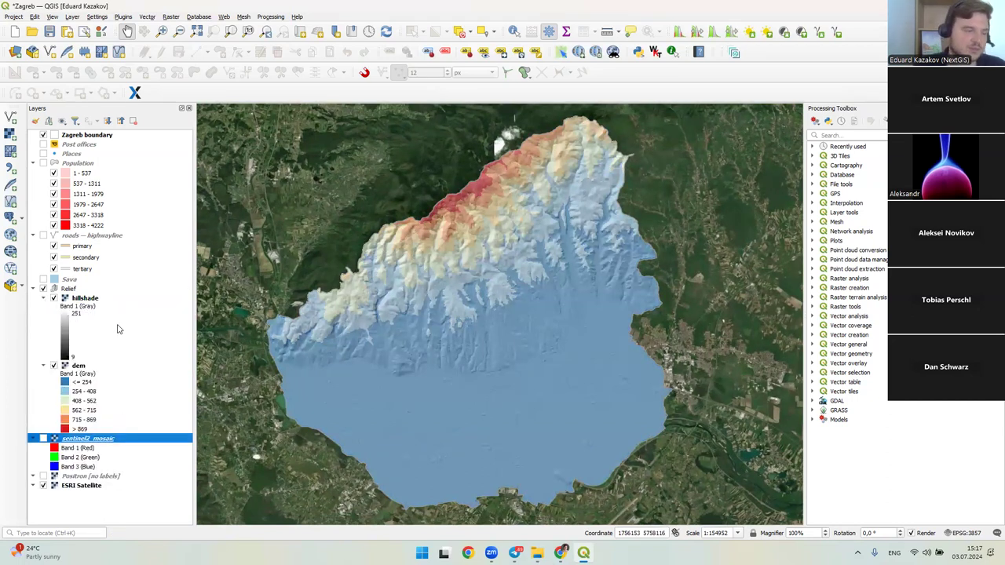
left_click(108, 378)
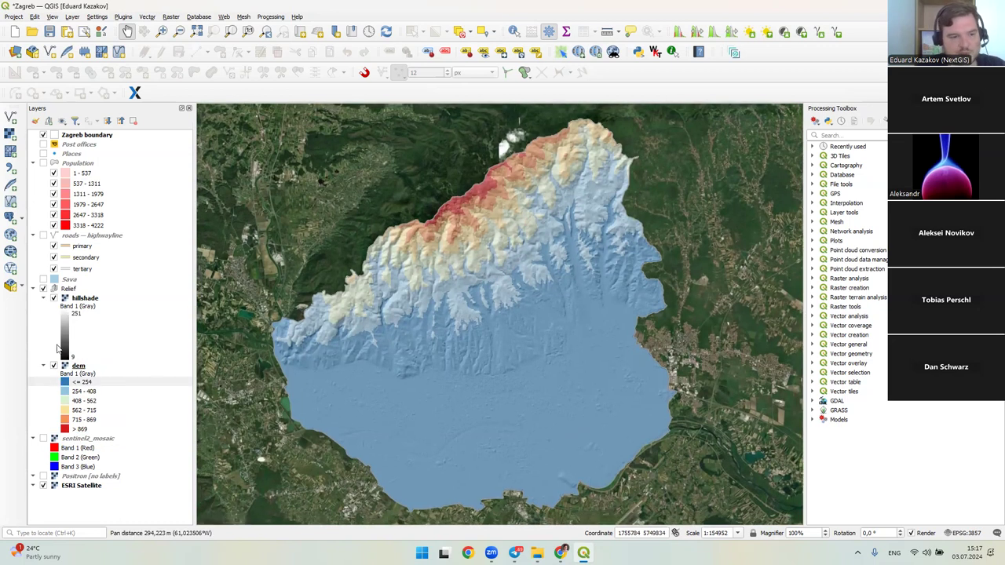
left_click(54, 365)
left_click(43, 289)
left_click(43, 289)
- Show the roads layer and toggle its secondary and tertiary road classes
left_click(44, 236)
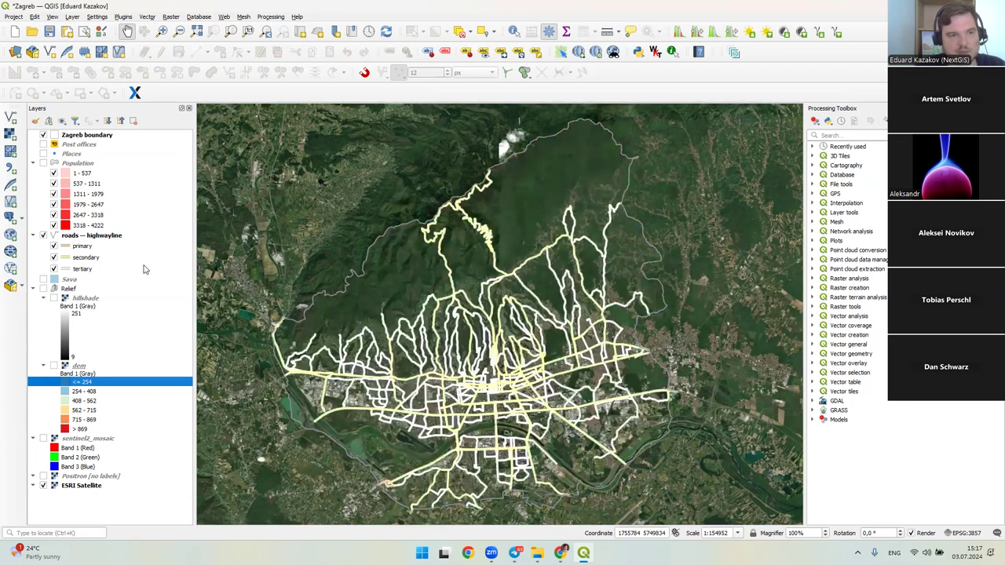
left_click_drag(357, 312, 363, 295)
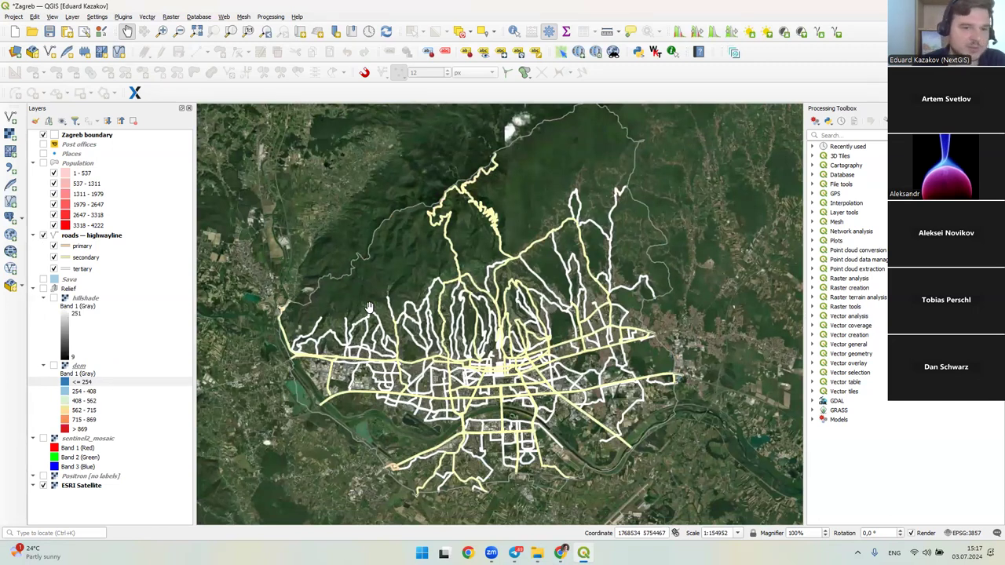
left_click(96, 245)
left_click(73, 258)
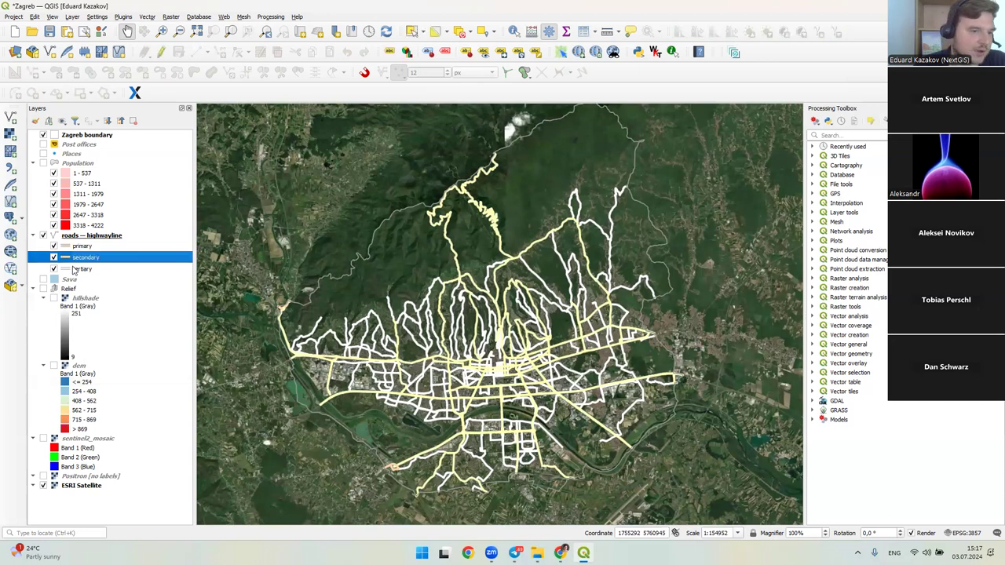
left_click(73, 270)
left_click(54, 257)
left_click(53, 269)
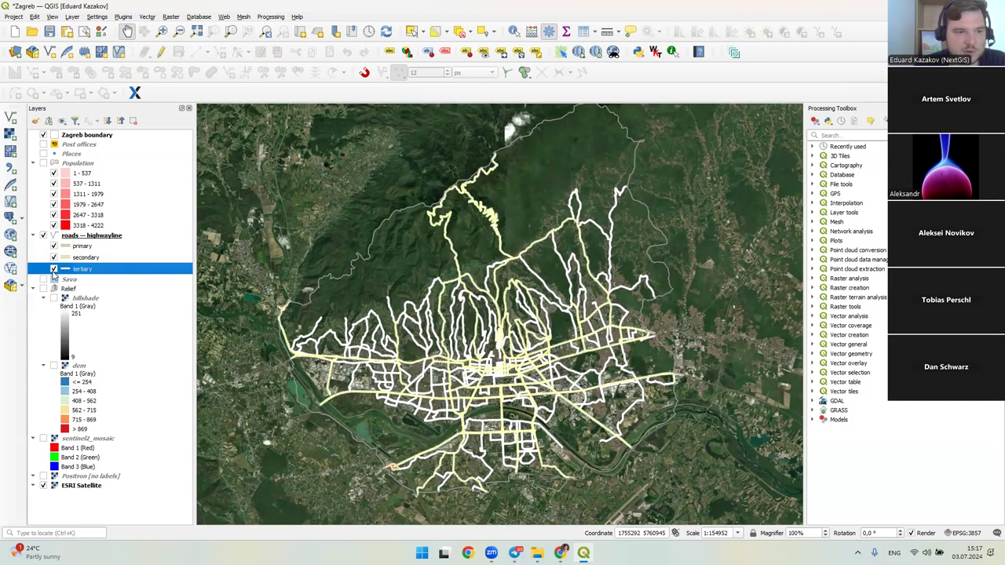
left_click(53, 269)
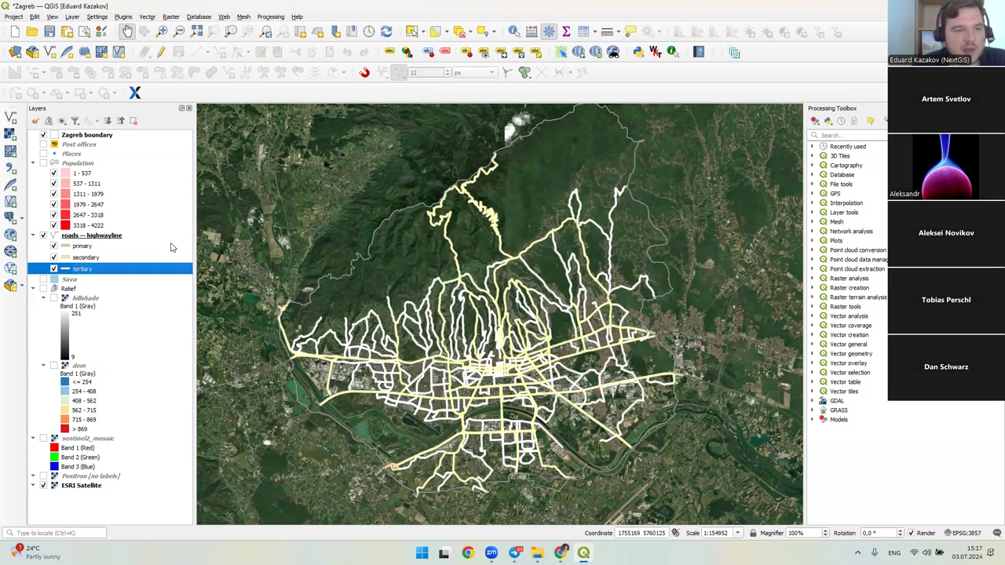
- Hide the roads and display the Population hexagon layer
left_click(67, 163)
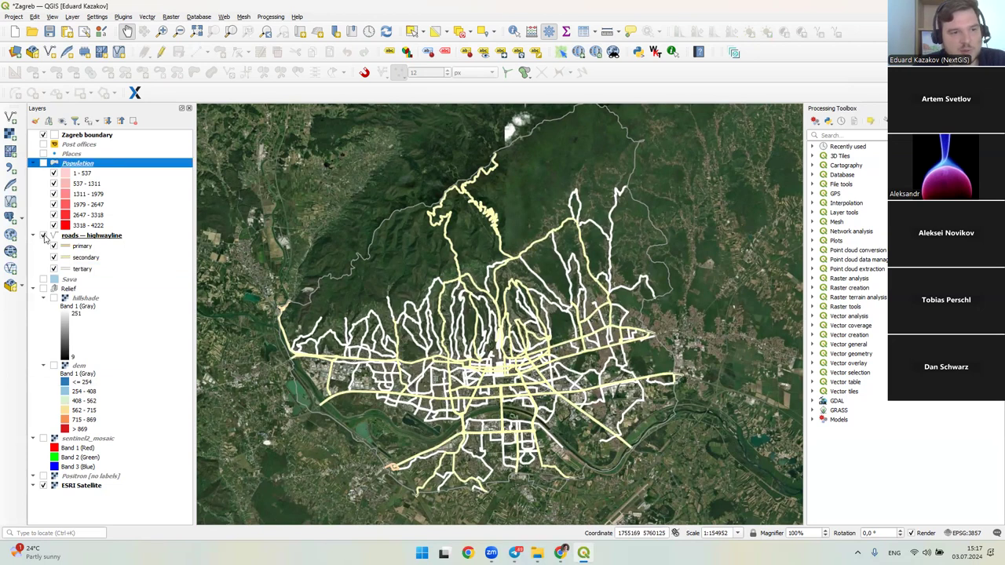
left_click(44, 235)
left_click(44, 163)
left_click_drag(321, 189, 321, 200)
left_click(103, 165)
- Toggle the 3318–4222, 1979–2647 and 1311–1979 classes back on, then hide Population
double_click(172, 163)
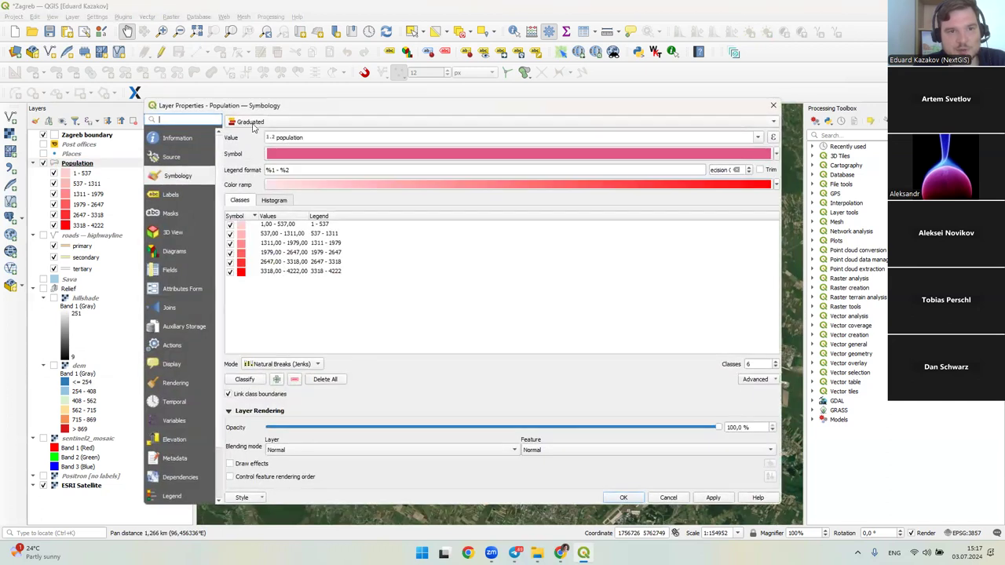
left_click(774, 105)
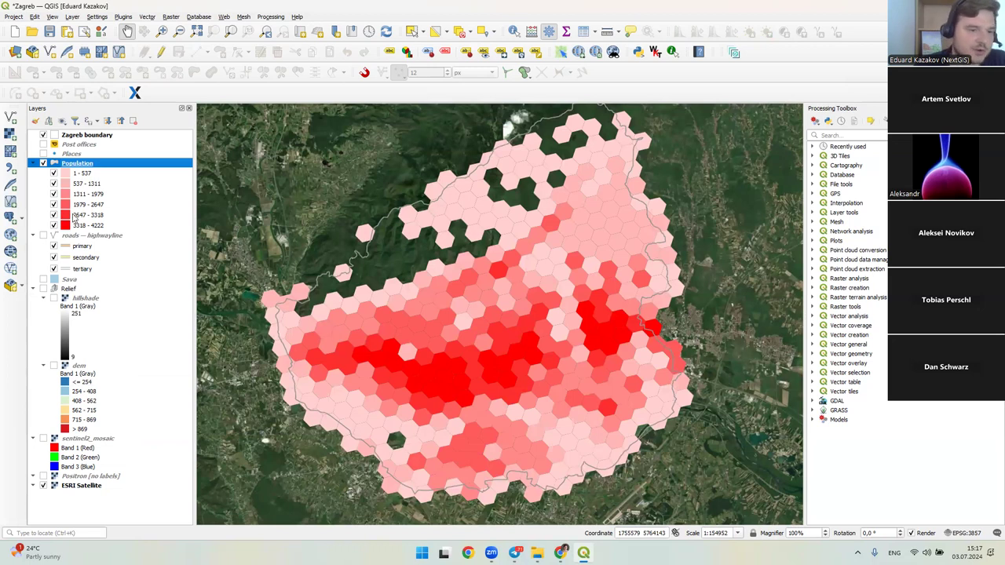
left_click(53, 226)
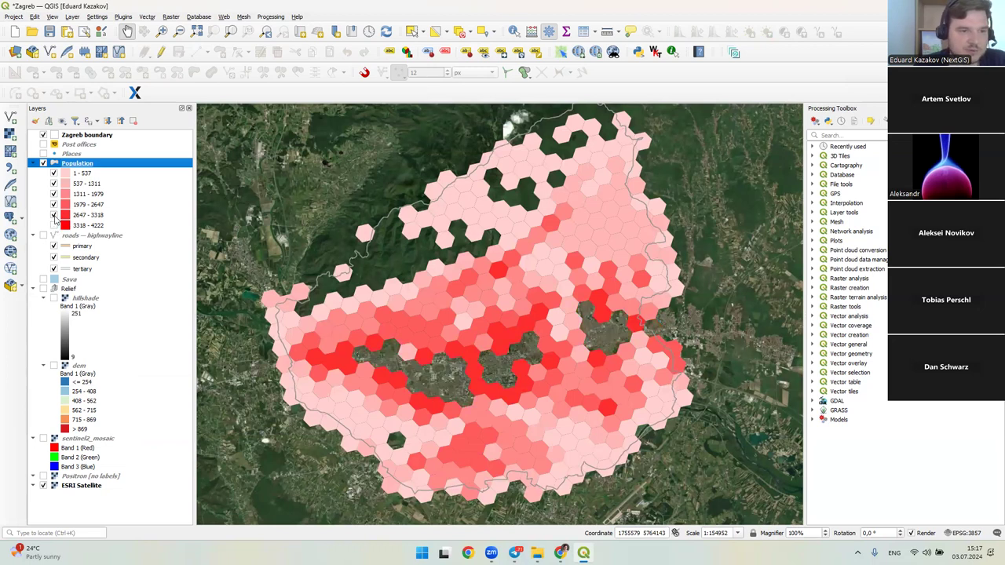
left_click(53, 225)
left_click(54, 205)
left_click(53, 204)
left_click(54, 194)
left_click(54, 194)
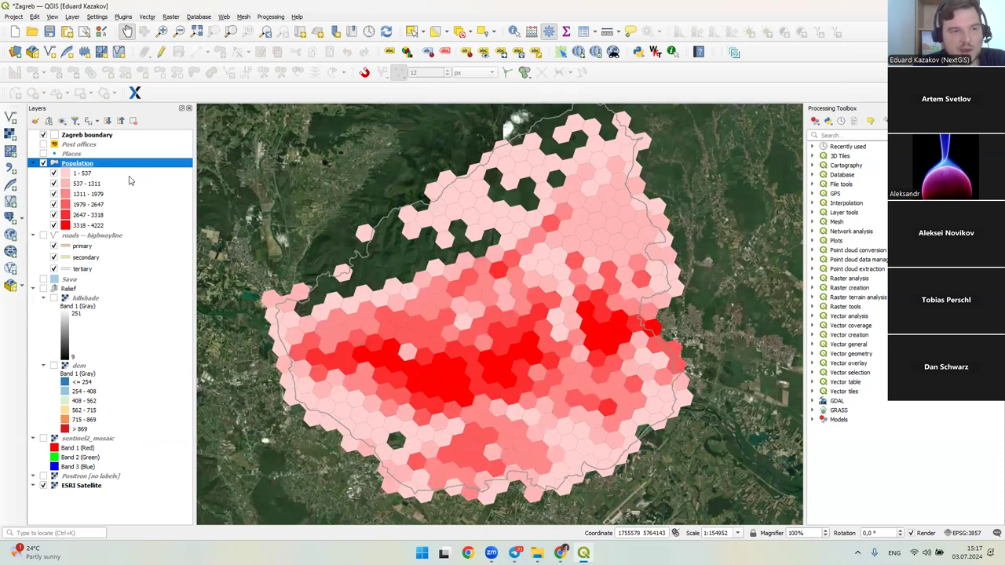
left_click(43, 163)
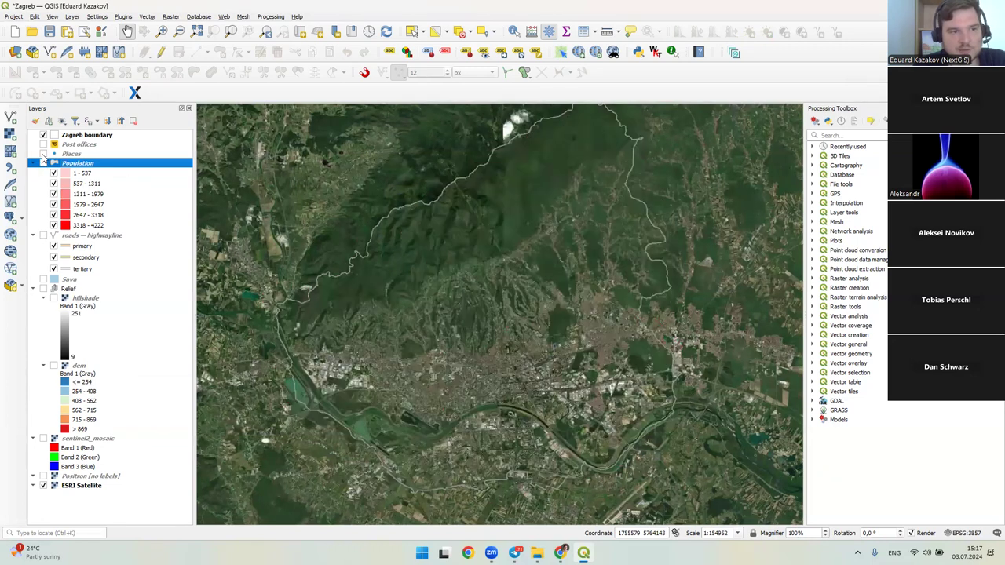
- Show the Places clusters on the map and open the Places layer's Symbology properties
left_click(43, 153)
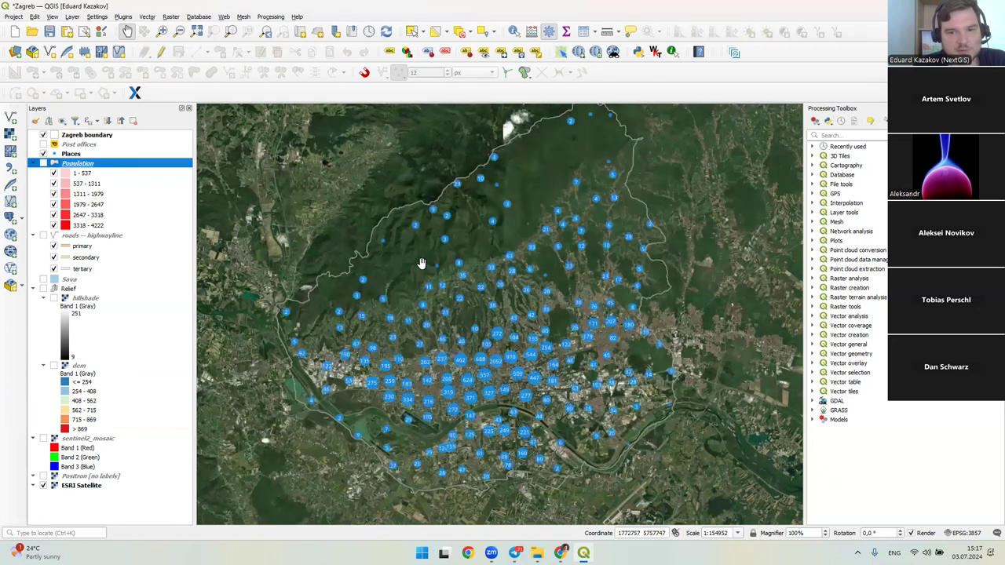
left_click(91, 155)
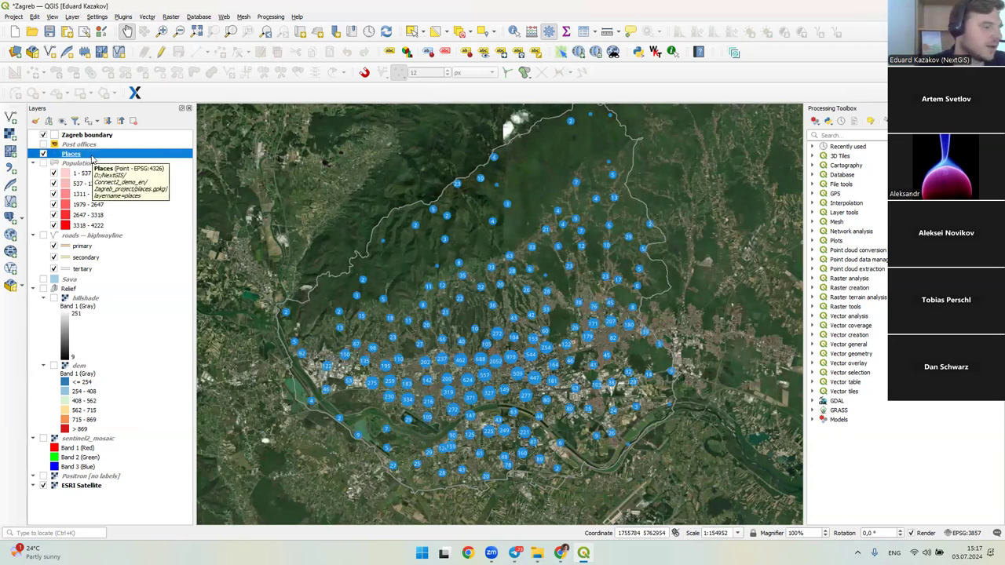
left_click_drag(494, 296, 486, 258)
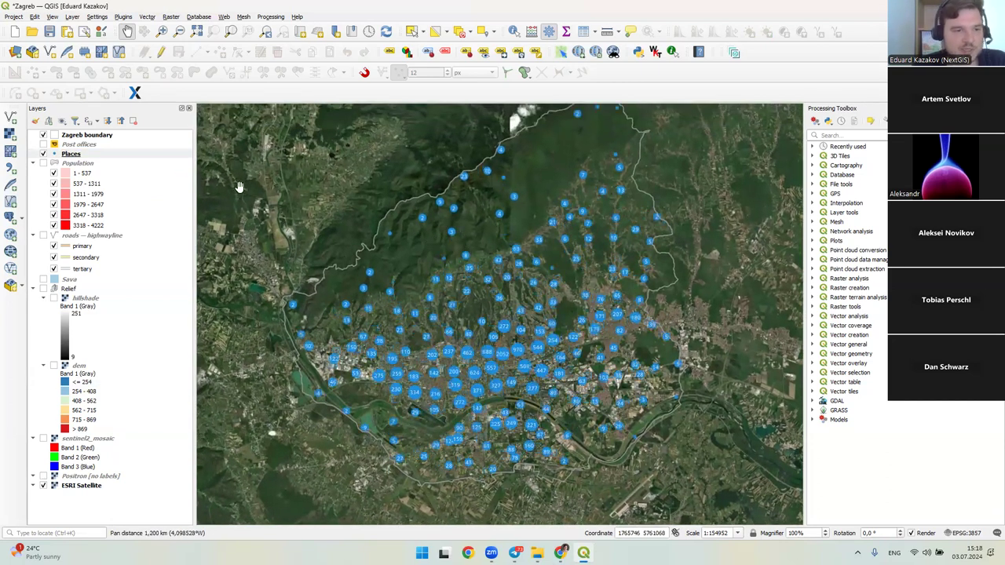
double_click(121, 155)
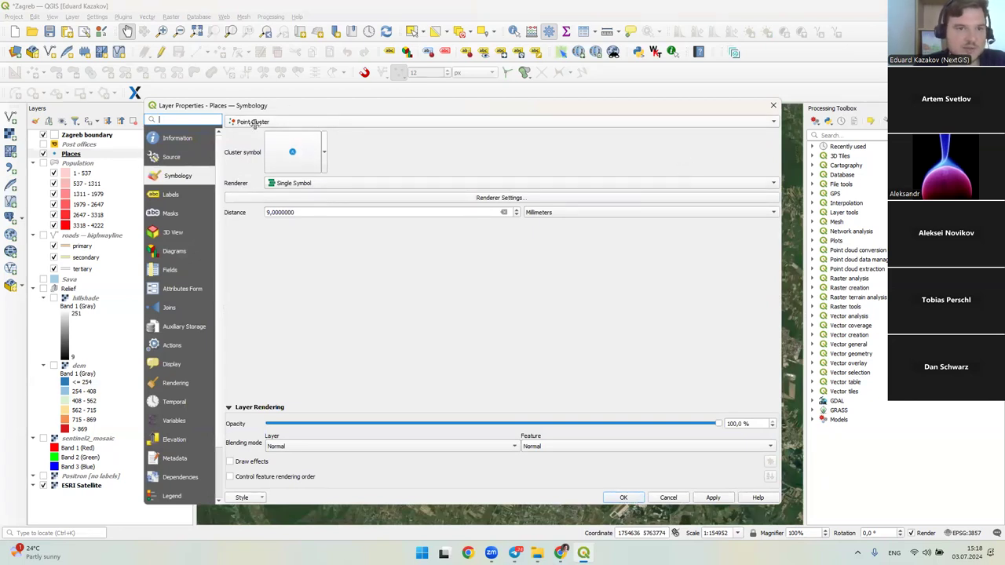
- Inspect the cluster Simple Marker's data-defined CASE size expression without changing it
left_click(292, 151)
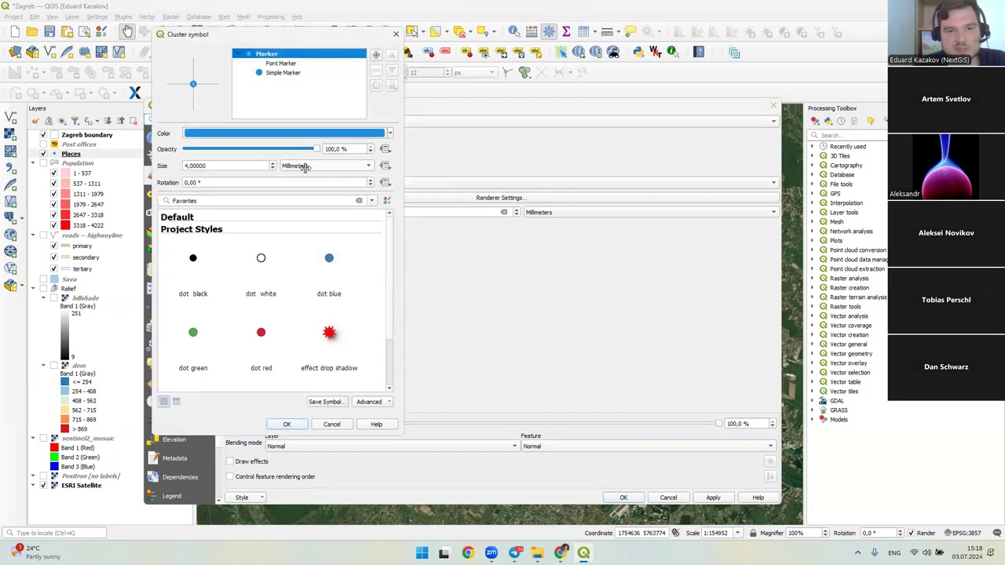
left_click(325, 73)
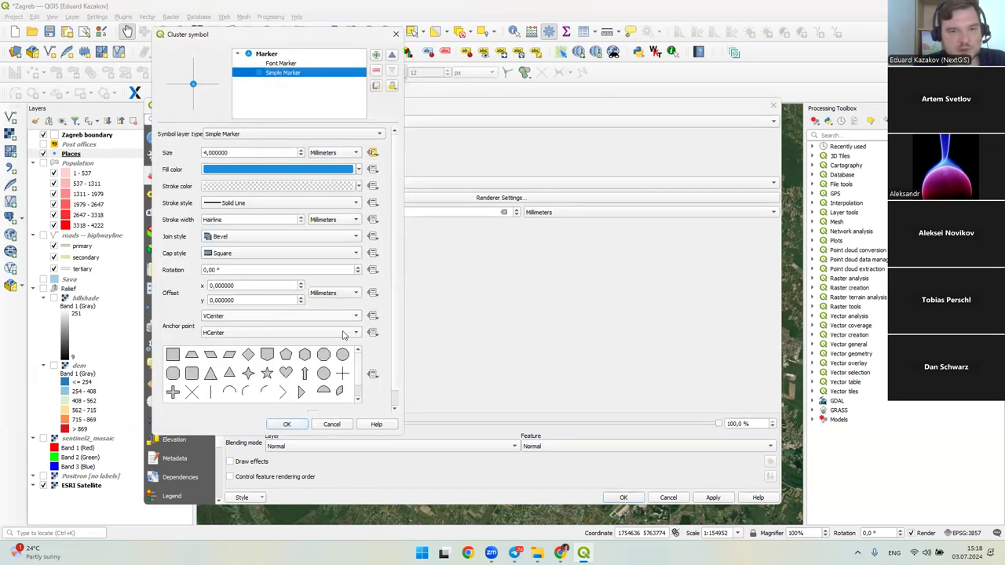
left_click(372, 153)
left_click(403, 253)
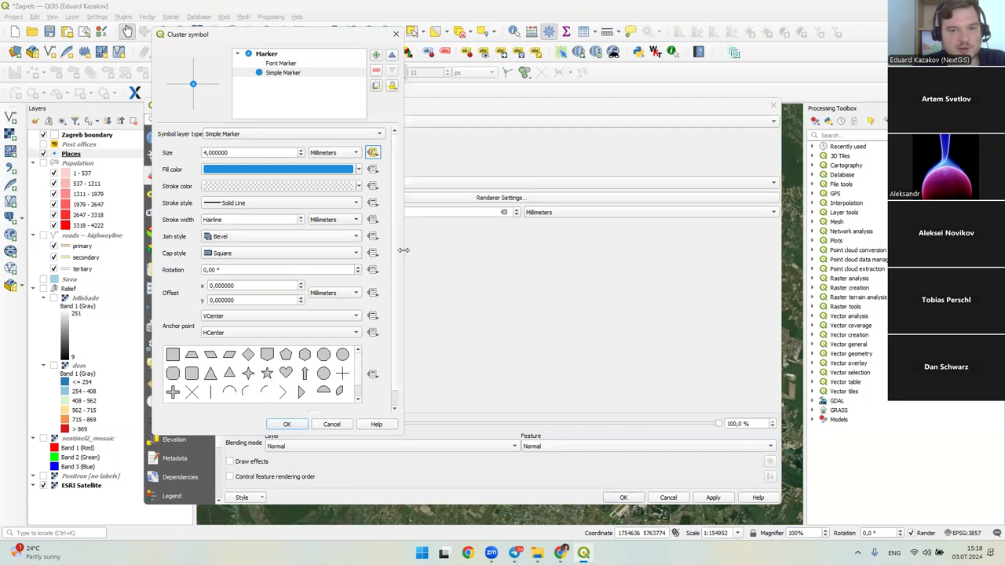
left_click(372, 152)
left_click(397, 263)
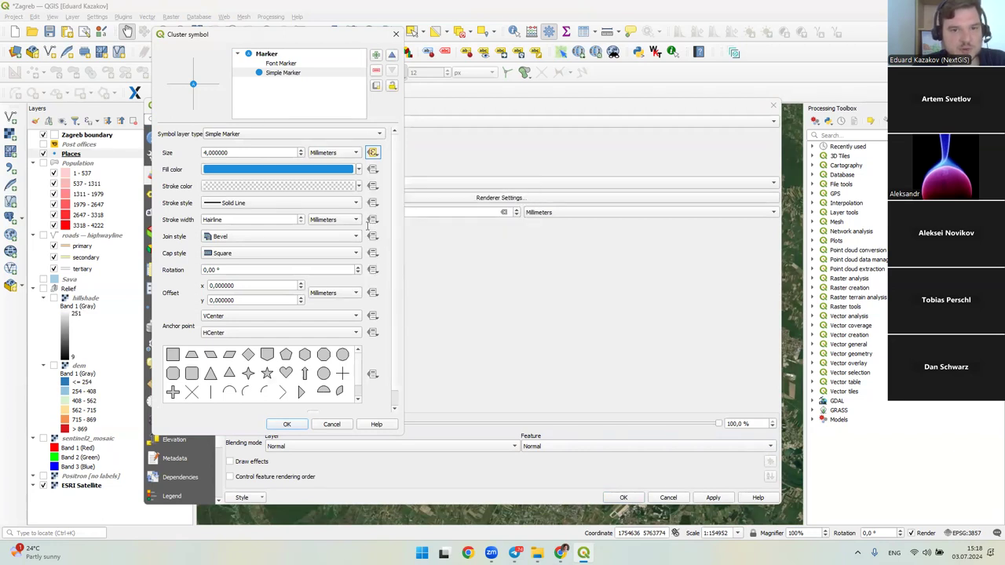
left_click_drag(353, 253, 258, 168)
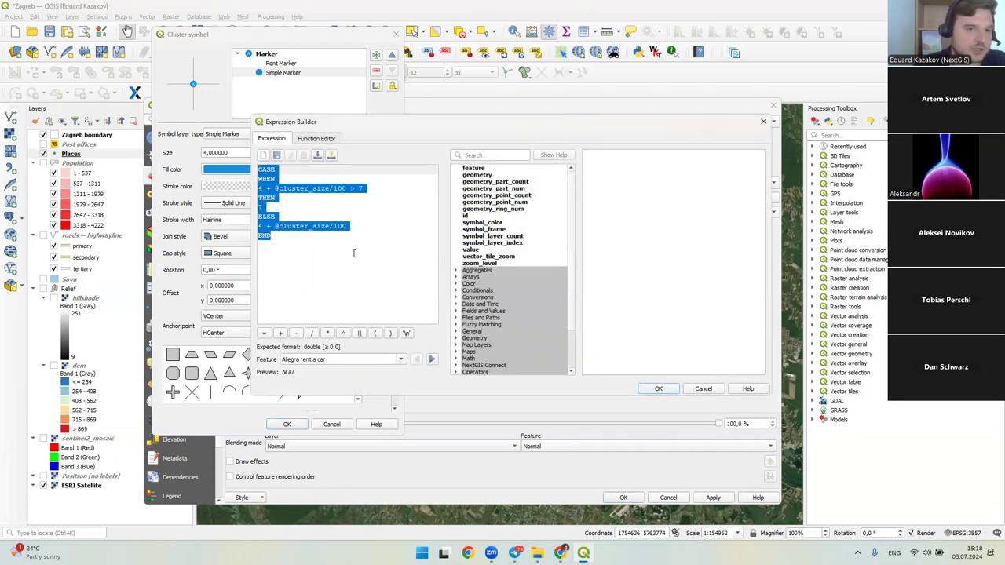
left_click(353, 253)
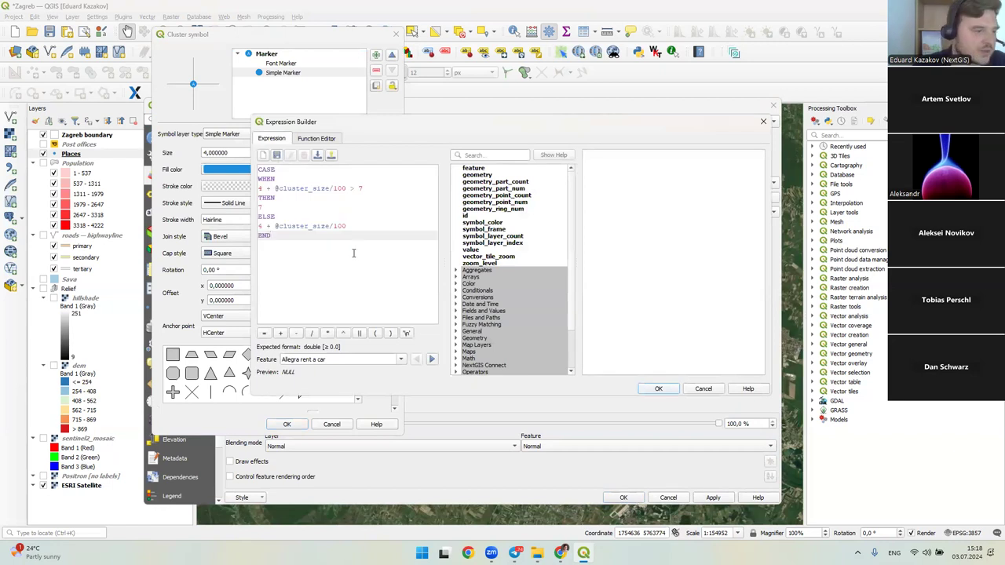
left_click_drag(350, 253, 185, 127)
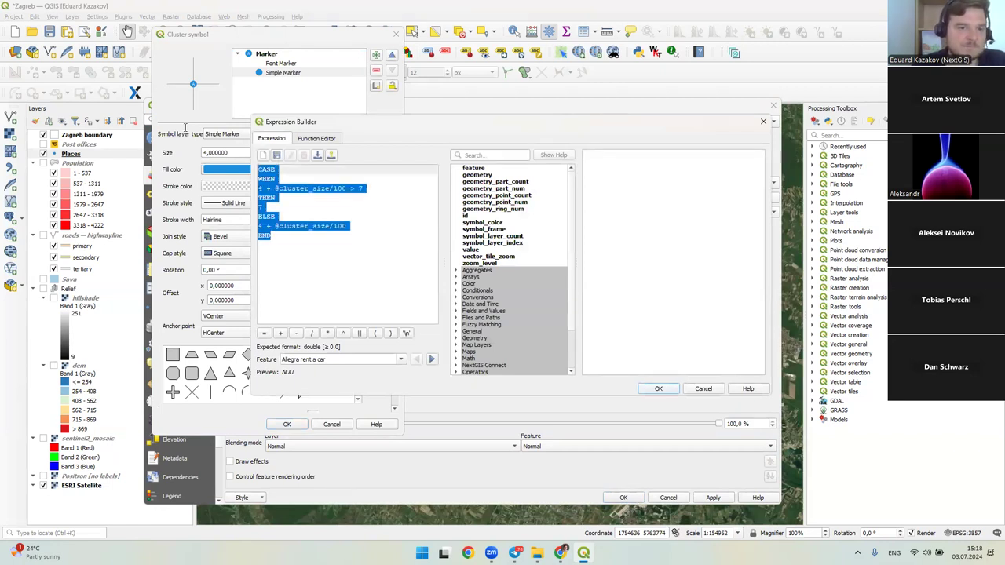
left_click(367, 253)
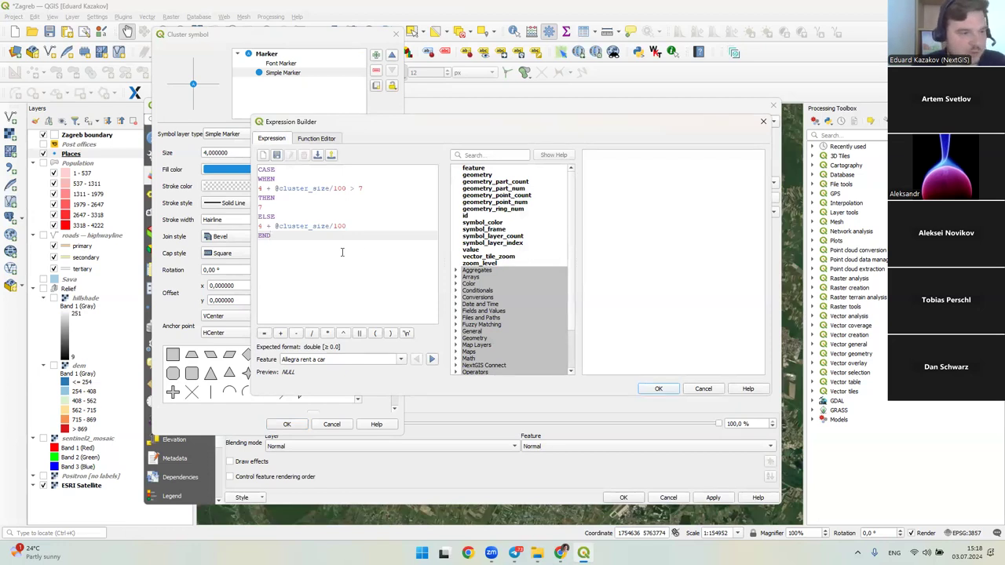
left_click(763, 121)
- Close the cluster symbol and Places properties unchanged and turn Population back on
left_click(396, 33)
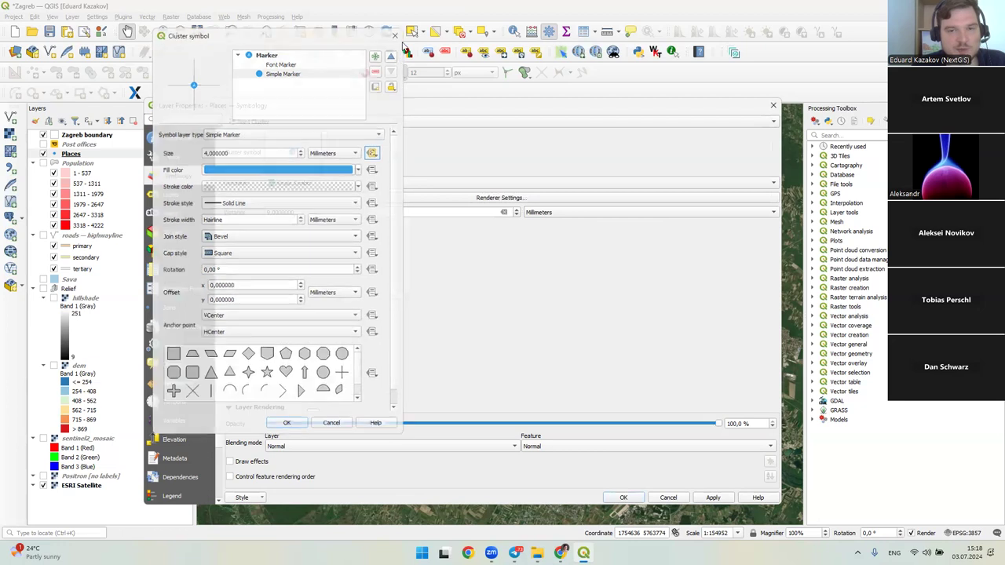
left_click(771, 105)
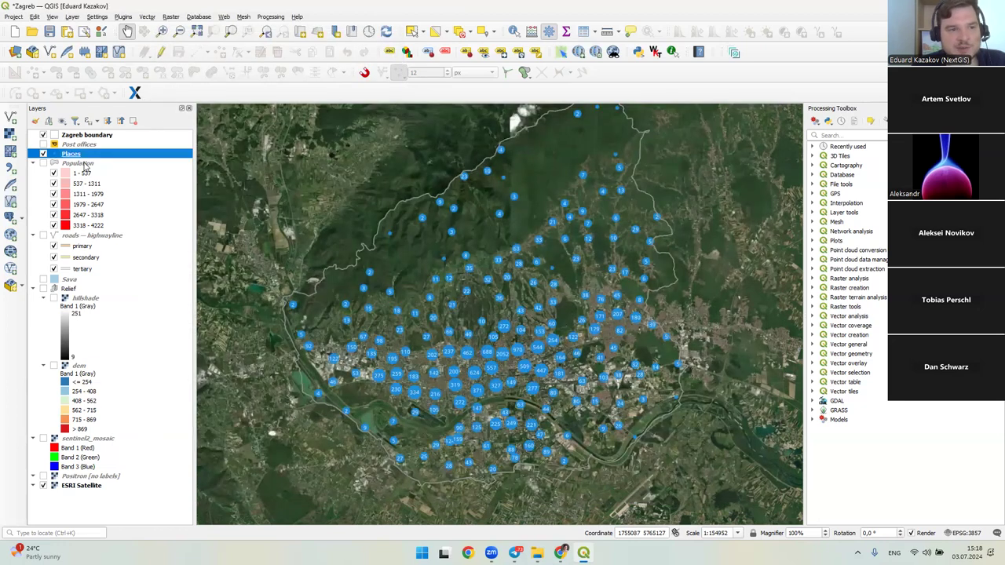
left_click(84, 163)
left_click(45, 163)
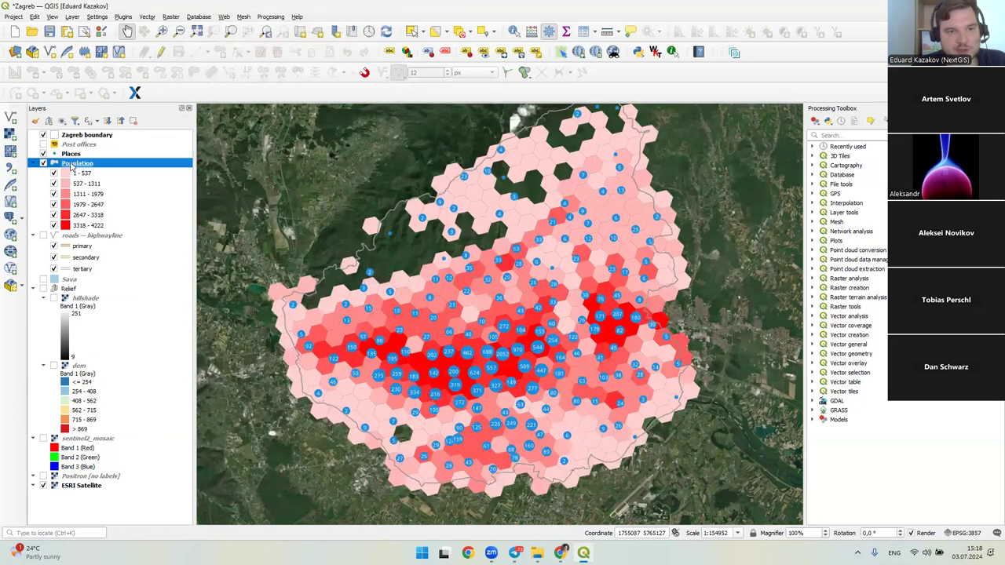
- Review the population field in Population's Graduated symbology, then hide Population
double_click(74, 163)
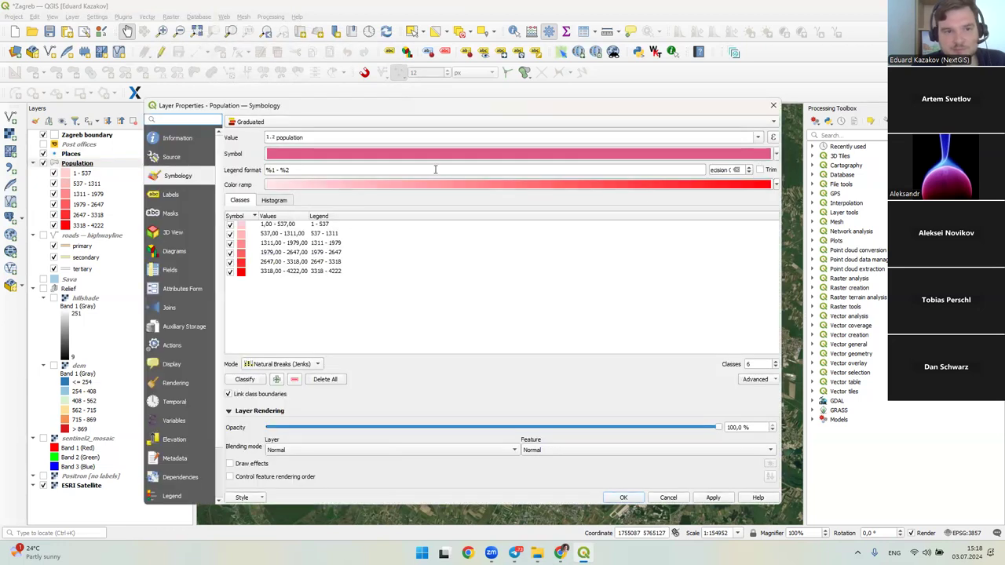
left_click_drag(330, 139, 266, 137)
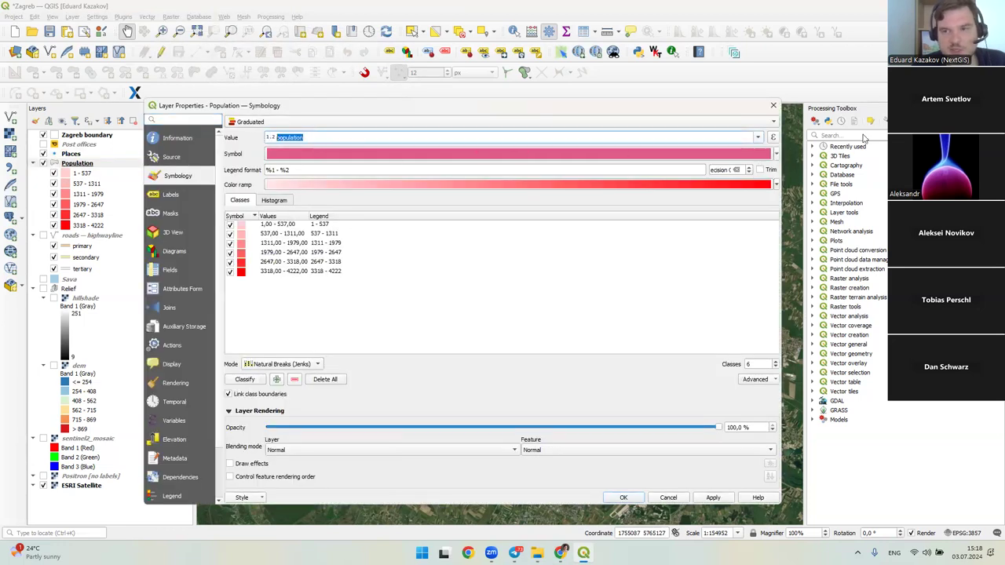
left_click(772, 105)
left_click(44, 163)
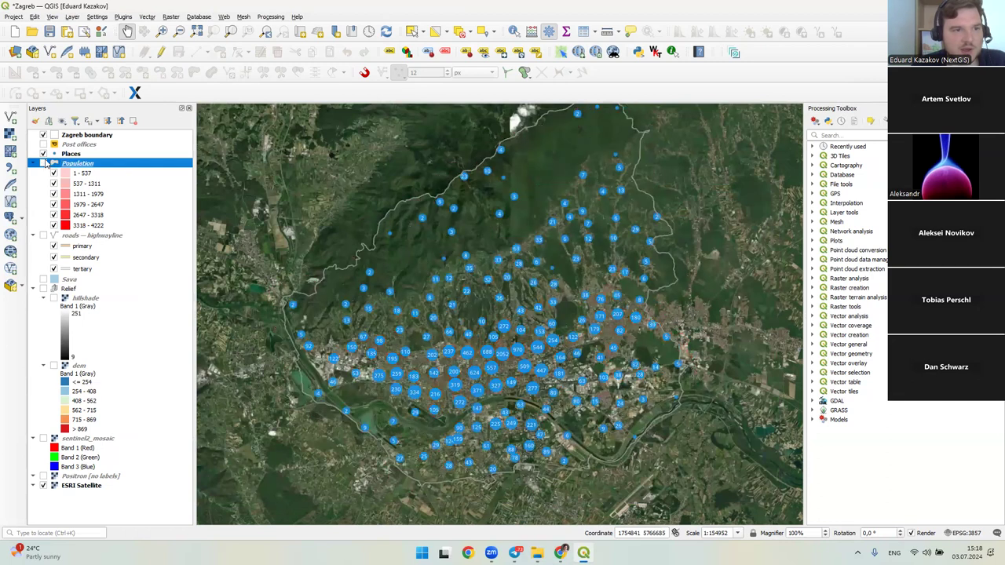
- Hide Places and show the yellow Post offices markers, zoomed into central Zagreb
double_click(52, 155)
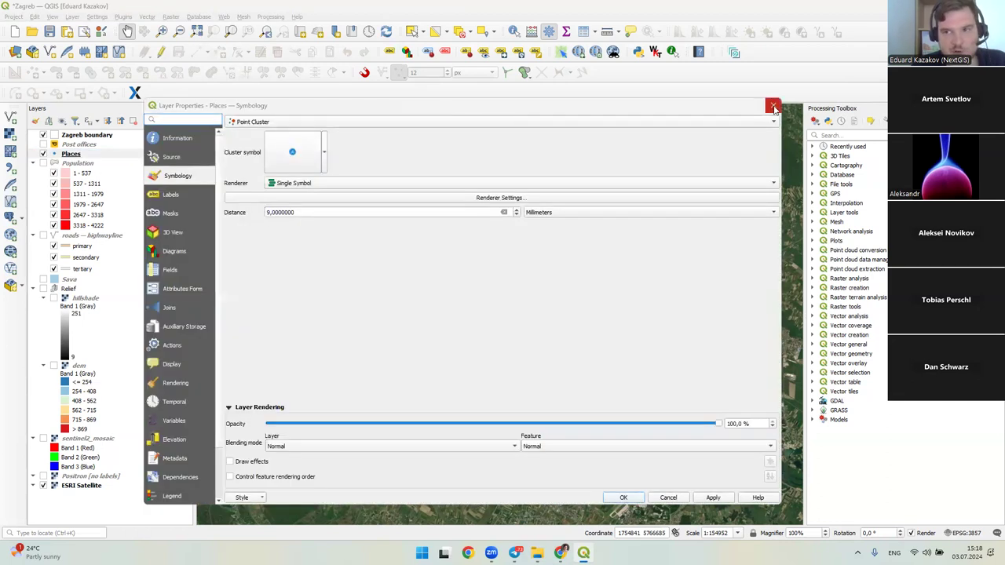
left_click(773, 106)
left_click(78, 144)
left_click(43, 154)
left_click(43, 144)
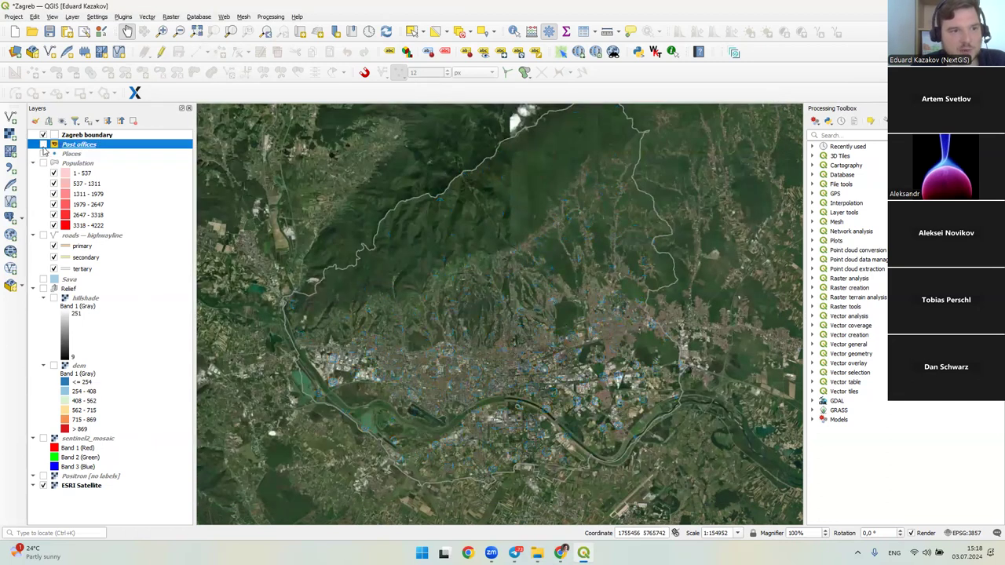
left_click_drag(517, 324, 491, 262)
scroll(471, 308, "up", 2)
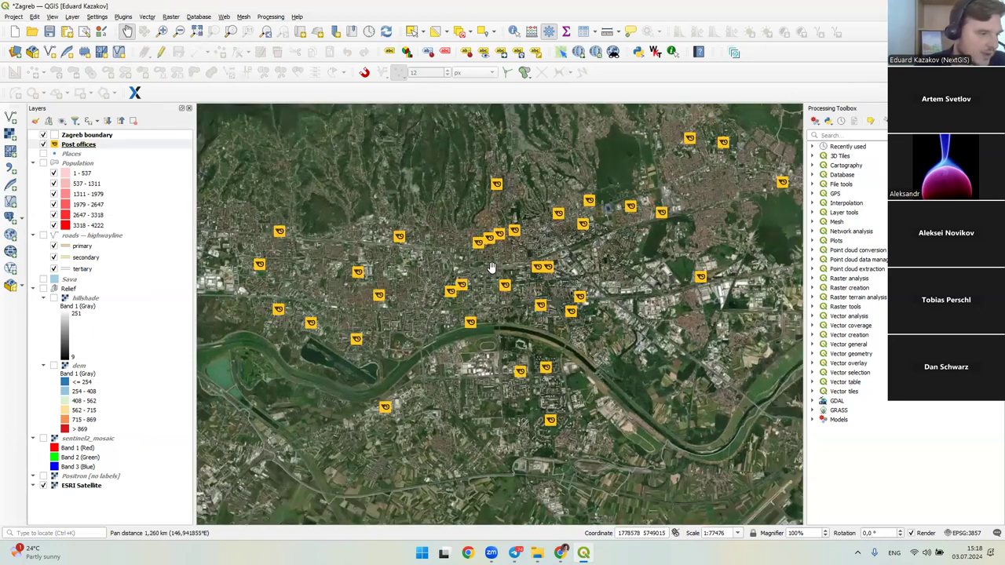
left_click(537, 553)
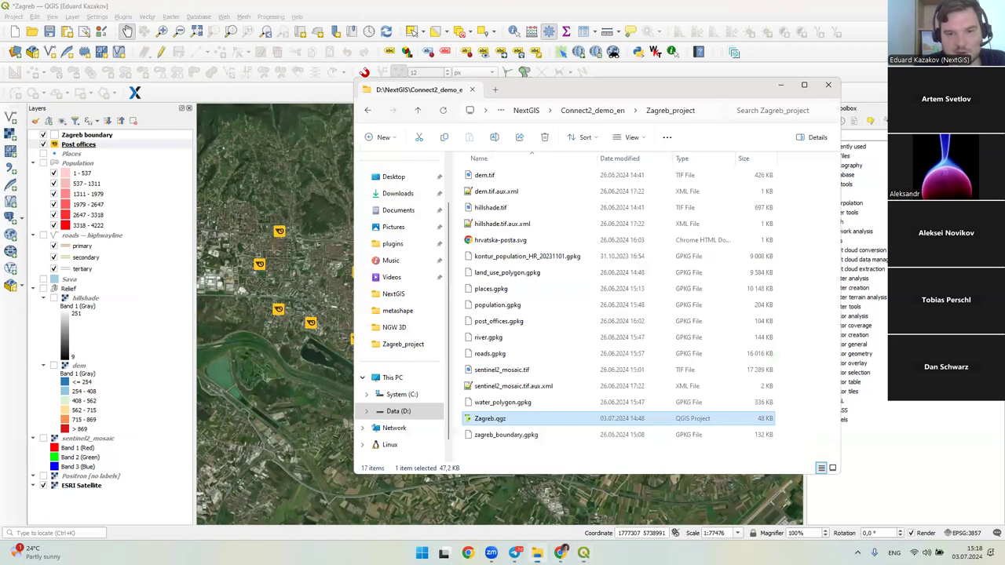
left_click(523, 240)
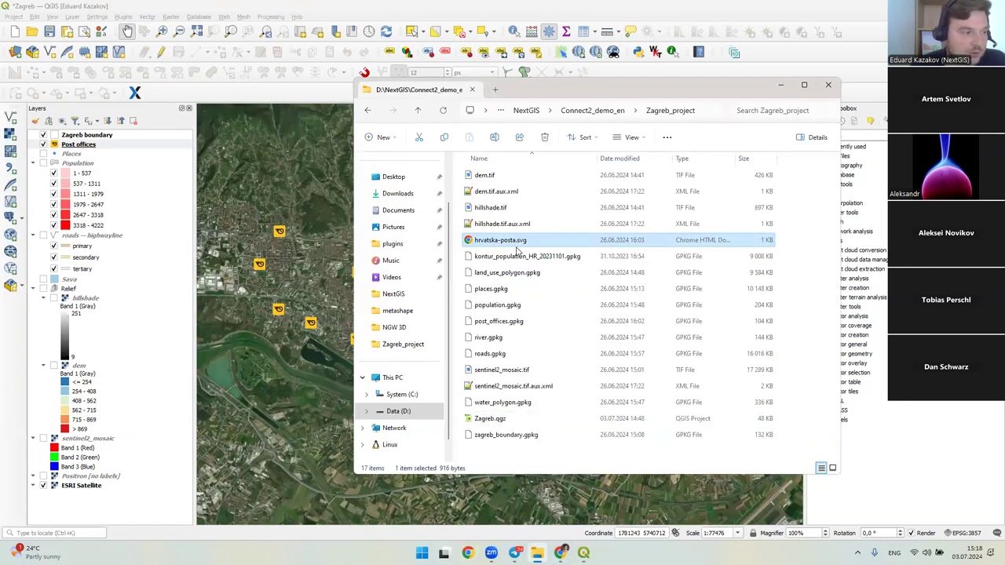
left_click(309, 17)
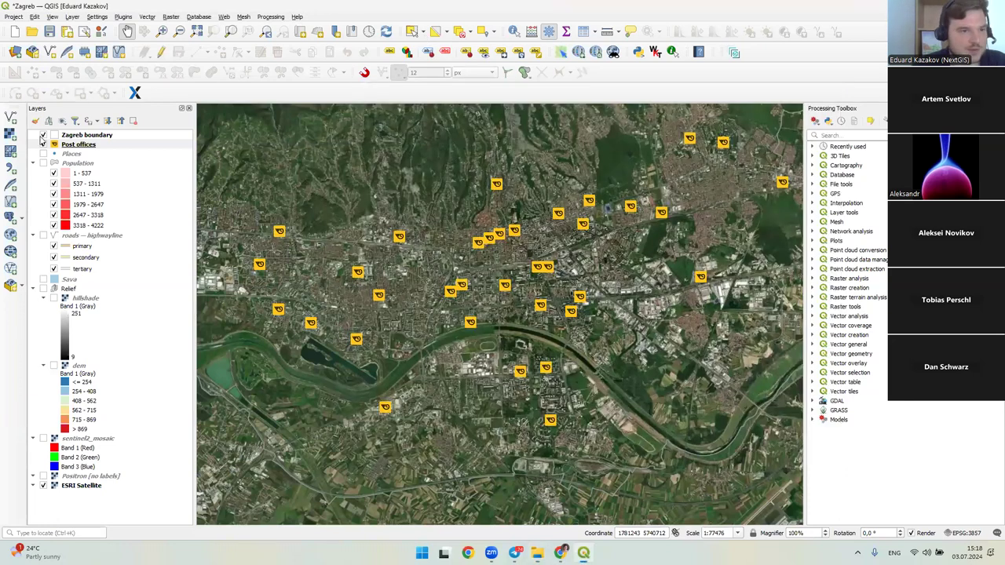
left_click(61, 147)
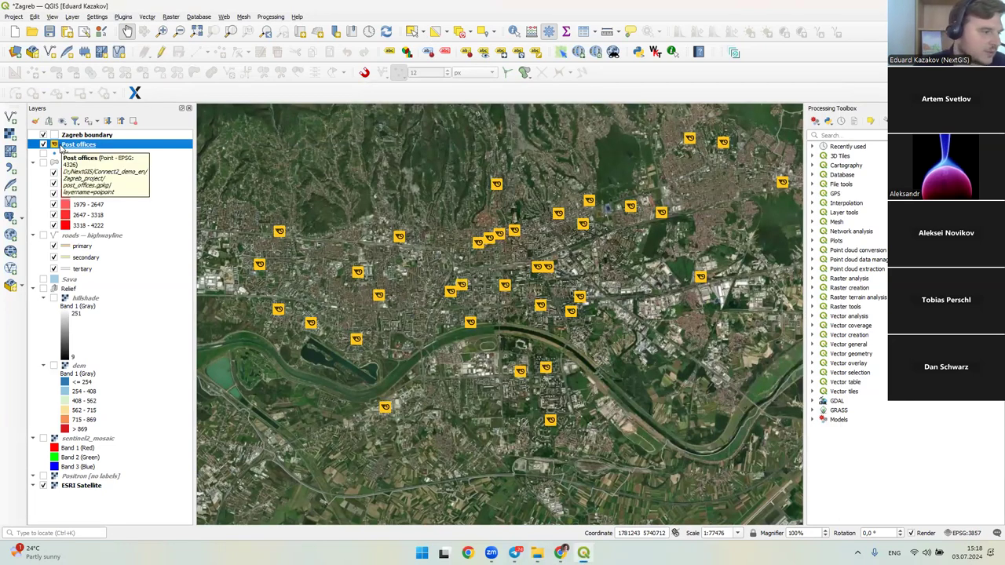
left_click_drag(524, 299, 521, 315)
scroll(538, 299, "down", 1)
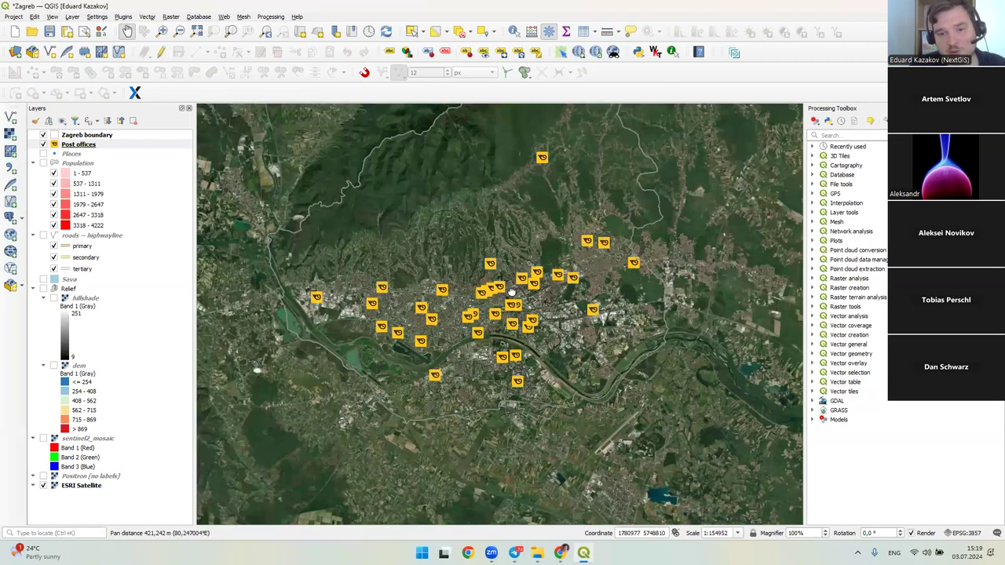
scroll(555, 283, "up", 1)
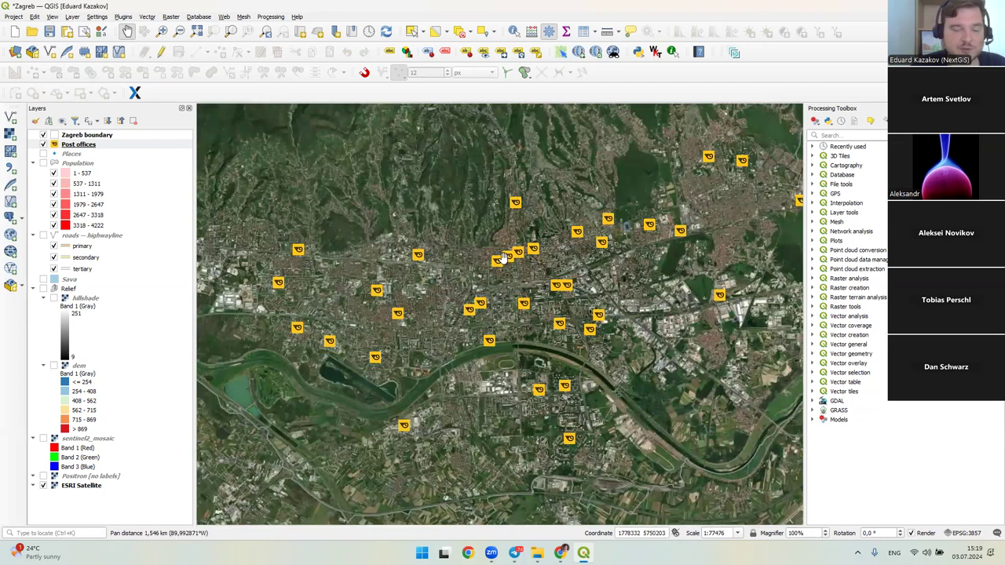
scroll(497, 263, "up", 1)
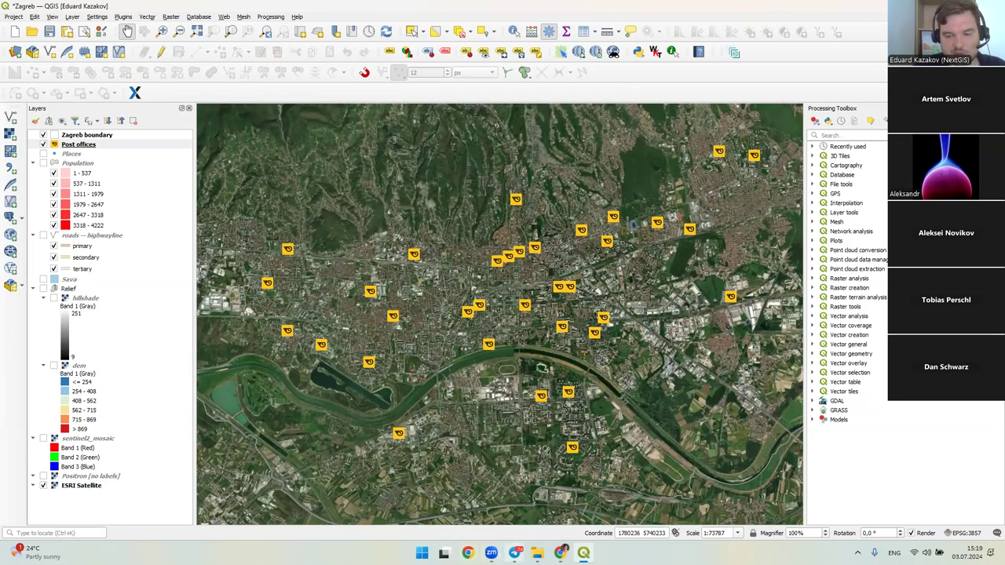
left_click(515, 553)
- Open the NextGIS Web Main resource group and choose Vector layer under Create resource
left_click(208, 8)
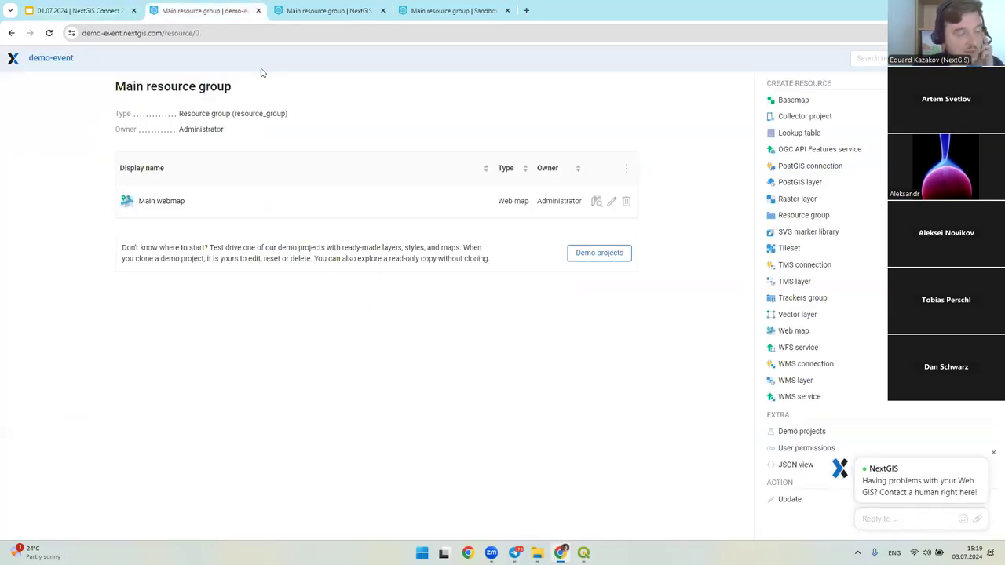
key("ctrl+l")
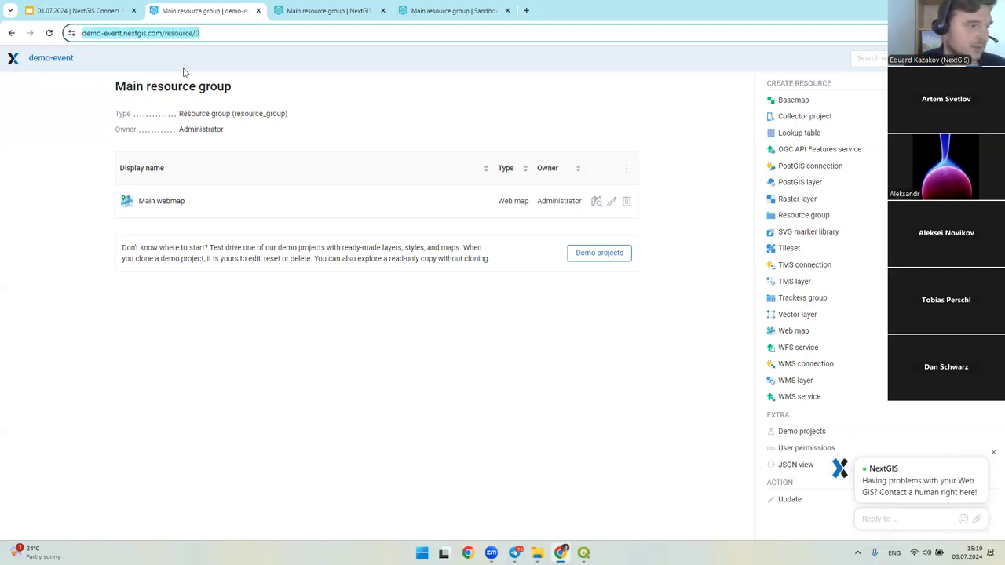
left_click(260, 100)
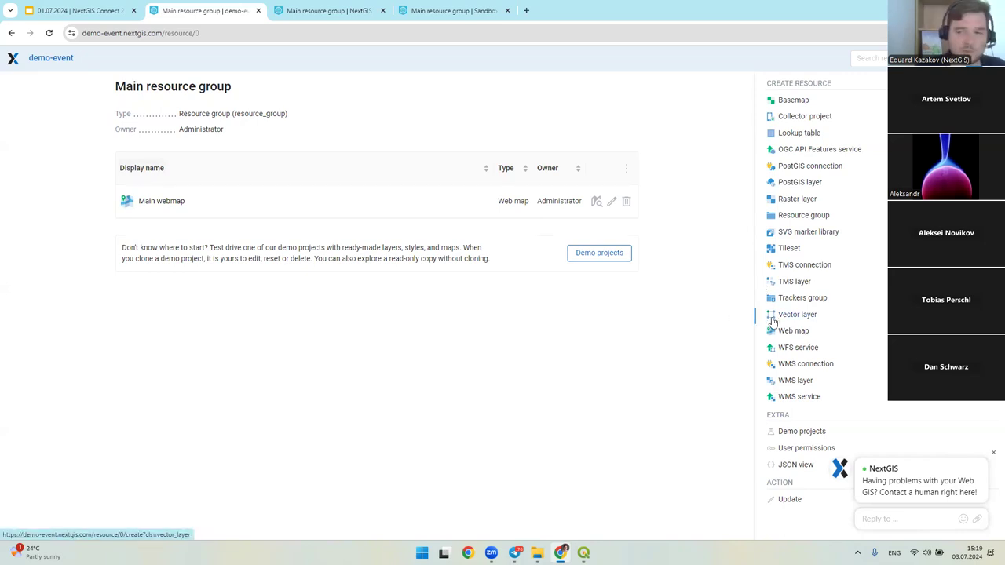
left_click_drag(774, 315, 821, 318)
left_click(793, 315)
left_click(664, 329)
left_click_drag(777, 315, 800, 319)
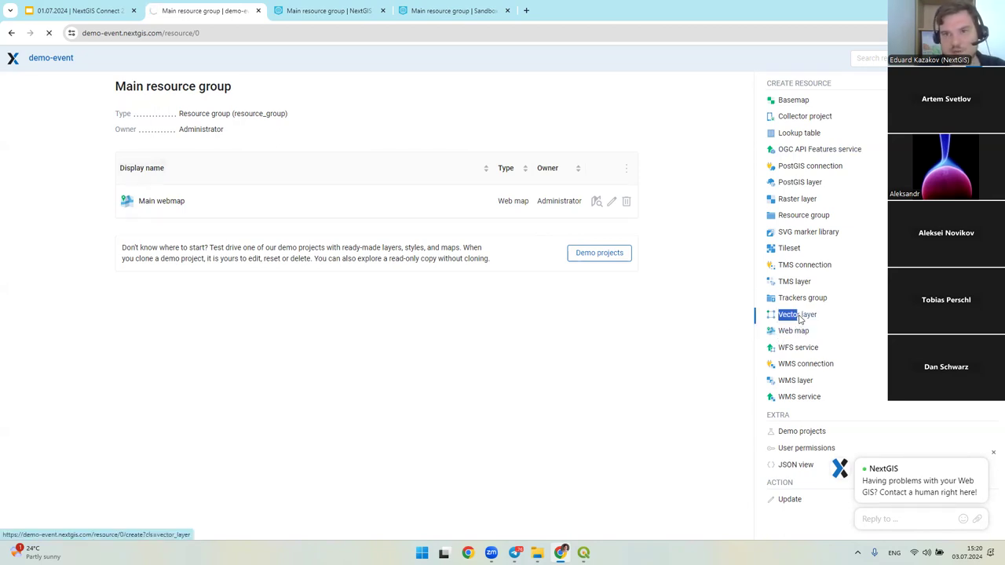
- Sign in with the demo account's login and password, return to Main, then switch to QGIS
left_click(483, 317)
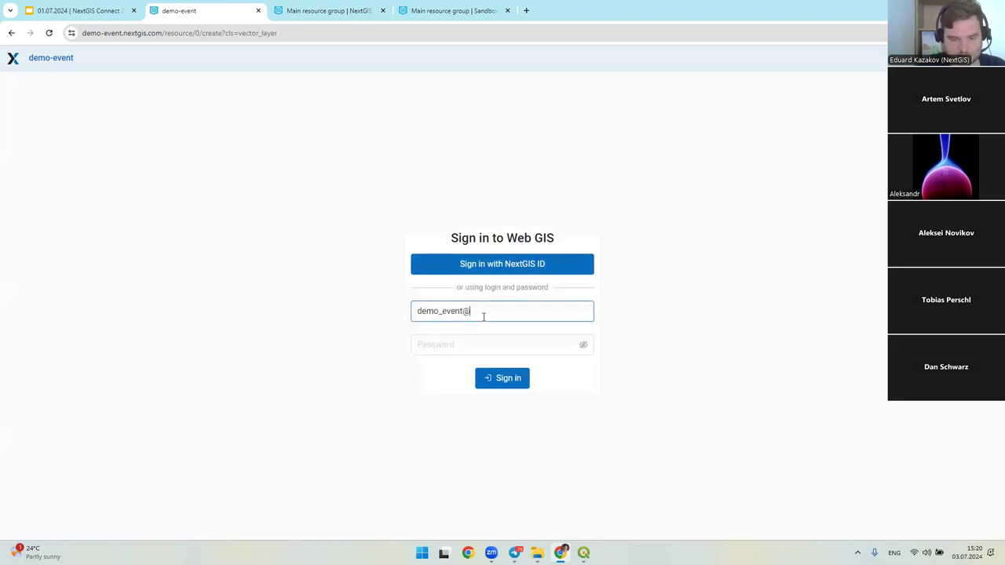
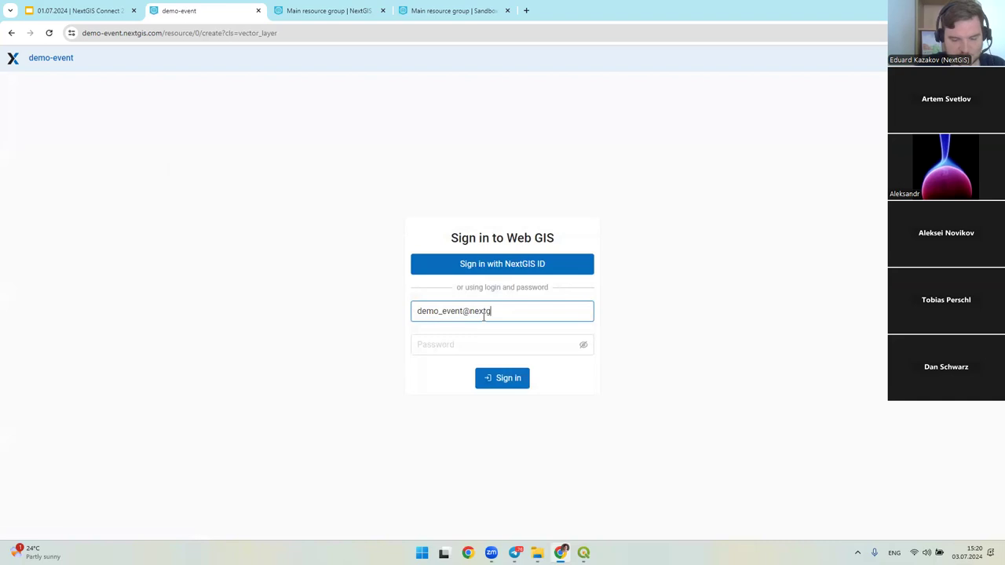
key("Tab")
type("***")
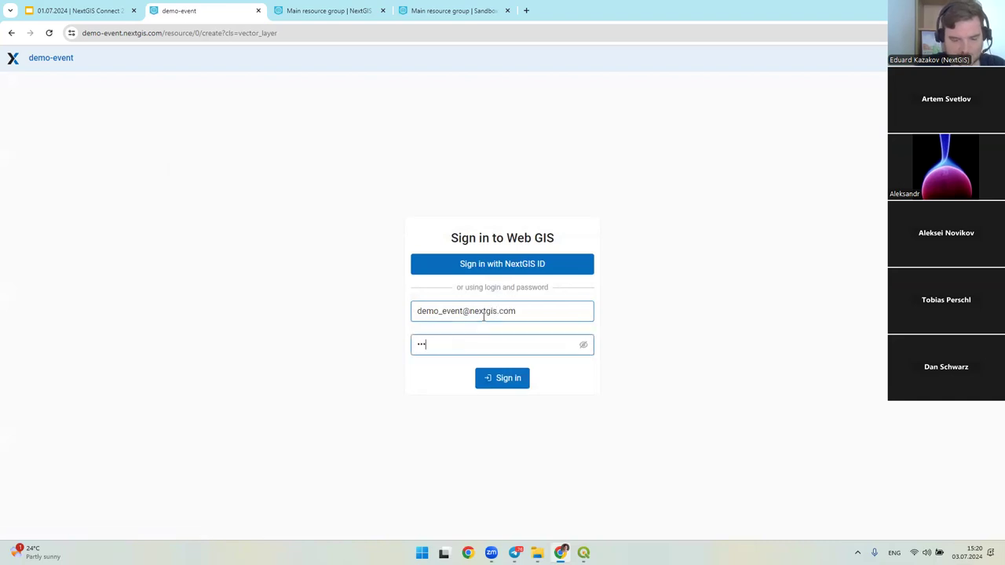
key("Return")
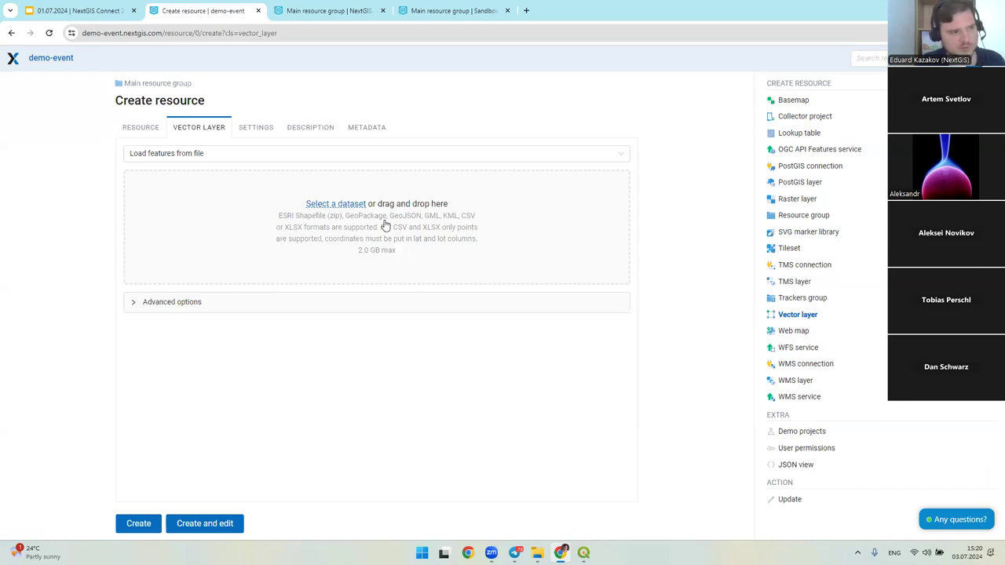
left_click(163, 83)
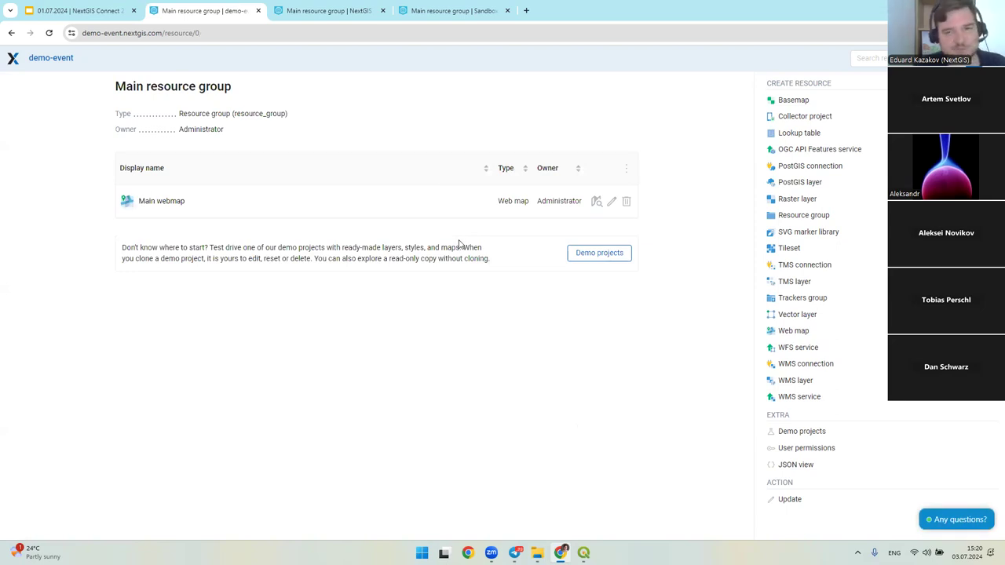
left_click(583, 553)
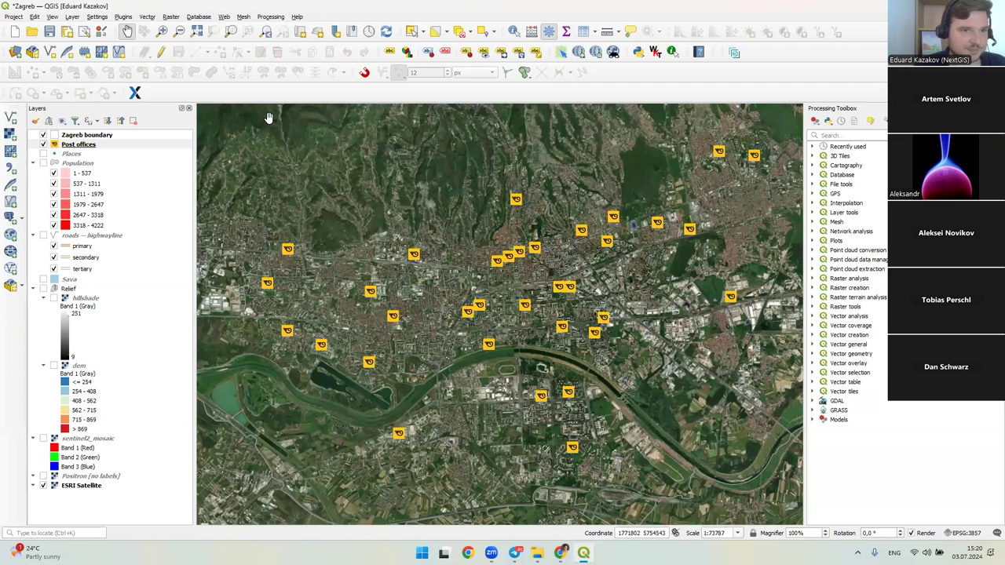
- Verify NextGIS Connect is installed in the plugin manager, then close it to reveal the NextGIS Connect panel
left_click(128, 18)
left_click(130, 28)
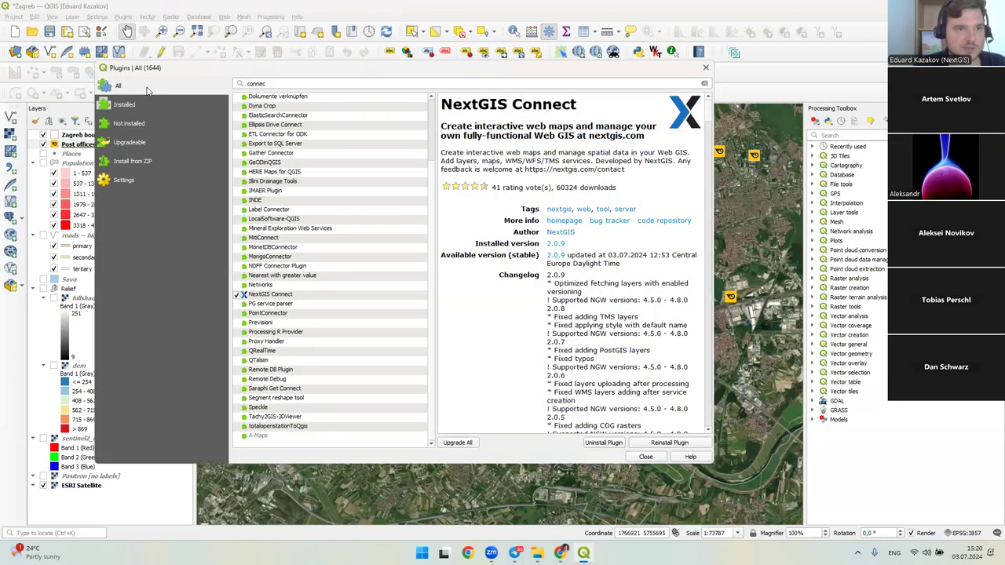
left_click(283, 84)
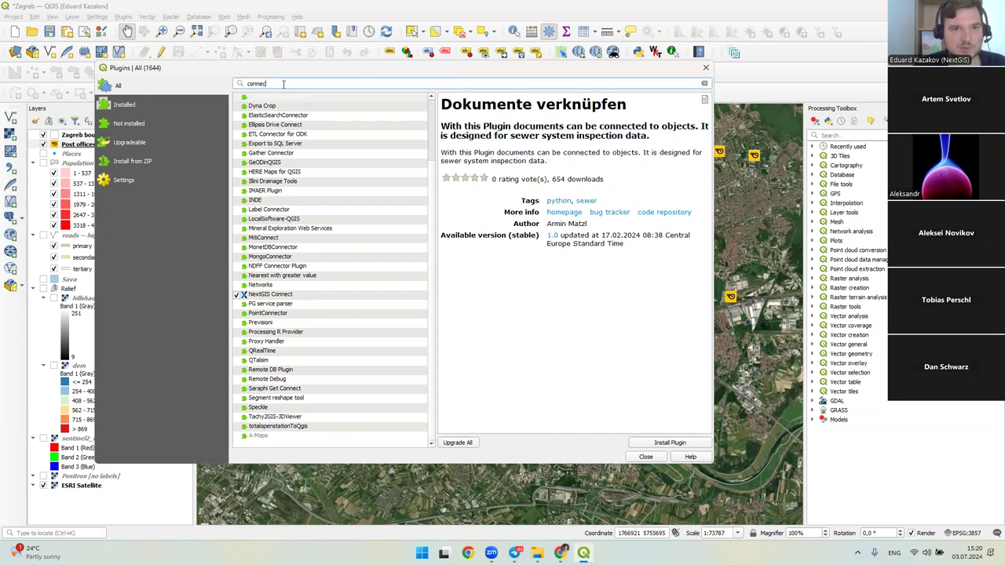
left_click(267, 294)
left_click_drag(584, 110, 434, 114)
left_click(535, 124)
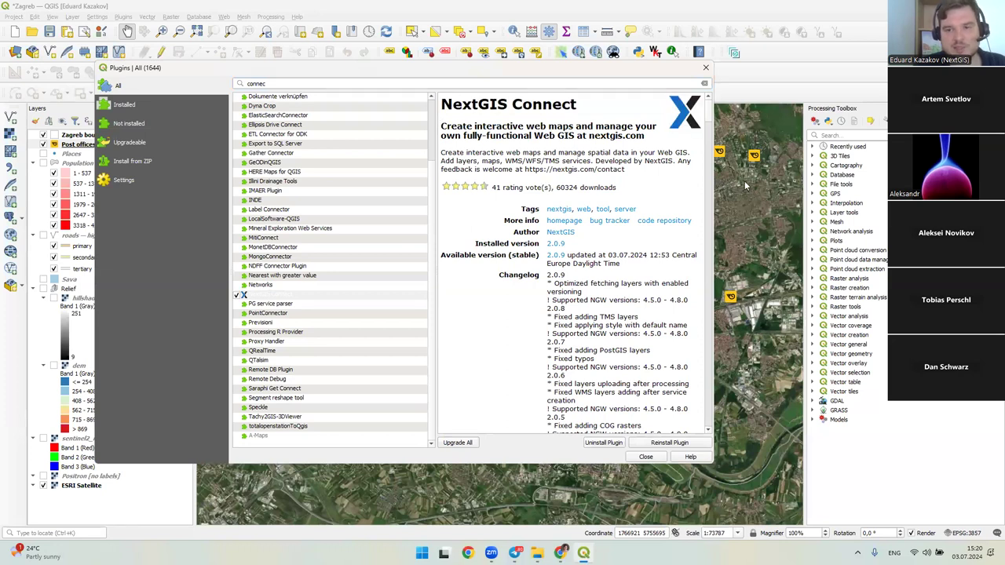
left_click(579, 247, "shift")
left_click(605, 251)
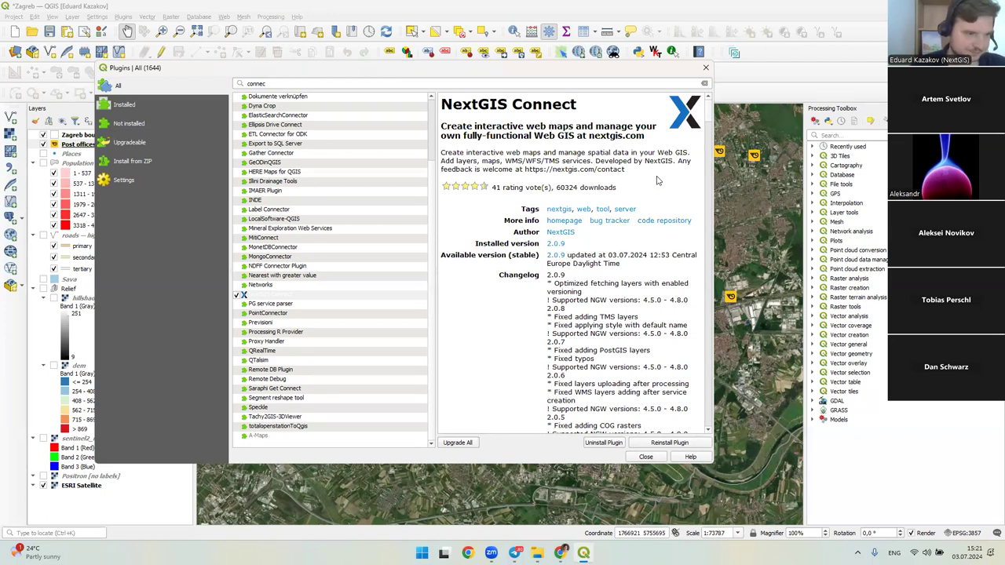
left_click(706, 72)
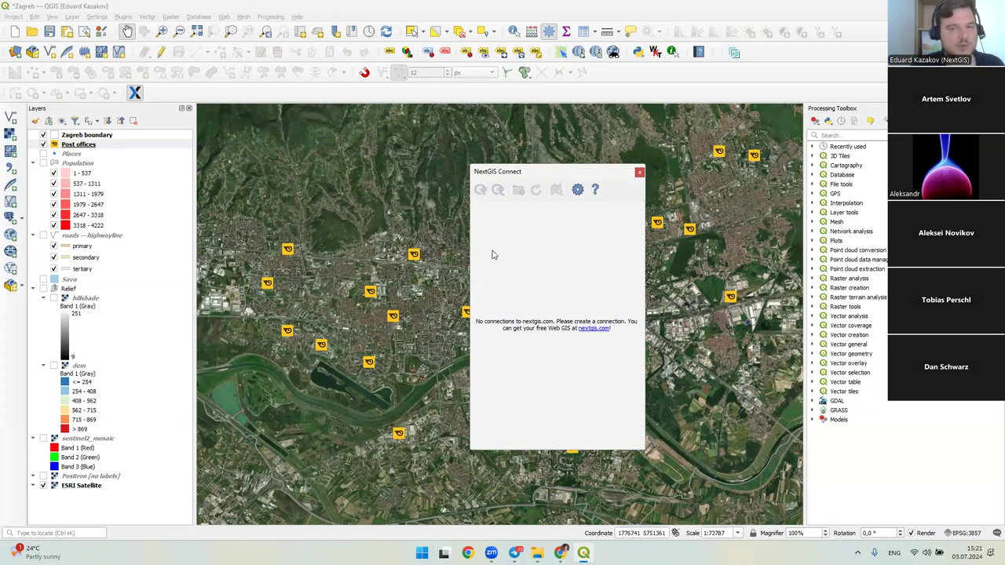
- Begin a new NextGIS Web connection with URL demo-event.nextgis.com and name demo-event
left_click(576, 191)
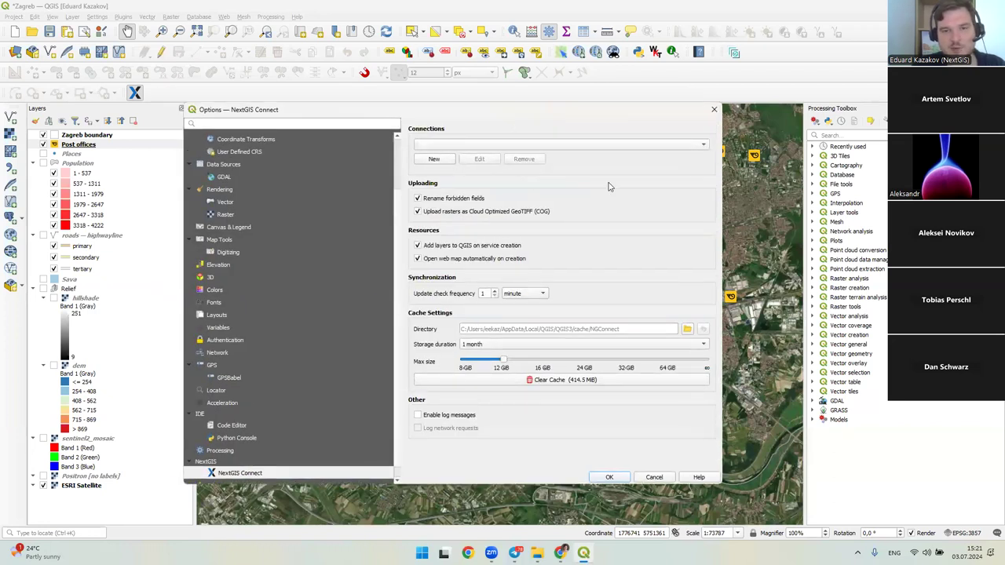
left_click(425, 162)
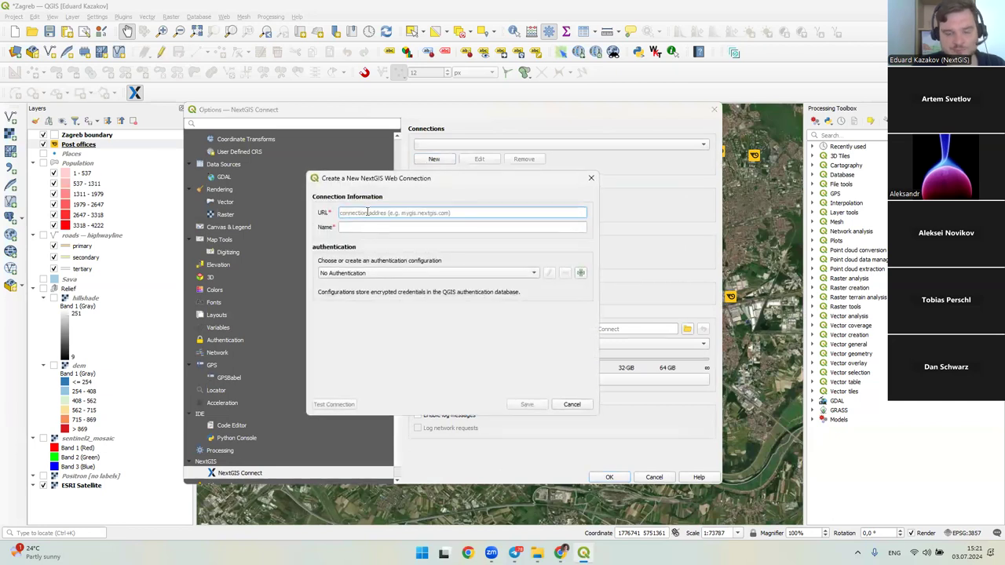
type("demo-event.nextgis.com")
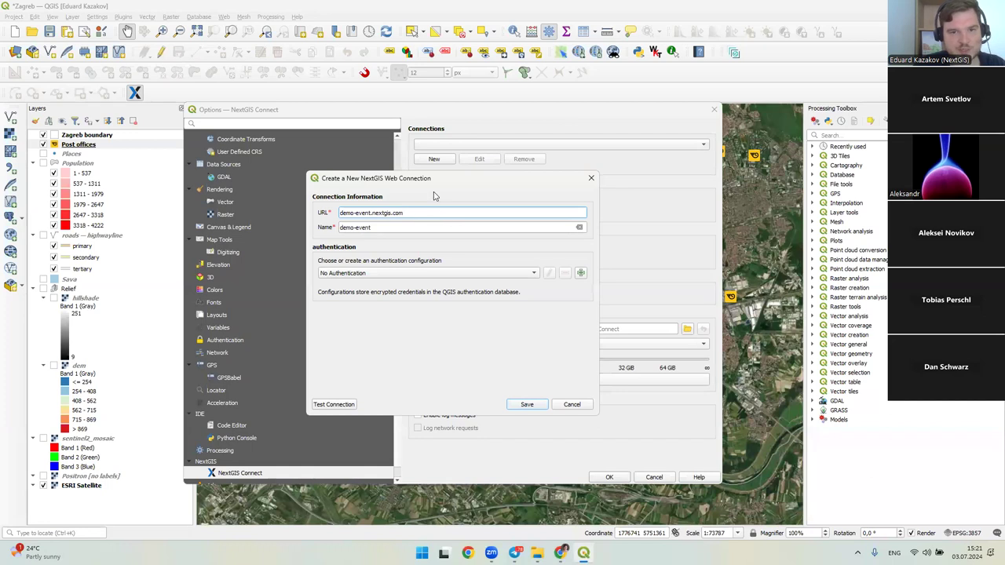
left_click_drag(439, 182, 534, 235)
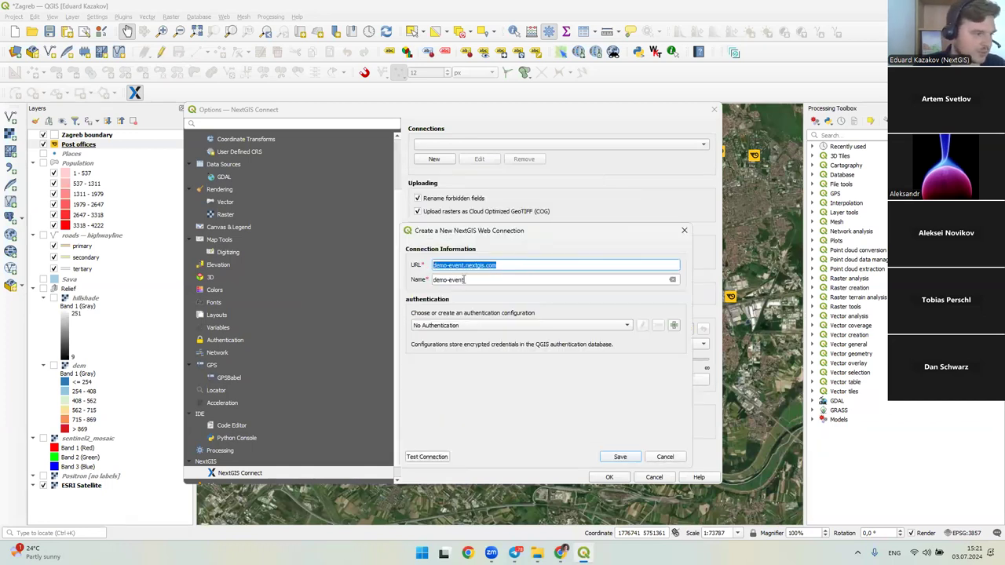
left_click_drag(507, 231, 492, 160)
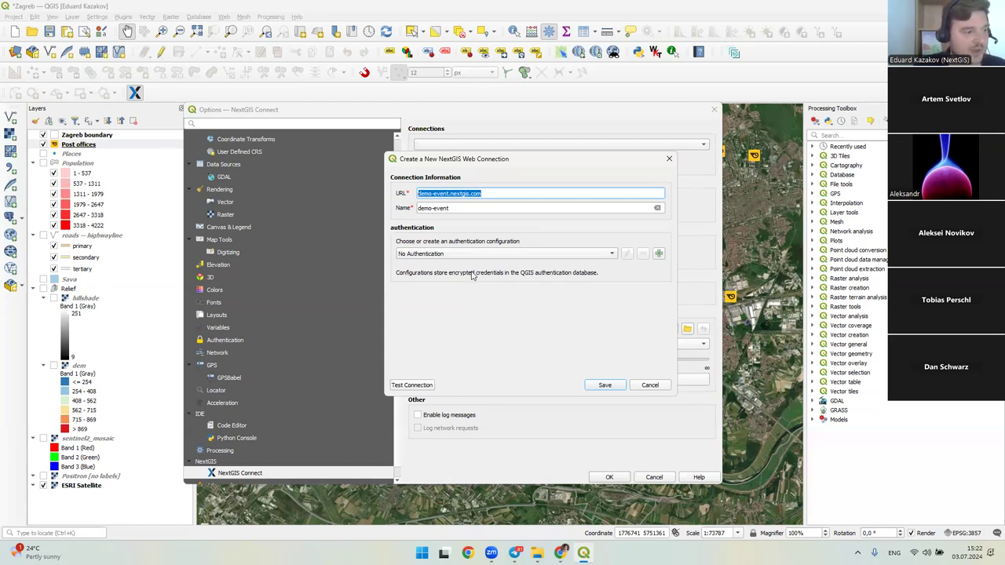
left_click(466, 255)
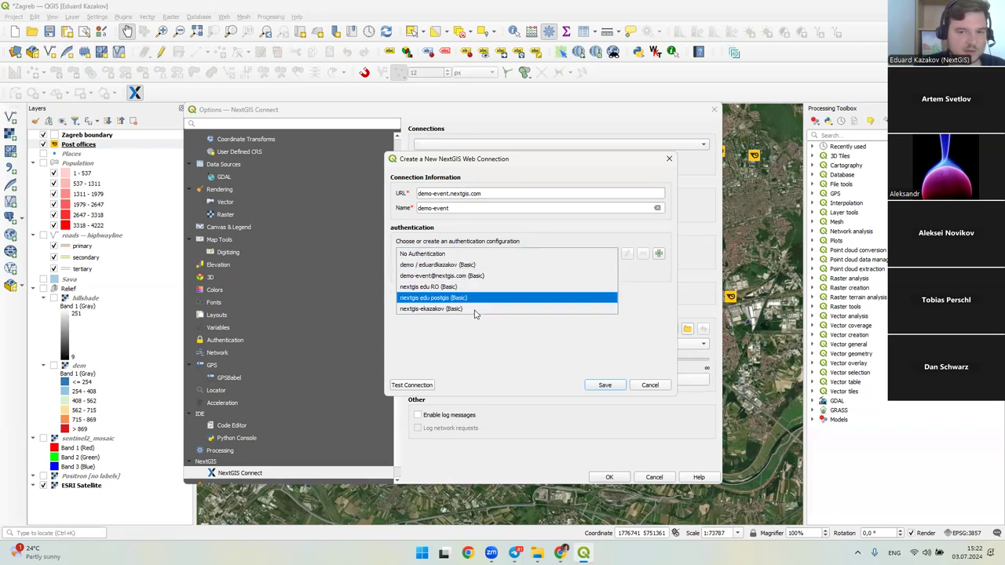
- Create a Basic authentication configuration named NextGIS Demo Event with the account's e-mail and password
left_click(471, 253)
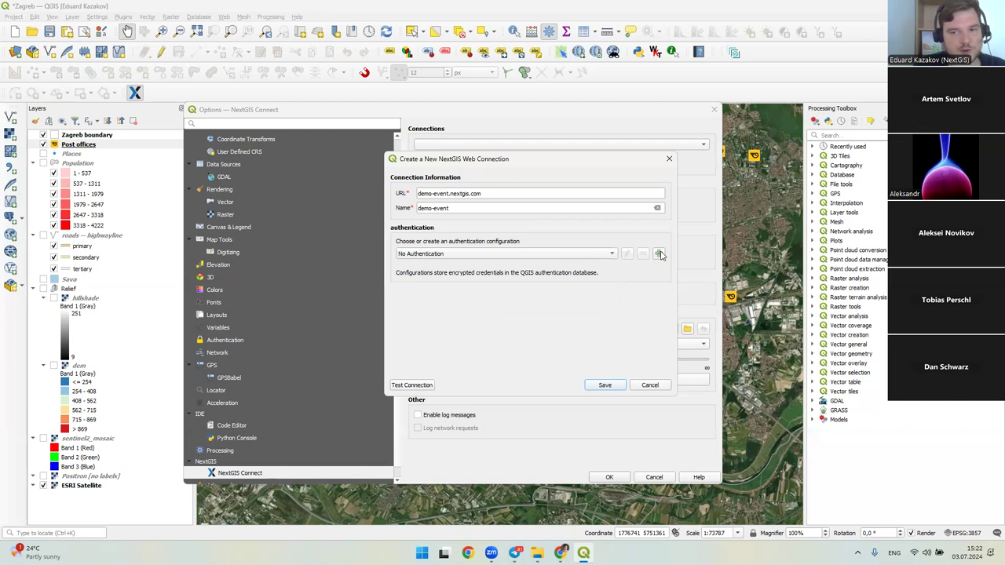
left_click(658, 253)
left_click(551, 191)
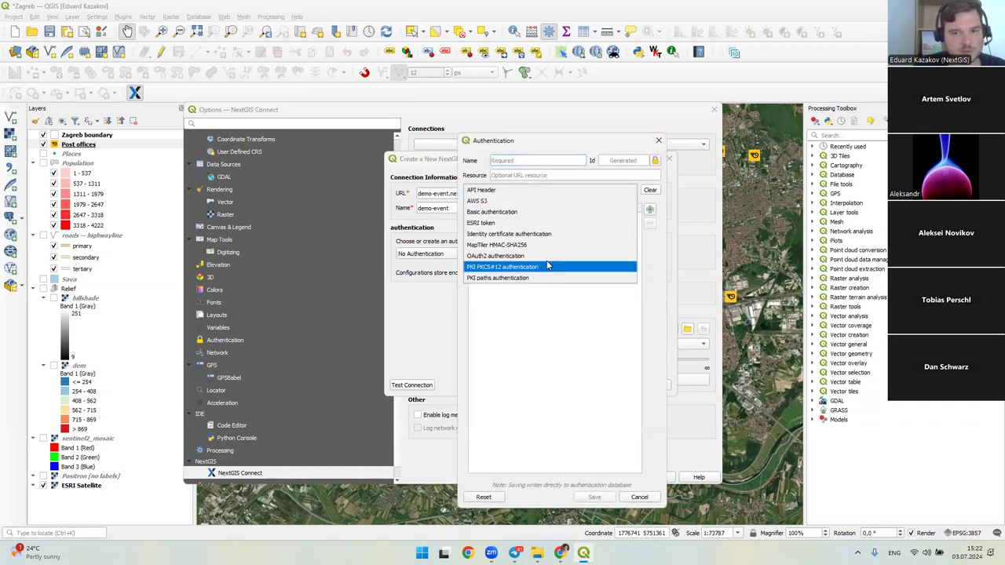
left_click(502, 212)
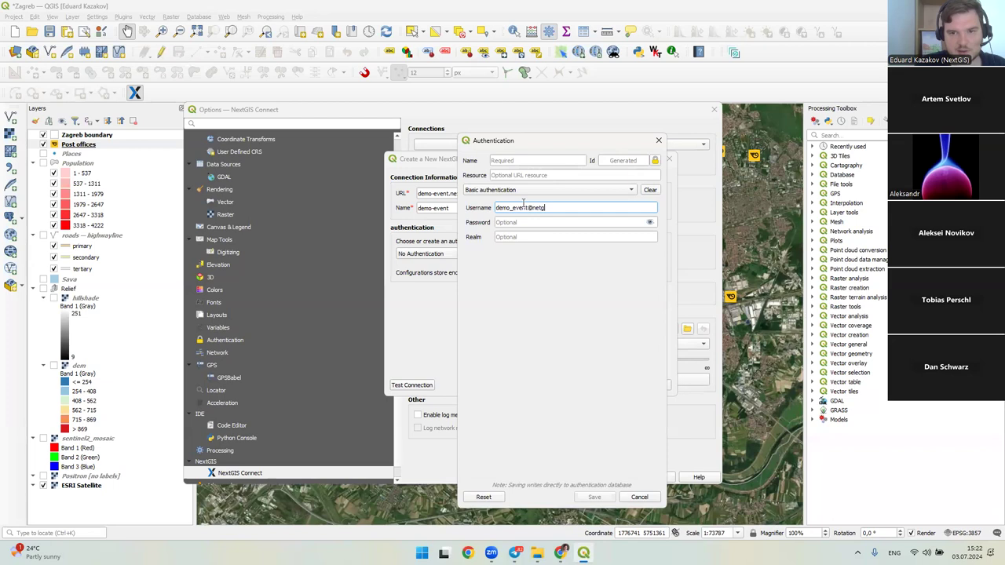
key("Tab")
key("Tab")
left_click(532, 224)
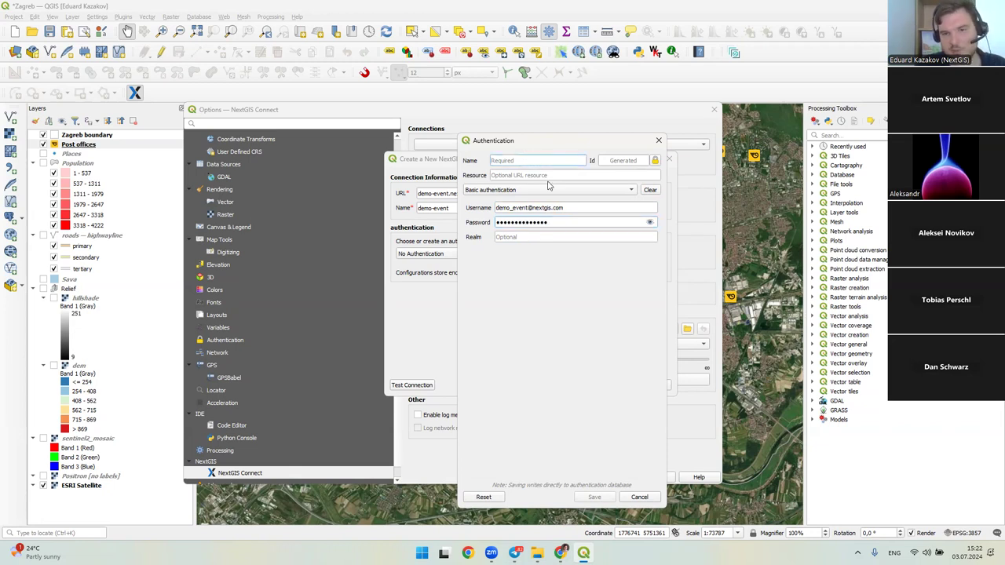
type("NextGIS Demo")
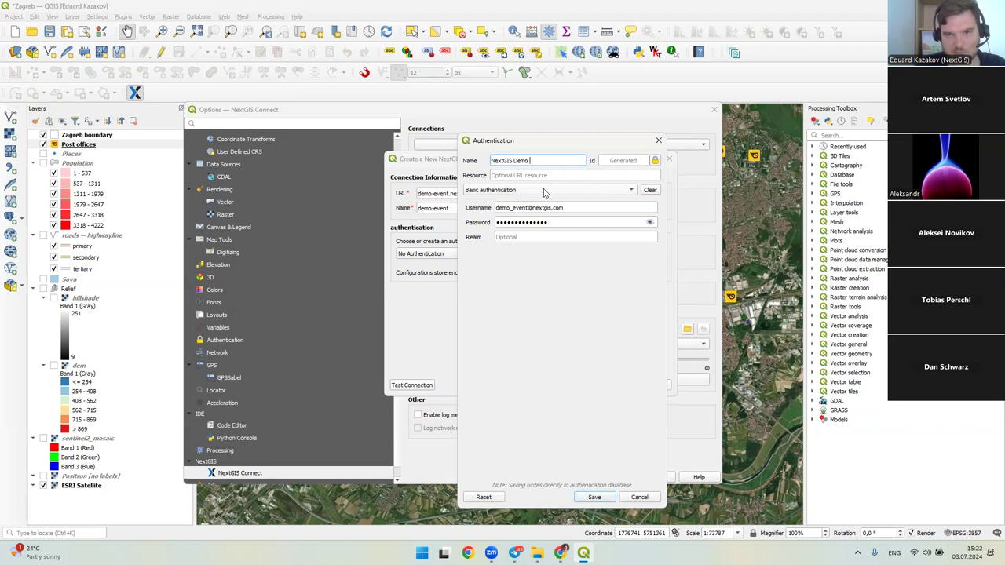
type(" Event")
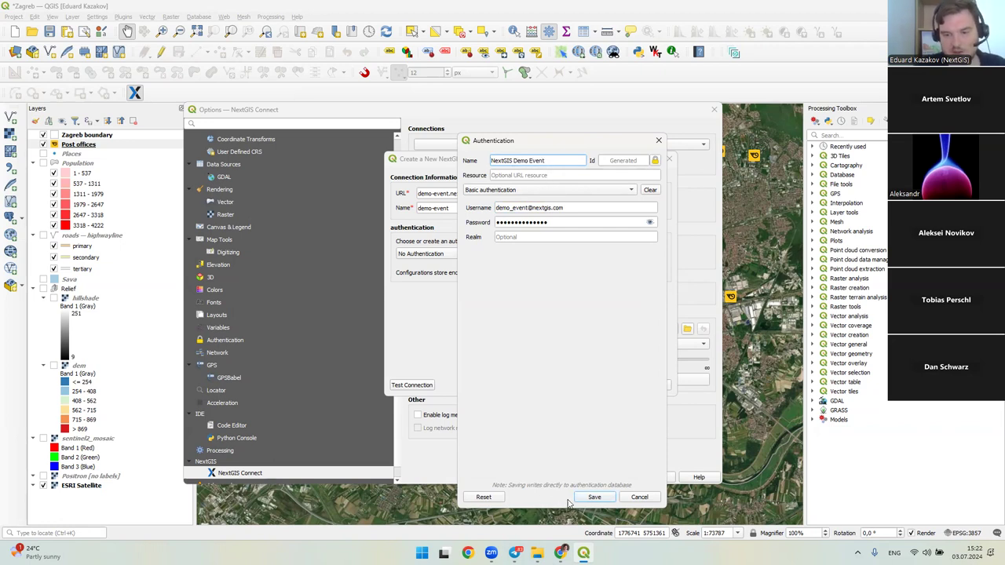
left_click(594, 497)
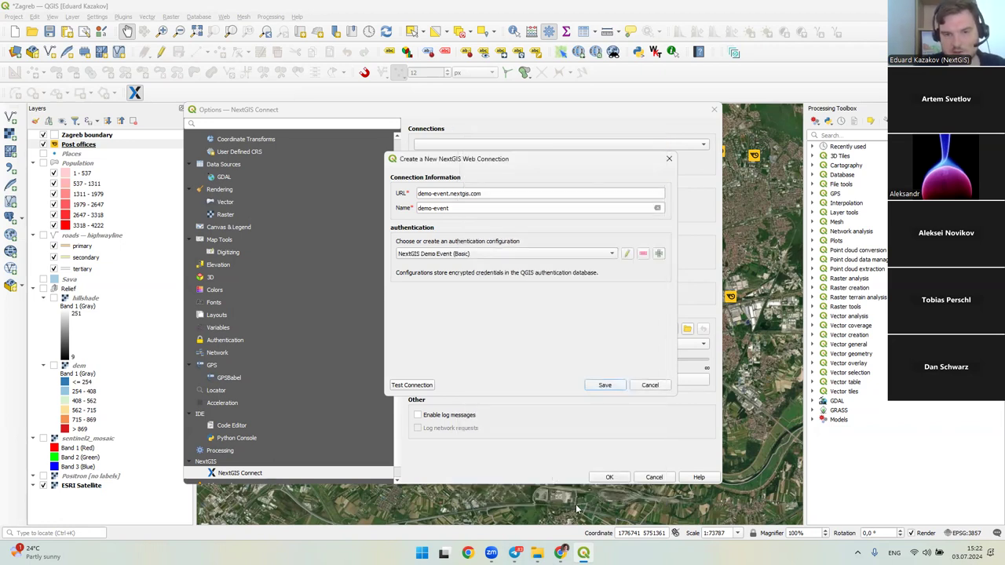
- Select the NextGIS Demo Event authentication and save the demo-event connection
left_click(464, 261)
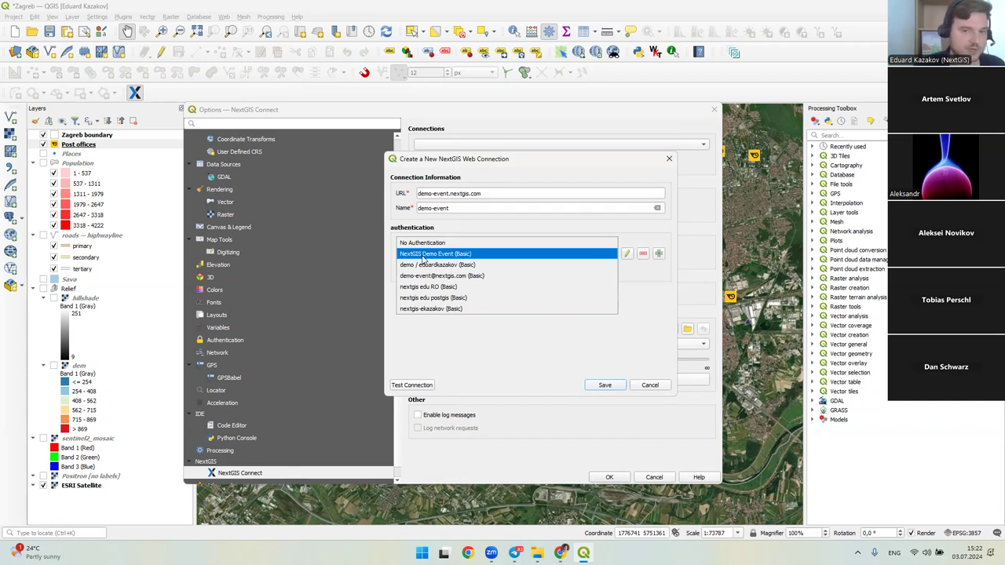
left_click(424, 256)
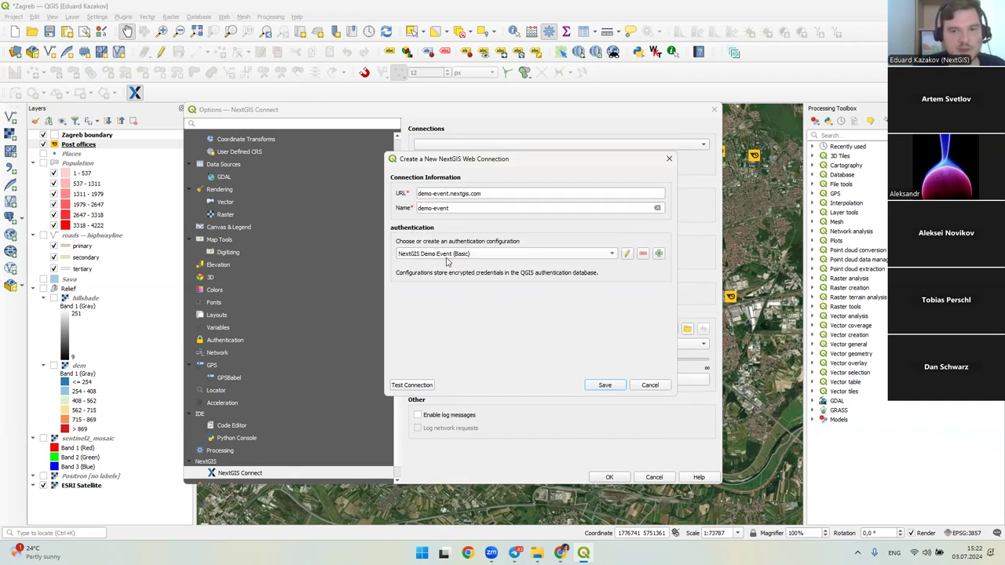
left_click(602, 384)
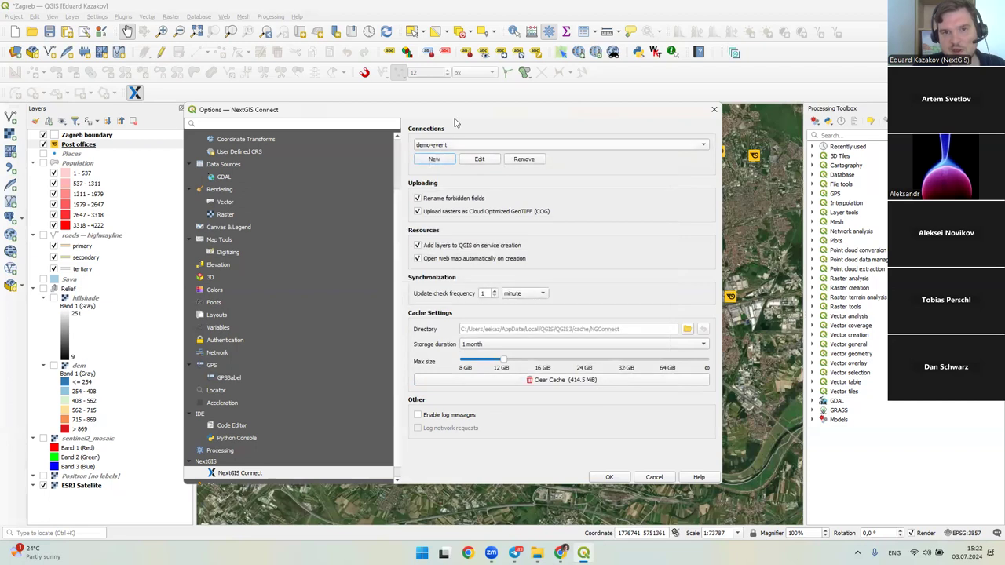
- Select Main resource group as the upload target and show the upload options
left_click(602, 478)
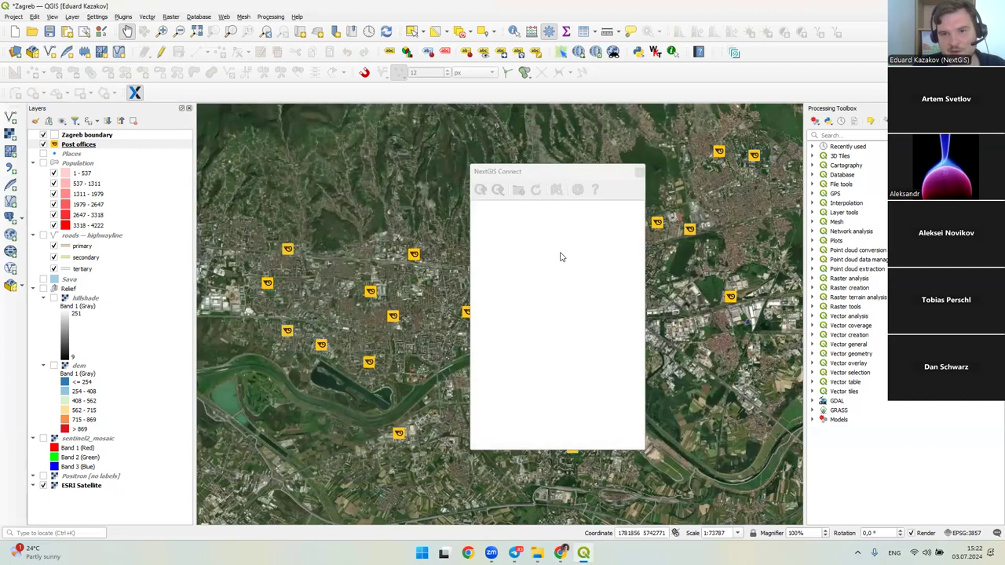
left_click(534, 207)
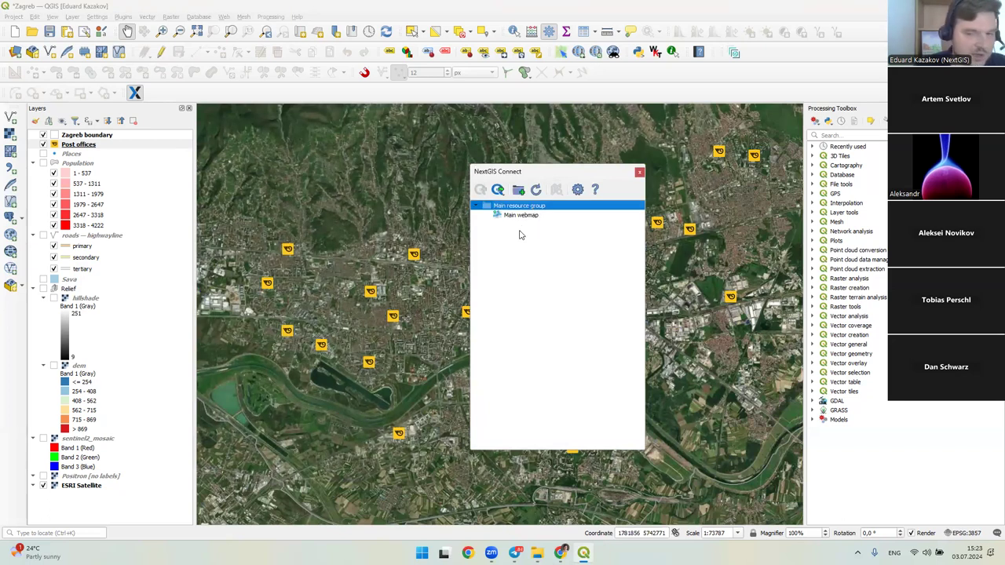
left_click(516, 217)
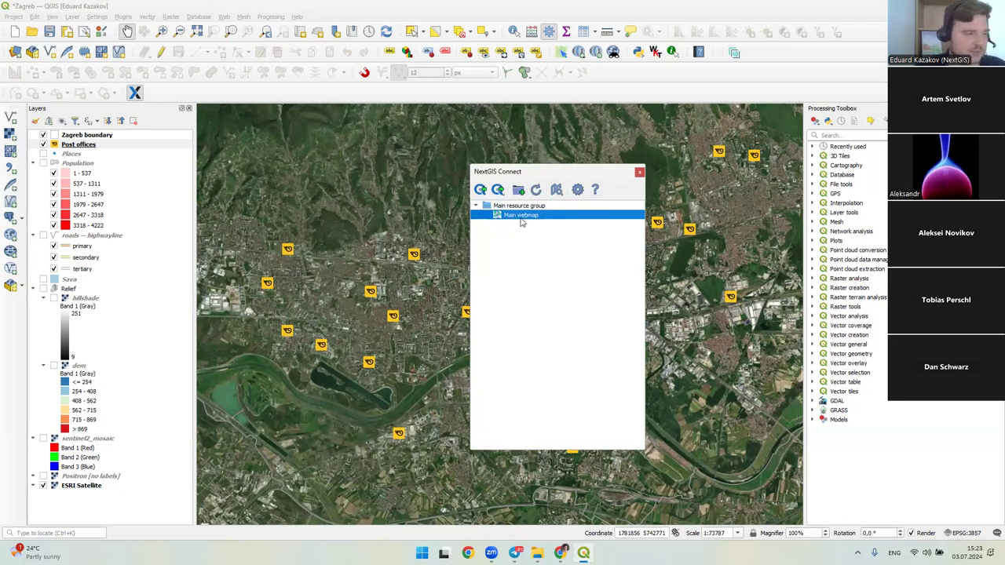
key("Up")
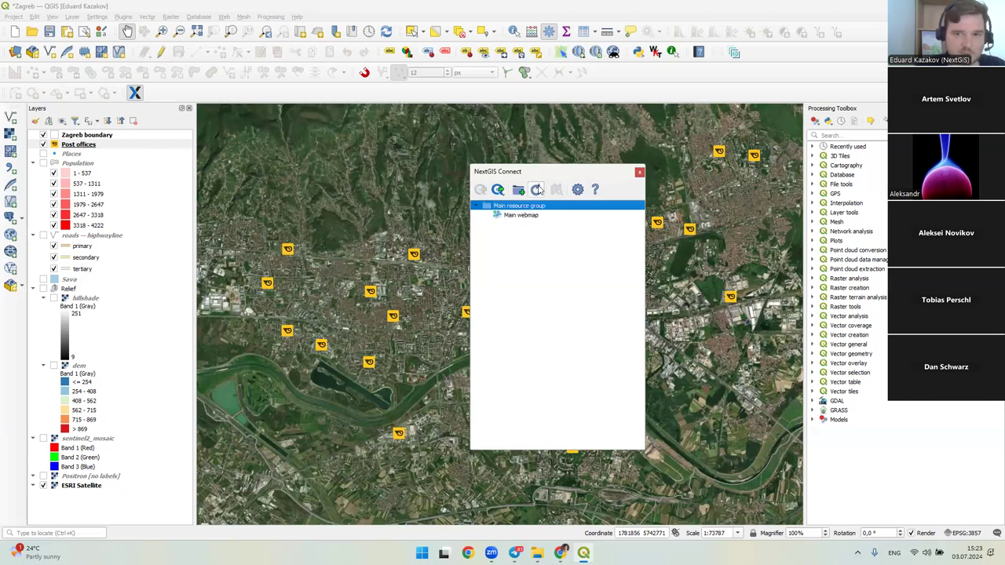
left_click_drag(538, 180, 627, 176)
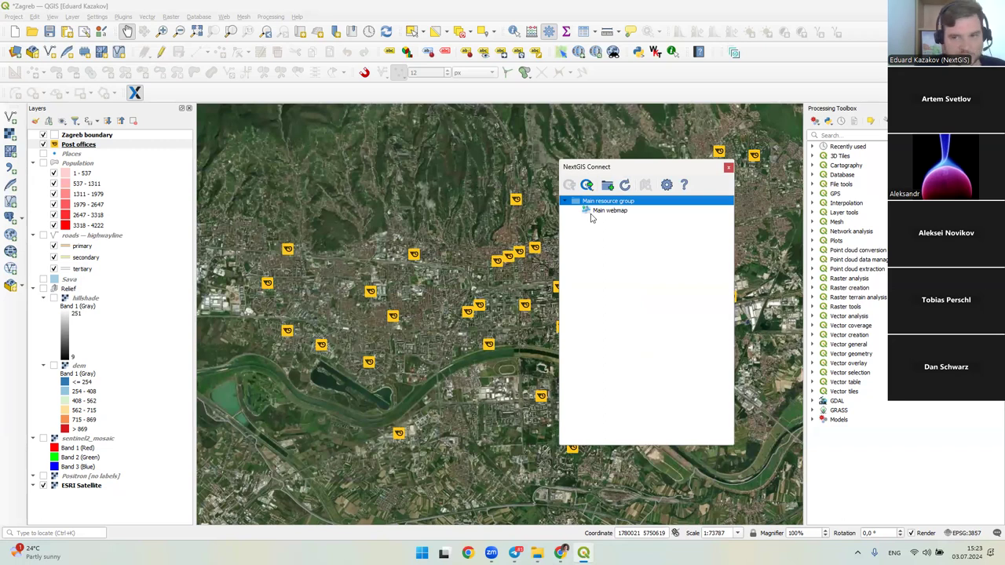
left_click(586, 185)
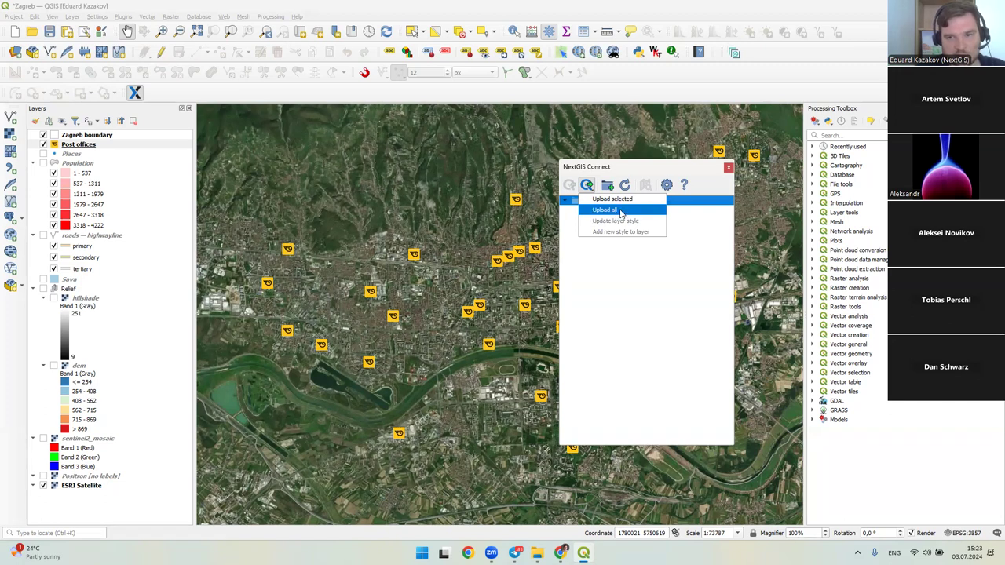
- Upload all project layers into a new resource group named Zagreb
left_click(616, 212)
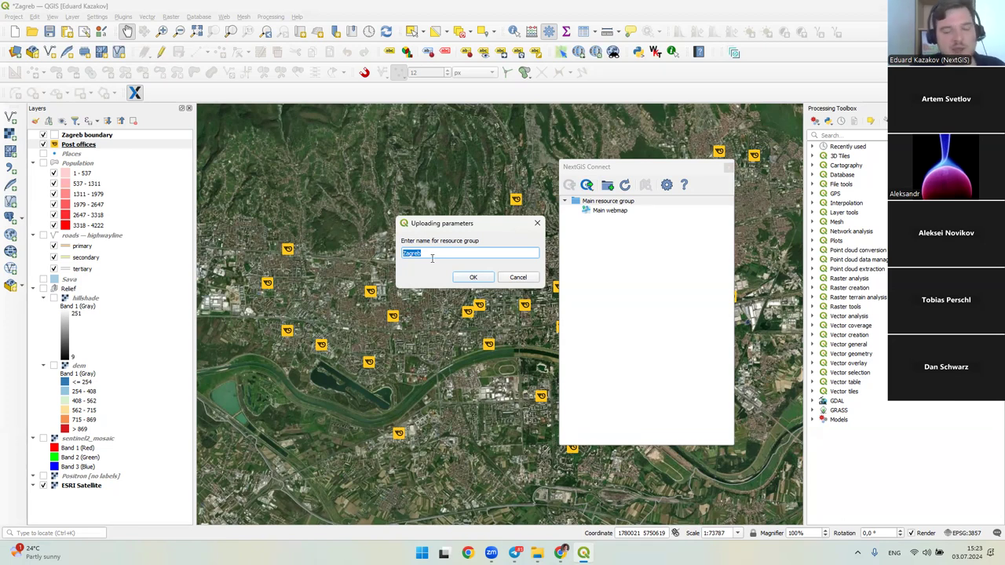
left_click(431, 257)
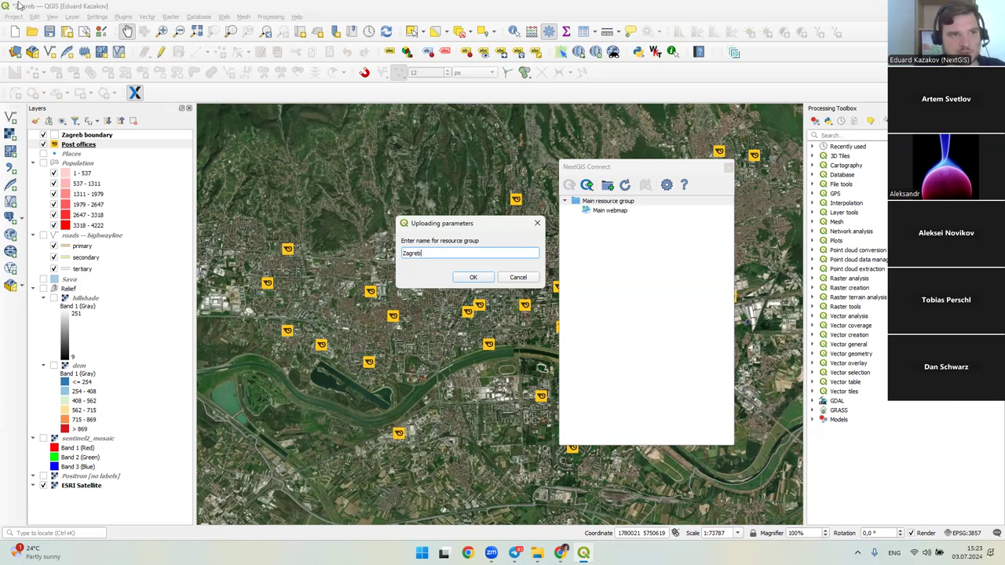
left_click(470, 279)
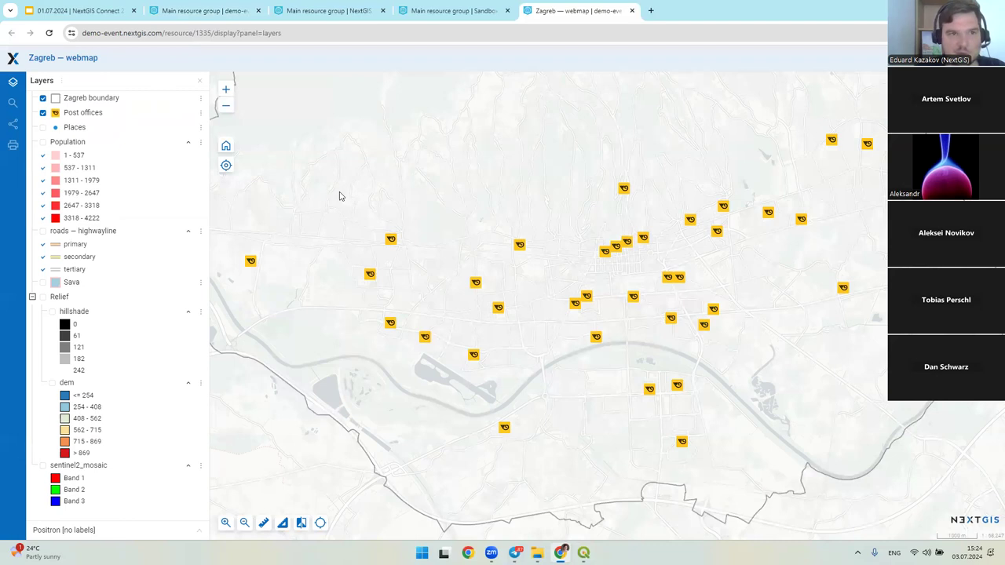
- Compare the web map with QGIS, then change its basemap from Positron to ESRI Satellite
left_click(302, 33)
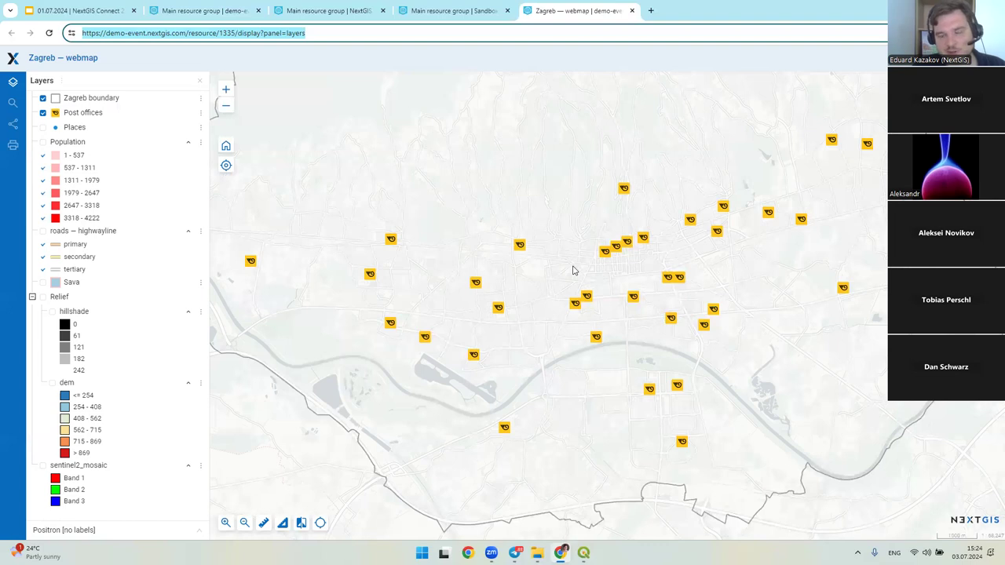
key("alt+Tab")
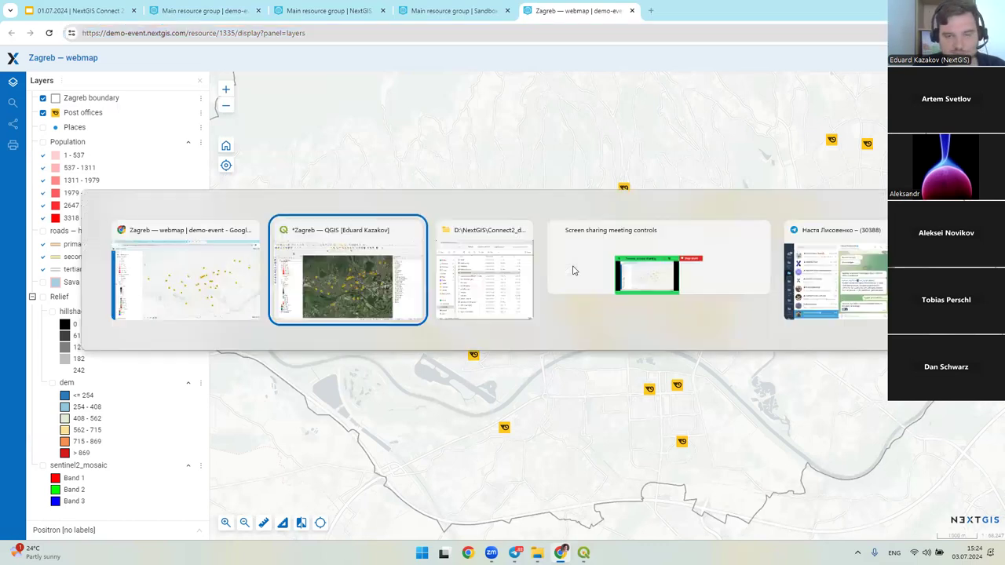
key("alt+Tab")
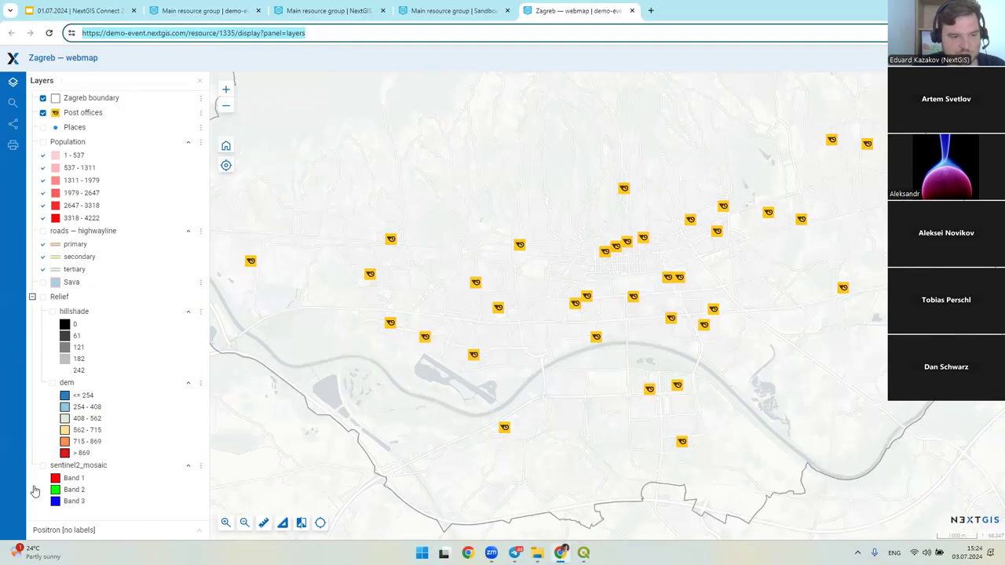
left_click(69, 530)
left_click(71, 493)
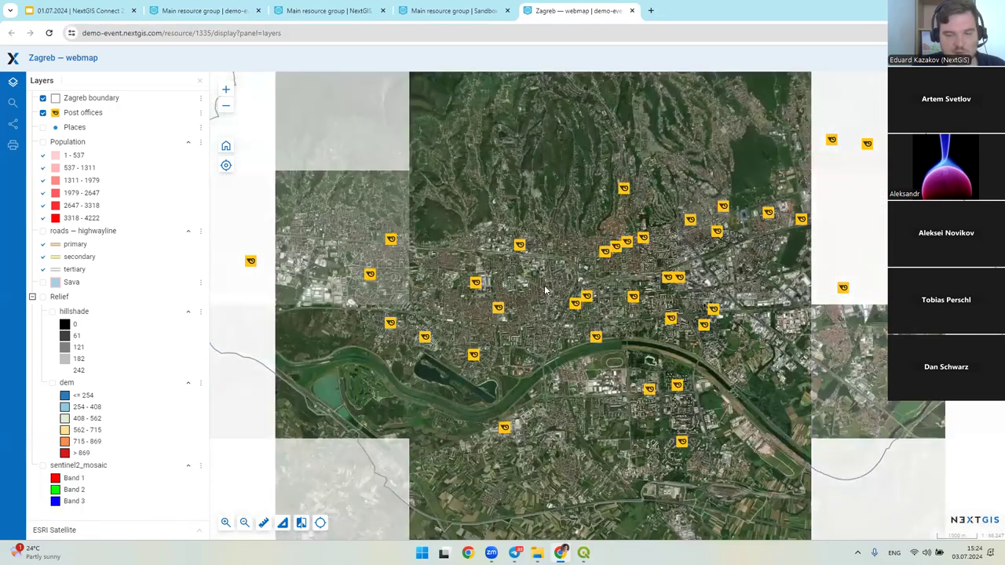
- Dock the NextGIS Connect panel on the right of the QGIS window and flip back to the browser
key("alt+Tab")
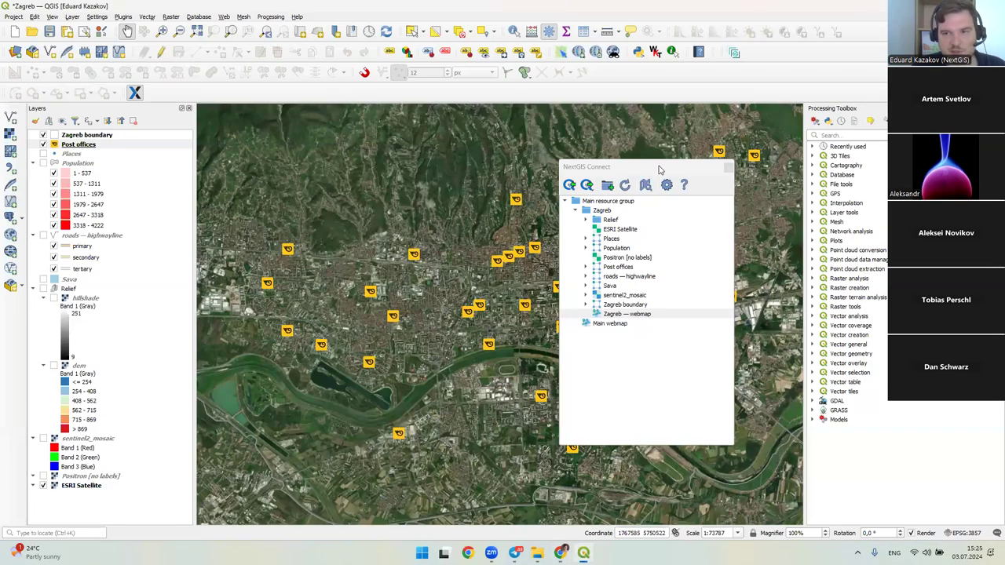
left_click_drag(688, 171, 828, 194)
key("alt+Tab")
key("alt+Tab")
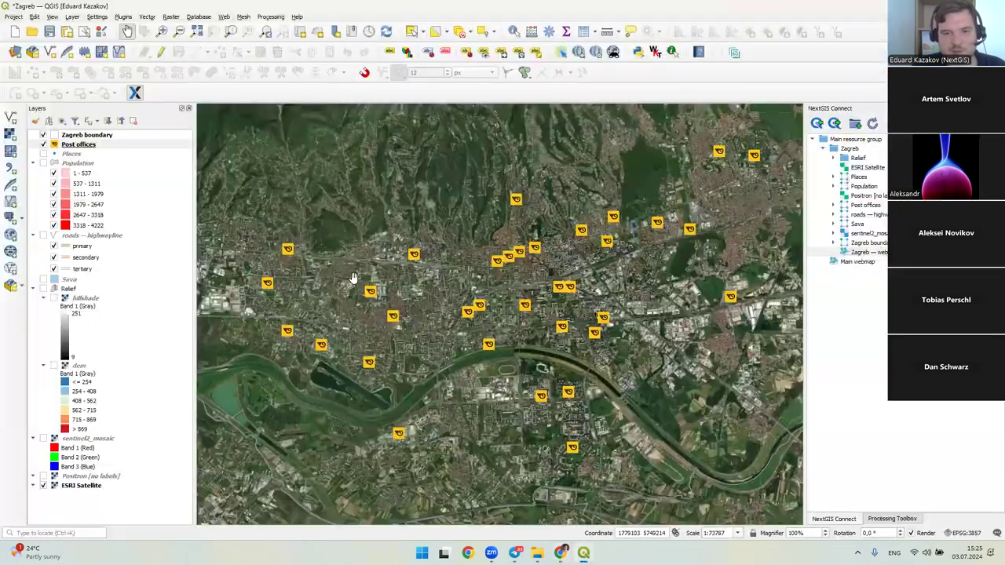
key("alt+Tab")
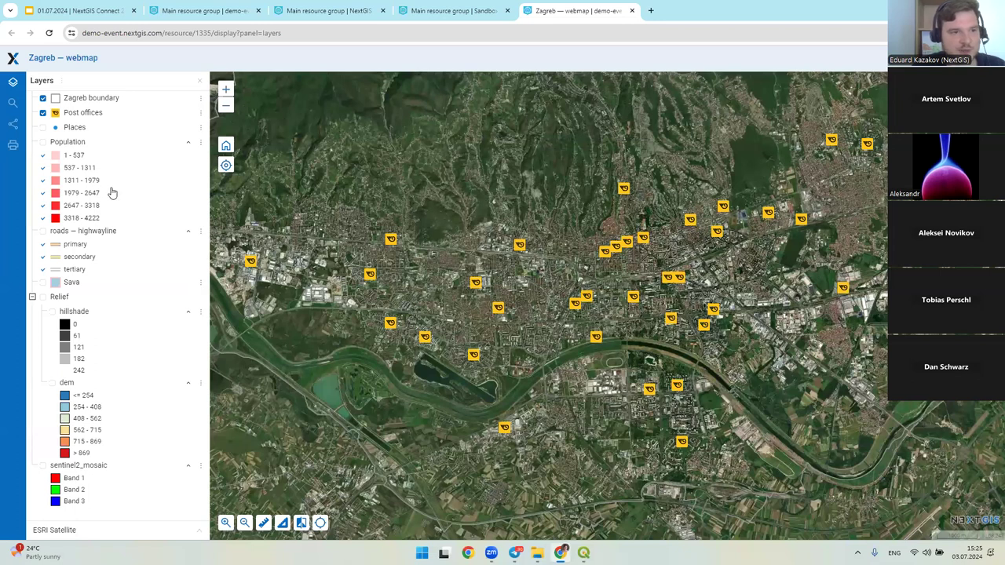
- Compare the web map's Population, roads, Post offices and dem legend entries against QGIS
left_click(88, 148)
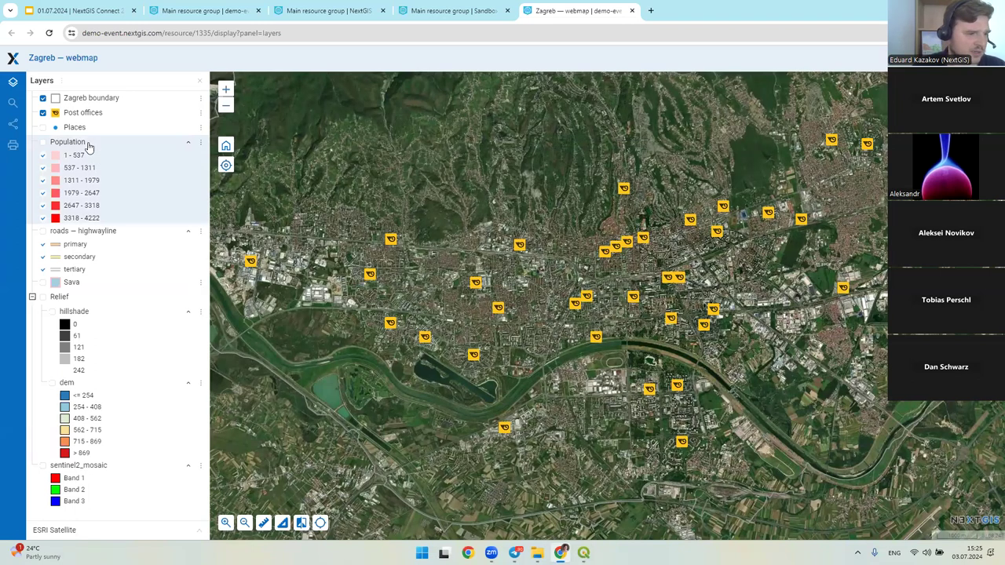
key("alt+Tab")
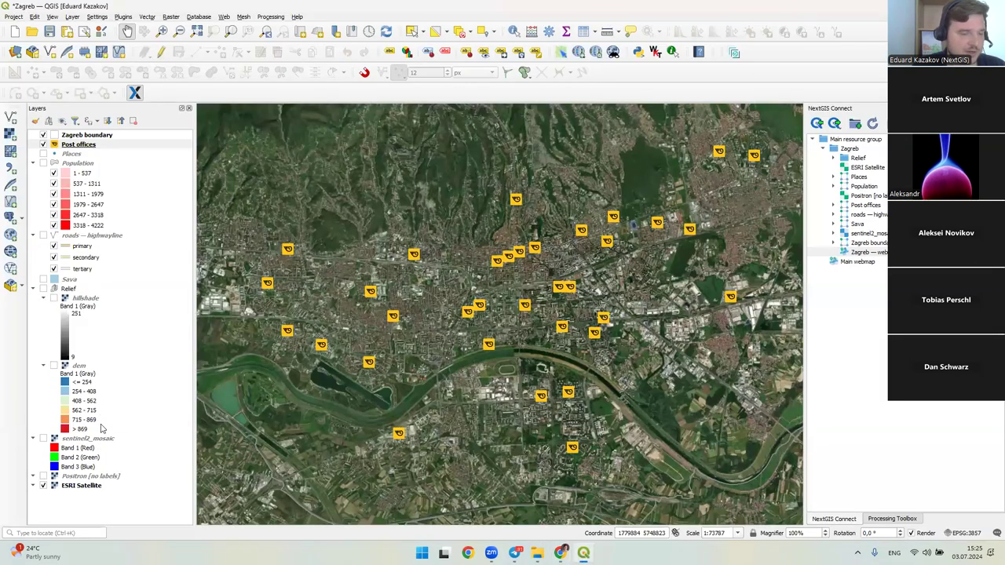
key("alt+Tab")
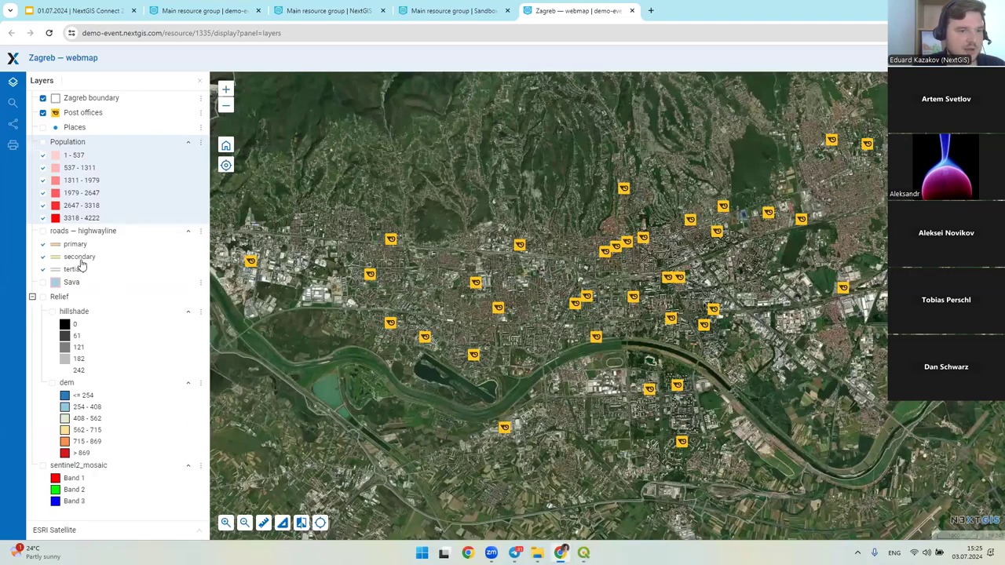
left_click(79, 260)
left_click(88, 148)
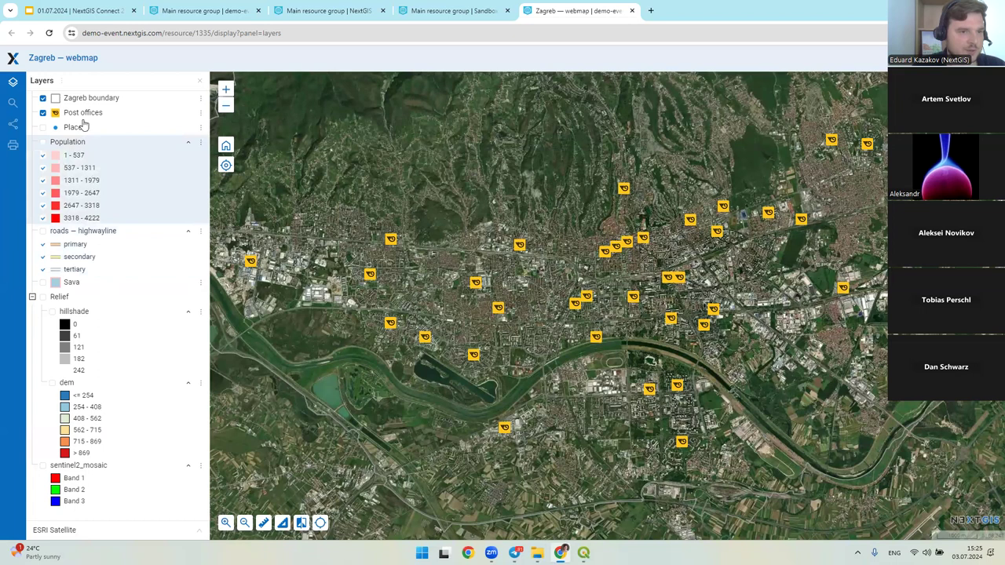
left_click(52, 114)
left_click(77, 436)
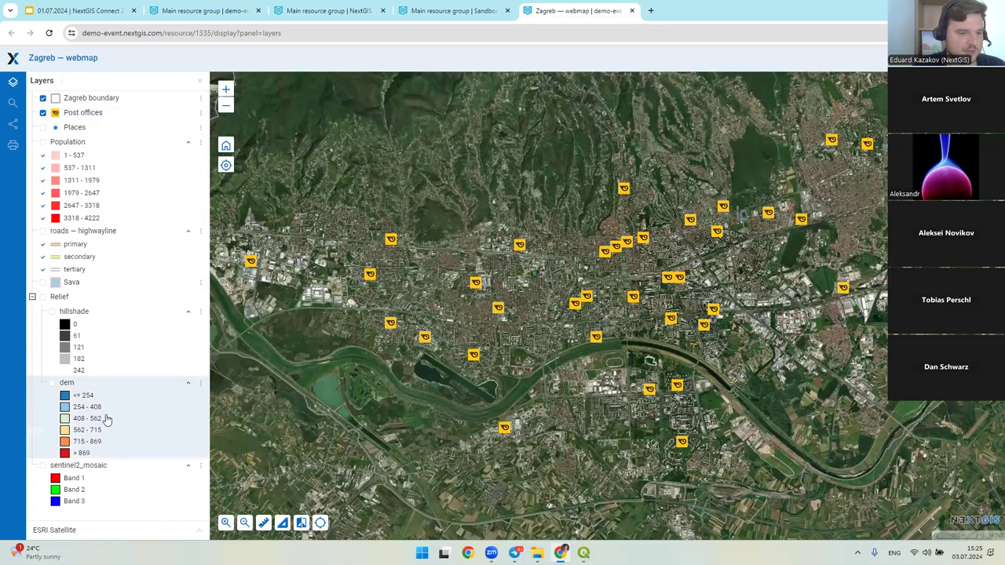
key("alt+Tab")
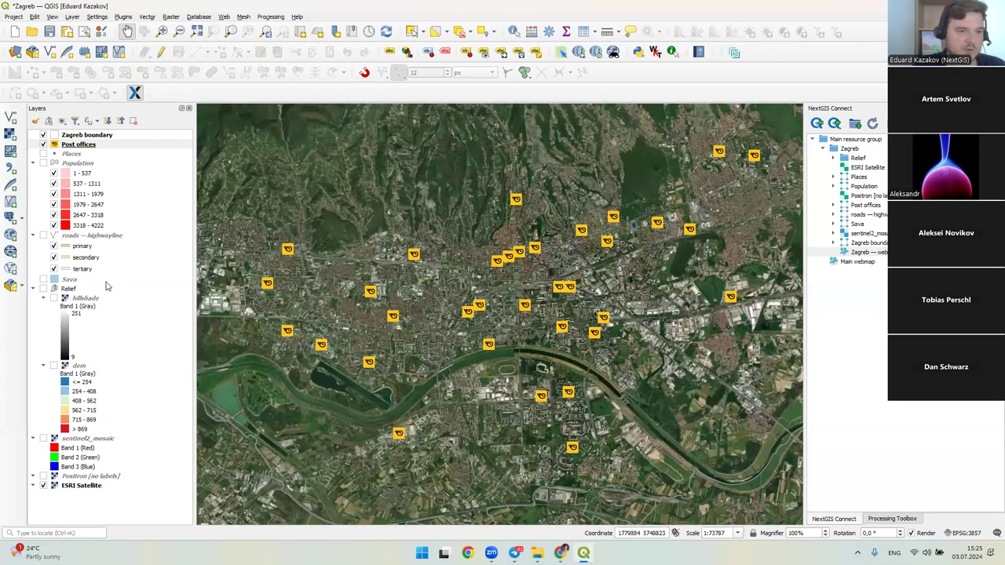
key("alt+Tab")
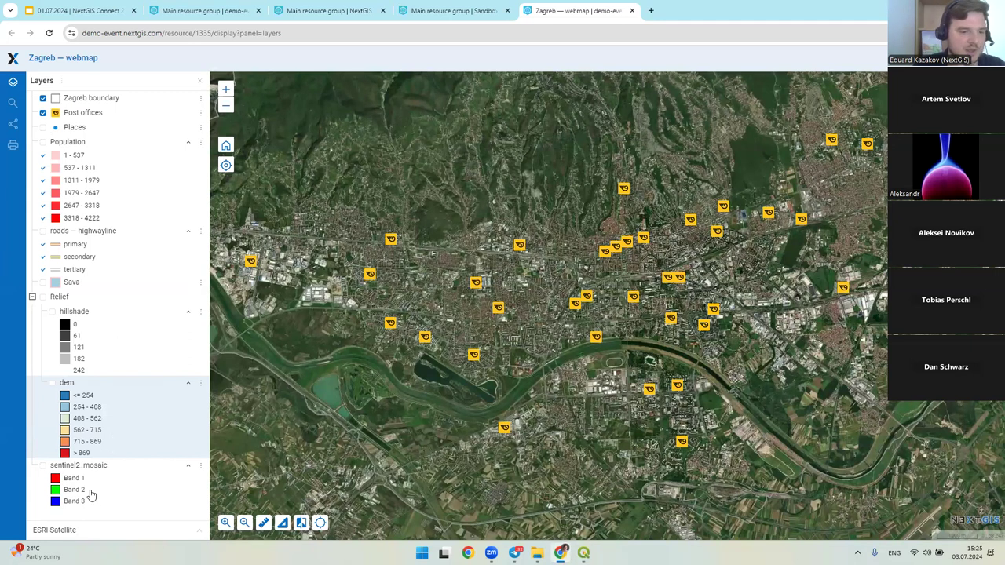
- Switch the basemap to Positron [no labels] and toggle Post offices off and back on
left_click(118, 531)
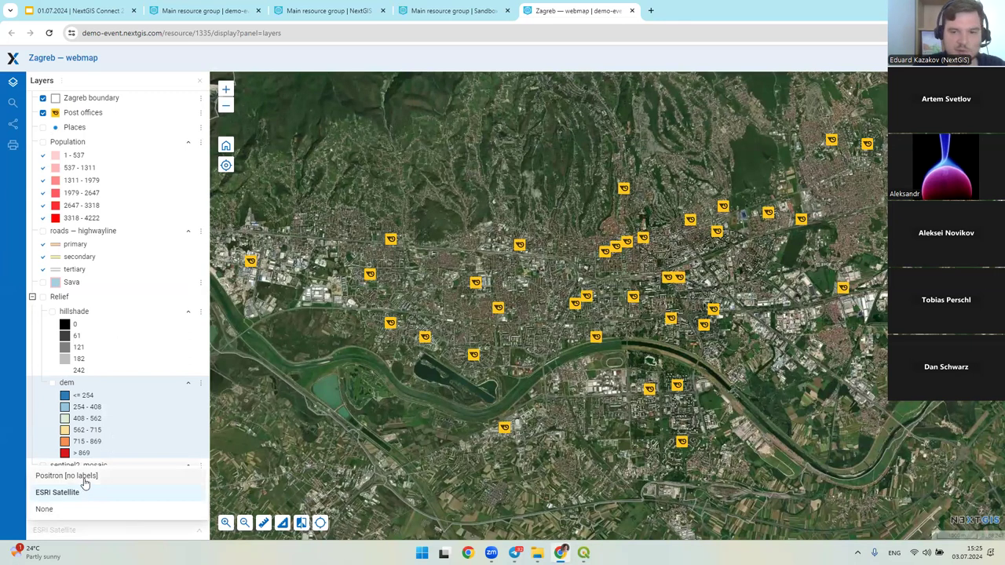
left_click(85, 477)
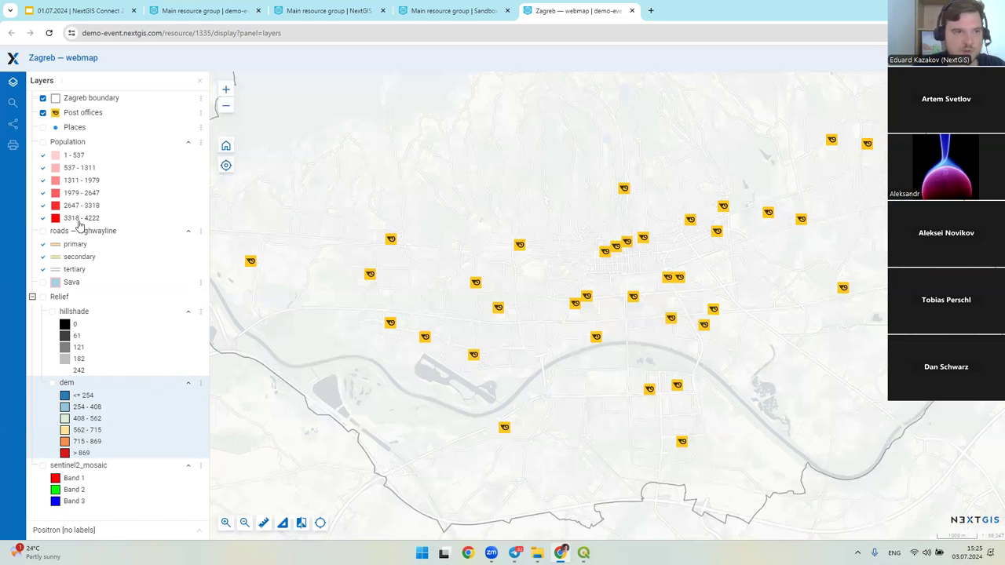
left_click(42, 112)
left_click(42, 112)
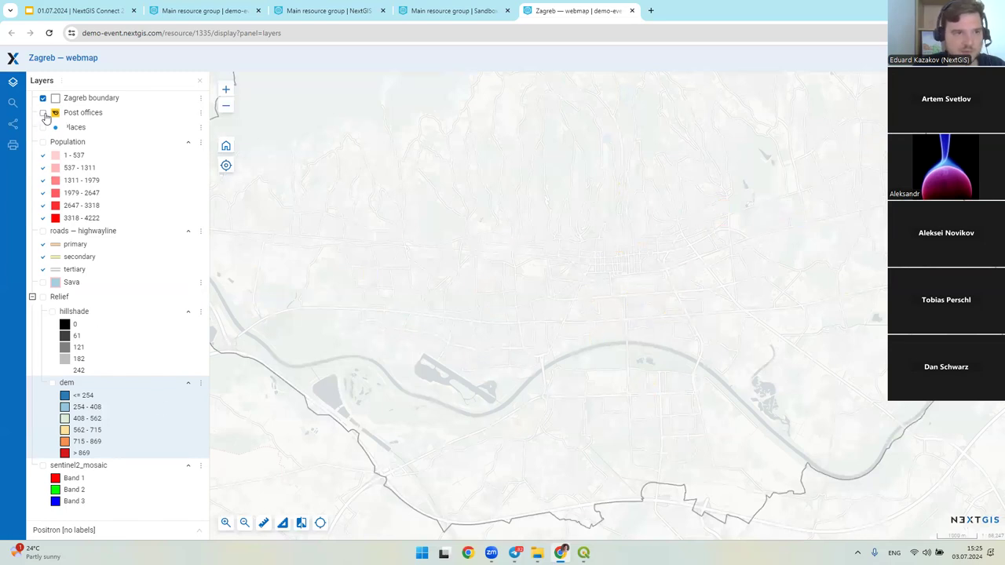
left_click(70, 118)
- On the web map, hide Post offices and show the Places points
scroll(584, 257, "up", 1)
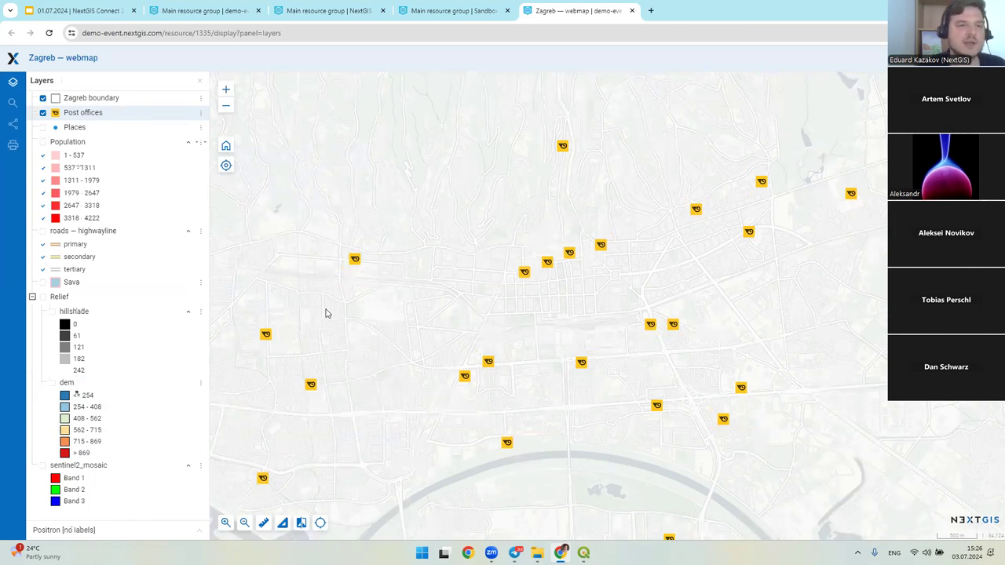
left_click(42, 112)
left_click(44, 130)
scroll(579, 324, "down", 3)
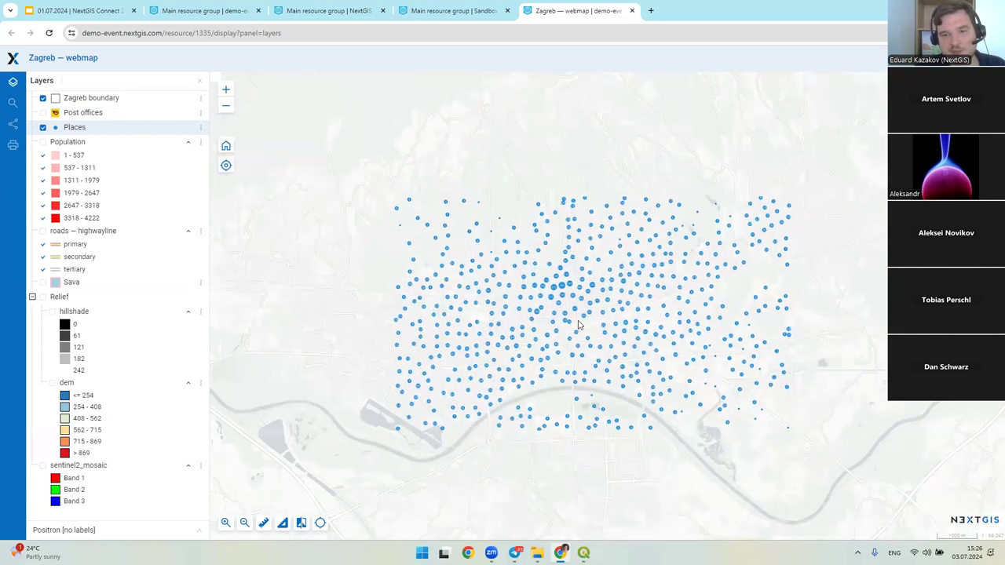
scroll(578, 325, "up", 2)
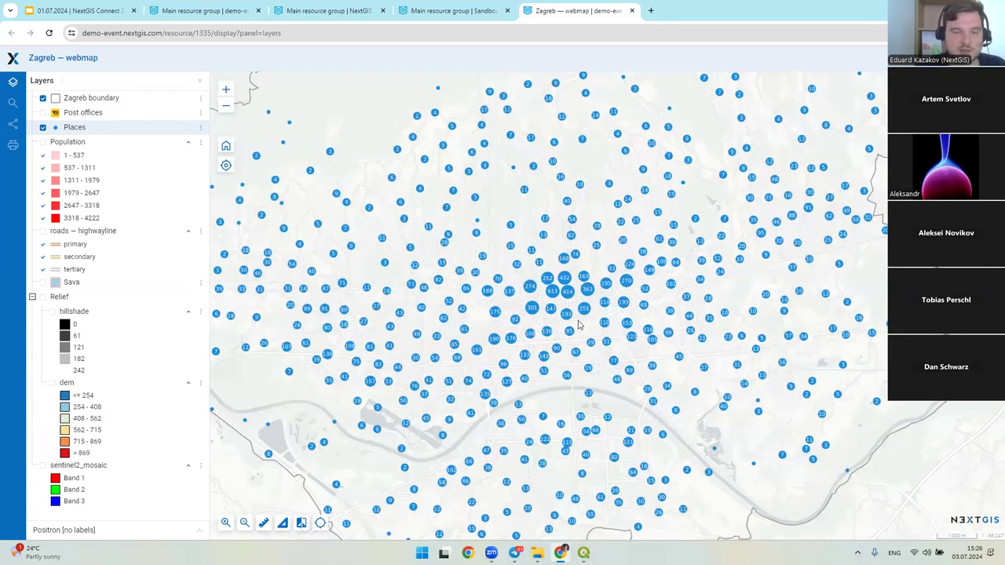
scroll(498, 241, "up", 2)
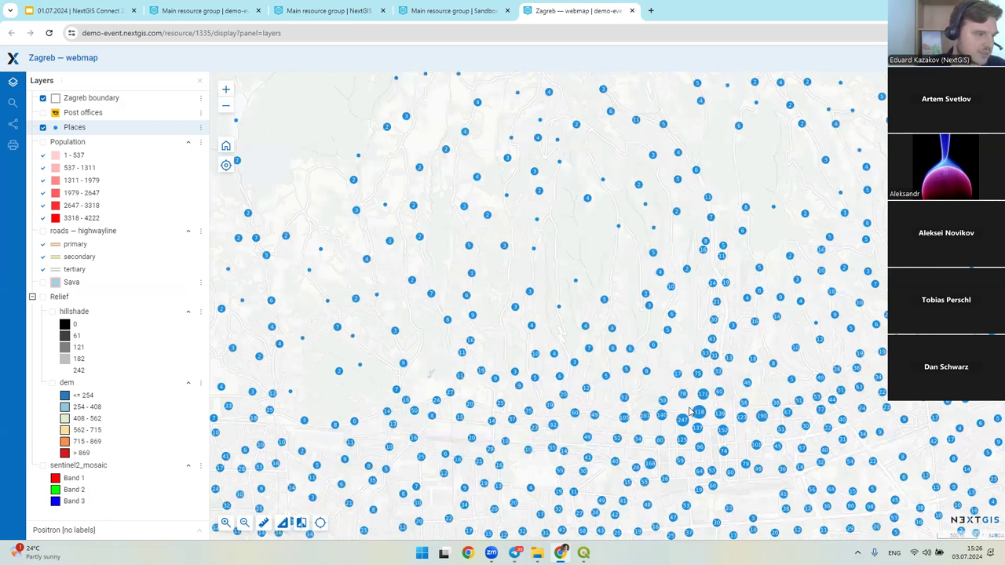
- Hide Post offices in QGIS, then on the web map swap Places for the Population hexagons
key("alt+Tab")
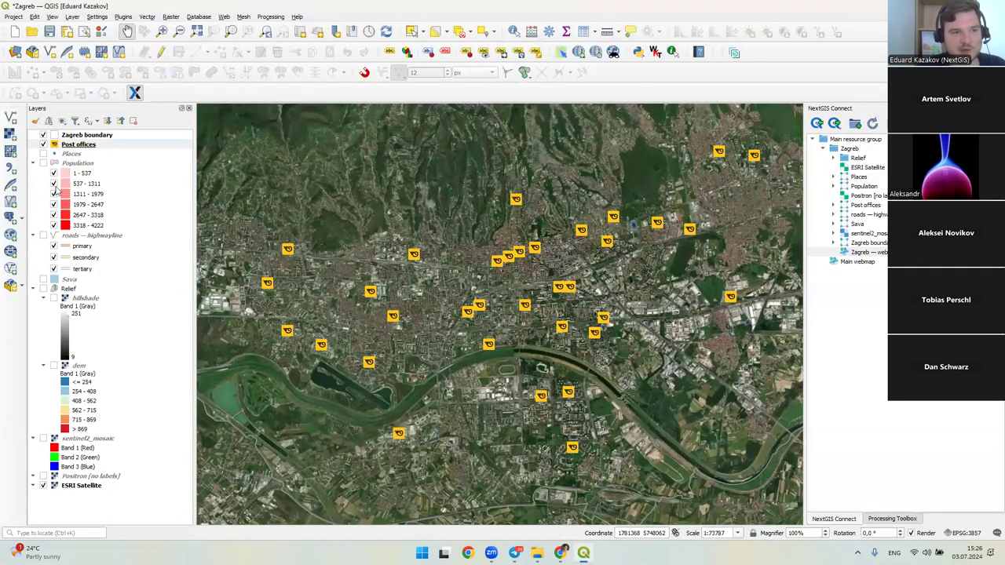
left_click(45, 149)
left_click(44, 144)
scroll(514, 305, "up", 3)
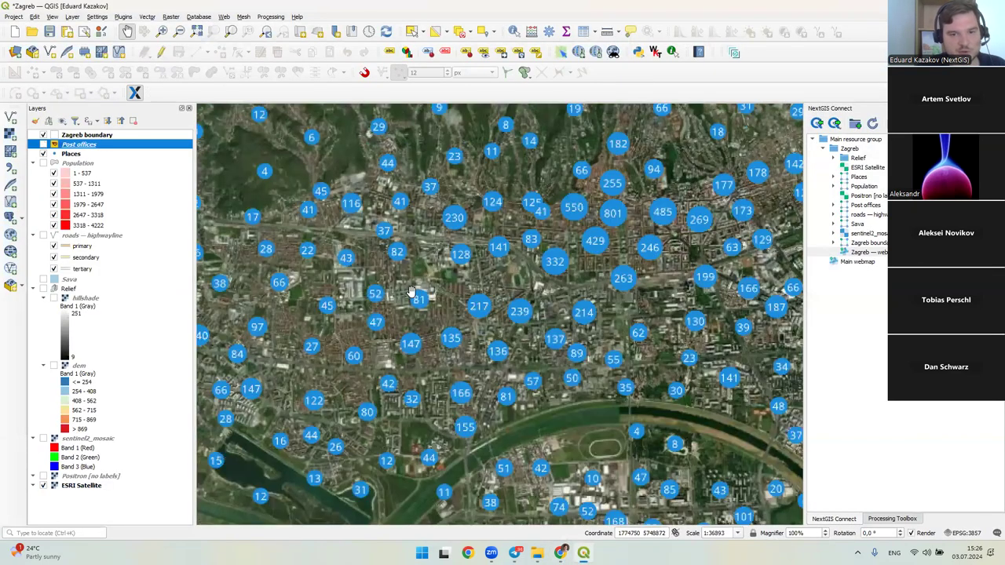
key("alt+Tab")
scroll(515, 306, "down", 2)
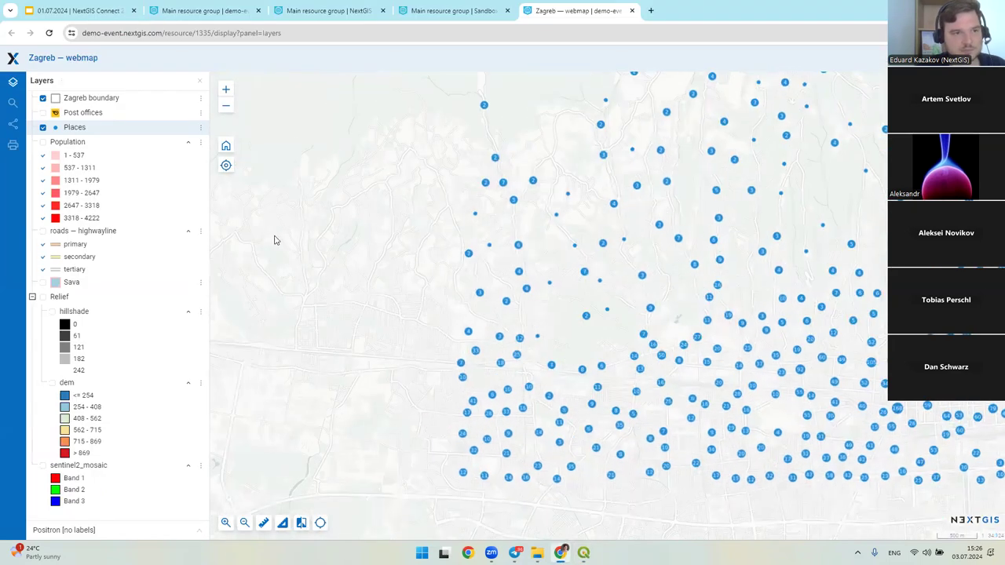
left_click(43, 128)
left_click(43, 142)
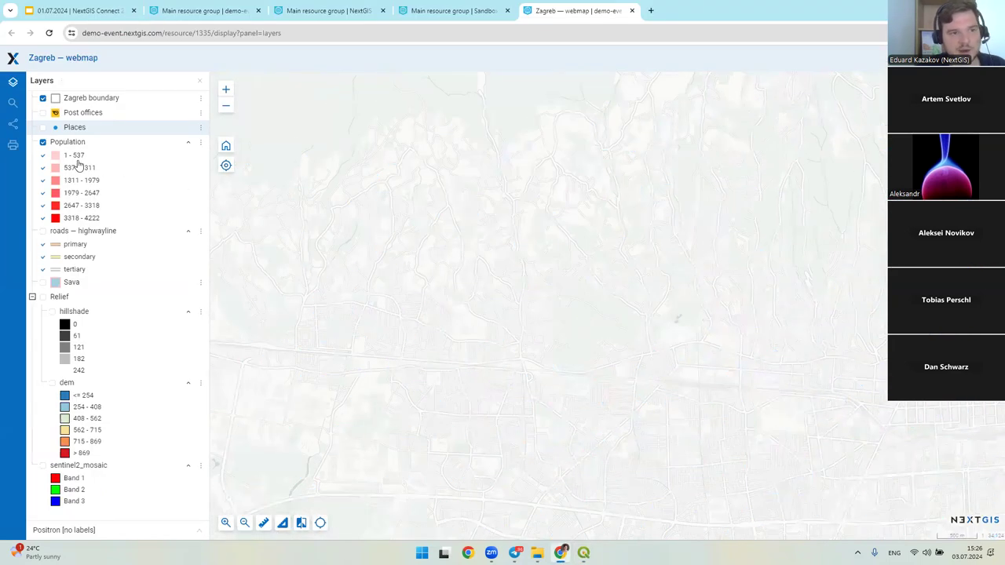
scroll(454, 276, "down", 3)
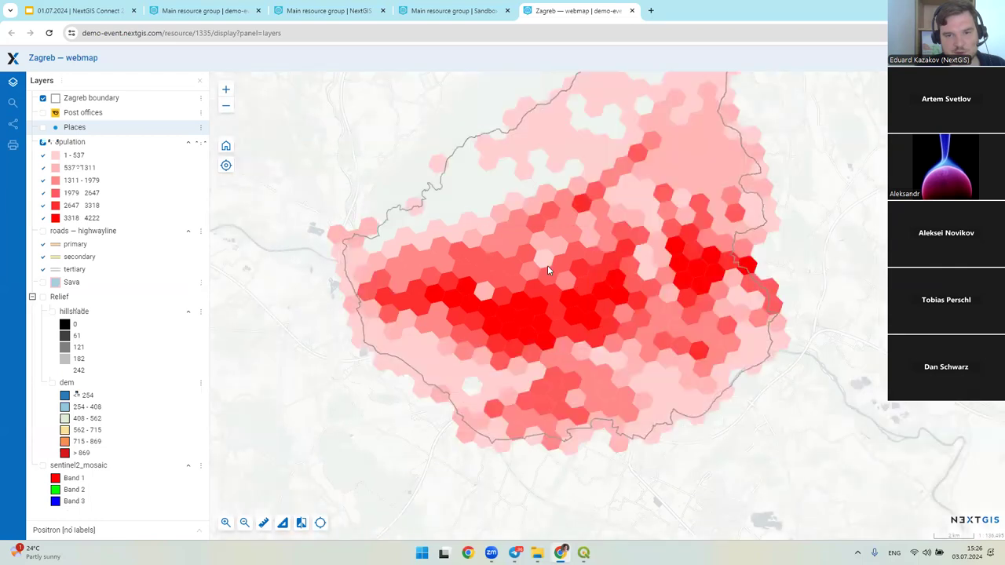
left_click_drag(548, 265, 518, 287)
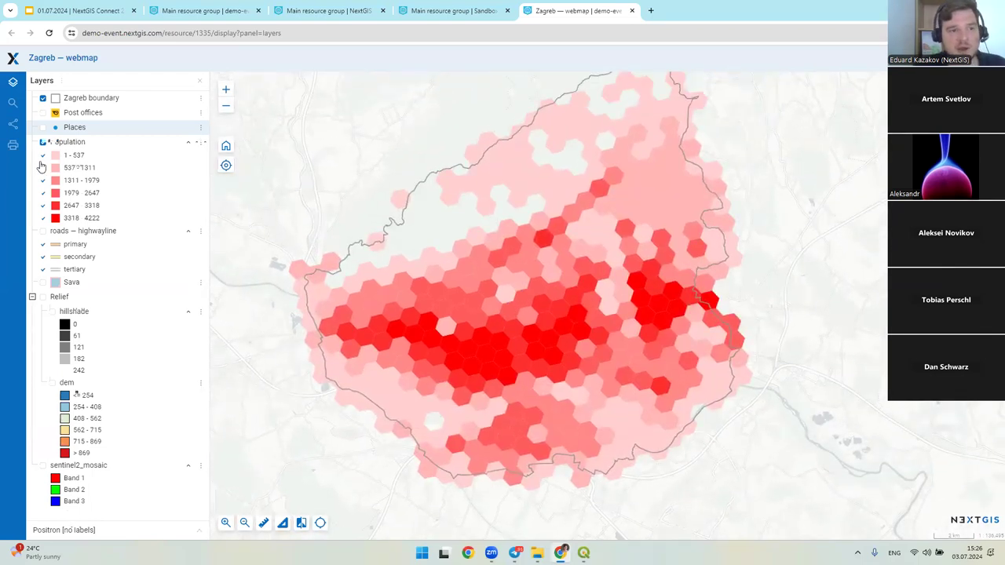
left_click(43, 204)
left_click(44, 193)
left_click(43, 192)
left_click(43, 180)
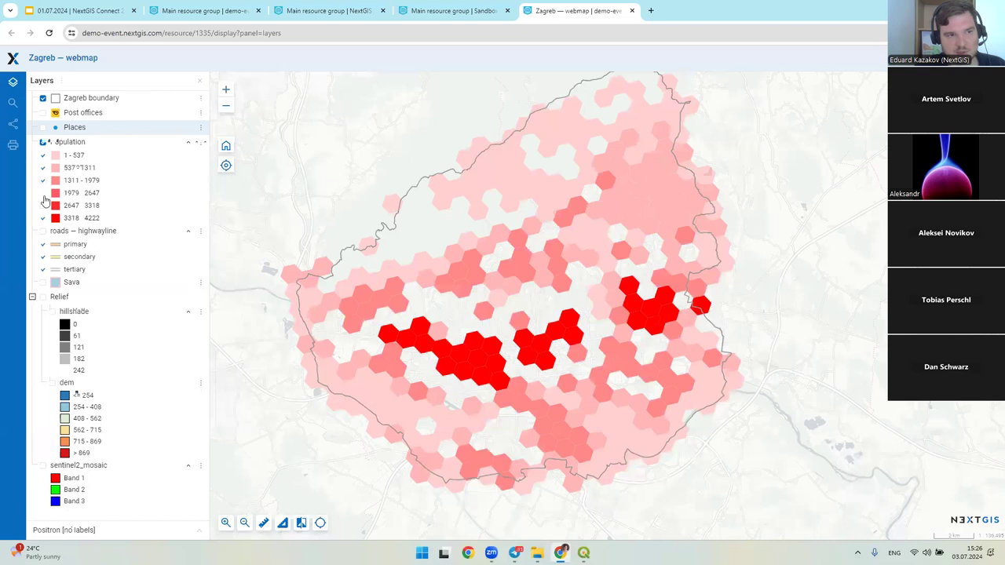
left_click(43, 205)
left_click(43, 217)
left_click(44, 205)
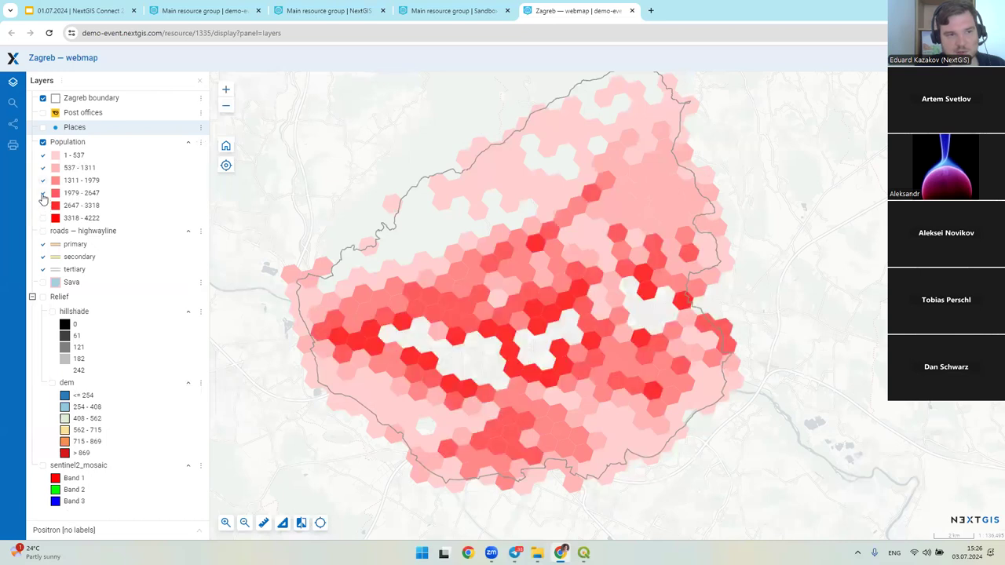
left_click(43, 192)
left_click(44, 180)
left_click(43, 167)
left_click(43, 154)
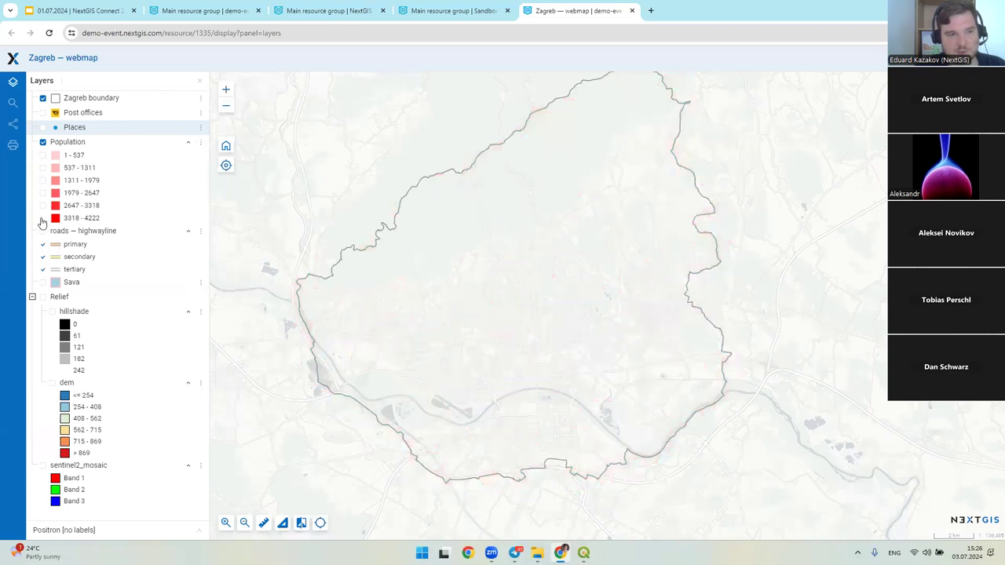
left_click(43, 218)
left_click_drag(477, 380, 441, 315)
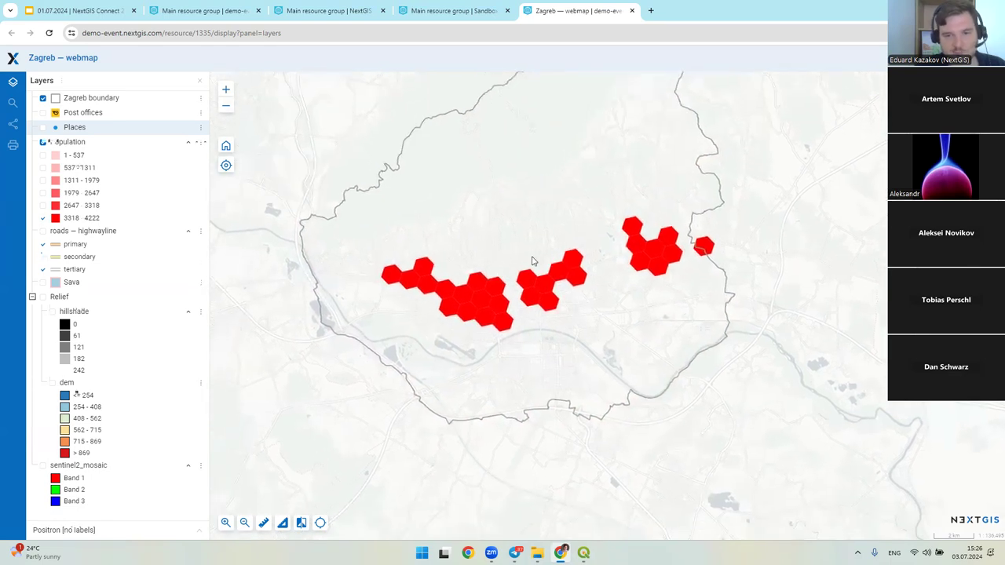
left_click(583, 261)
left_click(628, 279)
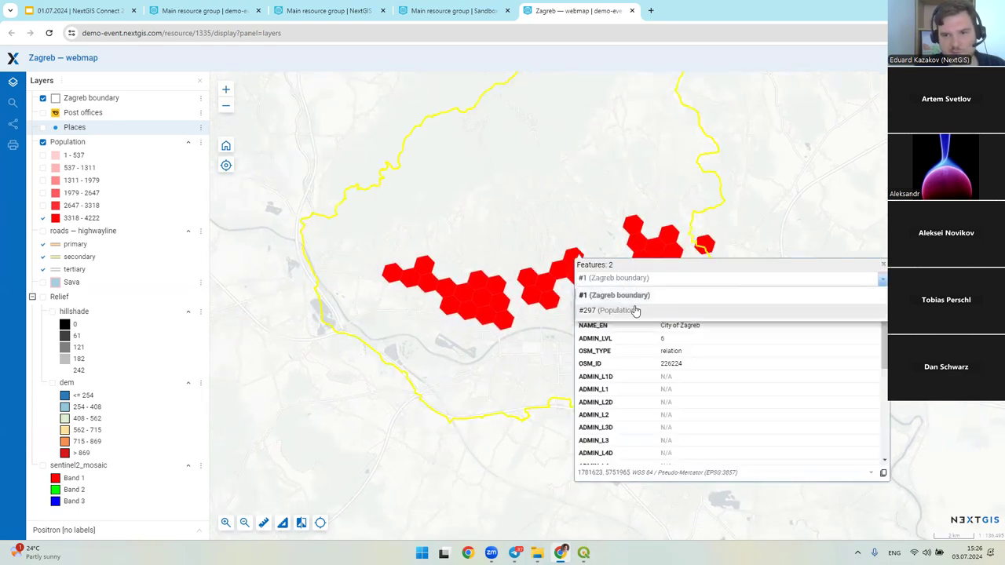
left_click(628, 309)
left_click_drag(660, 325, 680, 329)
left_click(713, 351)
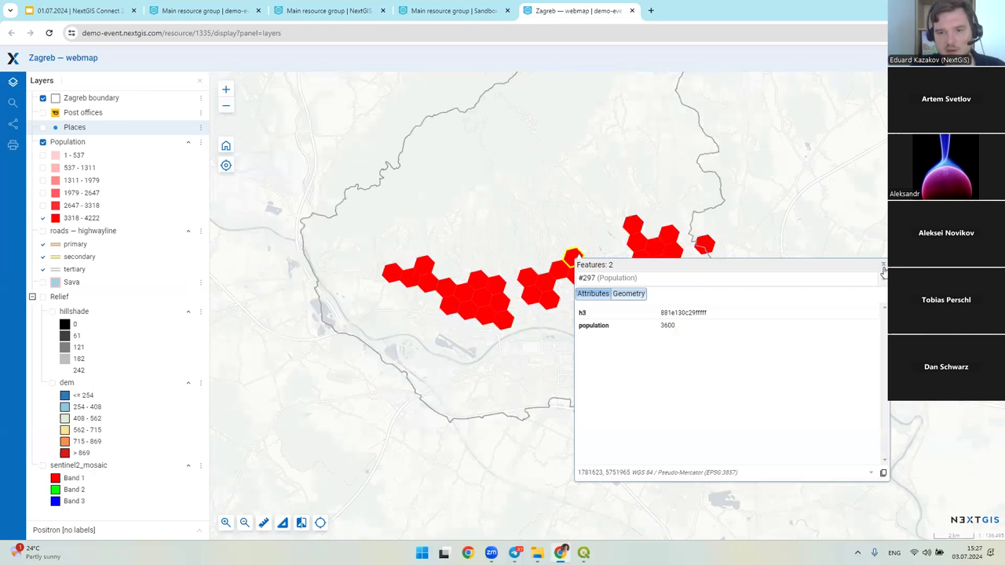
left_click(883, 267)
left_click(43, 154)
left_click(42, 167)
left_click(43, 180)
left_click(42, 192)
left_click(42, 205)
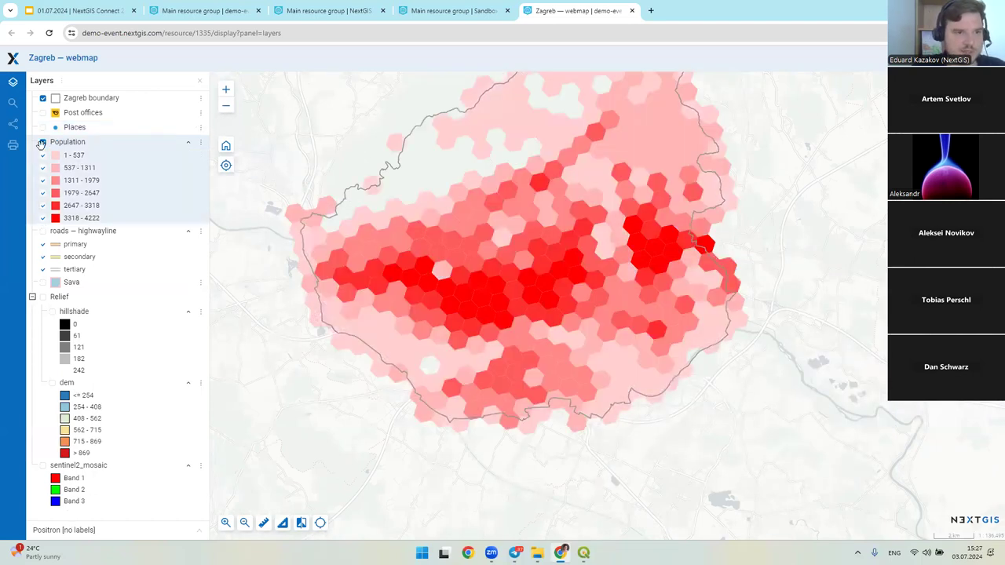
- Turn off Population and roads, turn on the pink Sava river layer centred in view, then return to QGIS
left_click(43, 142)
left_click(42, 231)
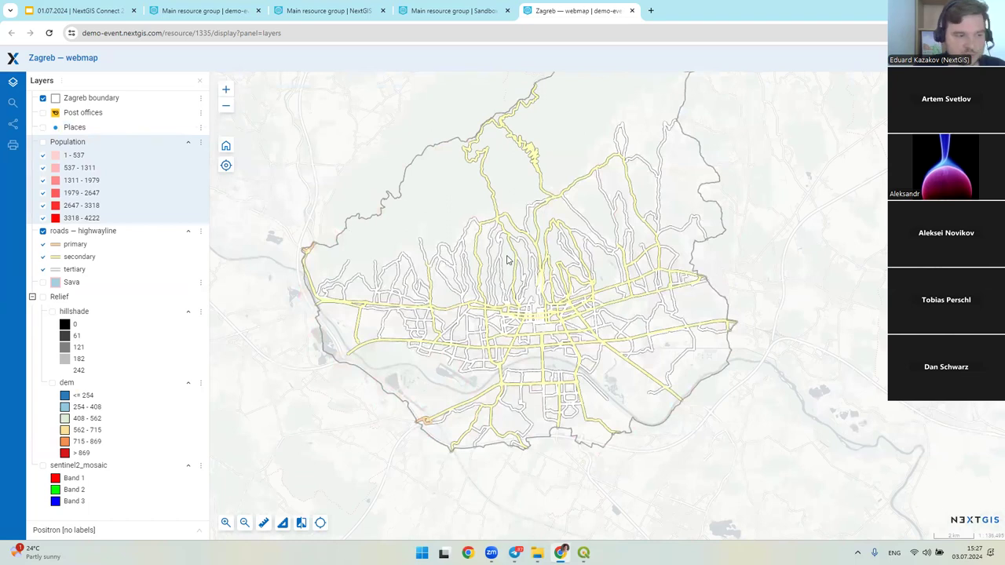
left_click(44, 258)
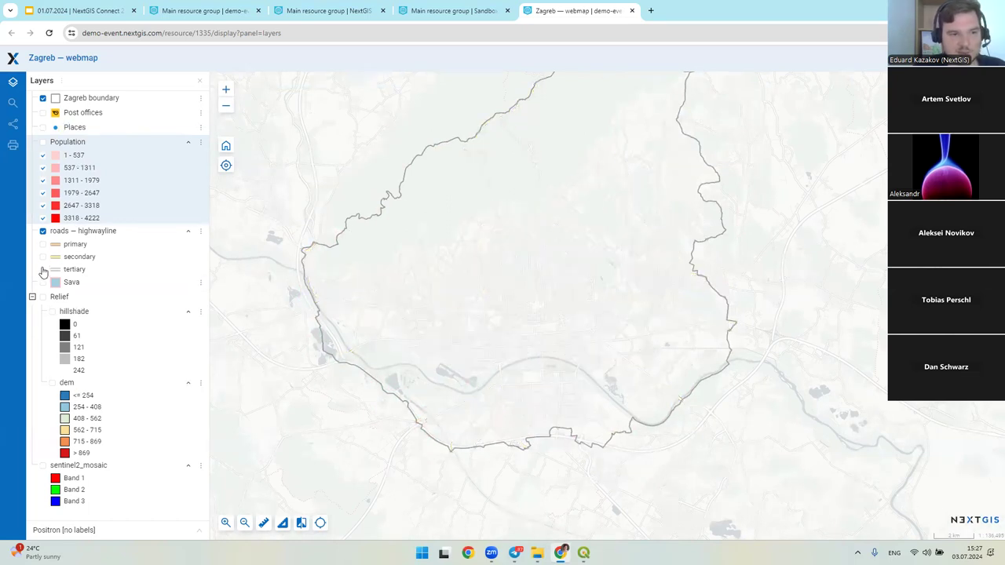
left_click(43, 258)
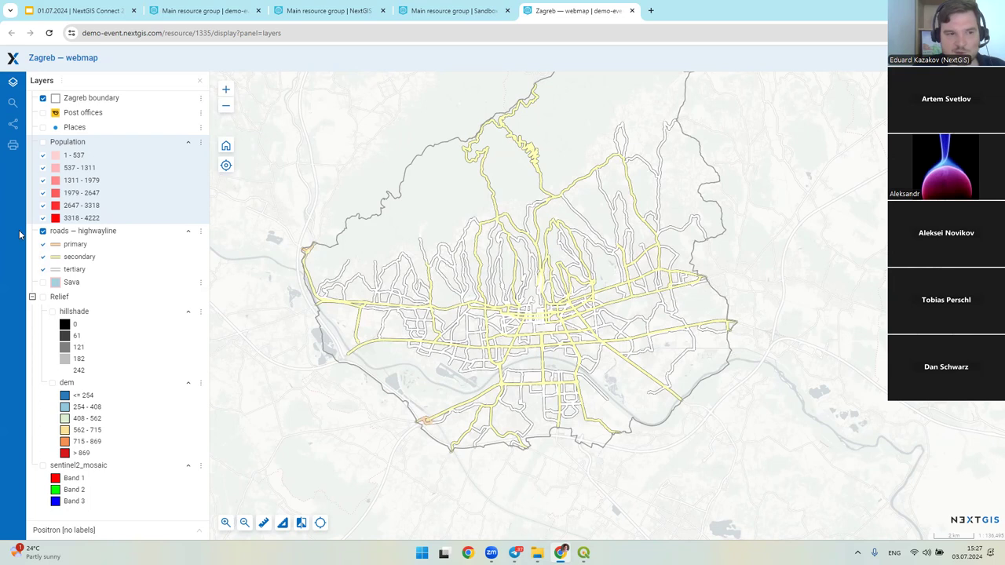
left_click(43, 231)
left_click(43, 282)
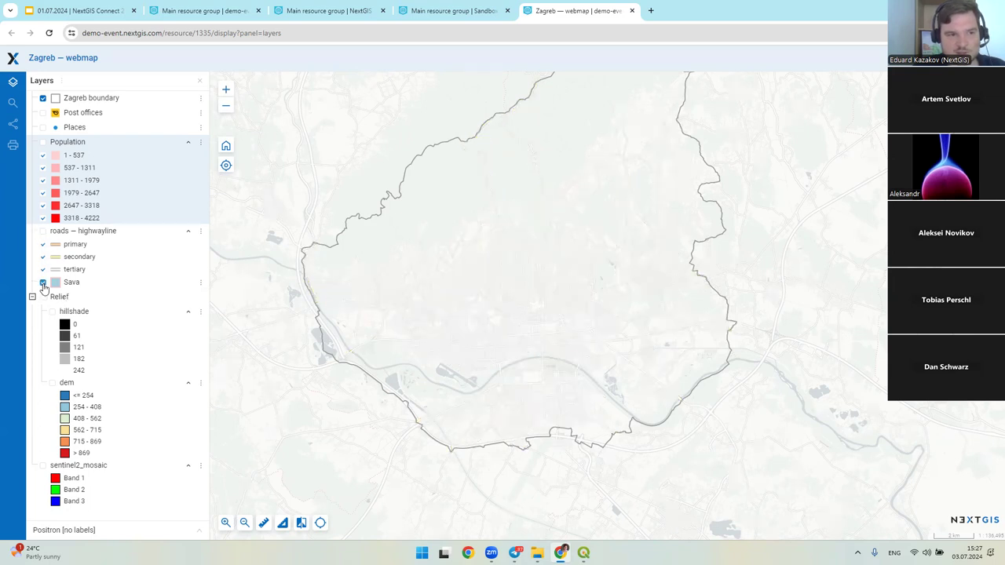
left_click_drag(385, 339, 388, 296)
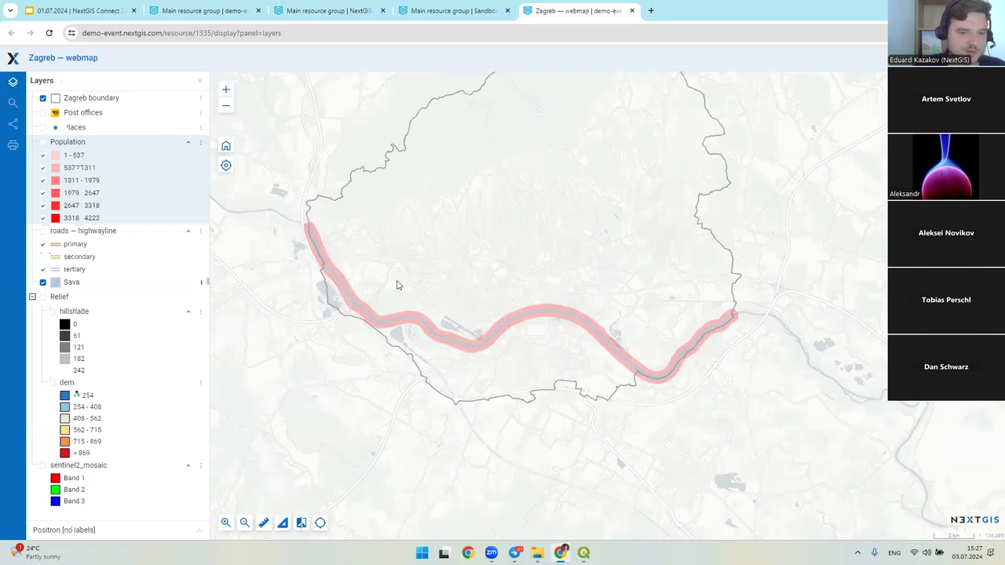
key("alt+Tab")
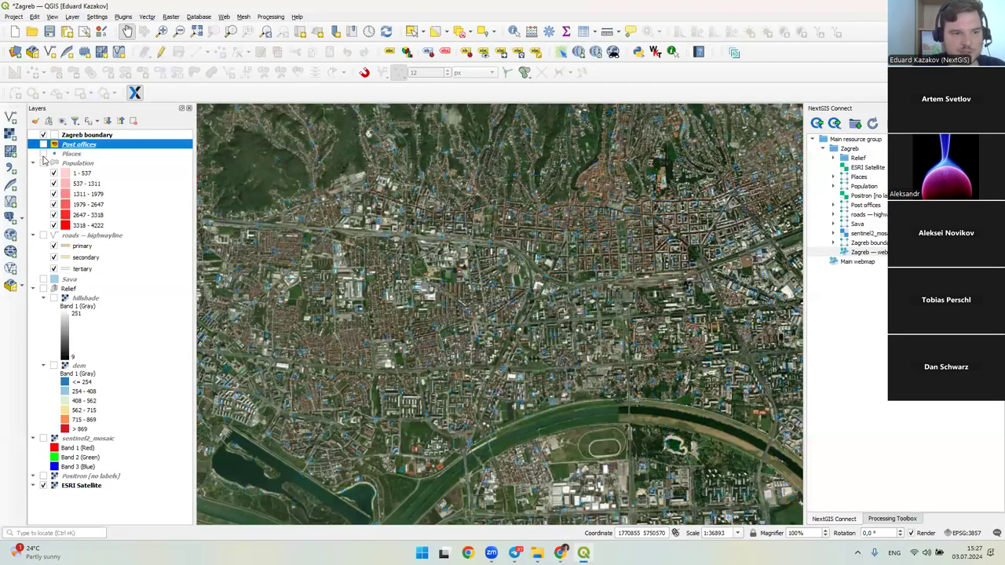
- Turn on the Sava layer in QGIS and pan along its red river buffer
left_click(44, 280)
mouse_move(298, 368)
left_mouse_down()
mouse_move(299, 269)
mouse_move(237, 251)
mouse_move(359, 333)
mouse_move(398, 392)
left_mouse_up()
scroll(370, 336, "down", 1)
scroll(354, 269, "up", 1)
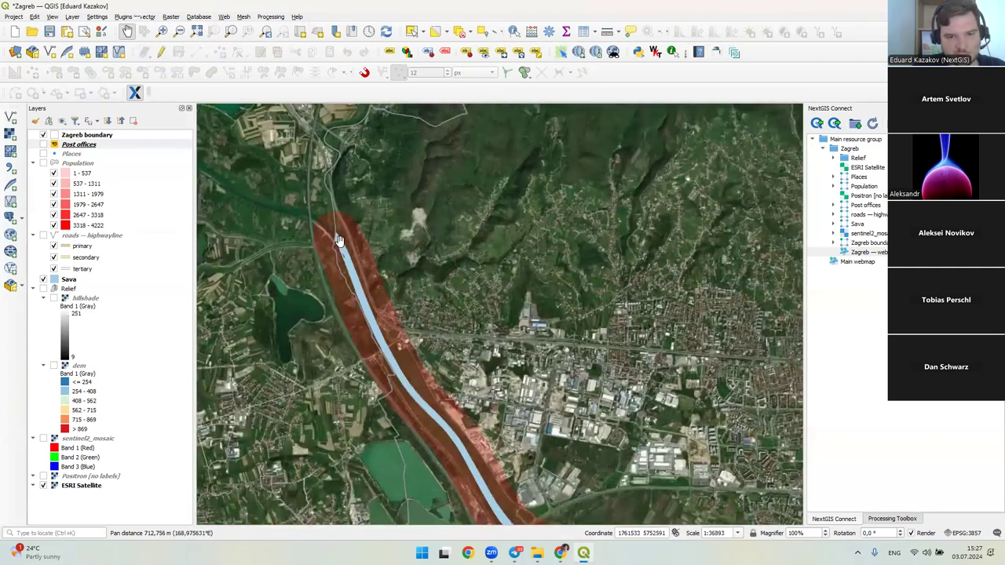
left_click_drag(441, 416, 378, 235)
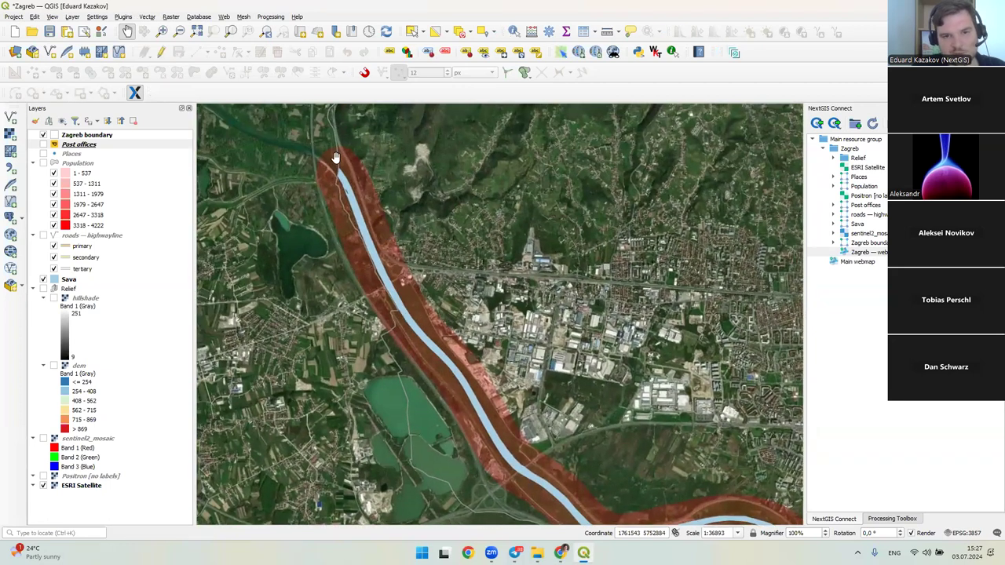
- Open the Sava layer's properties
left_click(82, 280)
right_click(82, 281)
left_click(147, 526)
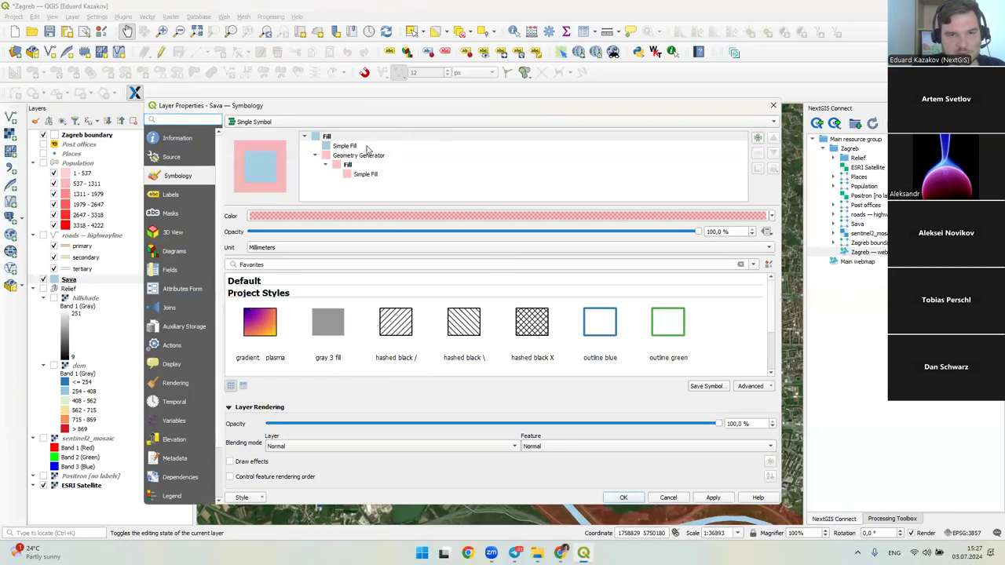
- Inspect Sava's Simple Fill and Geometry Generator expression buffer($geometry, 400), then return to the browser
left_click(369, 176)
left_click(353, 165)
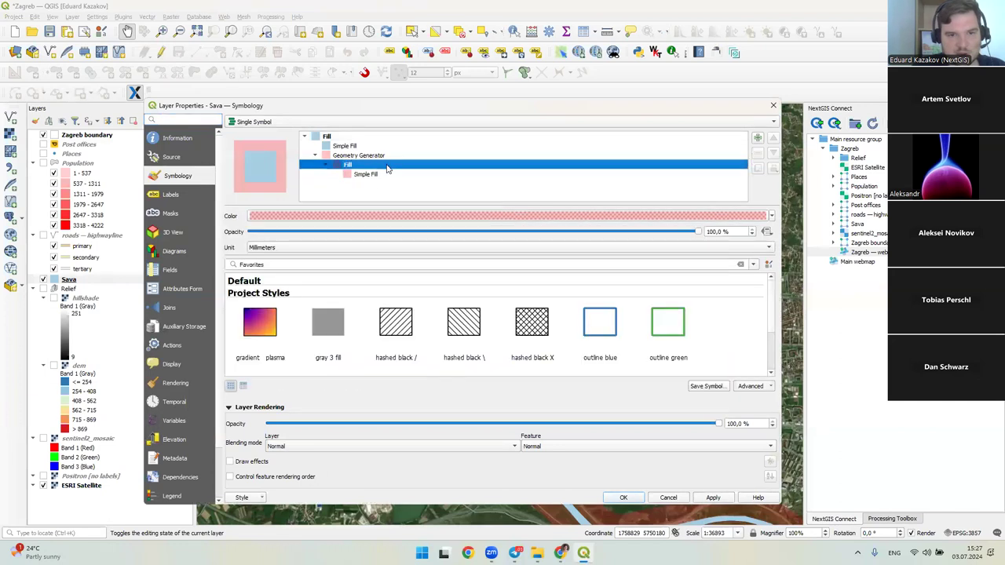
left_click(365, 155)
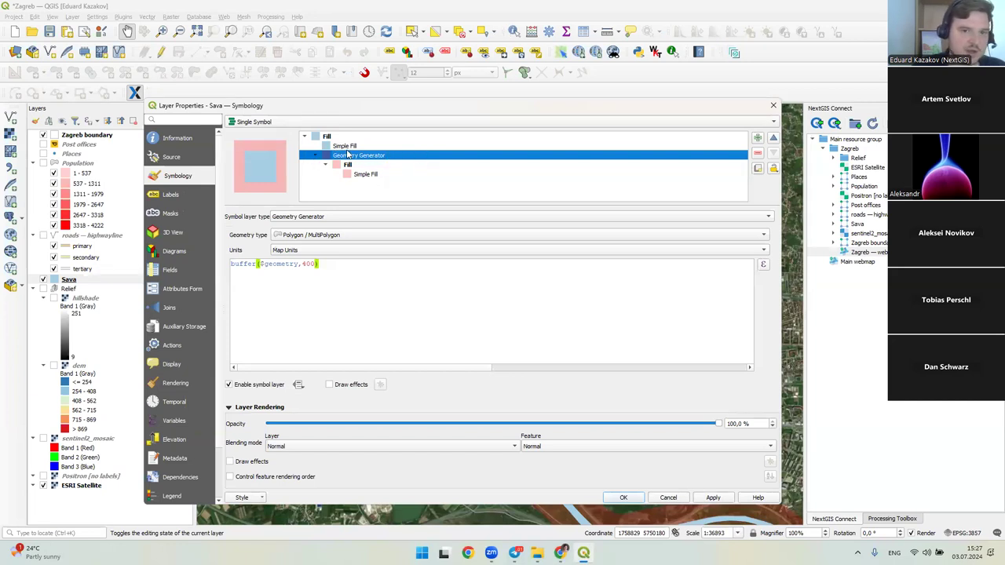
left_click(328, 265)
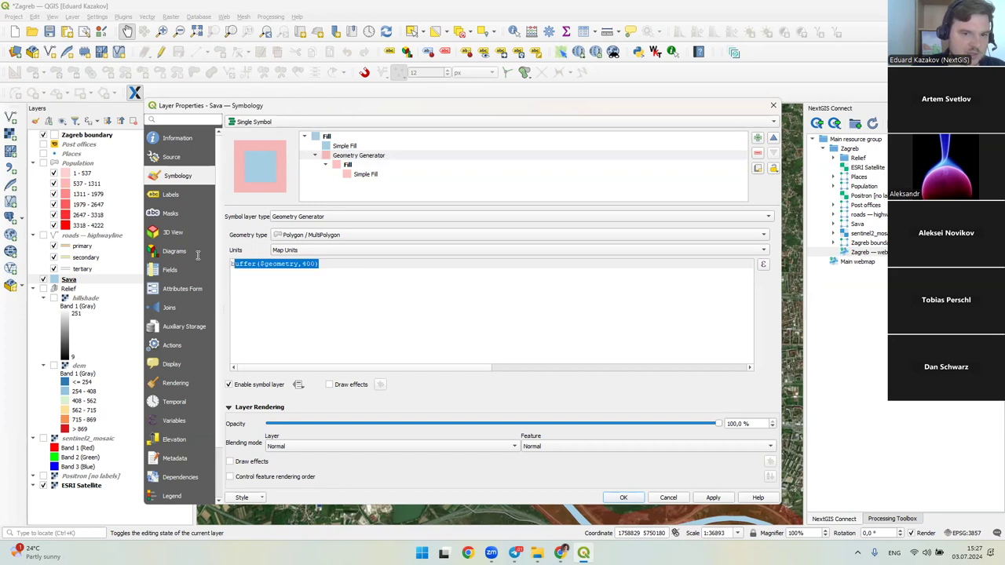
double_click(262, 266)
left_click(341, 274)
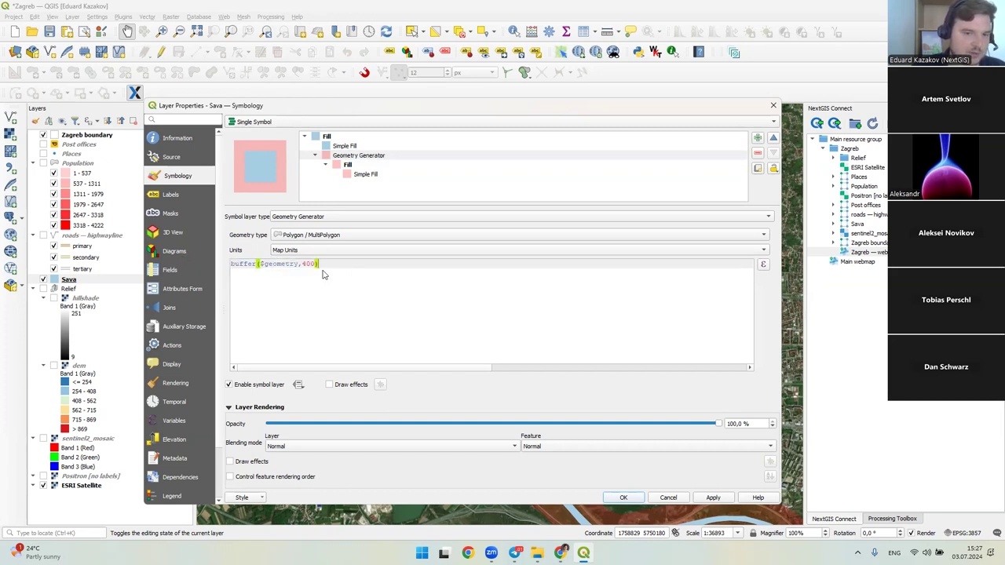
double_click(311, 266)
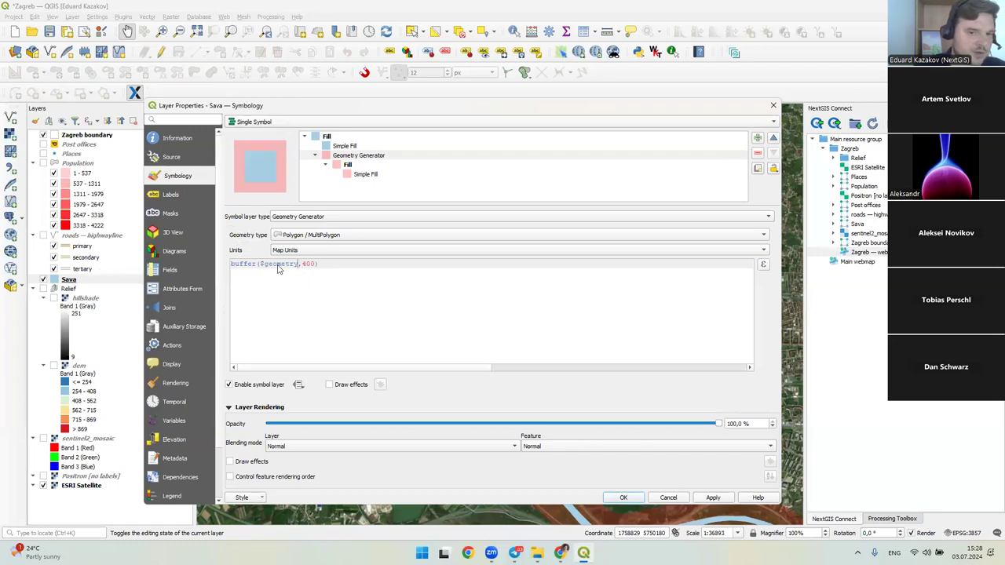
double_click(280, 265)
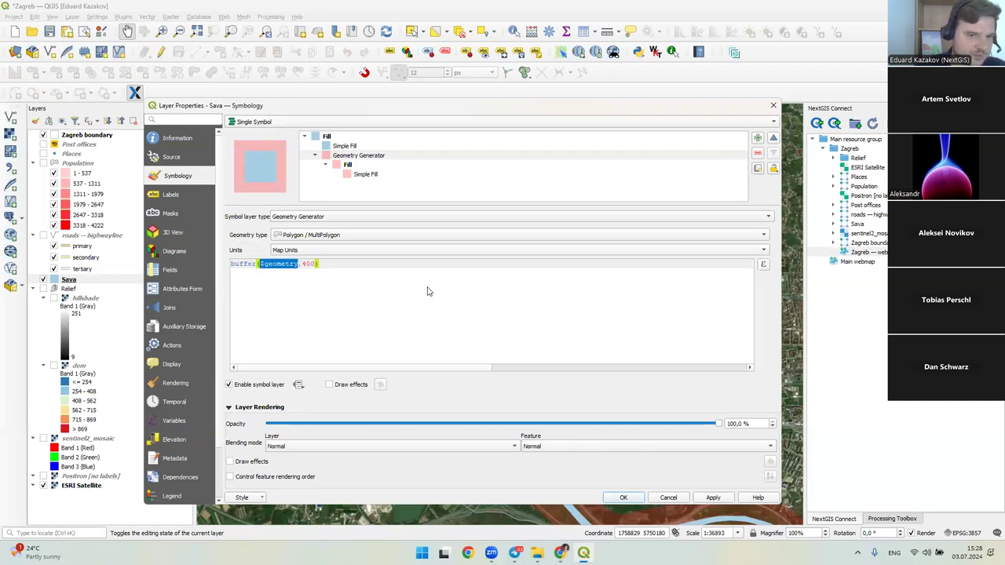
left_click(773, 106)
key("alt+Tab")
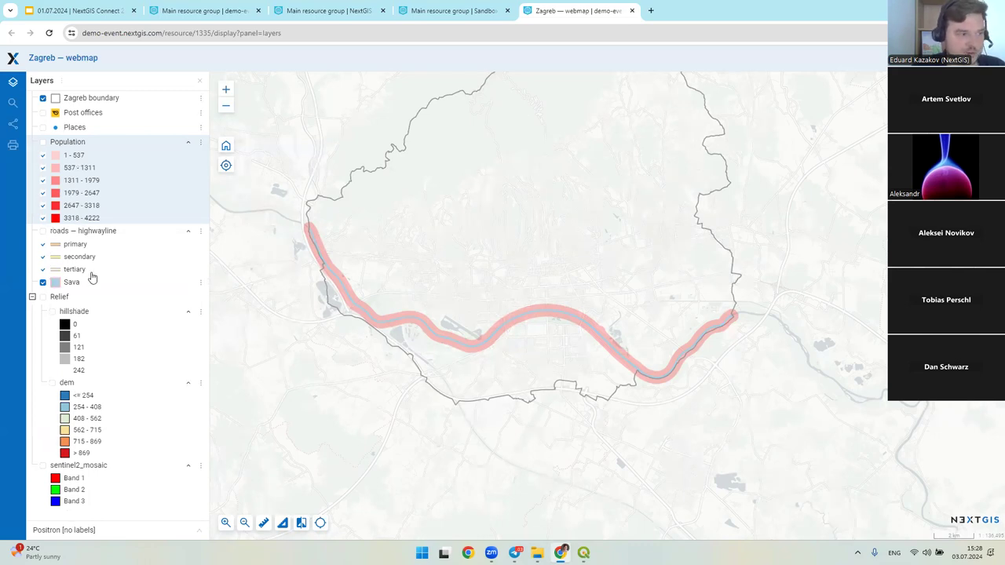
- Hide the Sava and Places layers and show the Relief hillshade and dem layers
left_click(43, 126)
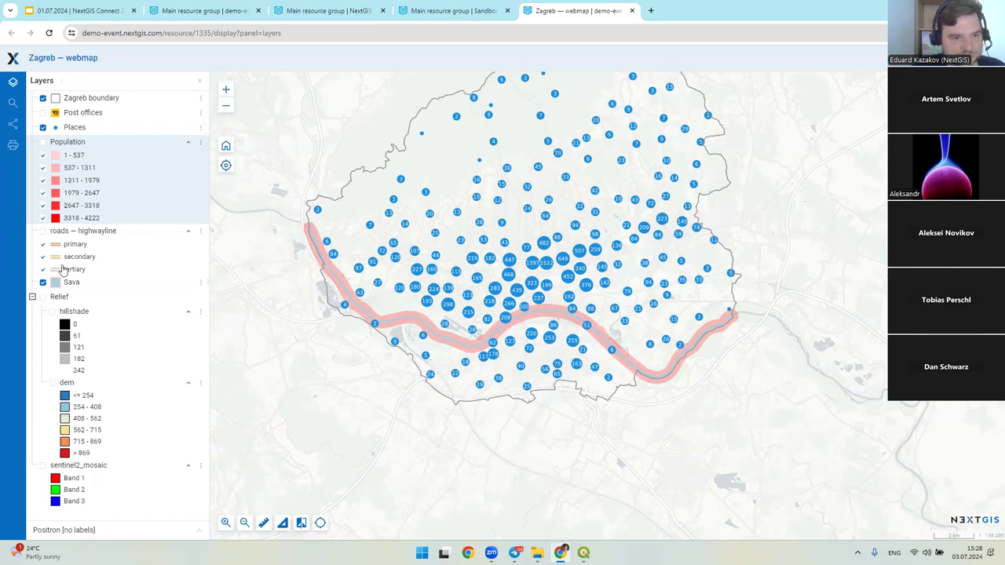
left_click(42, 283)
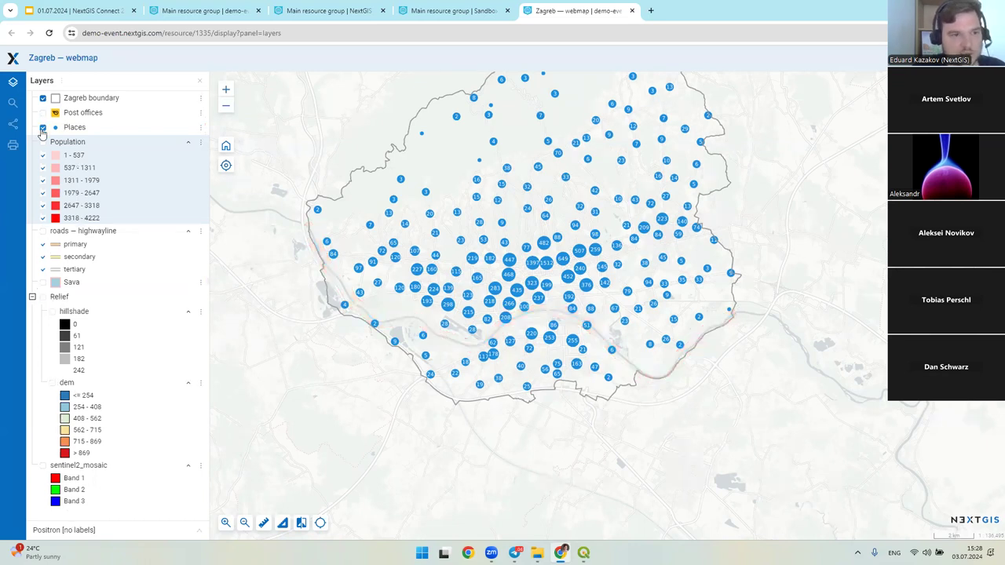
left_click(42, 127)
left_click(52, 311)
left_click(52, 383)
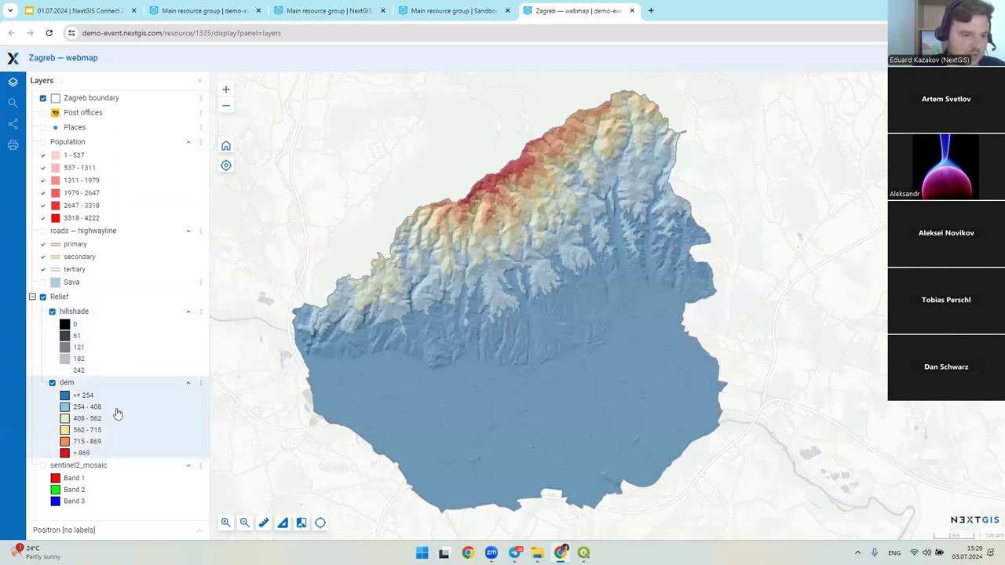
- In QGIS, step through the dem elevation classes from 254 - 408 to 562 - 715
key("alt+Tab")
left_click(90, 391)
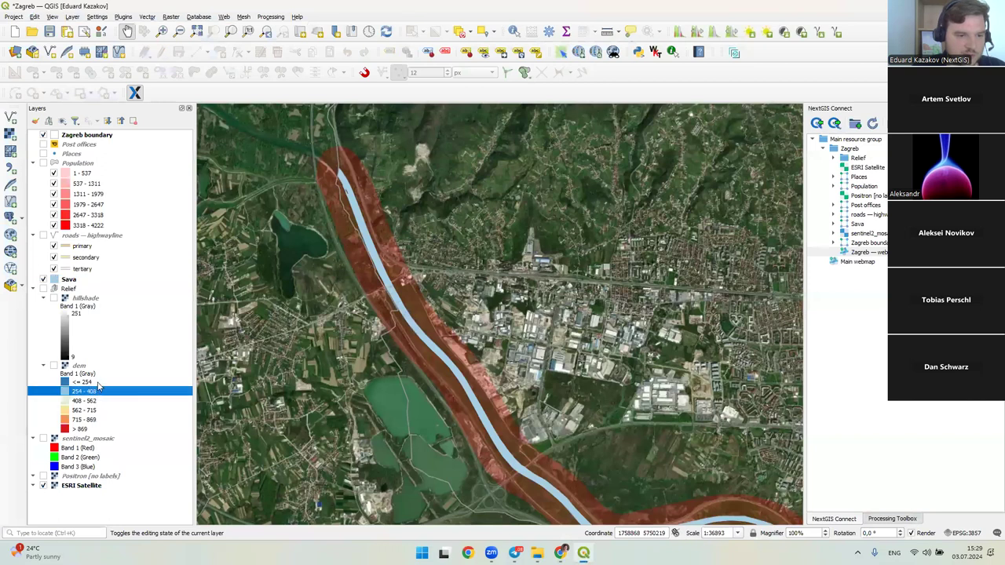
key("Up")
key("Down")
key("Down")
key("Down")
key("Up")
key("Up")
key("Up")
key("Up")
key("Down")
key("Down")
key("Down")
key("alt+Tab")
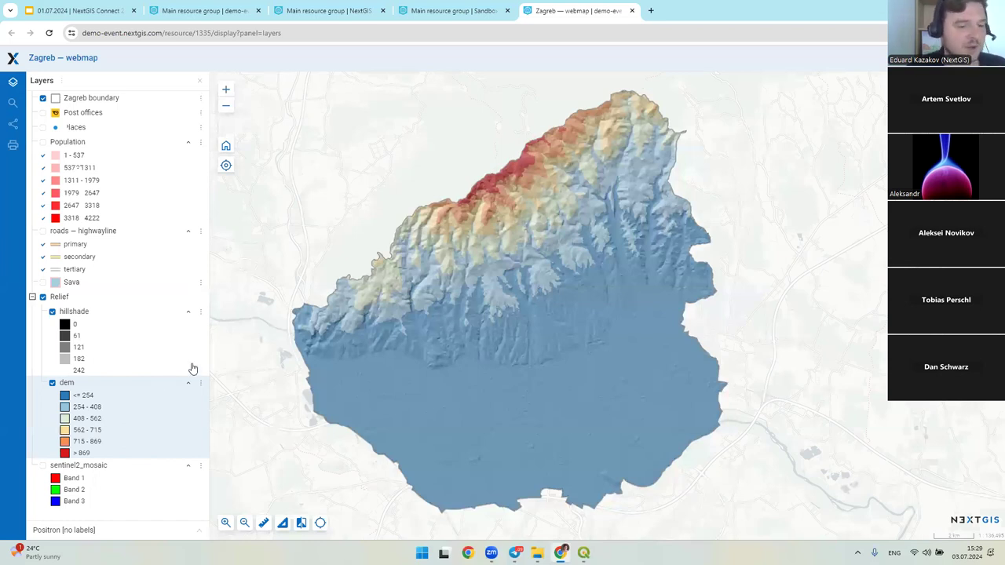
- Swap dem and hillshade for sentinel2_mosaic imagery on the web map and widen the layers panel
left_click(52, 382)
left_click(52, 311)
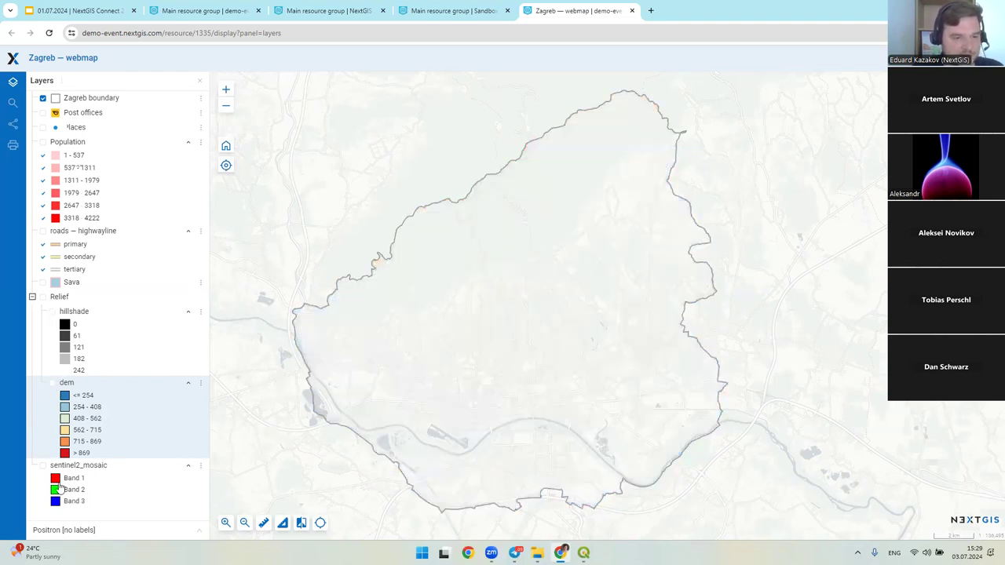
left_click(42, 466)
left_click_drag(529, 378, 539, 359)
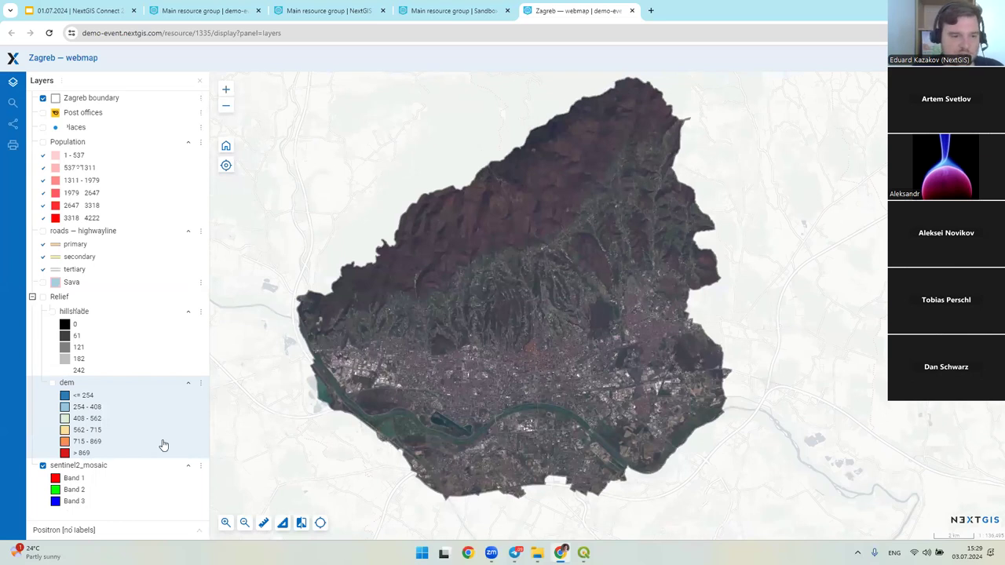
left_click(143, 471)
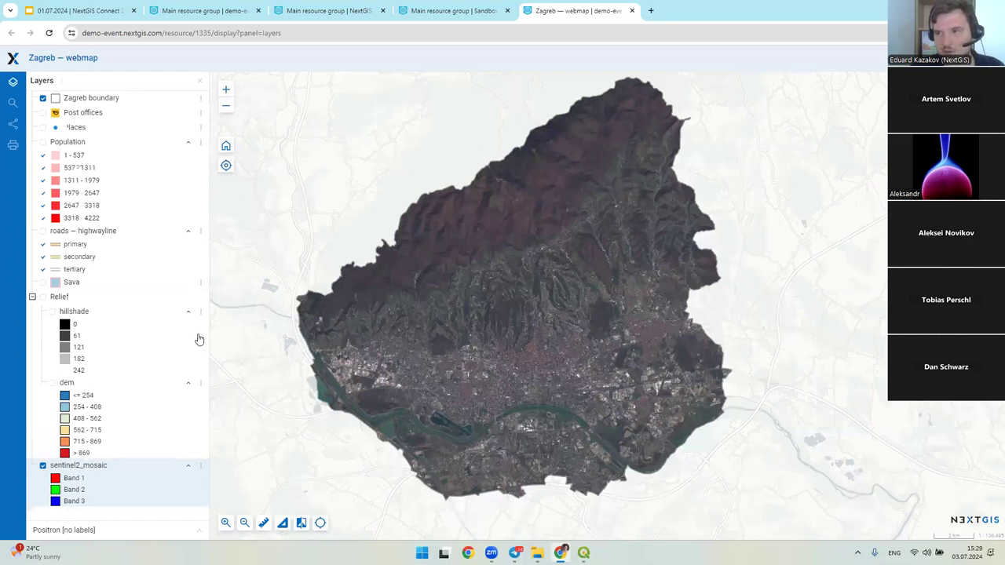
left_click_drag(208, 297, 237, 298)
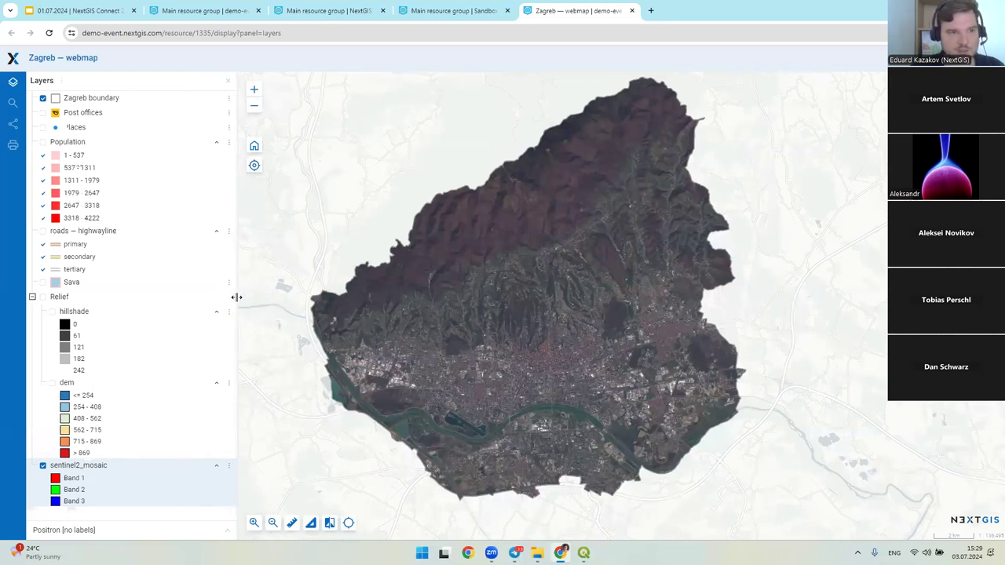
- Open the Zagreb boundary and Post offices feature tables and review the Post offices table
left_click(228, 98)
left_click(183, 118)
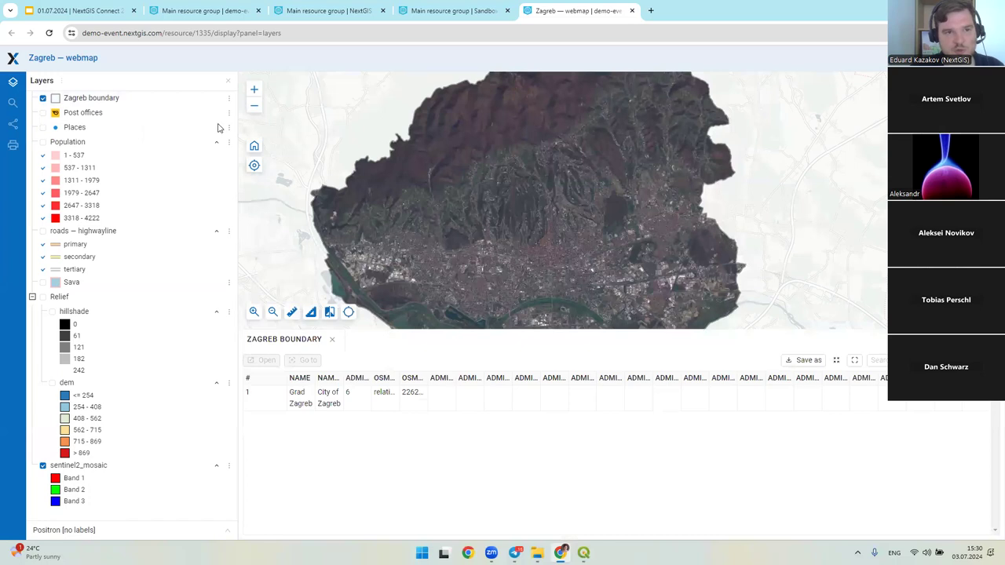
left_click(228, 112)
left_click(206, 132)
left_click(290, 339)
left_click(373, 339)
scroll(562, 409, "down", 5)
scroll(713, 414, "up", 3)
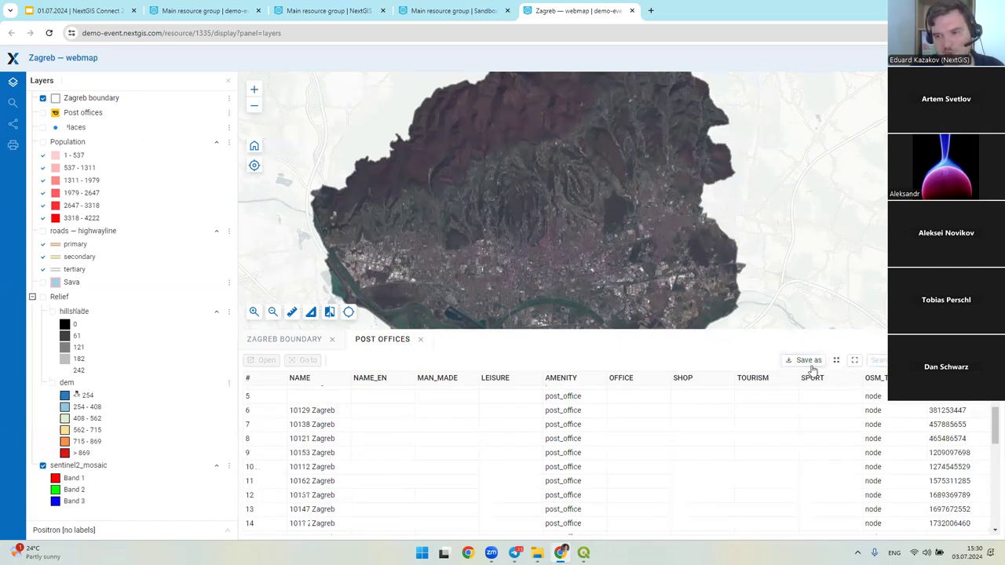
- Select post office 10138 Zagreb, zoom the map to it and open its feature page
mouse_move(854, 361)
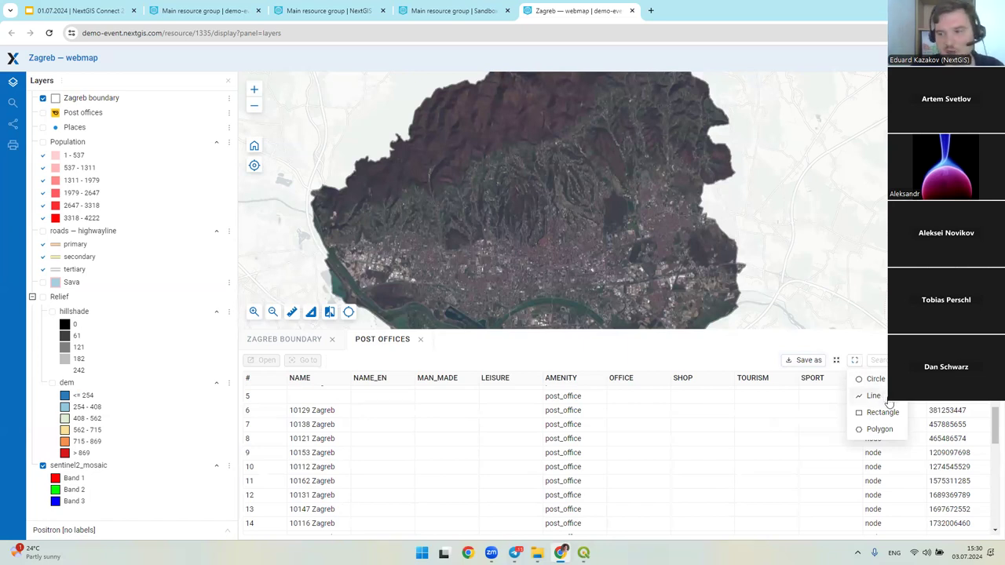
left_click(312, 427)
left_click(303, 360)
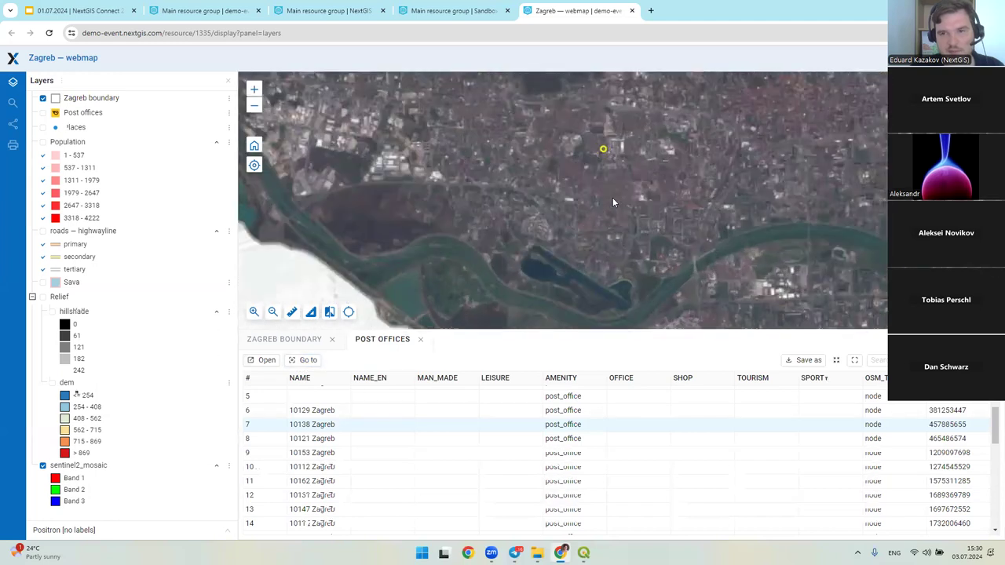
left_click(306, 360)
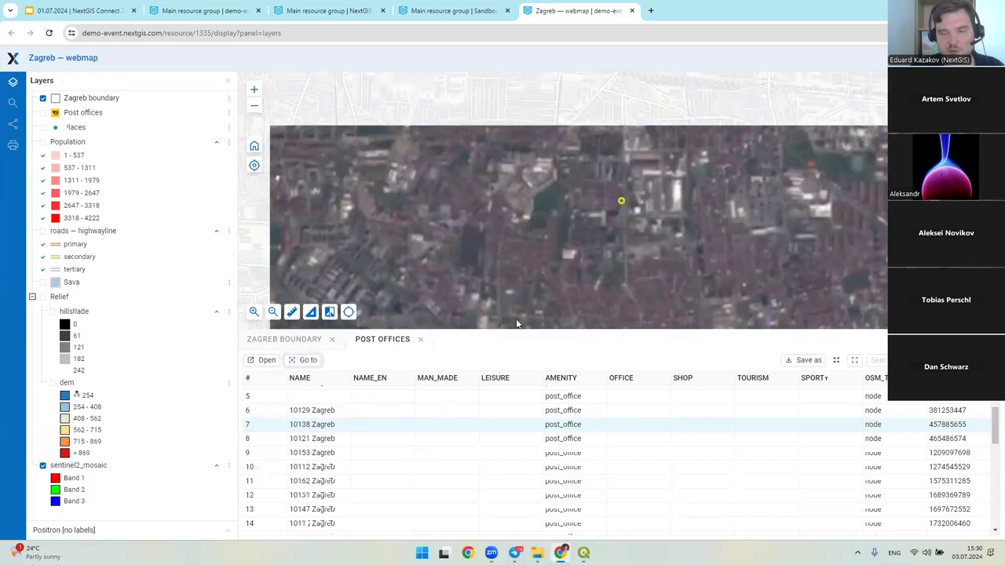
left_click(265, 360)
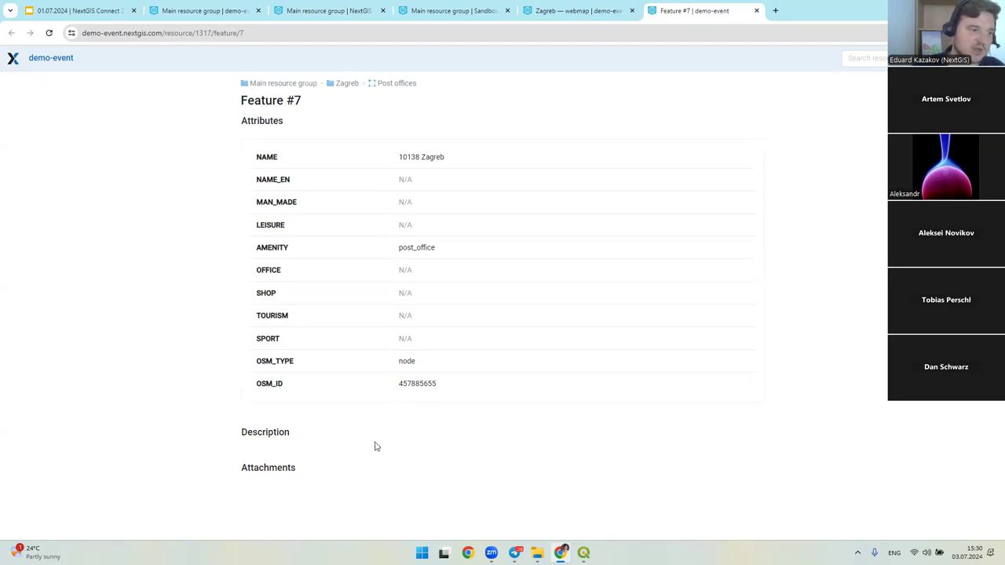
- Return to the Zagreb — webmap tab and zoom the map out one level
left_click(542, 9)
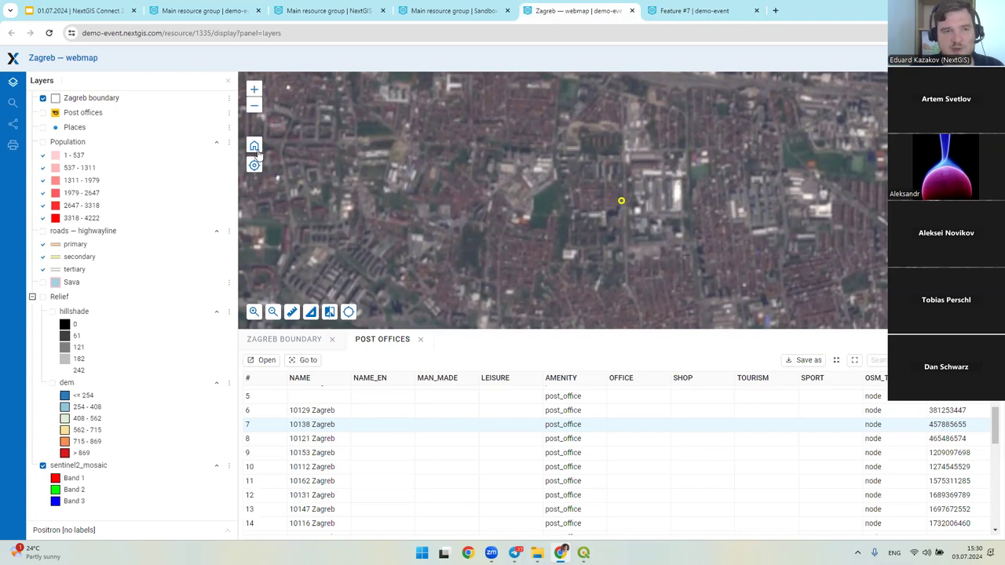
scroll(482, 203, "down", 1)
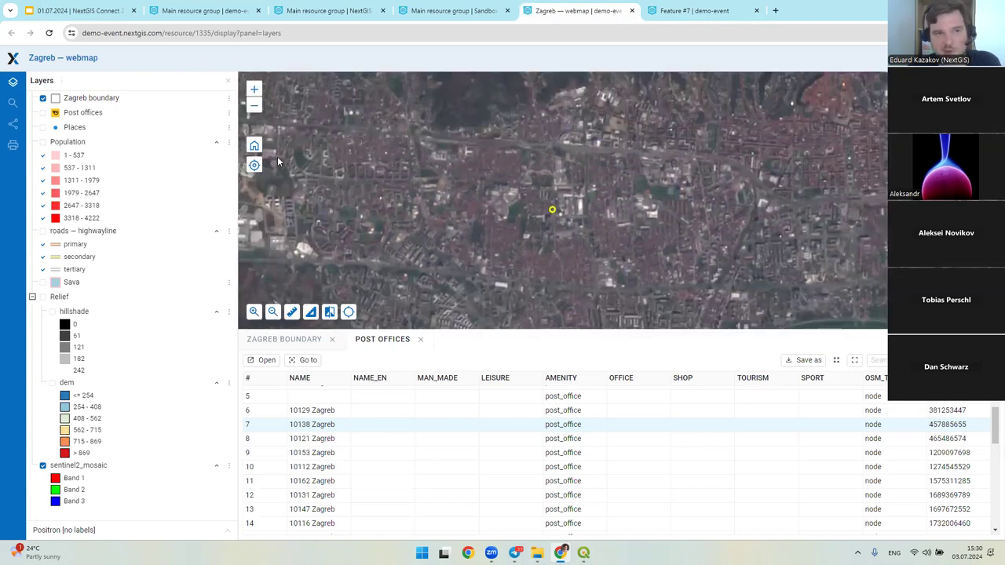
- Look at the map search, then open Share and enlarge and select the map link
left_click(13, 103)
left_click(13, 81)
left_click(13, 103)
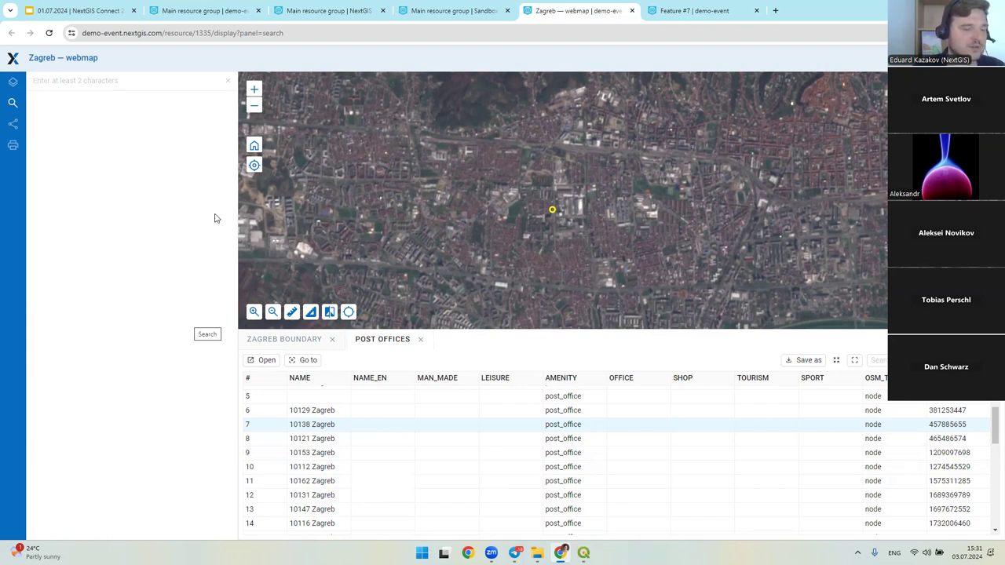
left_click(13, 124)
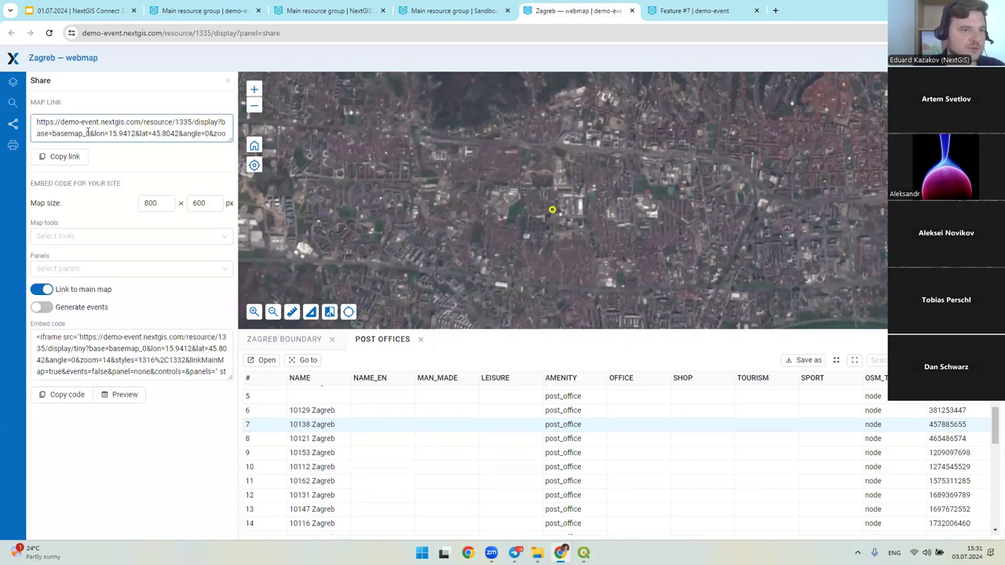
left_click_drag(229, 141, 226, 154)
triple_click(146, 151)
left_click(146, 151)
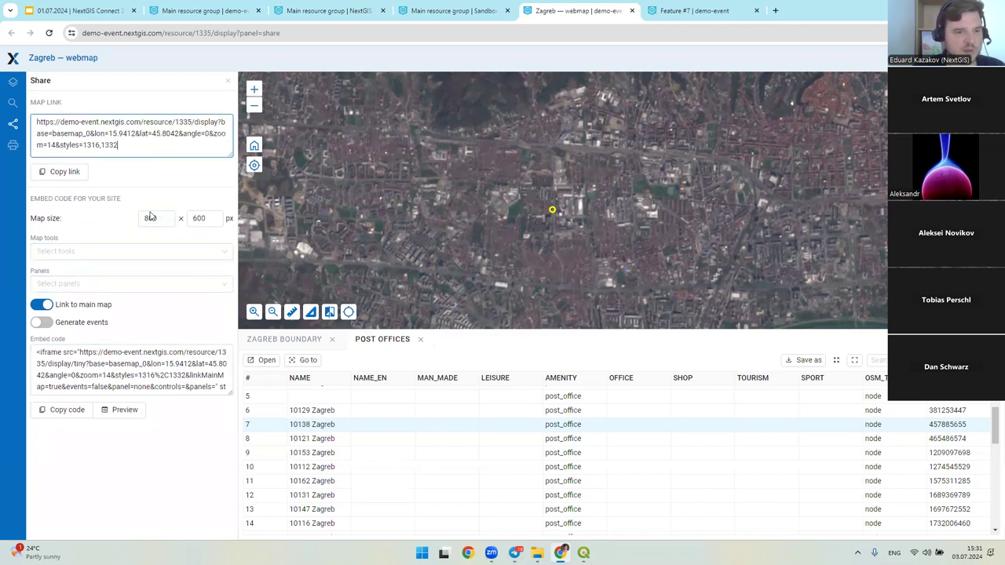
- Enlarge and inspect the embed code, then open the print preview panned to central Zagreb
left_click(189, 392)
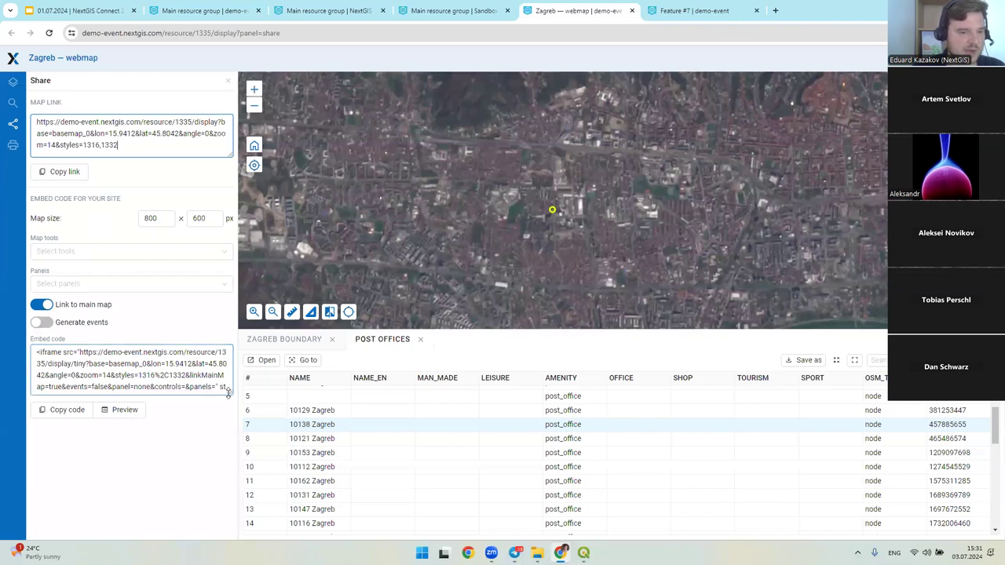
left_click_drag(229, 394, 230, 472)
left_click_drag(197, 419, 144, 400)
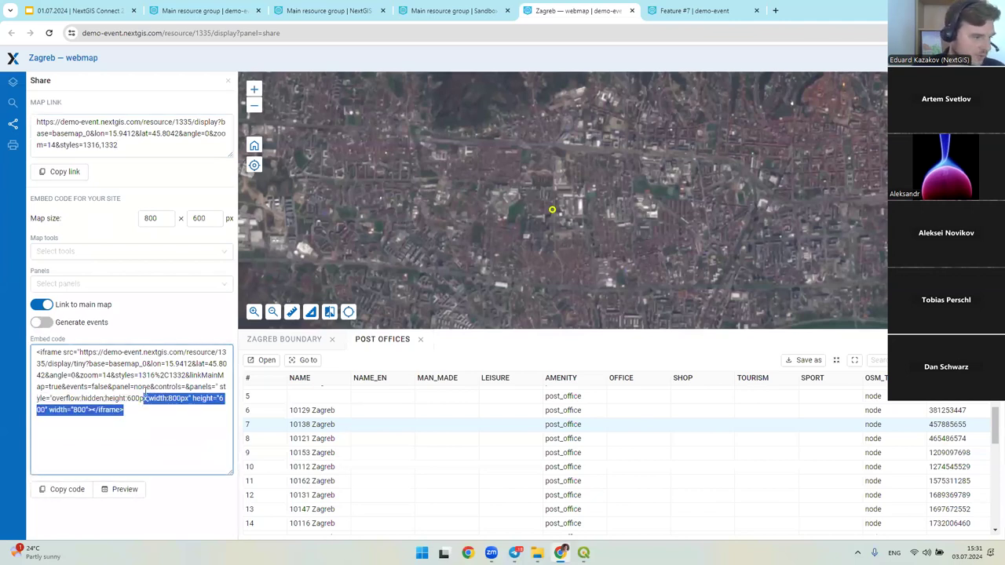
left_click(154, 398)
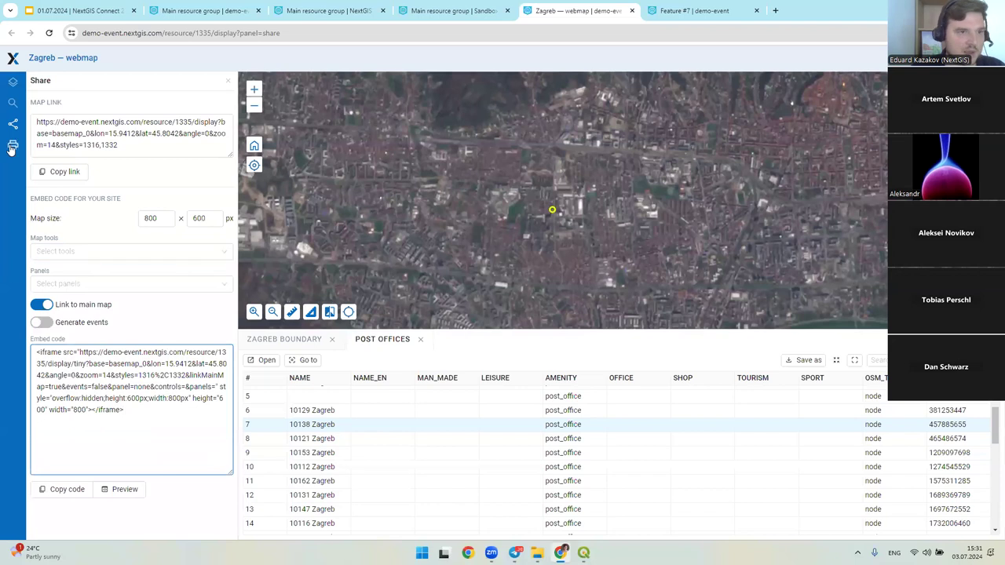
left_click(12, 145)
left_click_drag(569, 324, 455, 228)
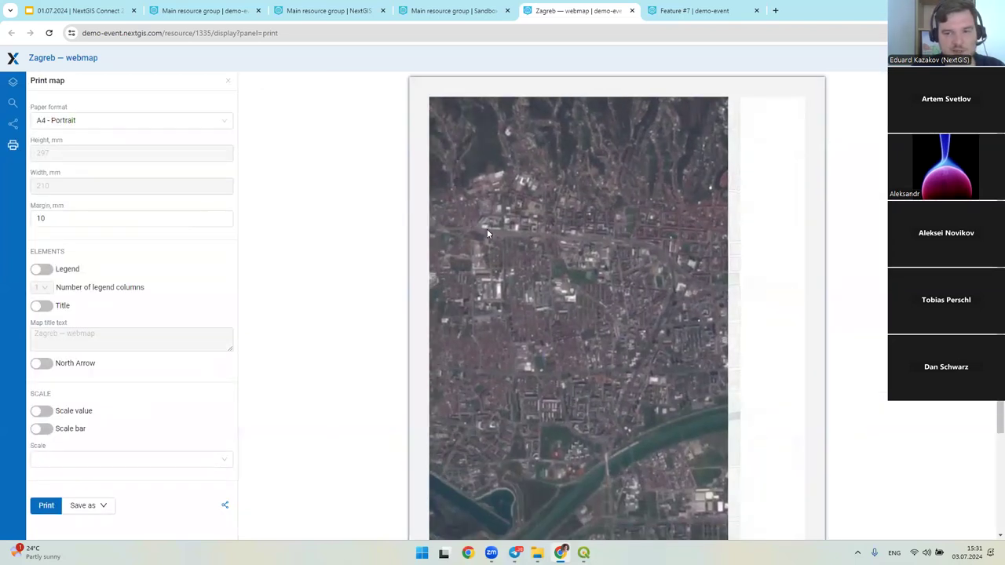
- Back in the layer list, show the Post offices layer on the web map
left_click(12, 81)
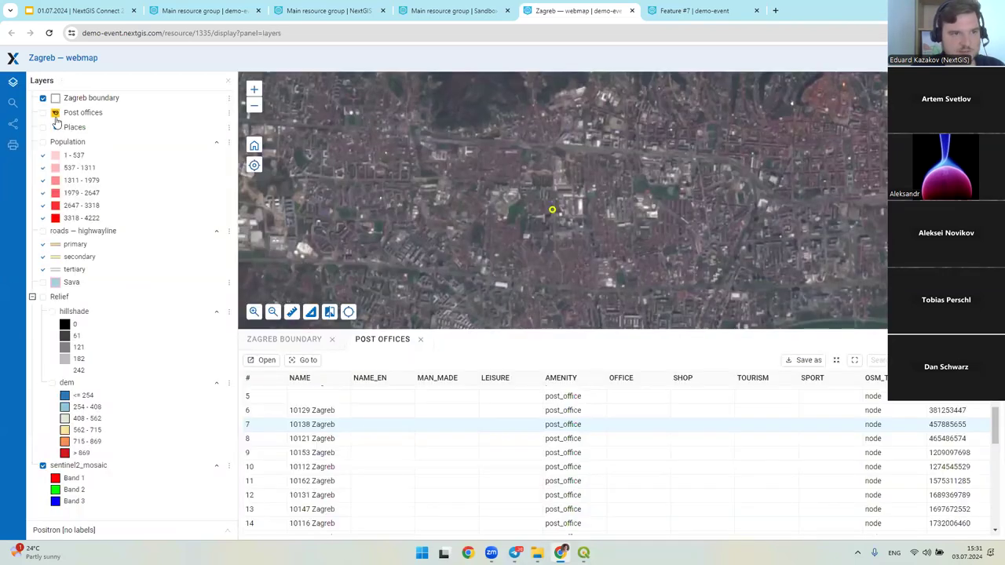
left_click(42, 113)
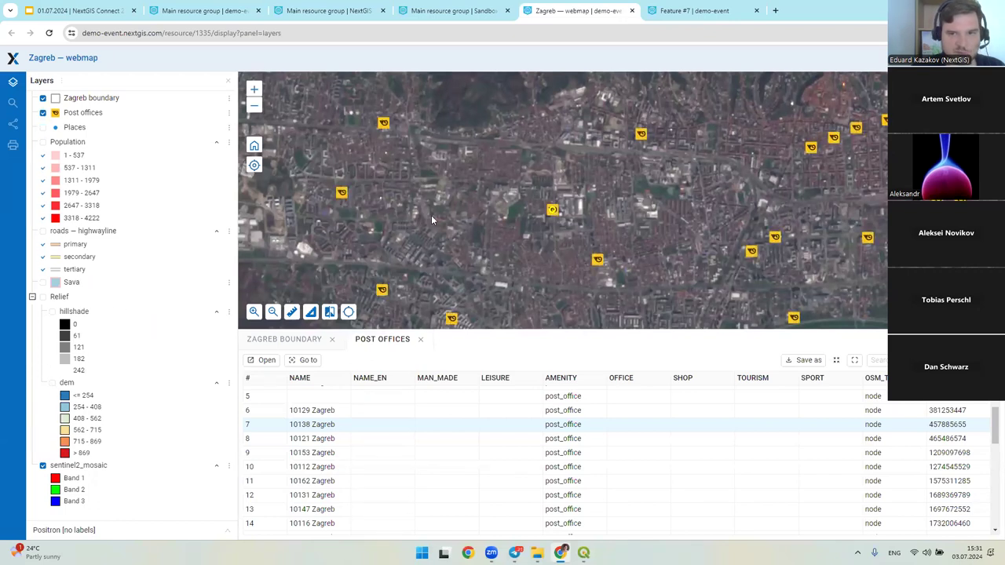
scroll(465, 210, "down", 2)
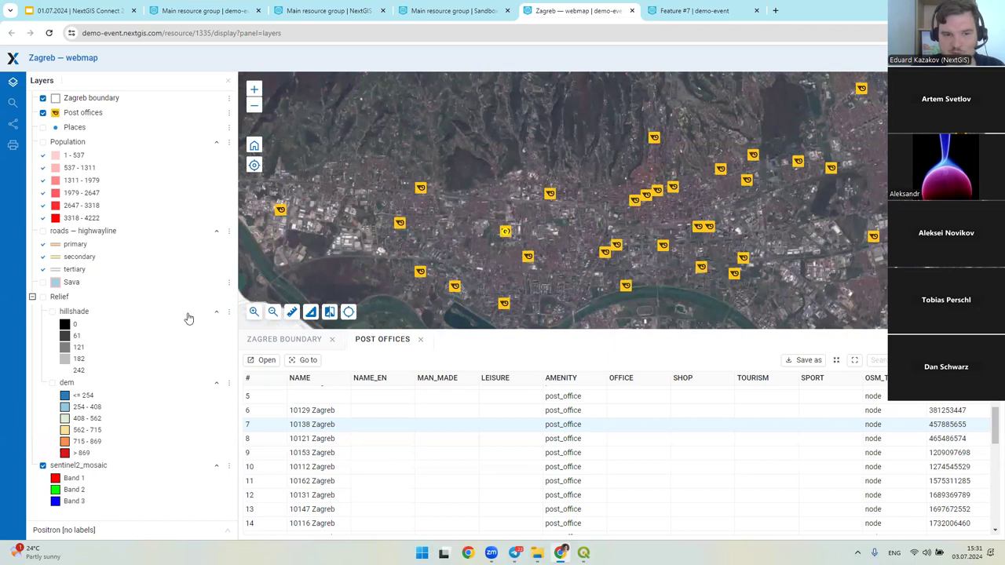
- Add a legend to the print layout in the top-right corner and review the save formats
left_click(12, 146)
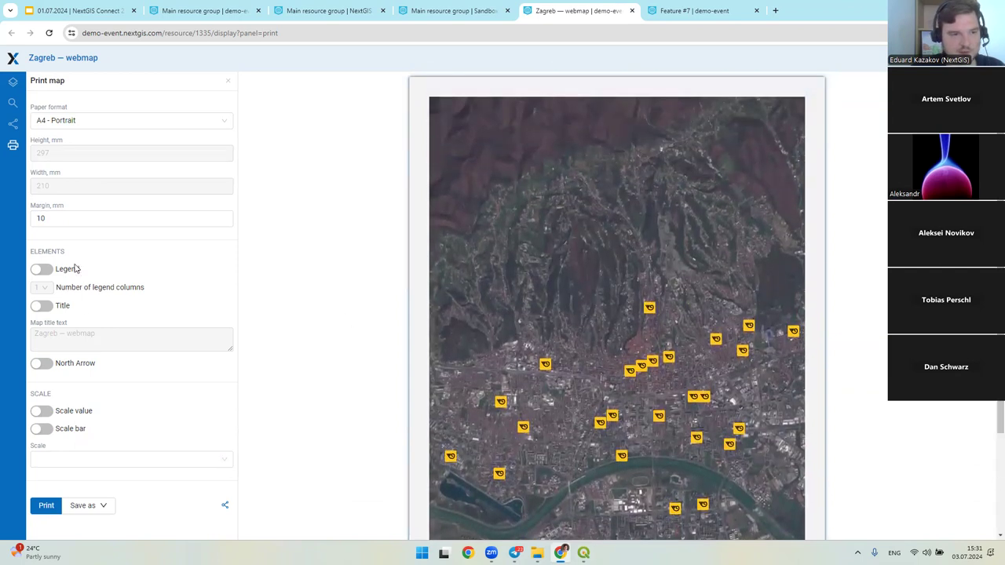
left_click(41, 270)
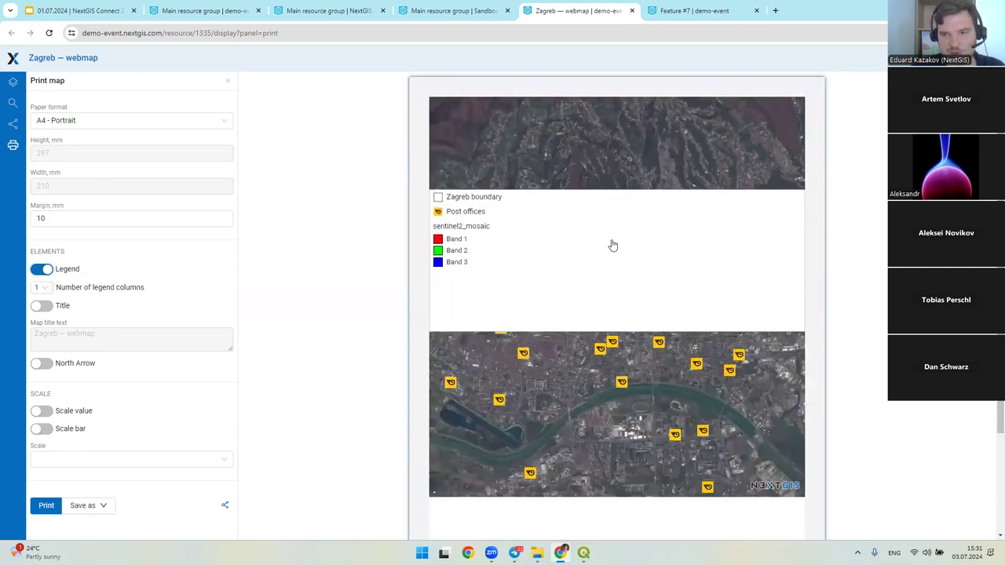
left_click_drag(804, 328, 519, 274)
left_click_drag(483, 243, 749, 184)
scroll(594, 409, "down", 1)
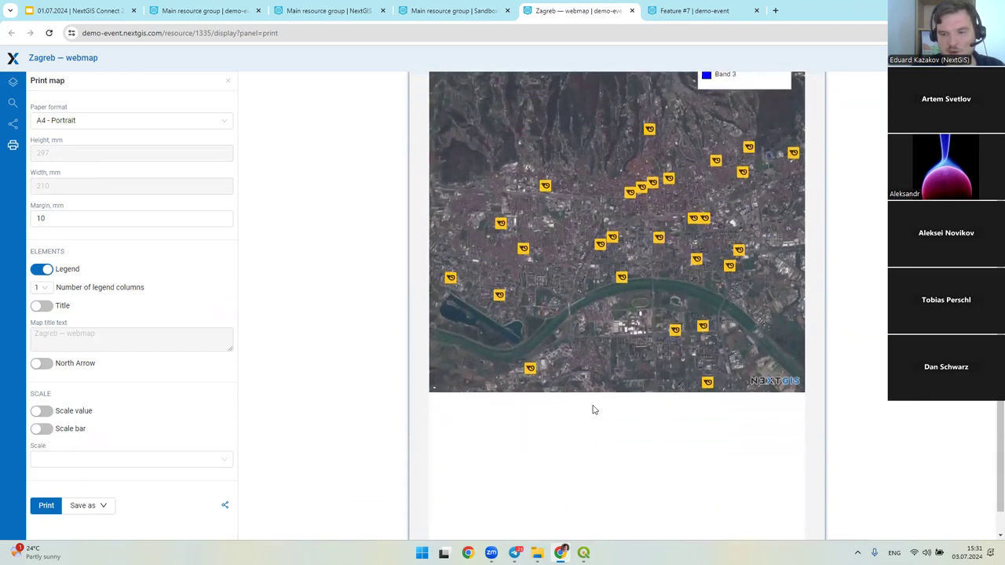
scroll(597, 396, "down", 1)
left_click_drag(615, 366, 627, 500)
scroll(348, 391, "up", 2)
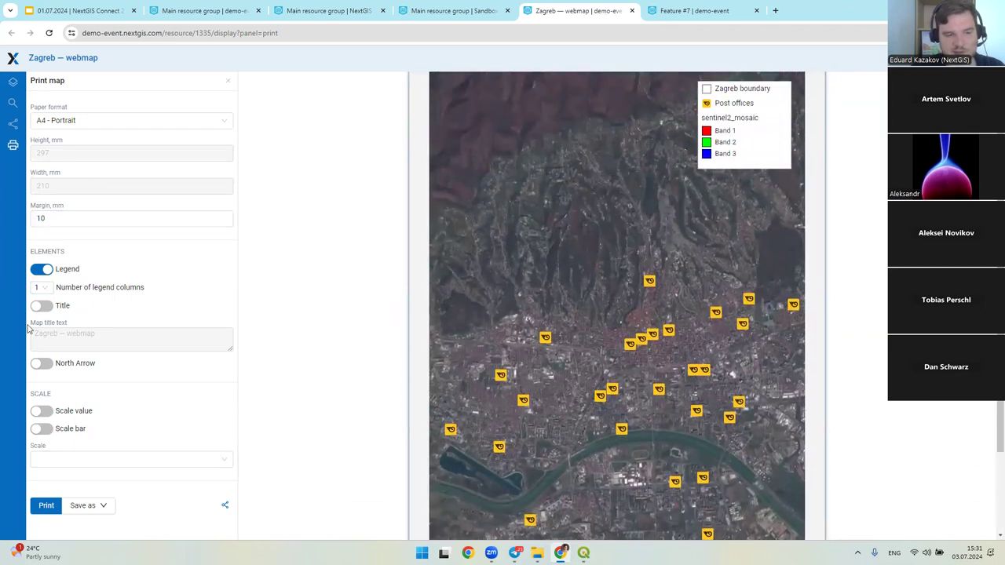
scroll(370, 290, "up", 1)
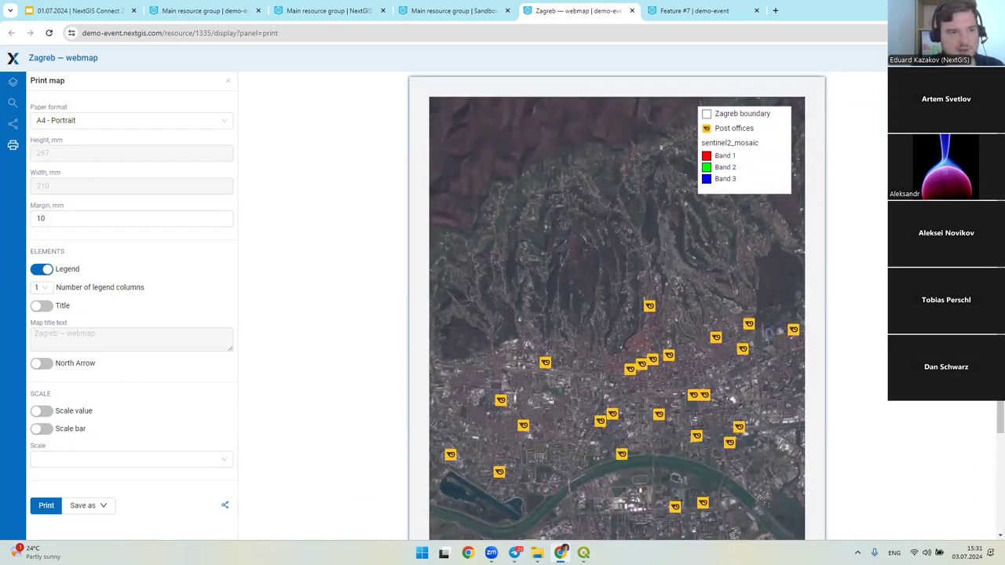
left_click(85, 506)
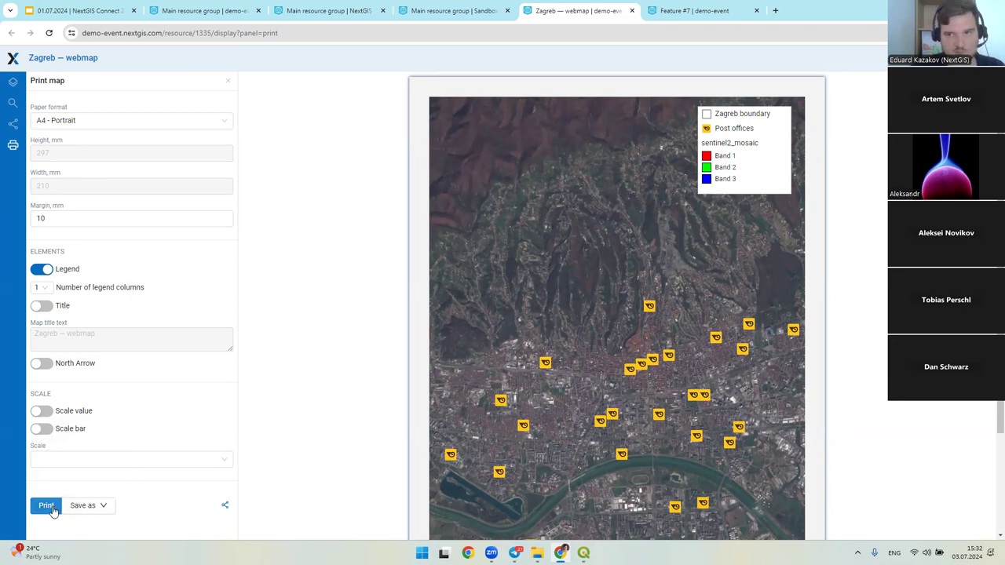
- Collapse the sentinel2_mosaic legend entries, nudge the print legend, then return to the Main resource group
left_click(12, 88)
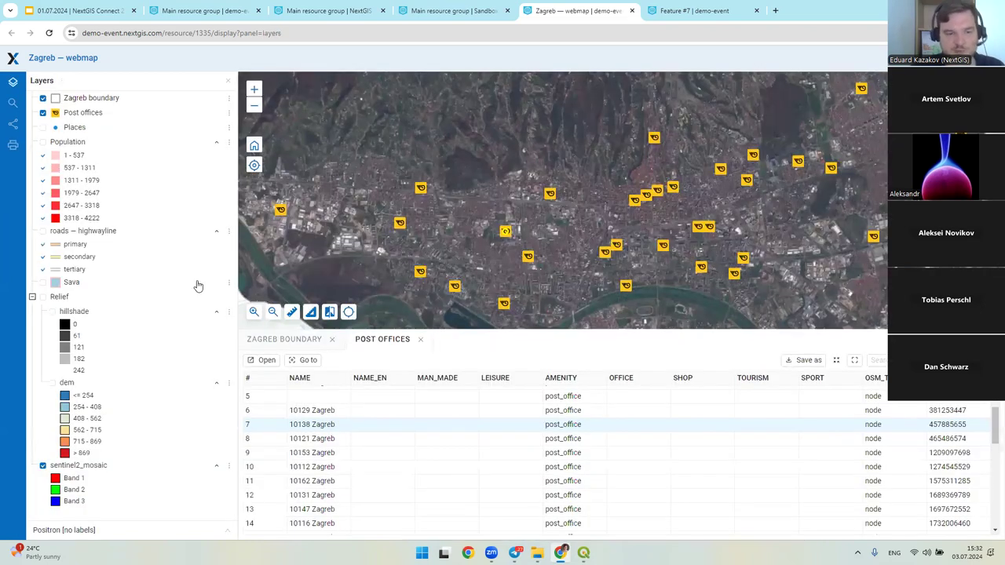
left_click(215, 467)
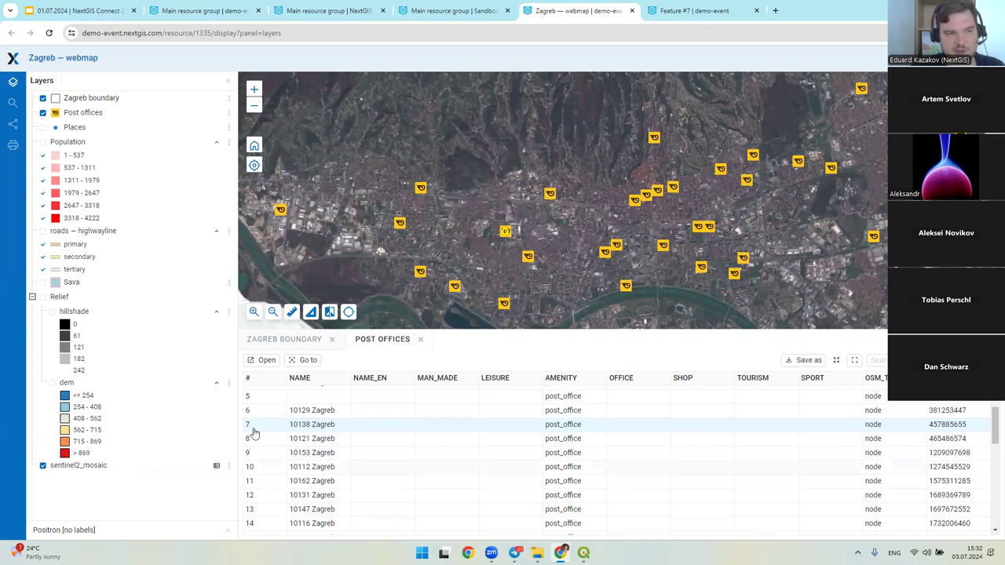
left_click(13, 144)
left_click_drag(751, 139, 765, 130)
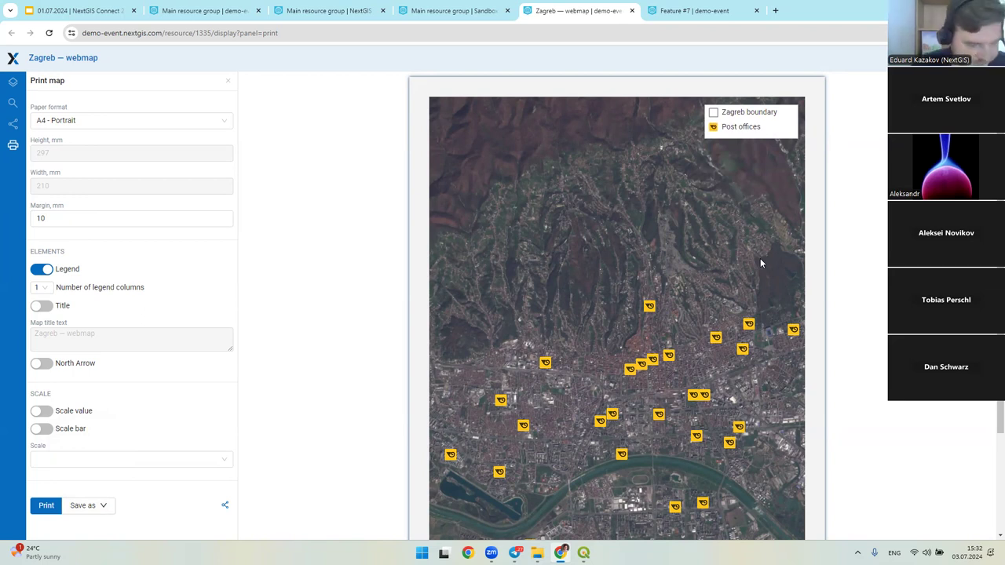
left_click(12, 82)
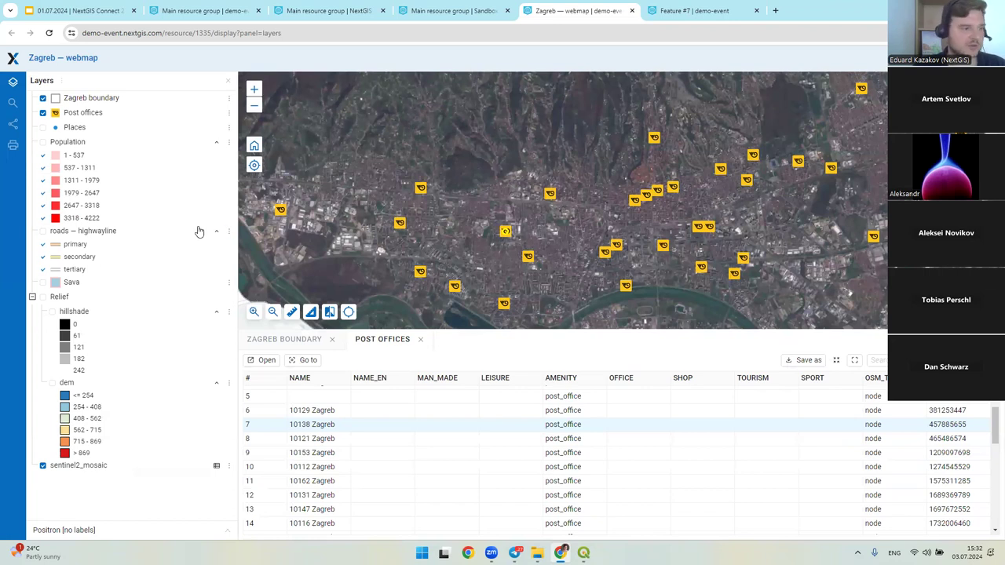
left_click(13, 59)
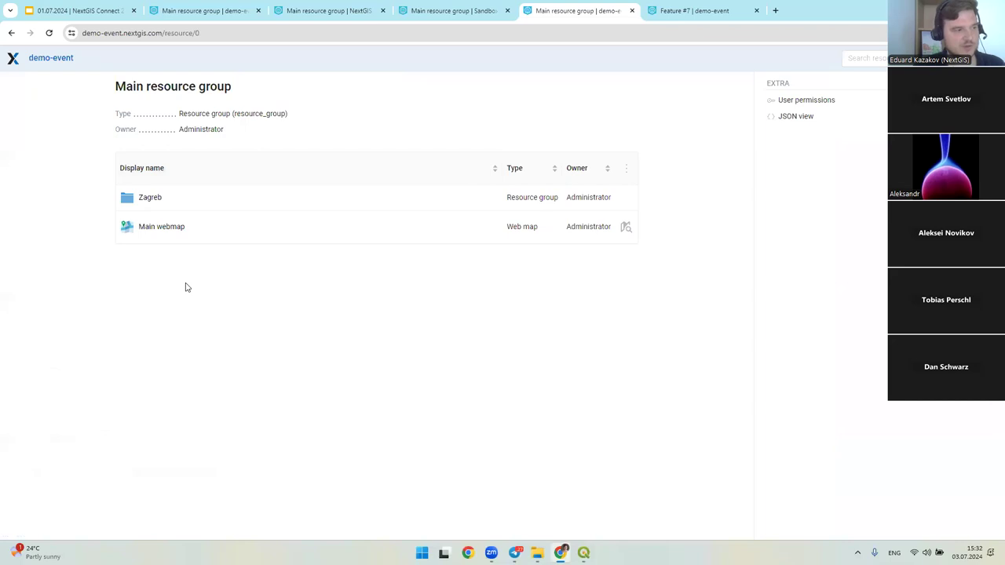
- Open the Zagreb group from the Main resource group and highlight the Places layer in its list
left_click_drag(116, 197, 49, 215)
left_click(180, 202)
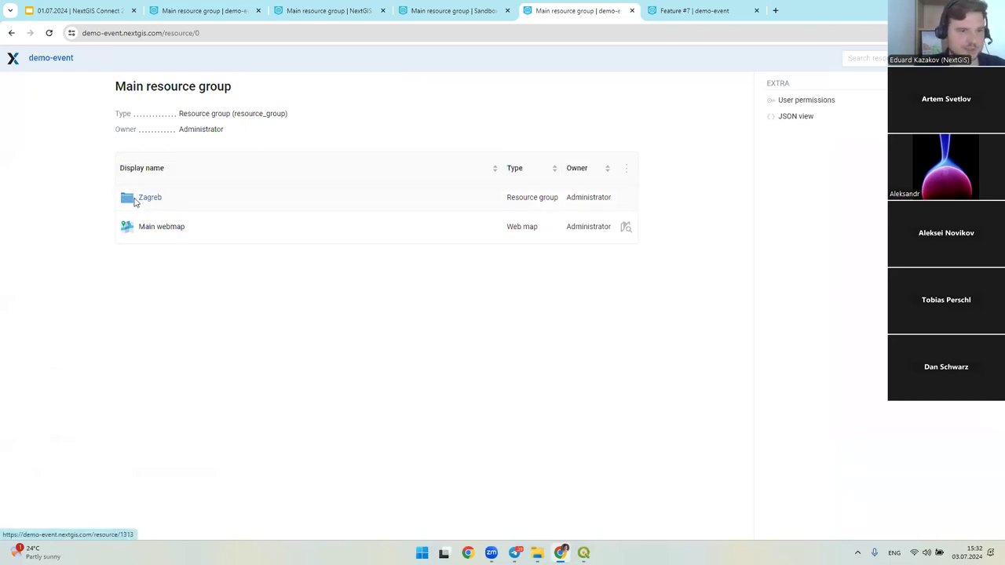
left_click(137, 197)
scroll(305, 287, "down", 1)
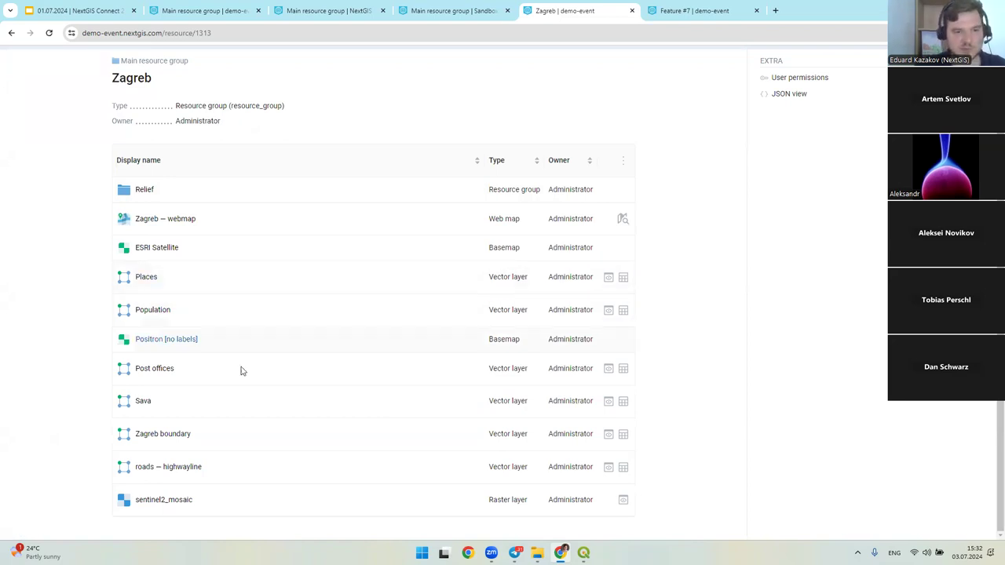
left_click_drag(118, 281, 291, 294)
- Open the Places layer and highlight its Point geometry type and 18486 feature count
left_click_drag(516, 284, 464, 283)
left_click(304, 282)
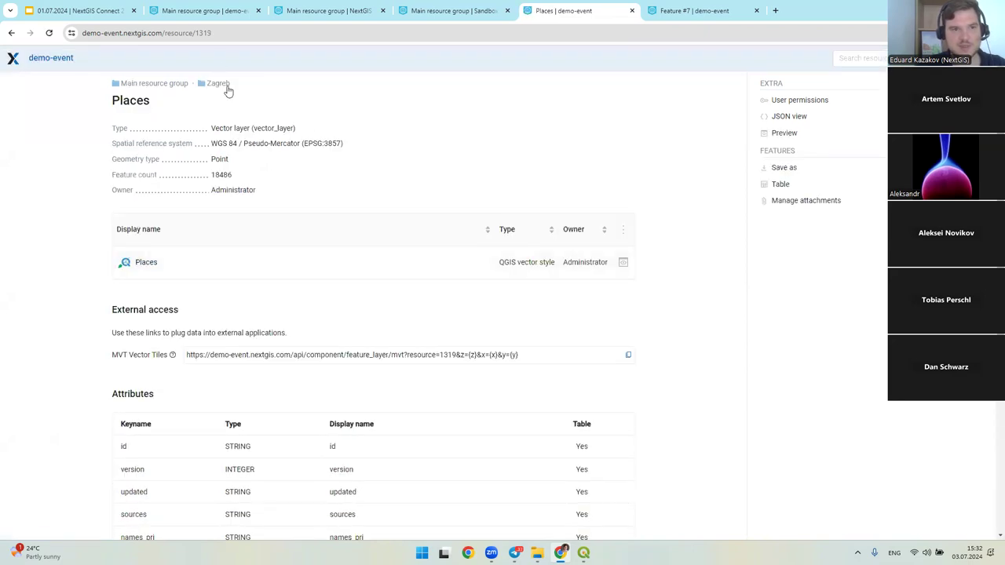
key("ctrl+l")
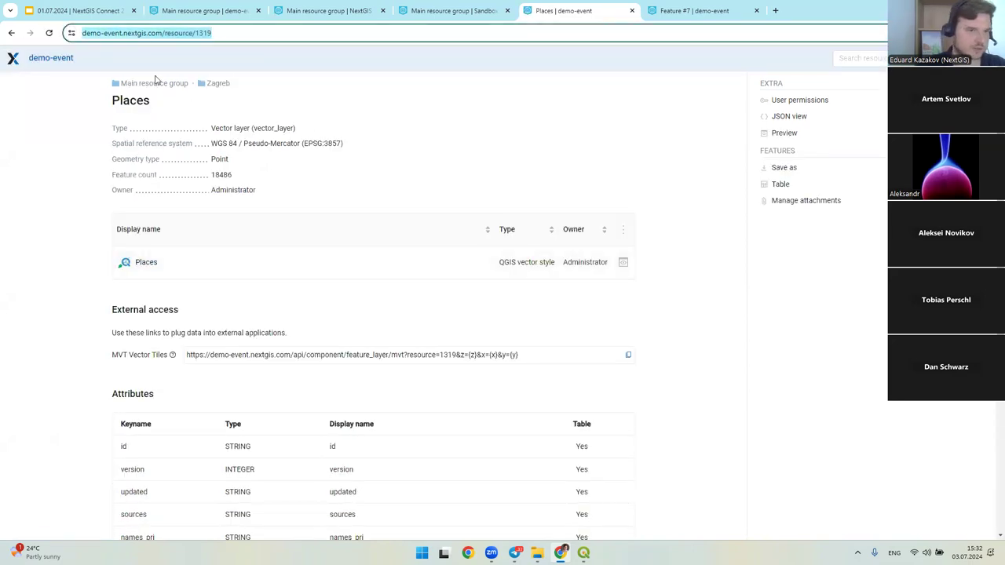
left_click(267, 169)
left_click_drag(98, 128, 305, 194)
left_click(305, 195)
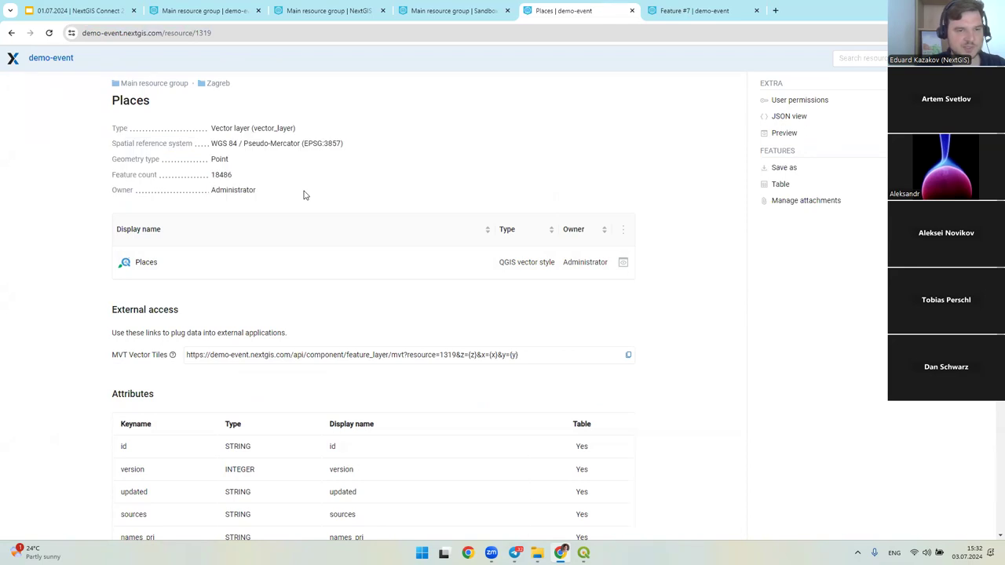
left_click_drag(258, 164, 288, 193)
left_click(258, 184)
left_click(289, 193)
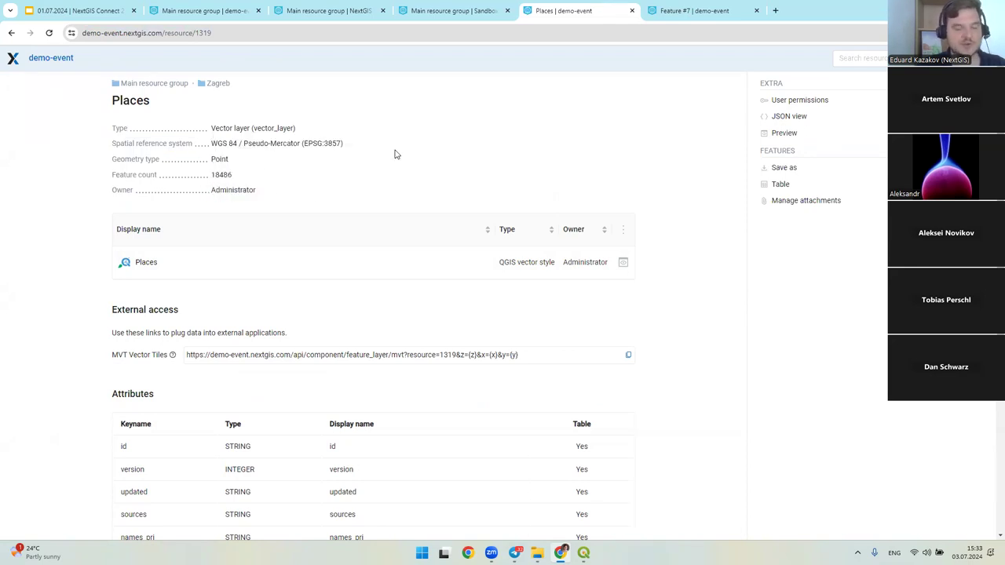
- Scroll through the Places attributes: id, version, updated, sources, categories and confidence
scroll(177, 191, "down", 1)
scroll(139, 230, "up", 1)
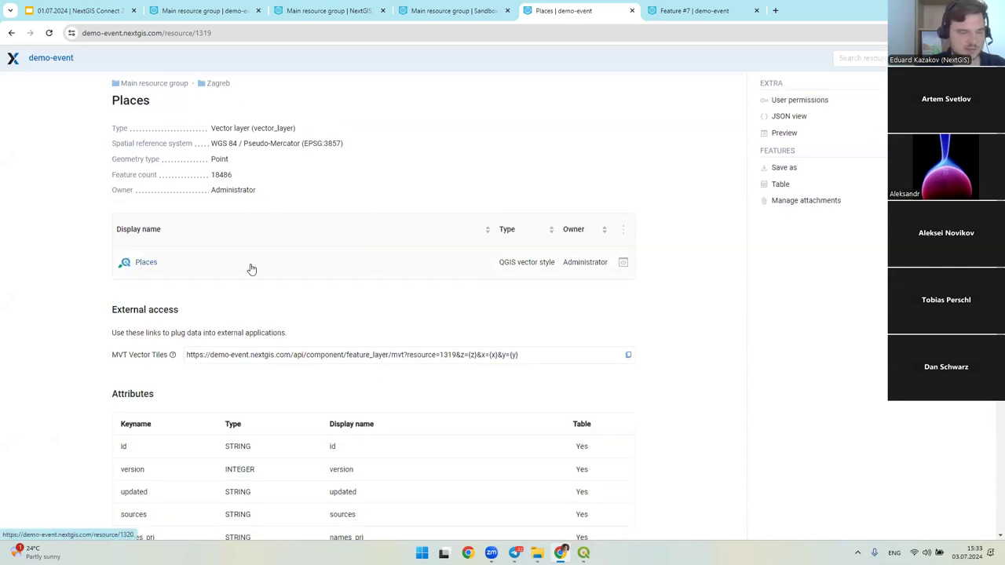
scroll(207, 244, "down", 3)
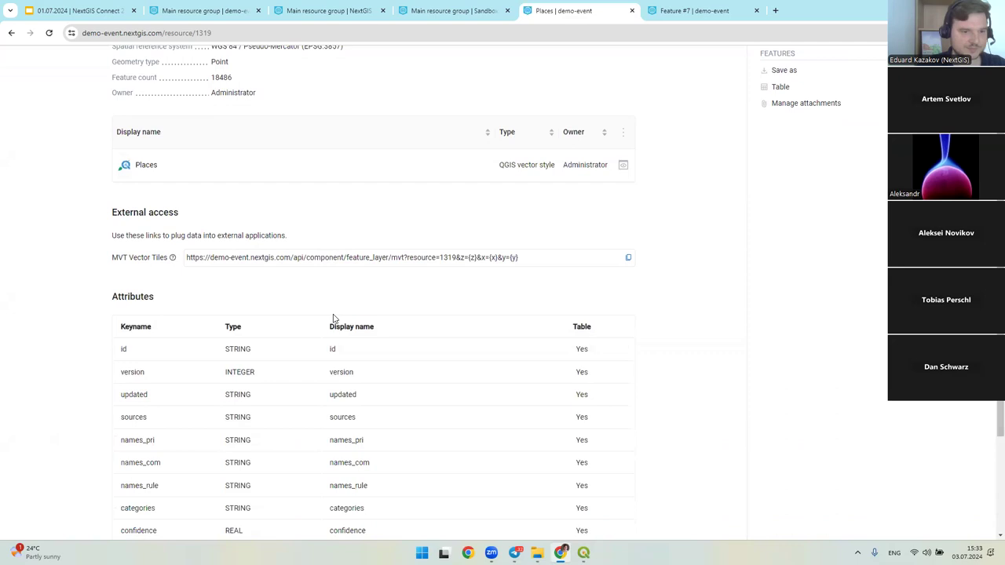
scroll(547, 364, "up", 1)
scroll(547, 364, "up", 3)
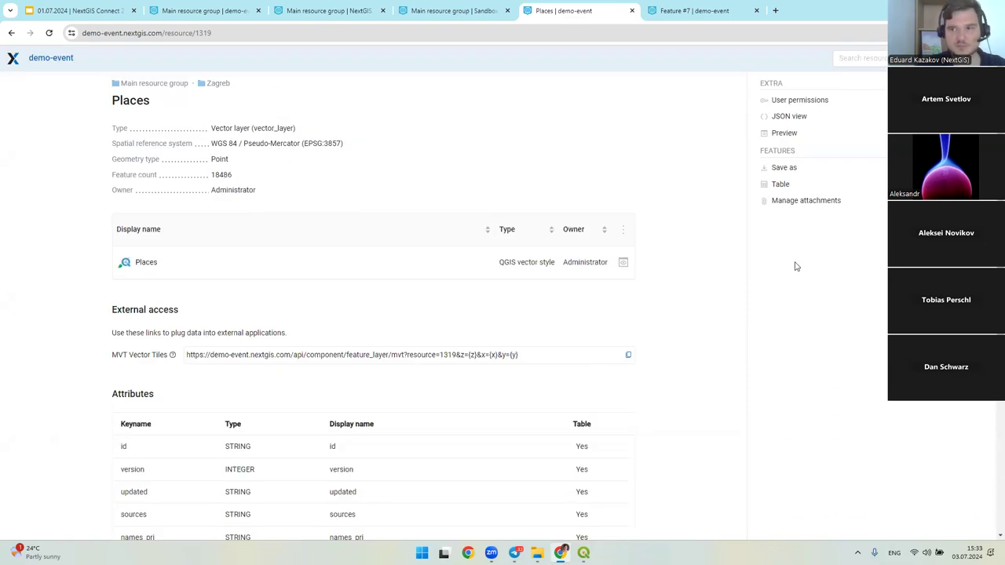
left_click(785, 183)
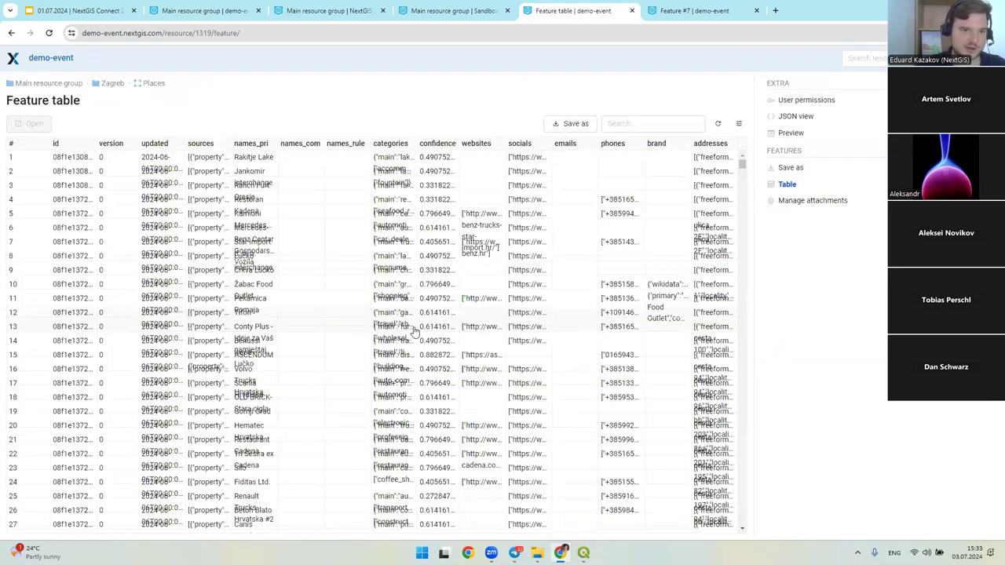
left_click(773, 170)
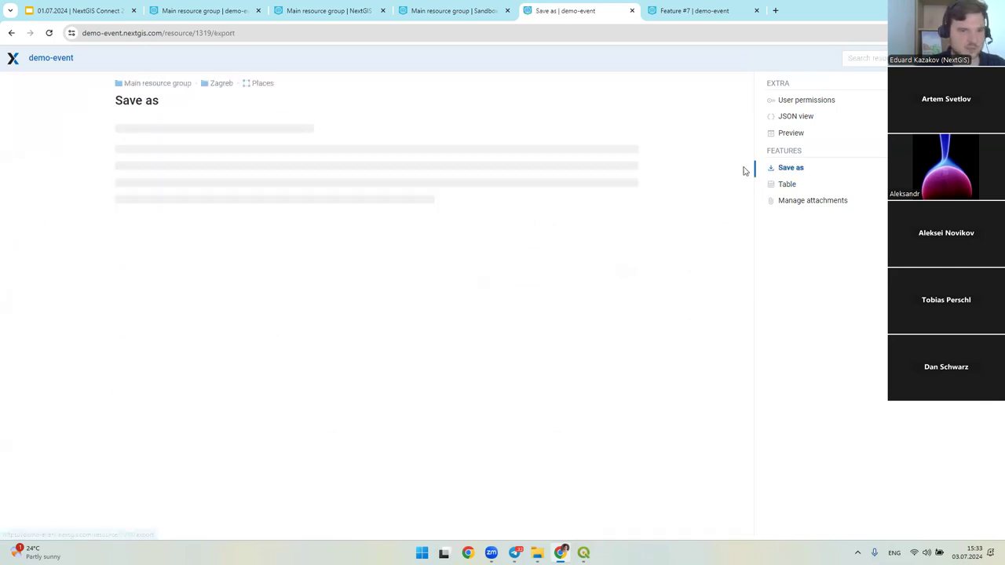
left_click(292, 128)
scroll(384, 226, "down", 1)
scroll(384, 226, "up", 2)
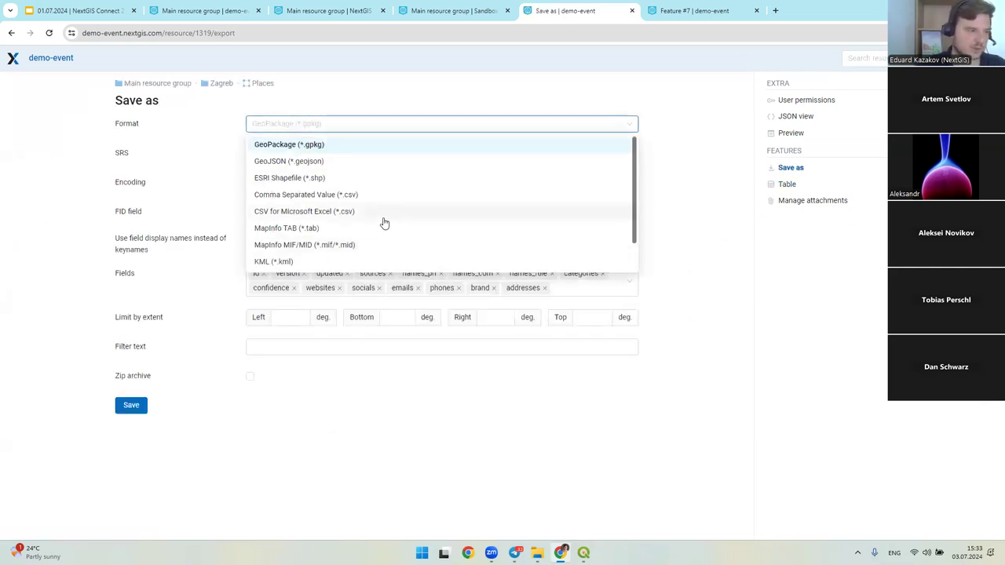
left_click(287, 140)
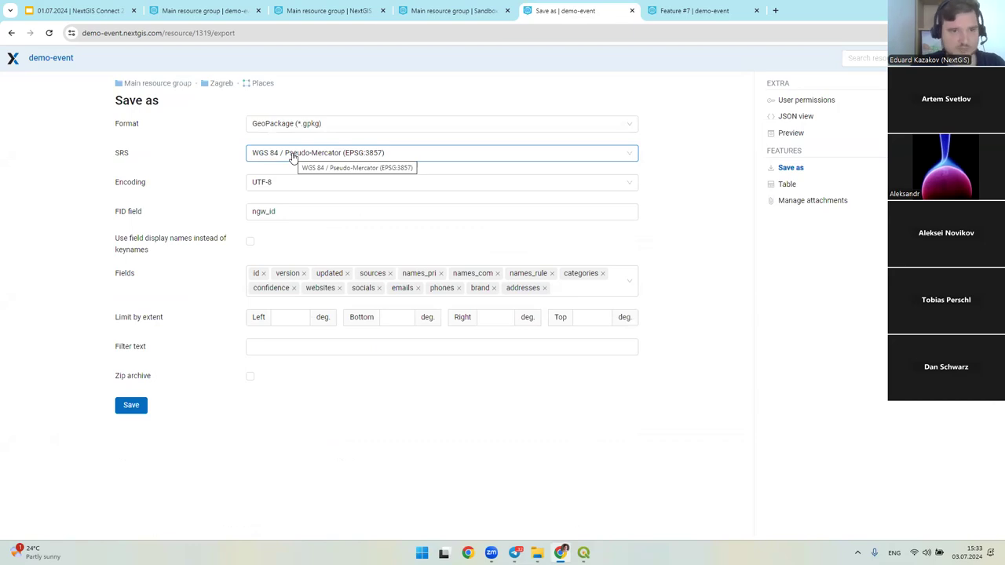
left_click(283, 322)
left_click(298, 346)
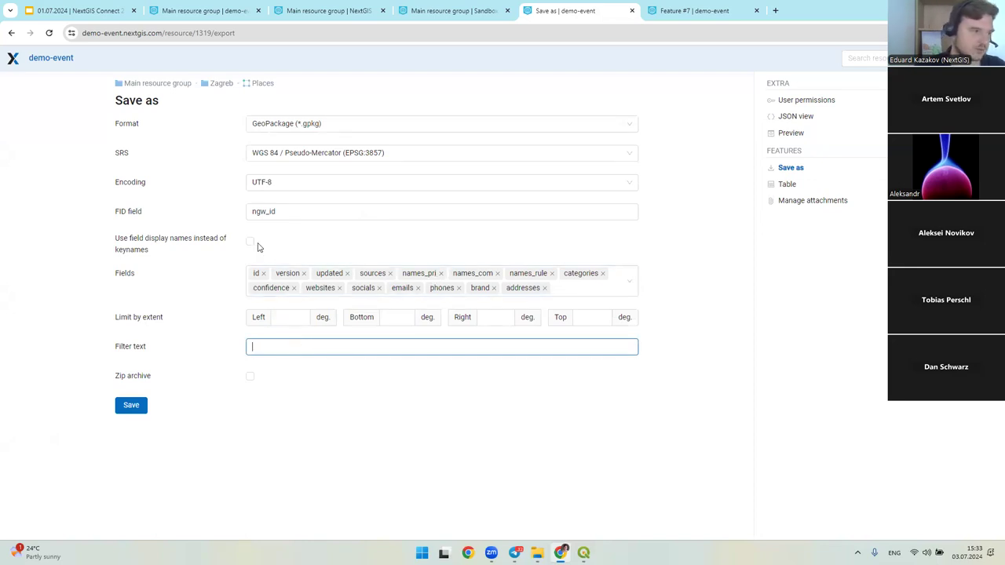
left_click(261, 84)
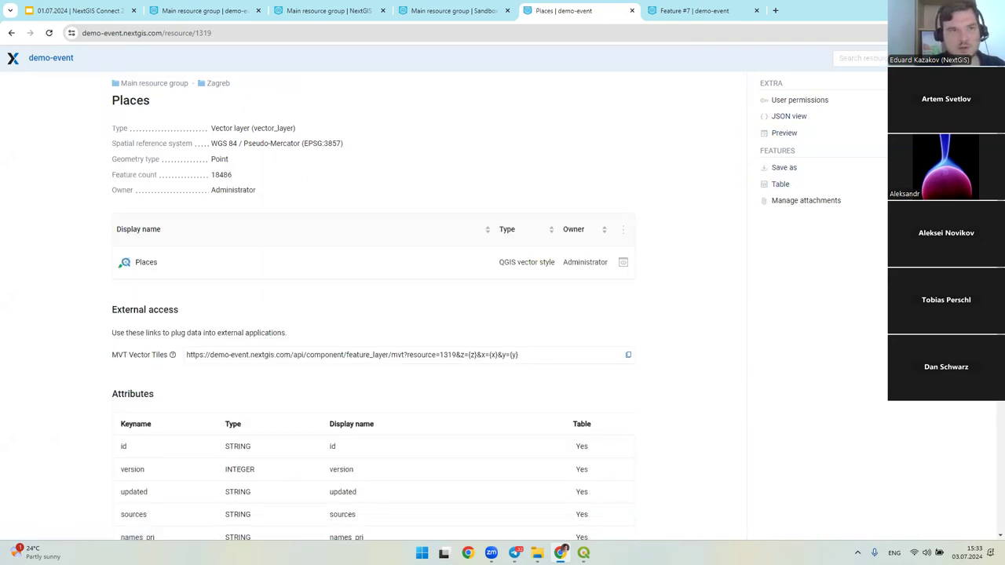
- Sign in to NextGIS Web with the account login and password
left_click(800, 134)
left_click(527, 199)
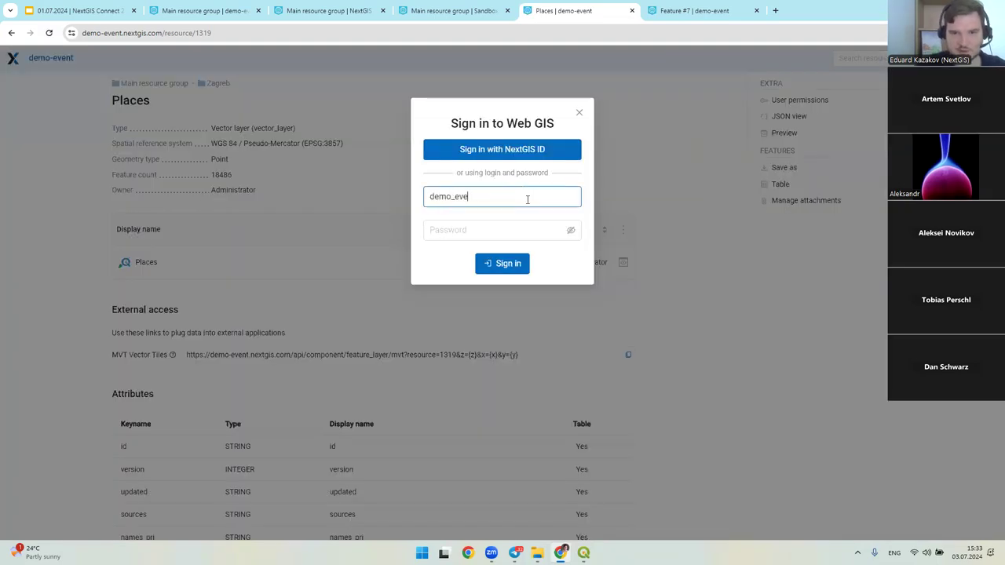
key("Tab")
type("***")
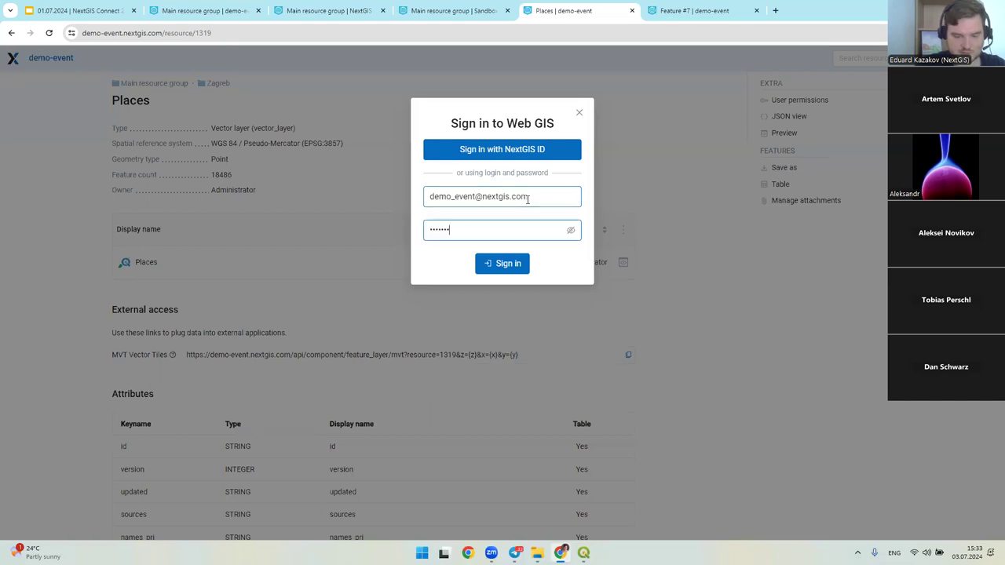
key("Return")
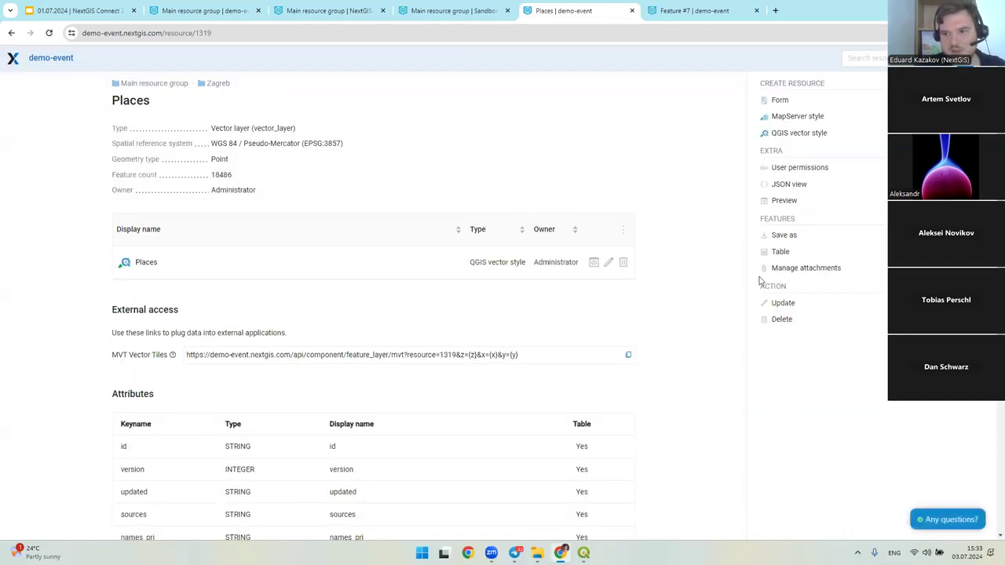
- Review the Places layer's Fields, Settings and Vector Layer tabs, then return to its page
left_click(777, 302)
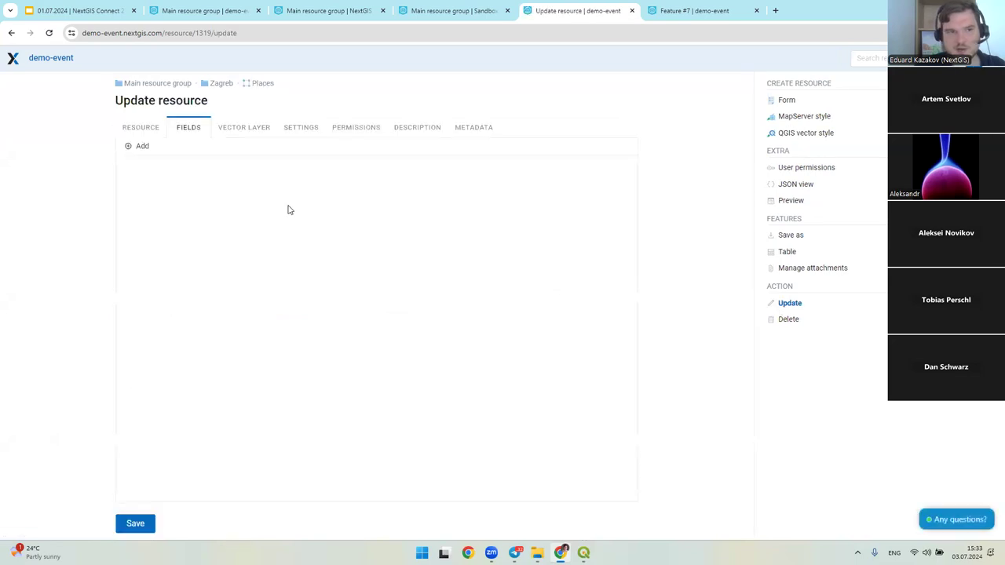
left_click(181, 180)
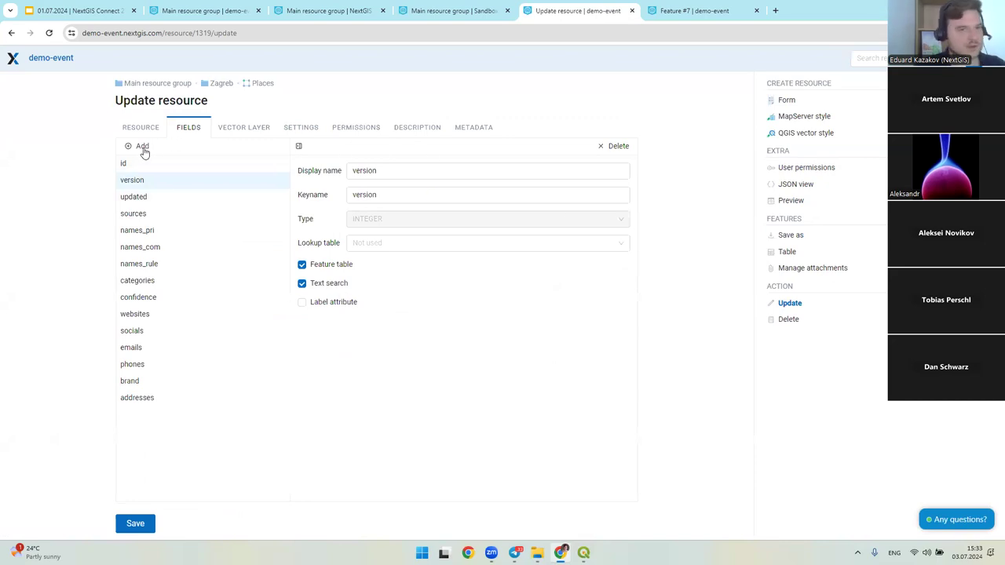
left_click(305, 130)
left_click(268, 130)
left_click(186, 129)
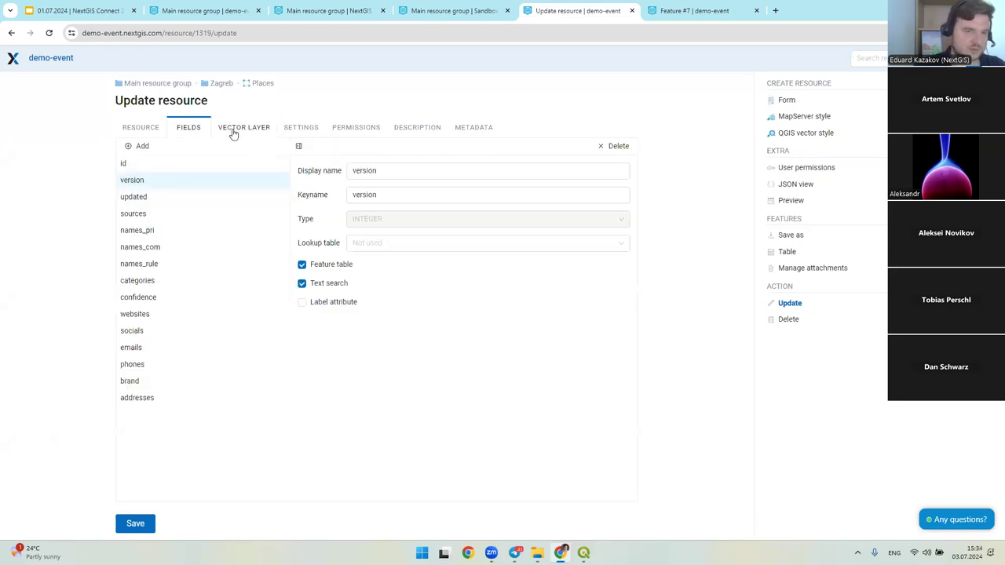
left_click(263, 84)
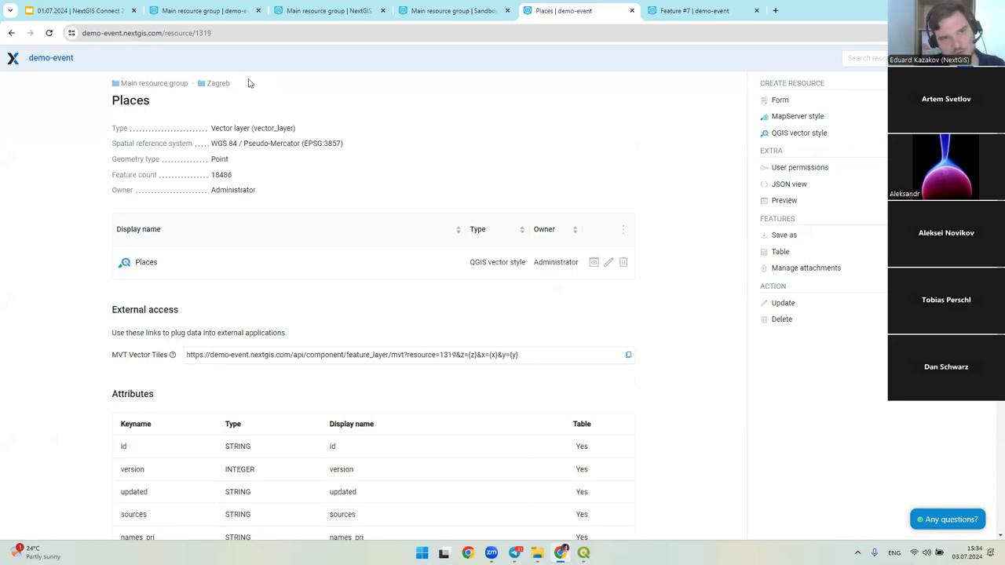
- Open the sentinel2_mosaic raster layer from the Zagreb group and highlight its Cloud Optimized GeoTIFF link
left_click(223, 83)
scroll(424, 239, "down", 1)
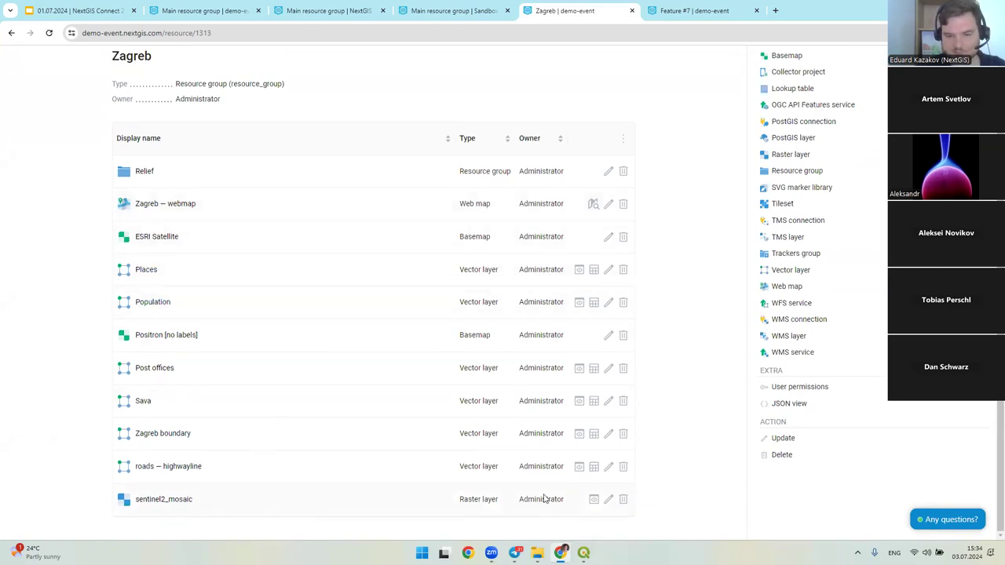
scroll(516, 492, "up", 1)
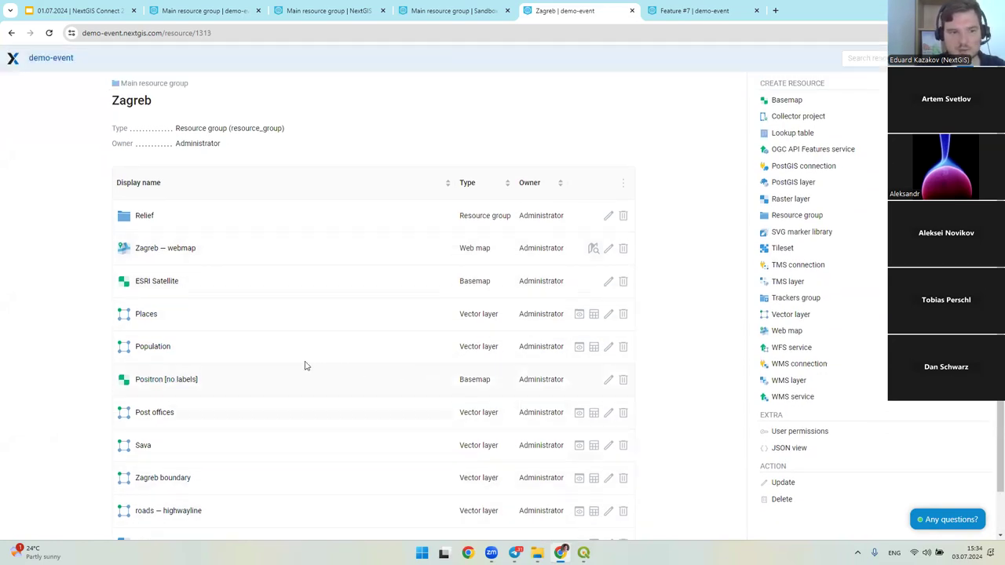
scroll(306, 366, "down", 1)
left_click_drag(469, 499, 498, 499)
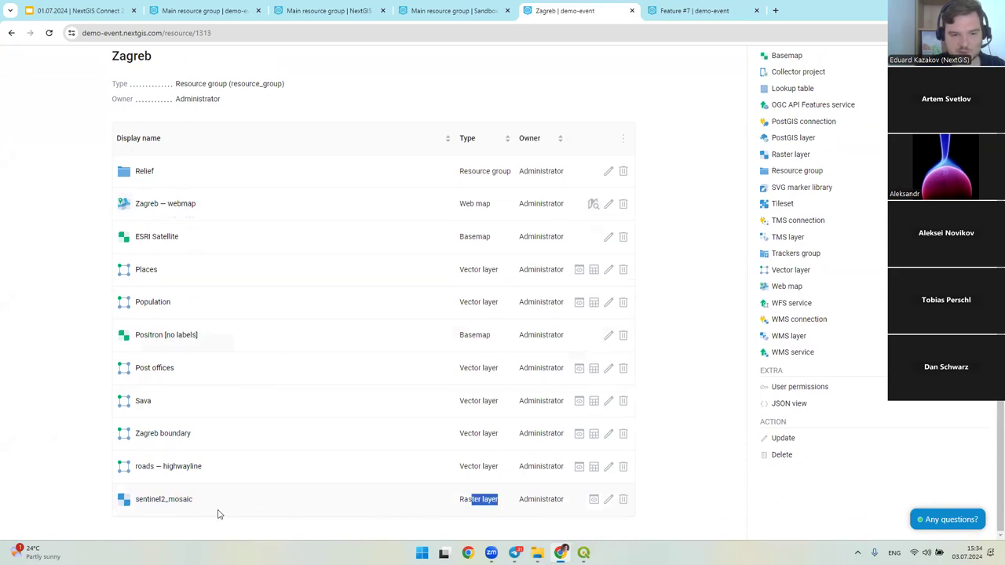
left_click(182, 500)
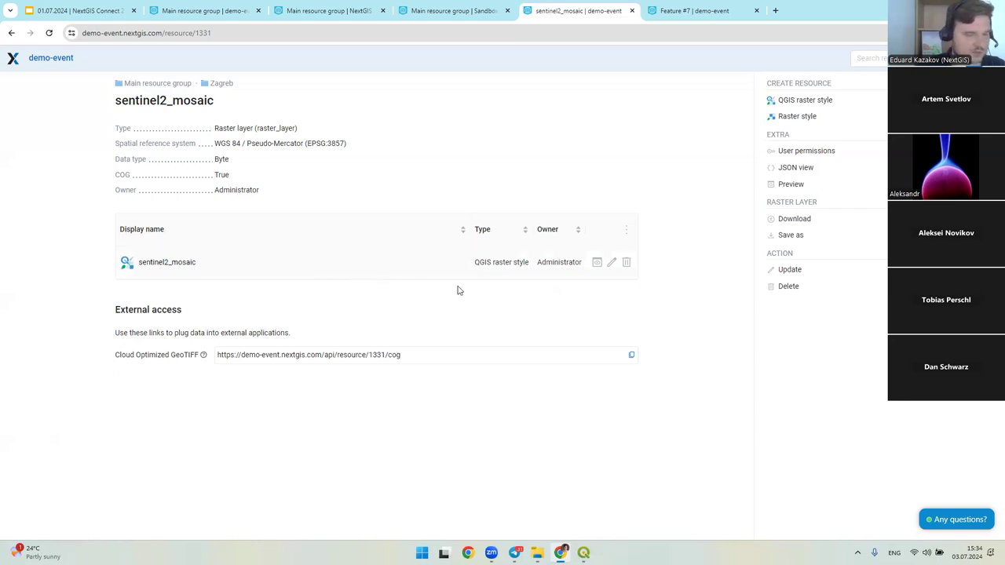
left_click(420, 355)
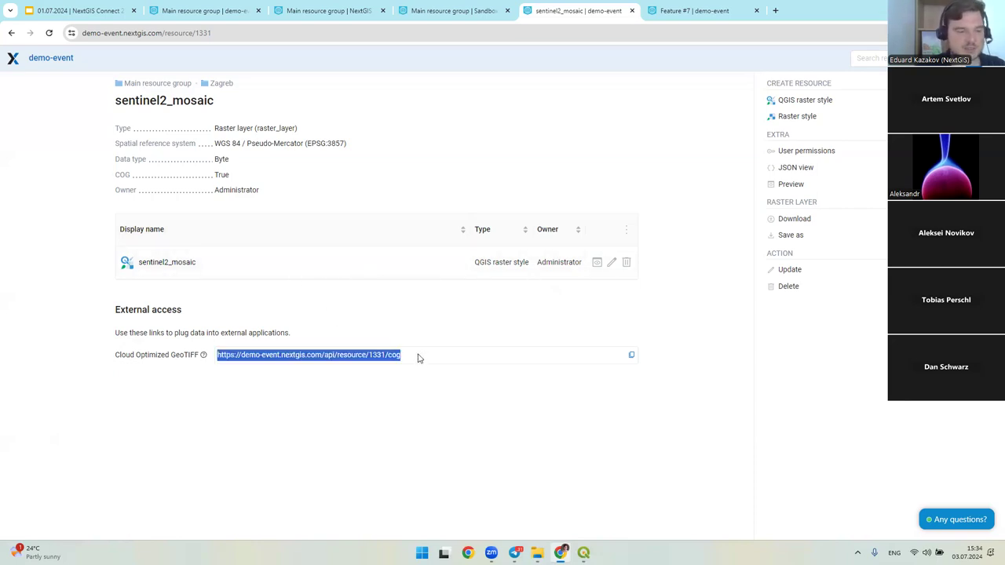
left_click(419, 363)
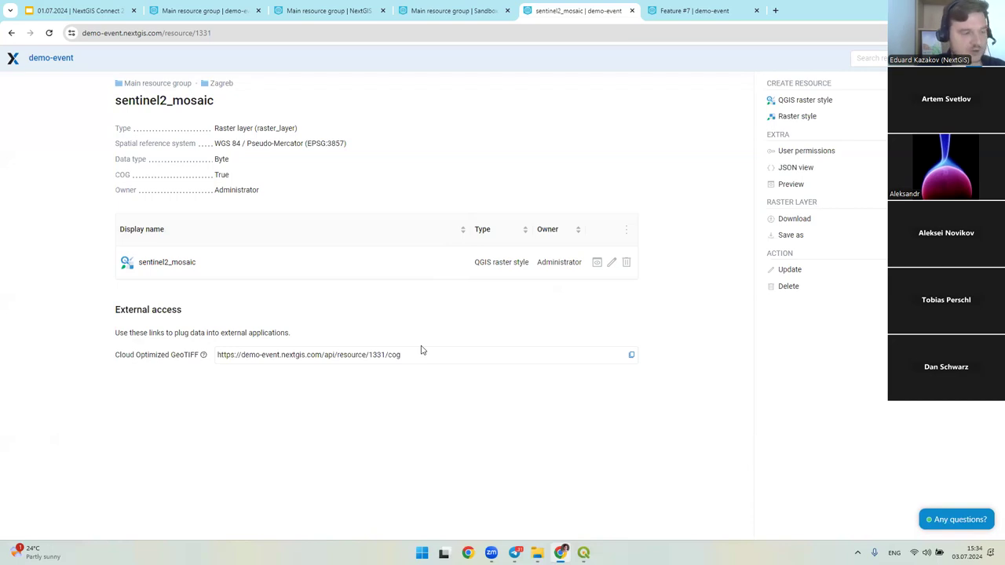
- Open the Population layer page and highlight its MVT Vector Tiles link
left_click(225, 85)
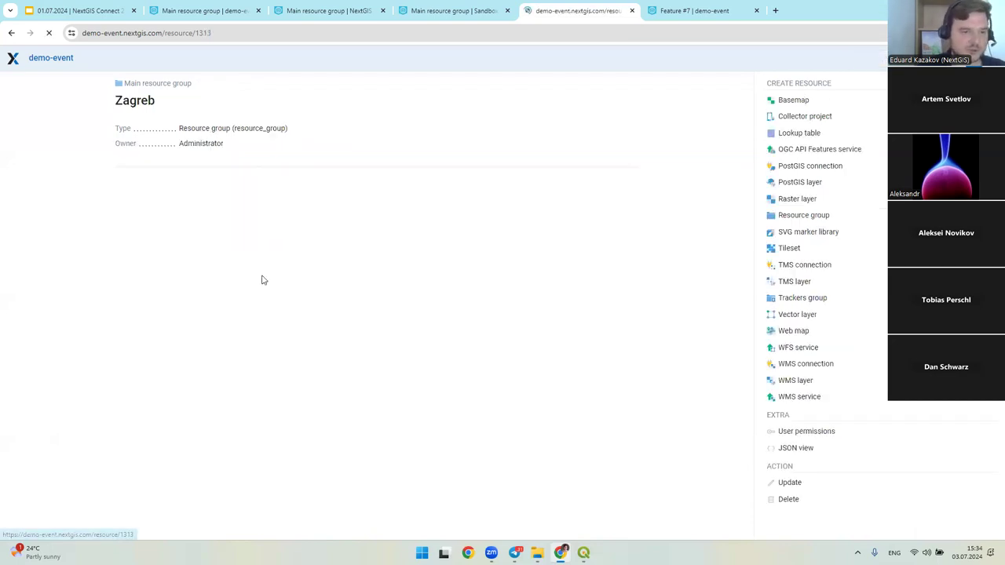
left_click(173, 350)
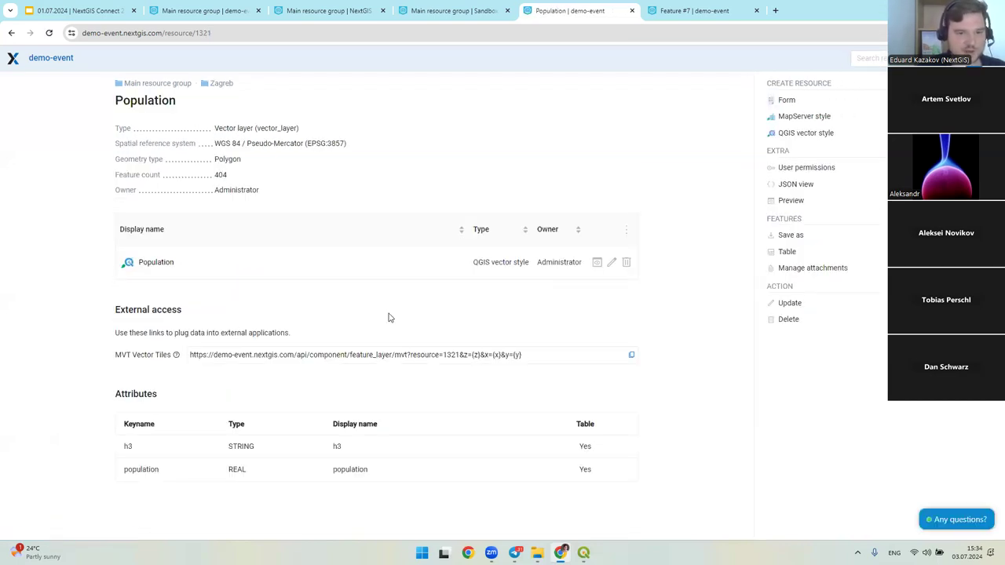
left_click(540, 356)
left_click_drag(129, 355, 537, 357)
left_click(537, 356)
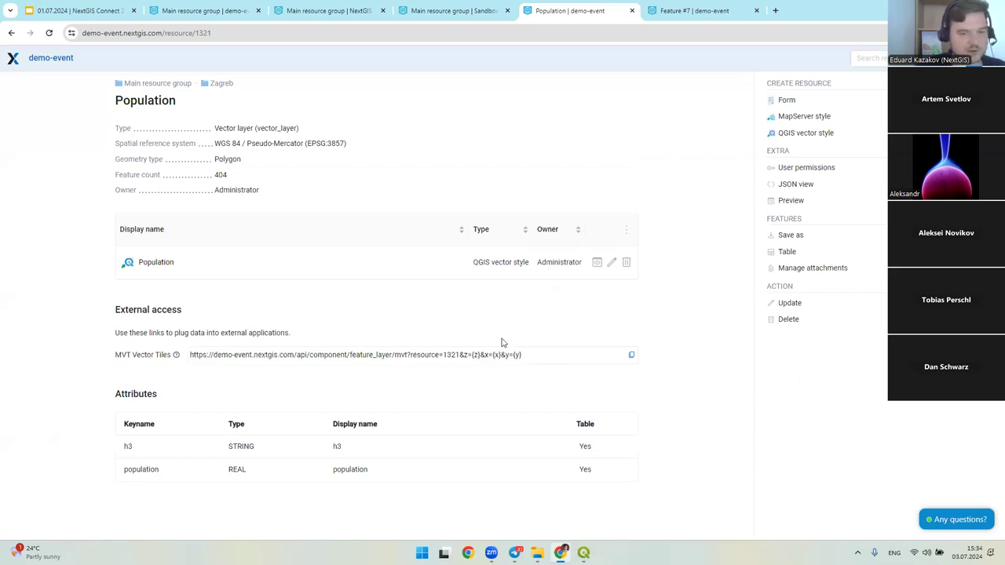
left_click_drag(115, 355, 149, 355)
left_click(167, 351)
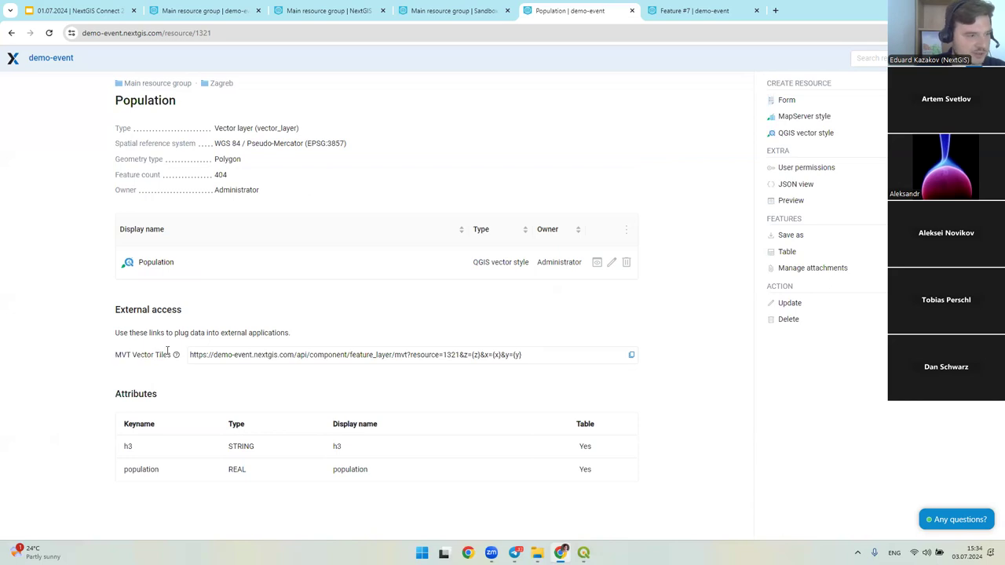
- View the Population QGIS vector style, go to the Main resource group, and return to QGIS
left_click(156, 262)
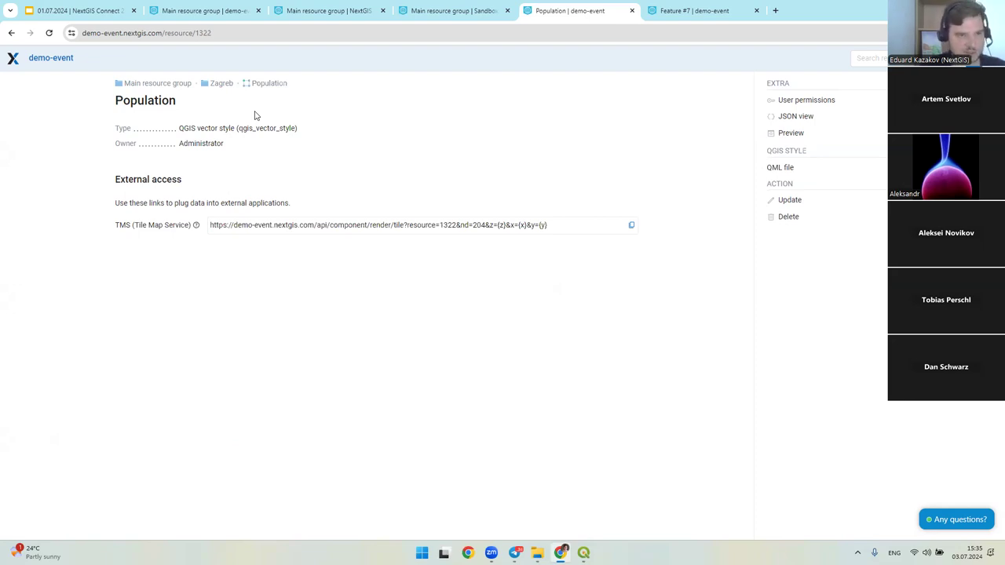
left_click(161, 84)
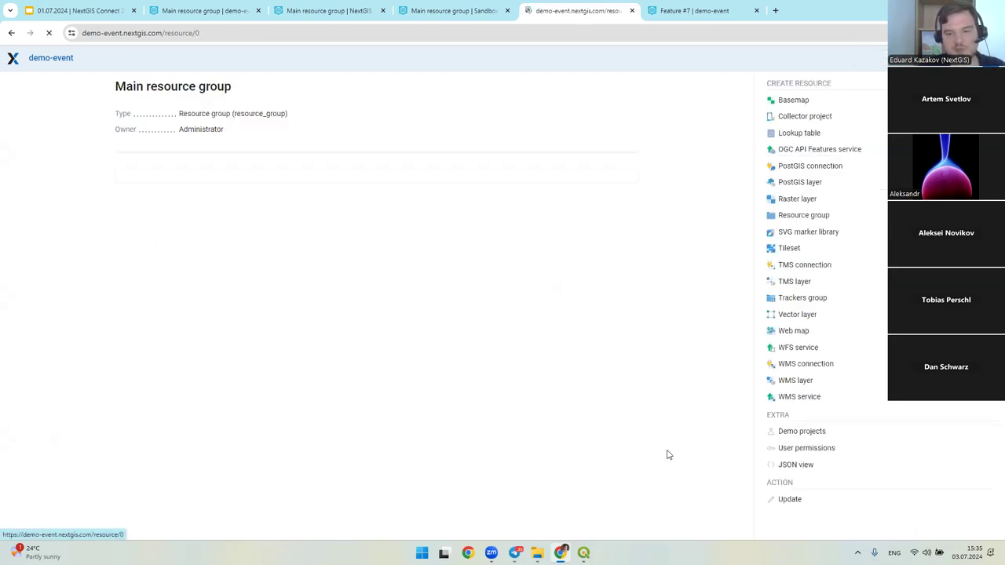
mouse_move(584, 553)
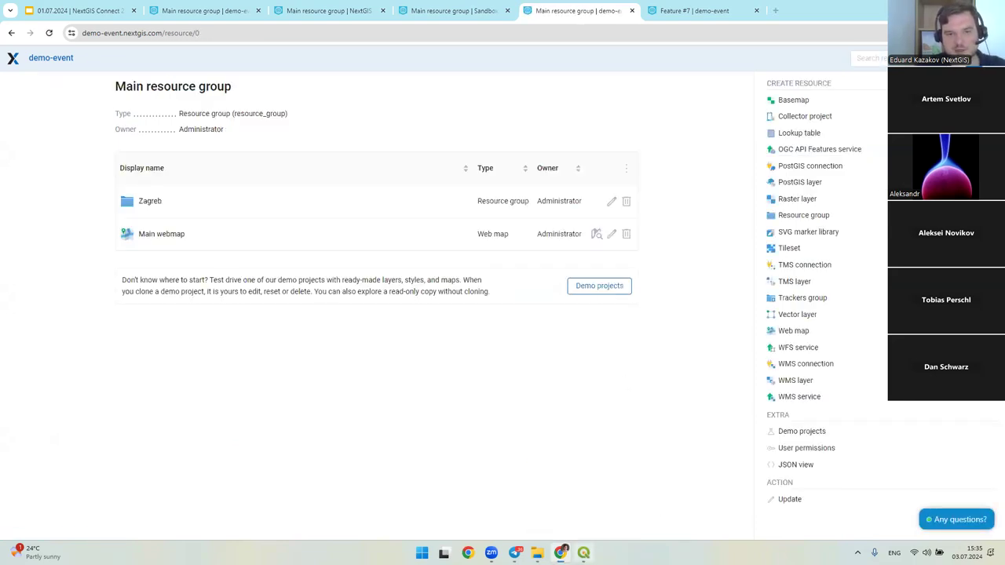
left_click(582, 502)
scroll(550, 291, "down", 1)
left_click_drag(549, 271, 487, 279)
- Float the NextGIS Connect panel over the map and narrow it
scroll(549, 271, "down", 1)
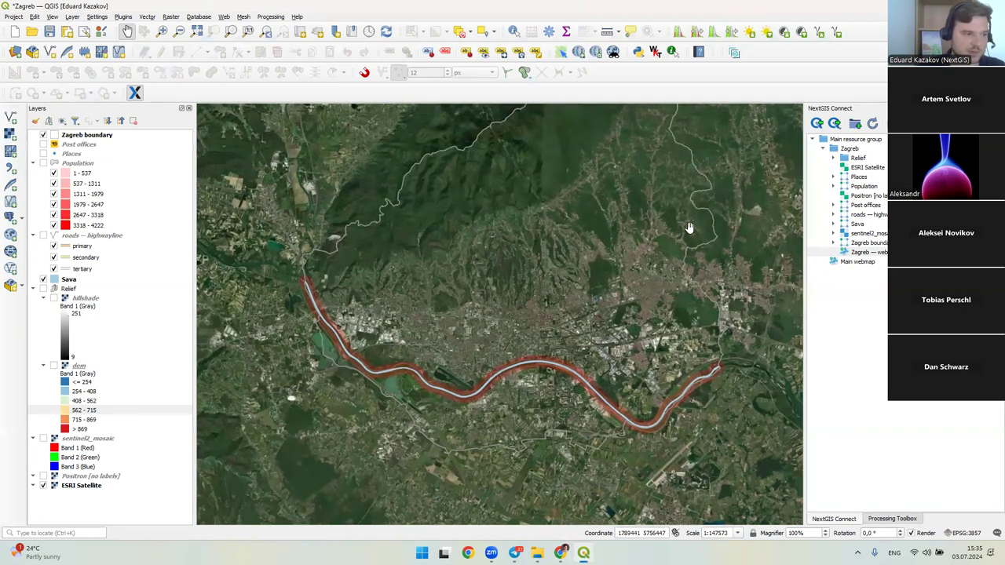
left_click_drag(843, 109, 540, 106)
left_click_drag(498, 114, 578, 173)
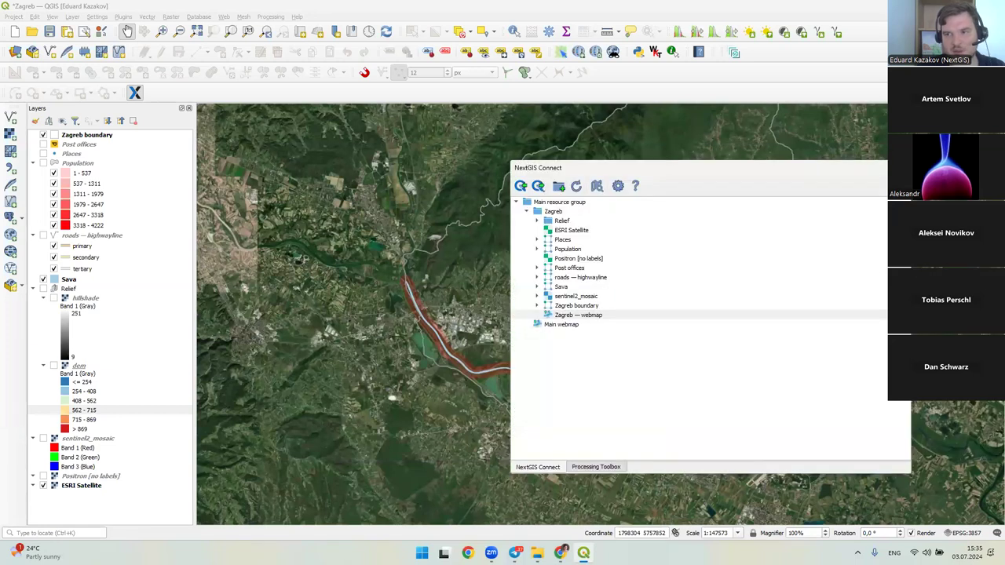
left_click_drag(909, 280, 645, 280)
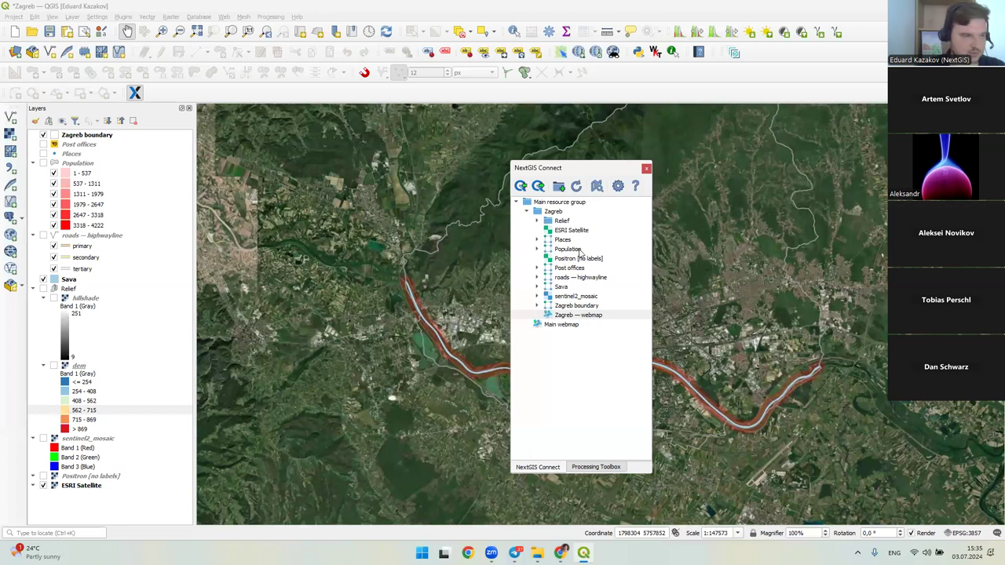
- Check the resource action menus, then create a WMS service from Places
right_click(559, 239)
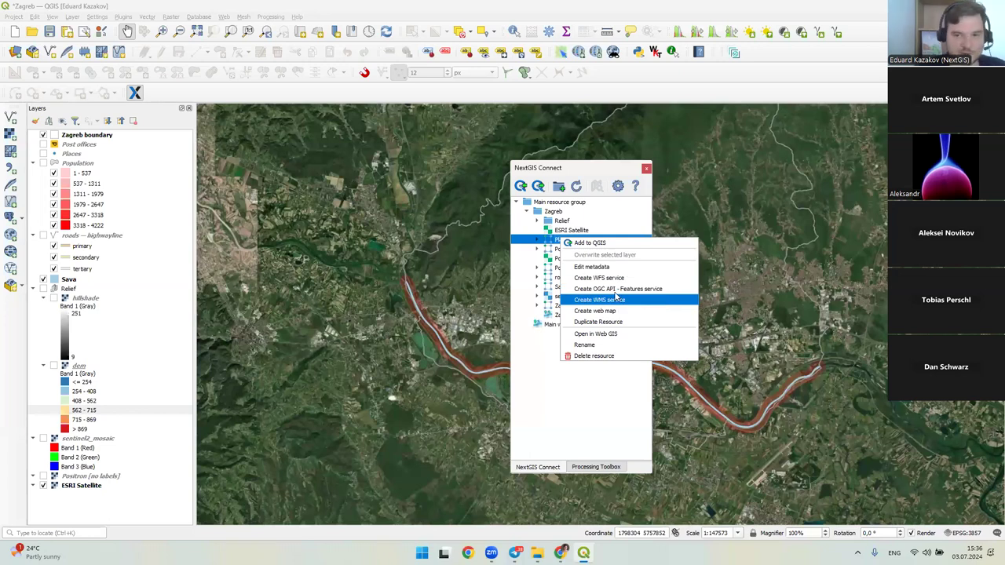
left_click(550, 259)
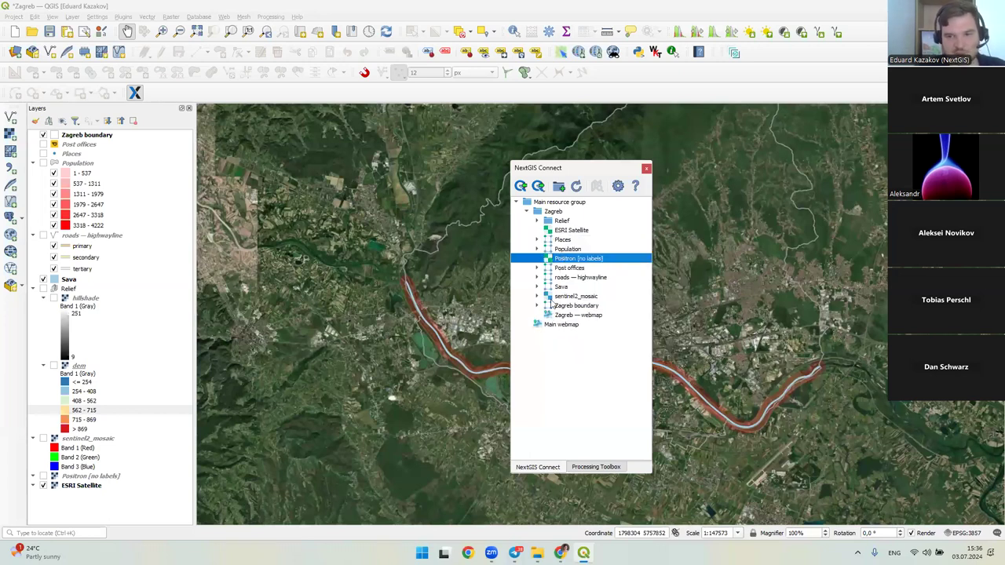
right_click(571, 296)
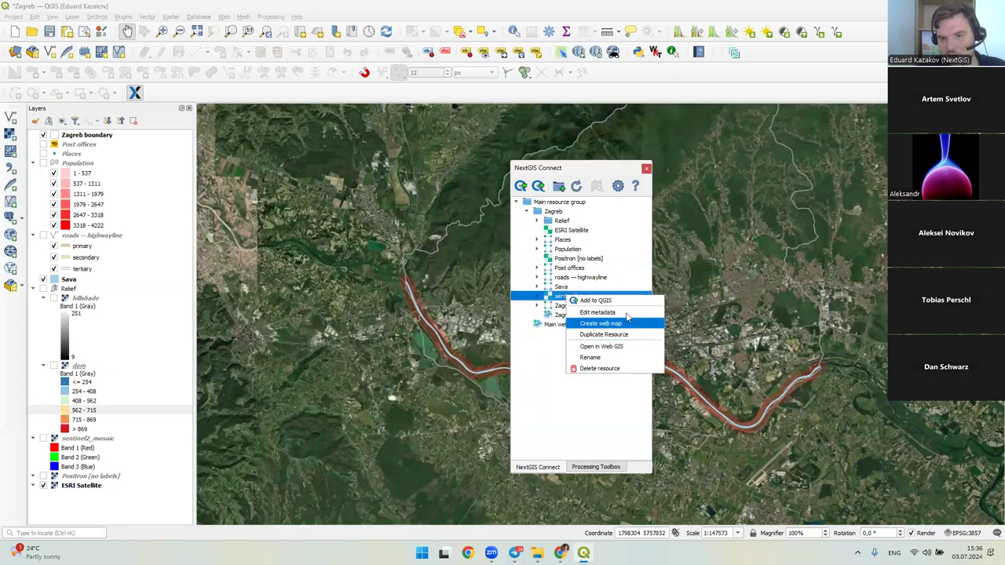
left_click(553, 299)
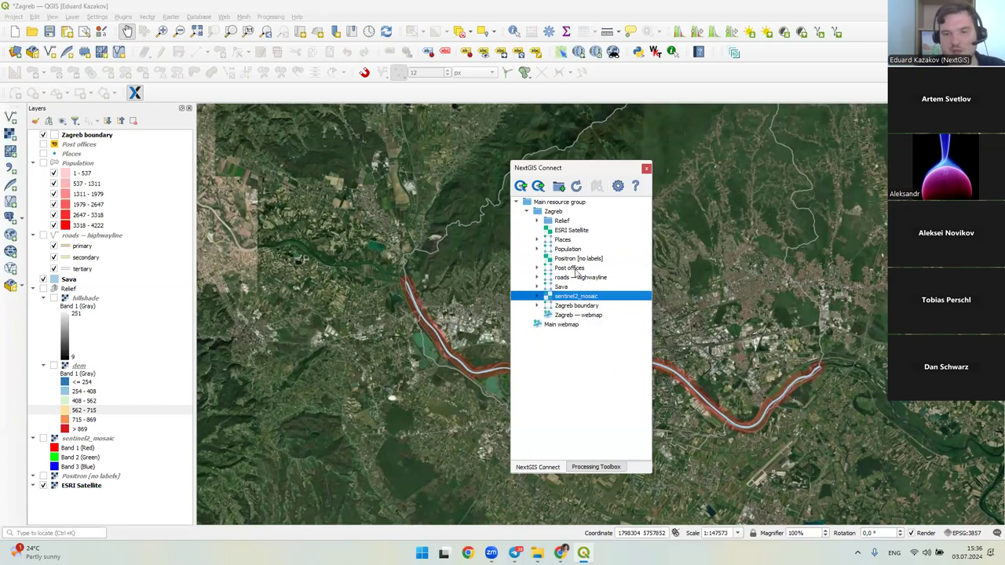
right_click(570, 248)
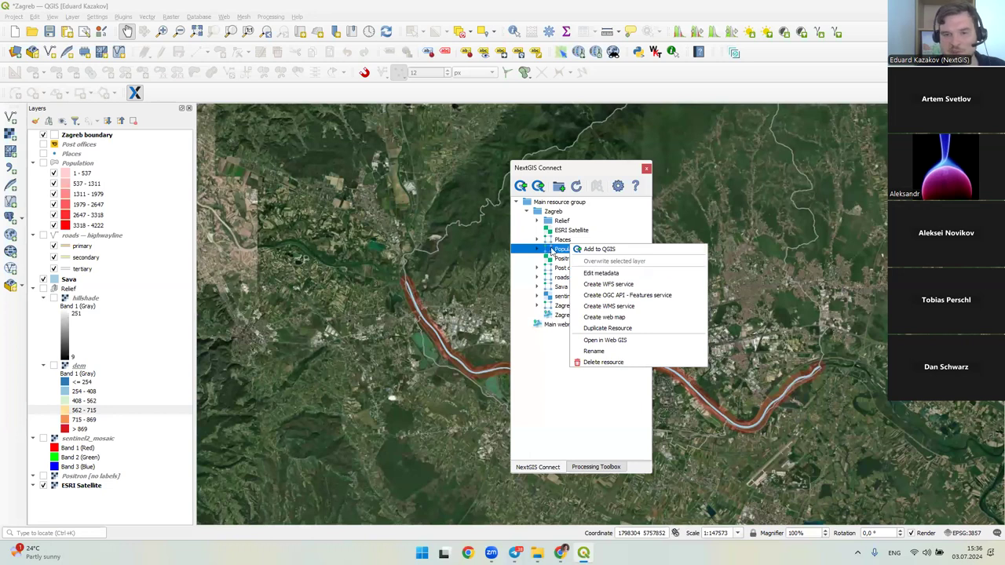
left_click(555, 250)
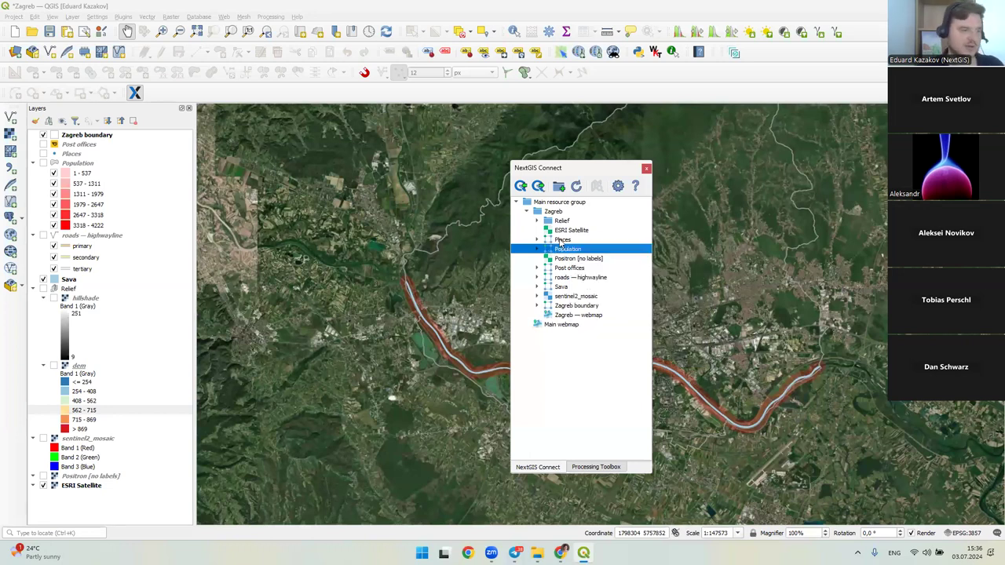
left_click(567, 241)
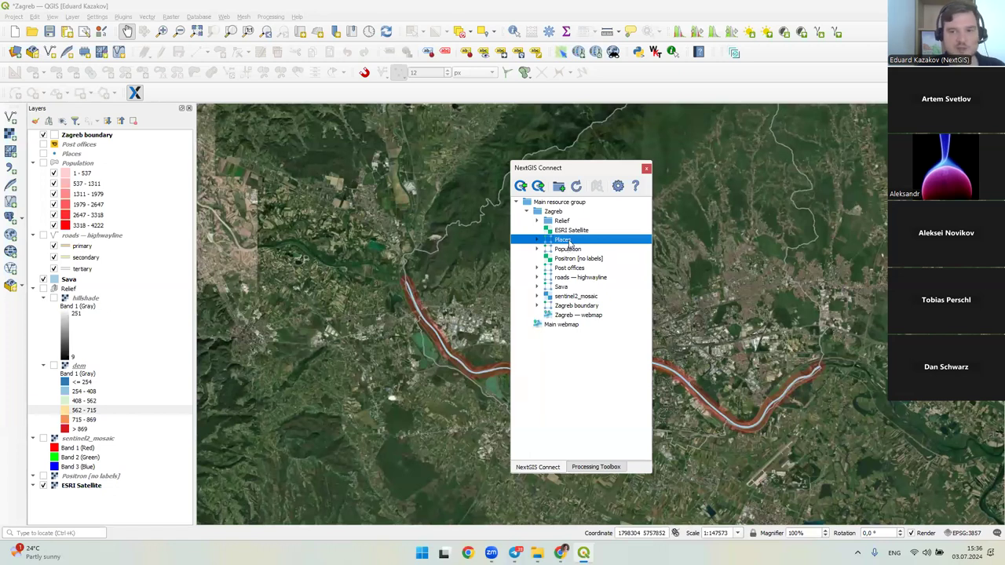
right_click(569, 247)
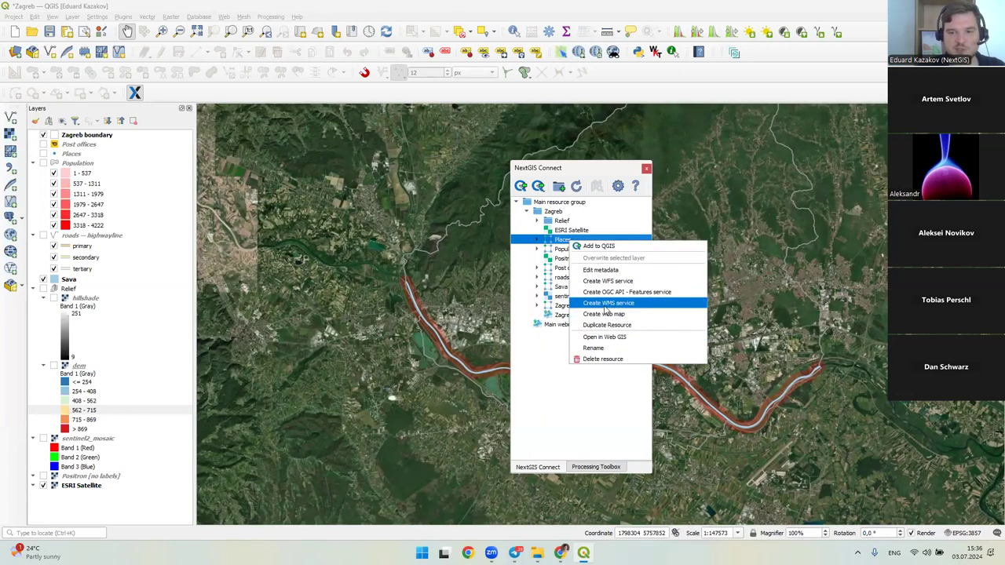
left_click(608, 303)
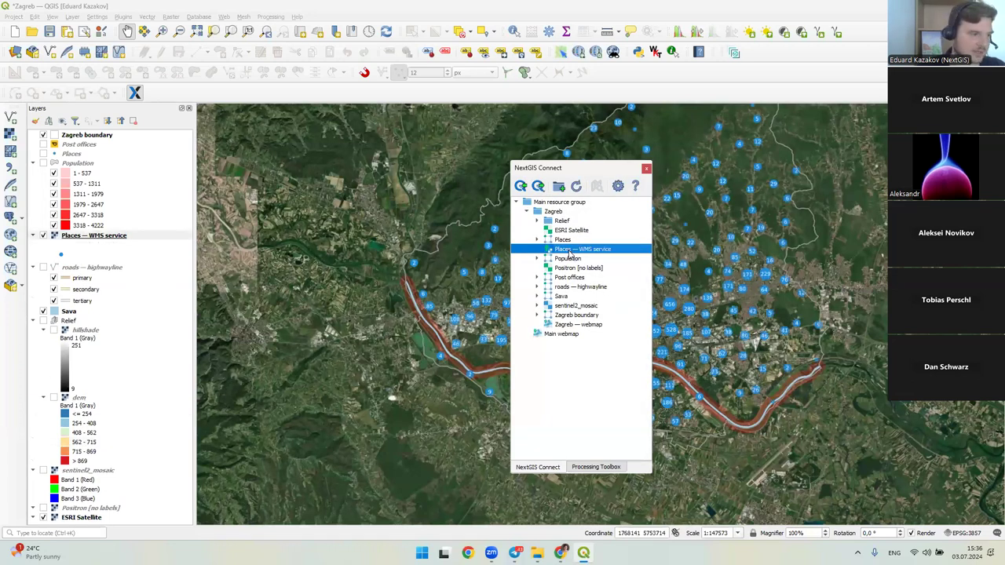
- Open the Places — WMS service page in Web GIS
left_click(91, 237)
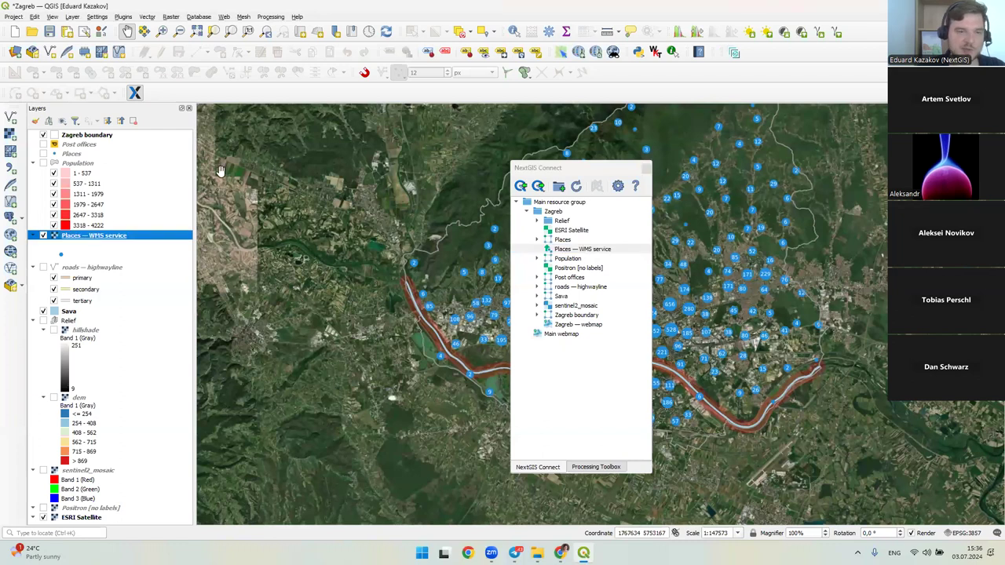
right_click(554, 250)
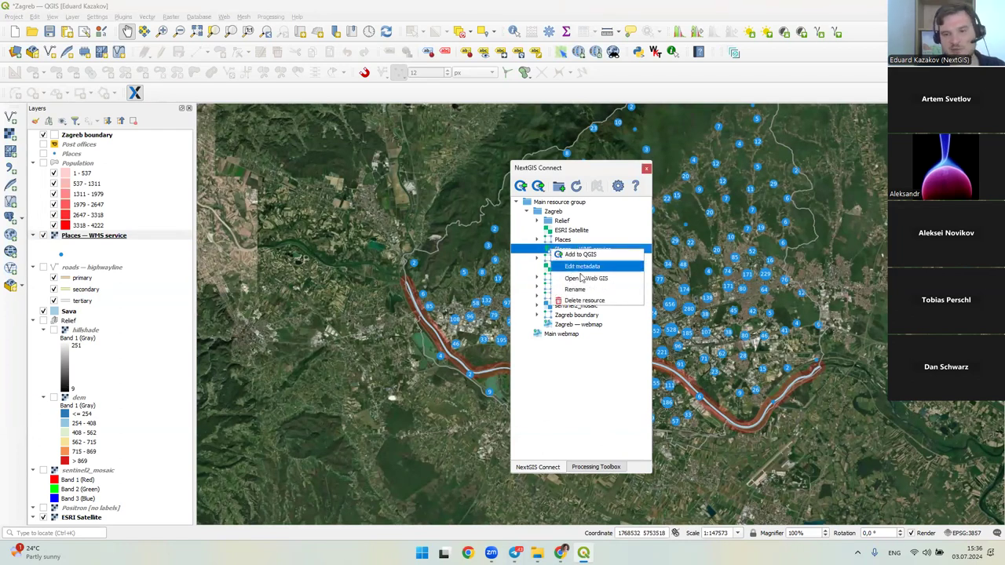
left_click(587, 278)
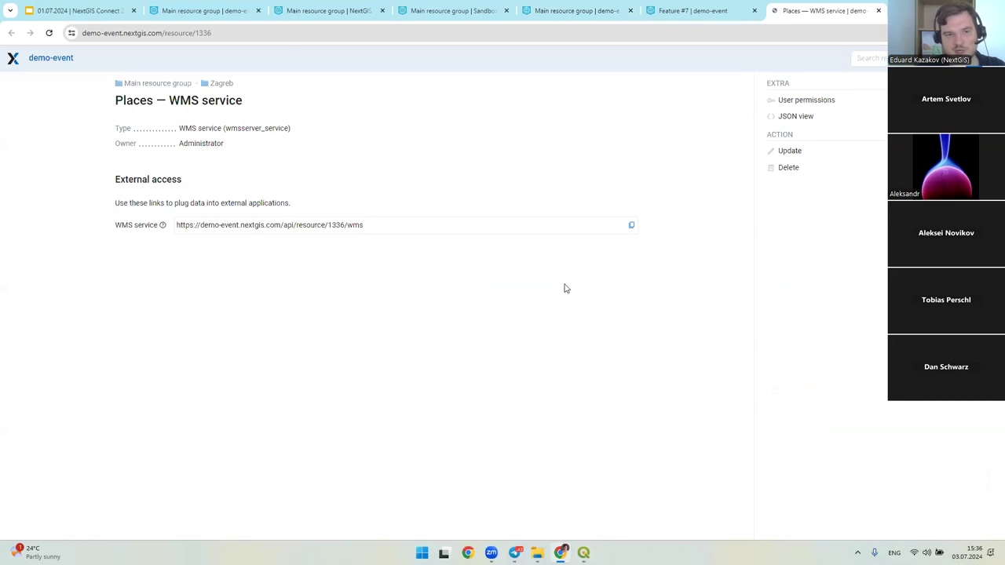
- Copy the Places — WMS service URL and switch back to QGIS
left_click(353, 232)
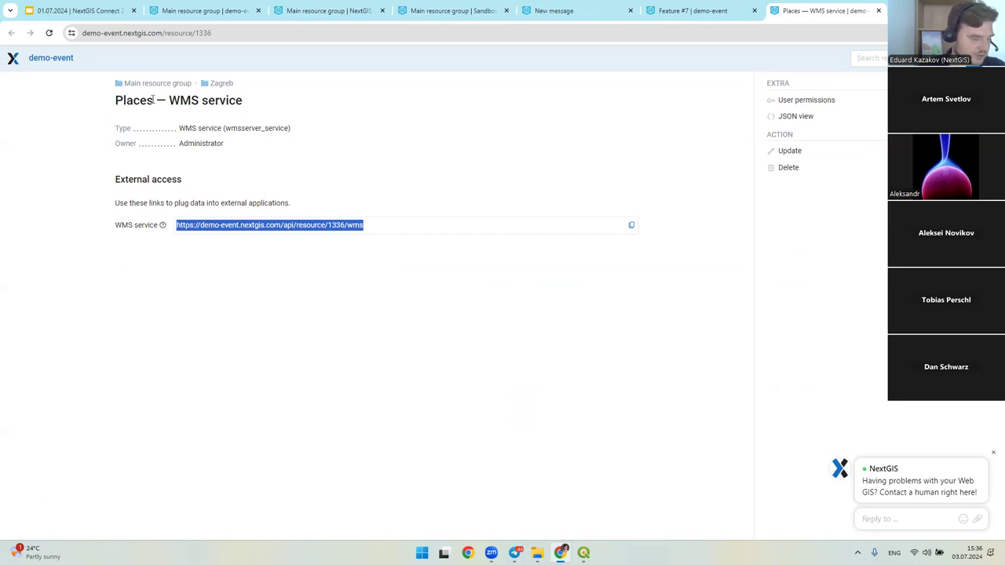
left_click(396, 227)
left_click(630, 225)
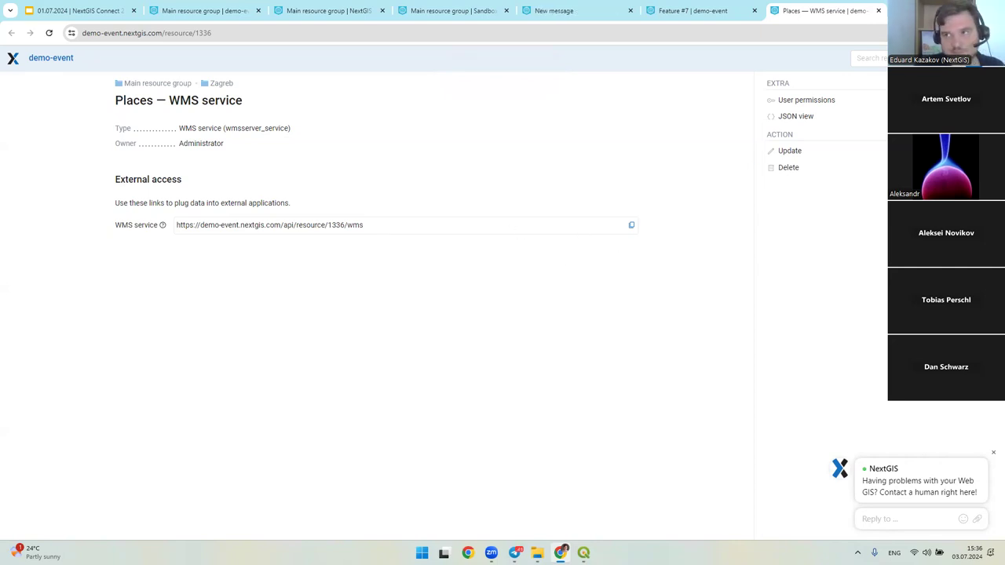
key("alt+Tab")
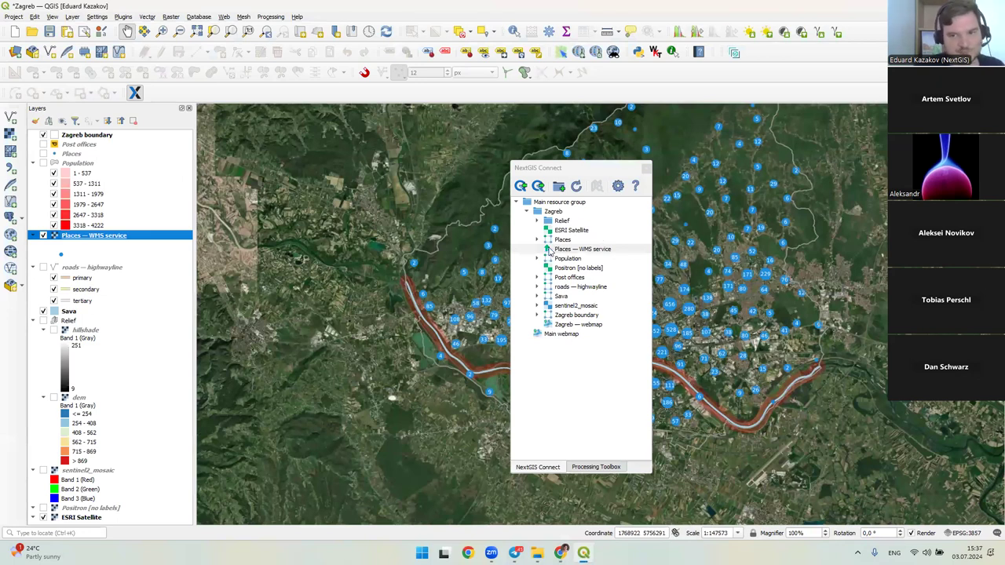
- Create a web map from the Post offices resource in NextGIS Connect
right_click(549, 241)
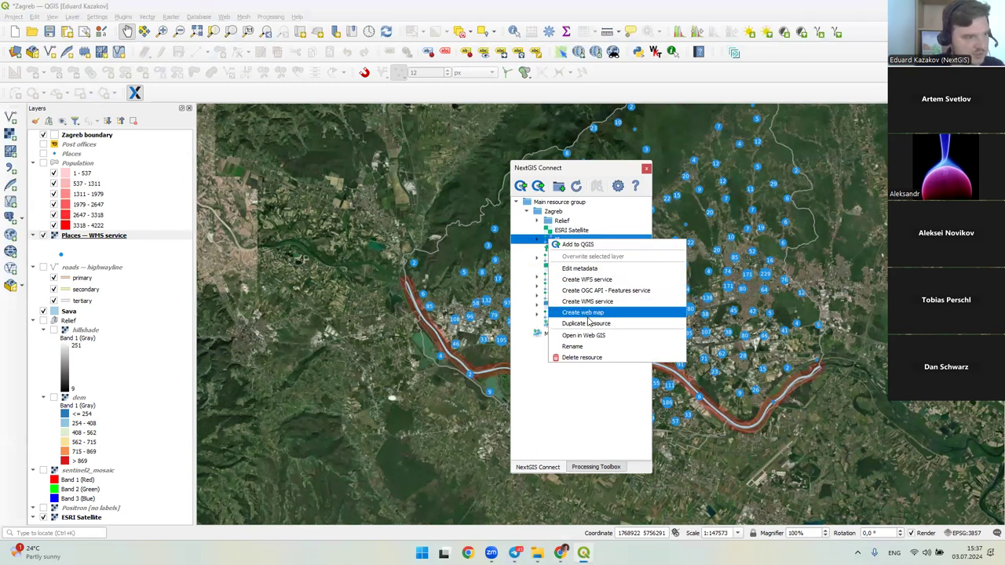
left_click(583, 313)
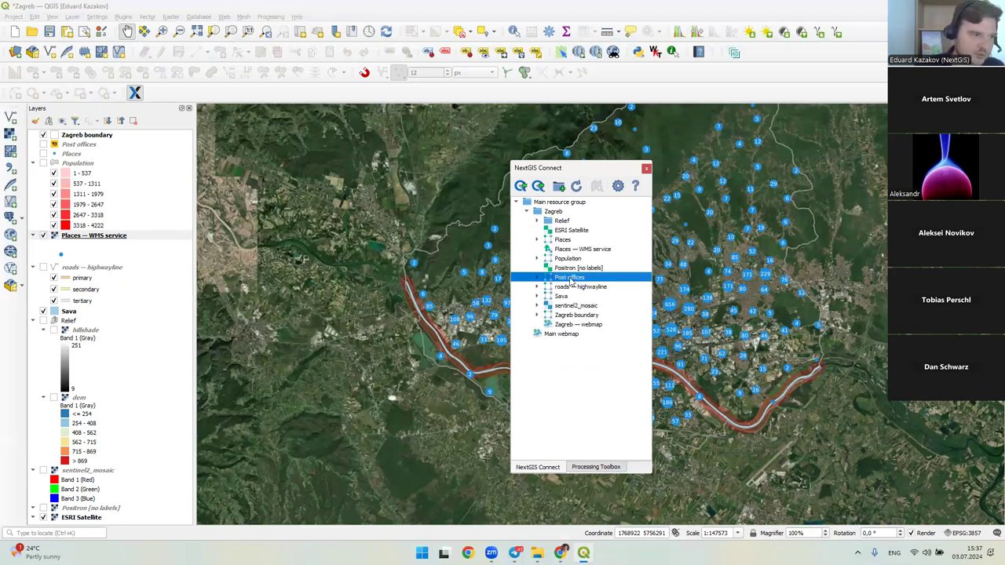
right_click(569, 279)
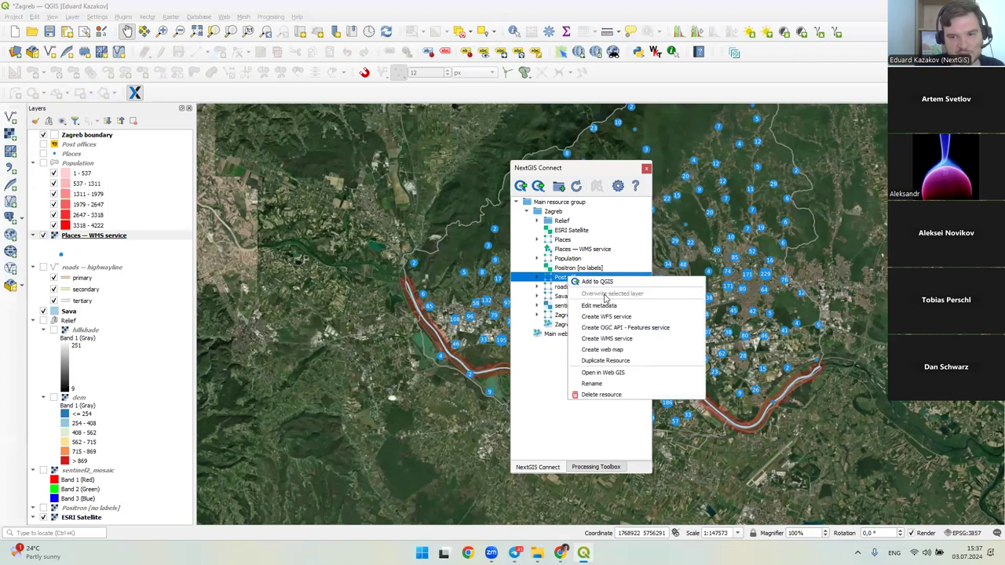
left_click(614, 381)
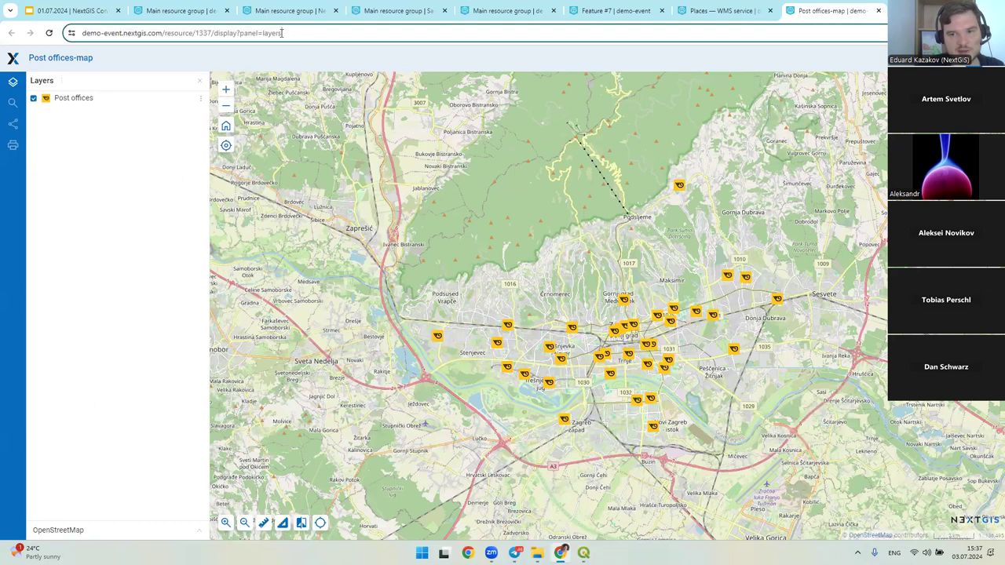
- Pan the Post offices-map slightly, then return to QGIS and open Population's actions
left_click(198, 38)
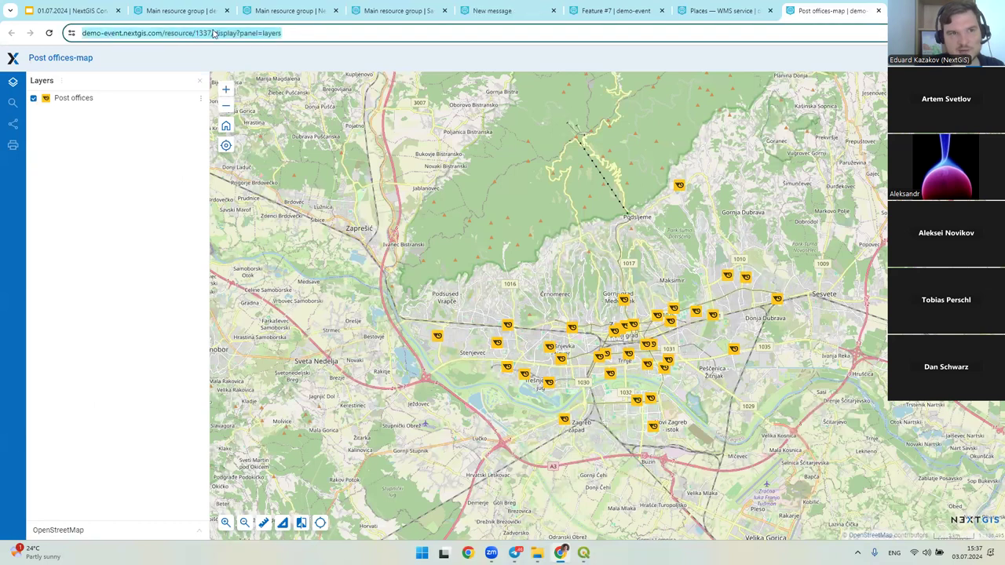
left_click_drag(489, 243, 434, 179)
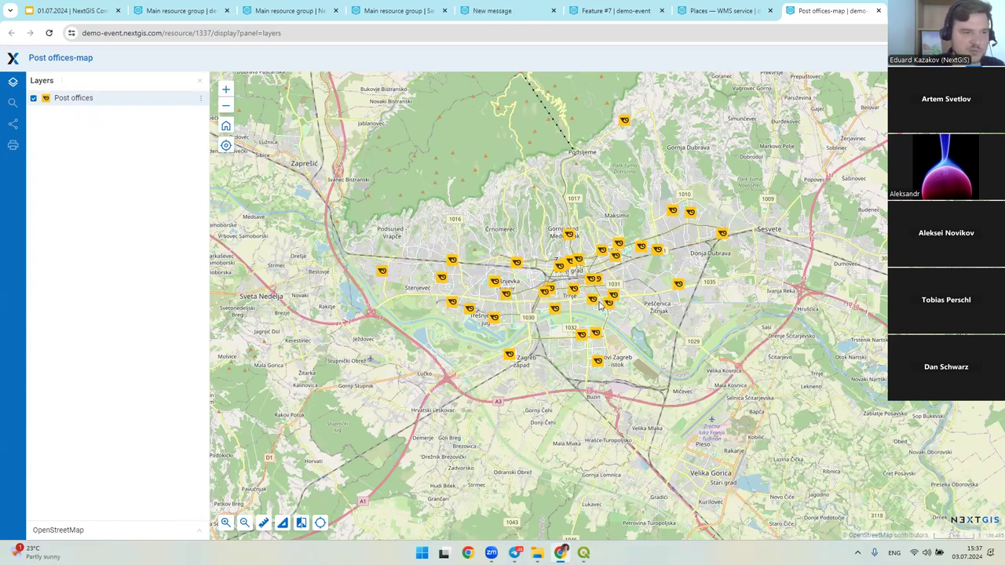
left_click(561, 552)
right_click(565, 286)
left_click(563, 267)
right_click(565, 258)
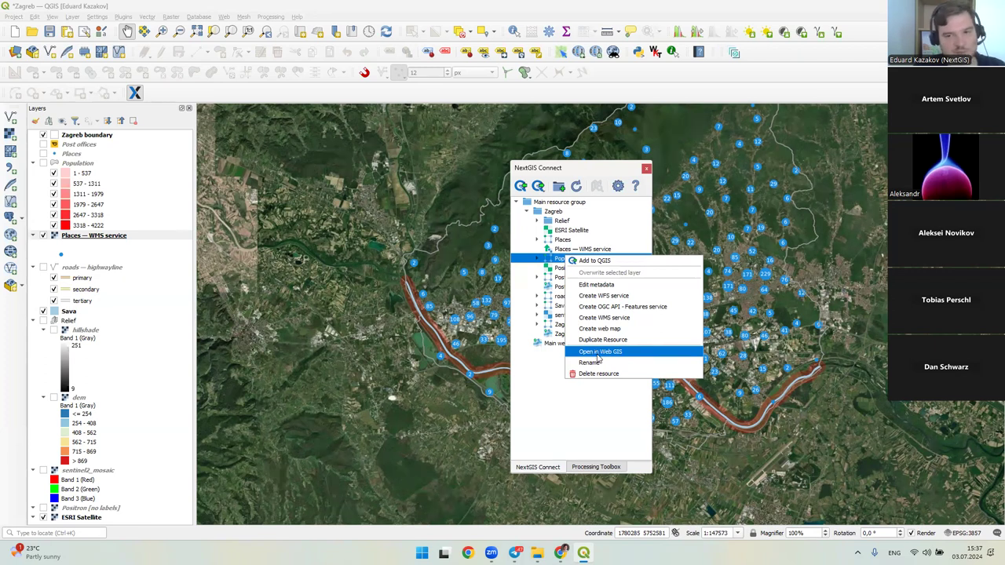
- Open the Population layer in Web GIS, return to QGIS, and move the panel right
left_click(597, 353)
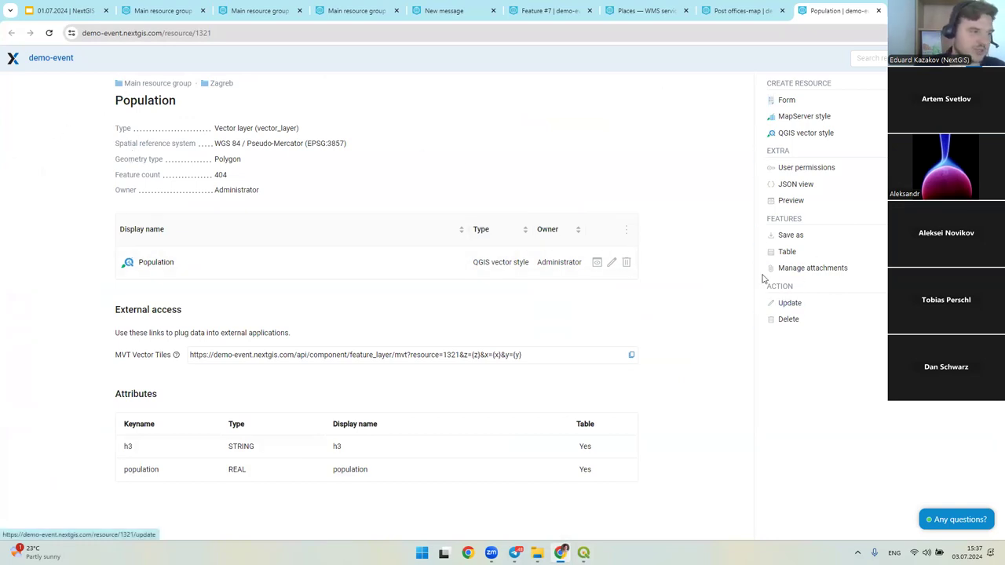
key("alt+Tab")
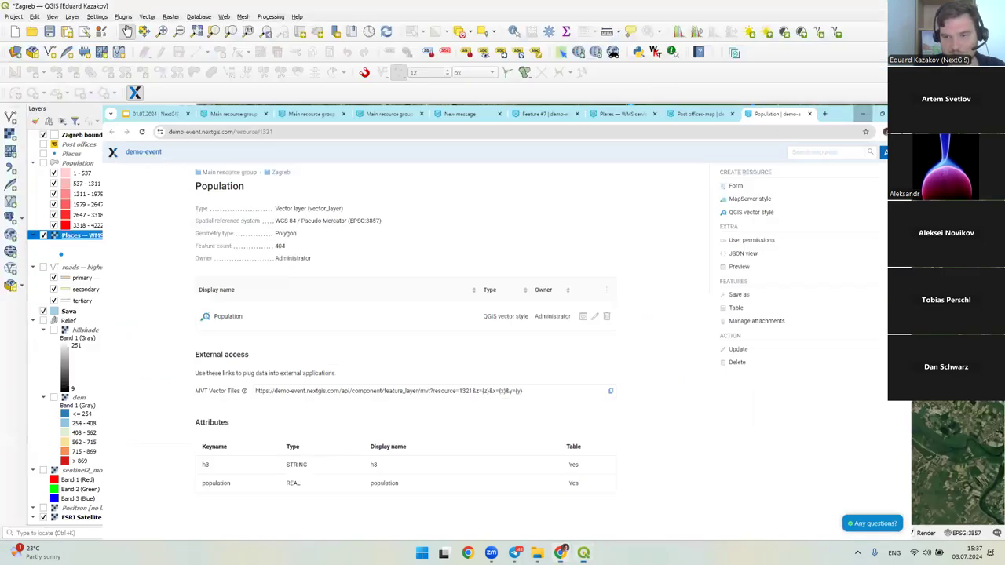
left_click_drag(587, 169, 763, 161)
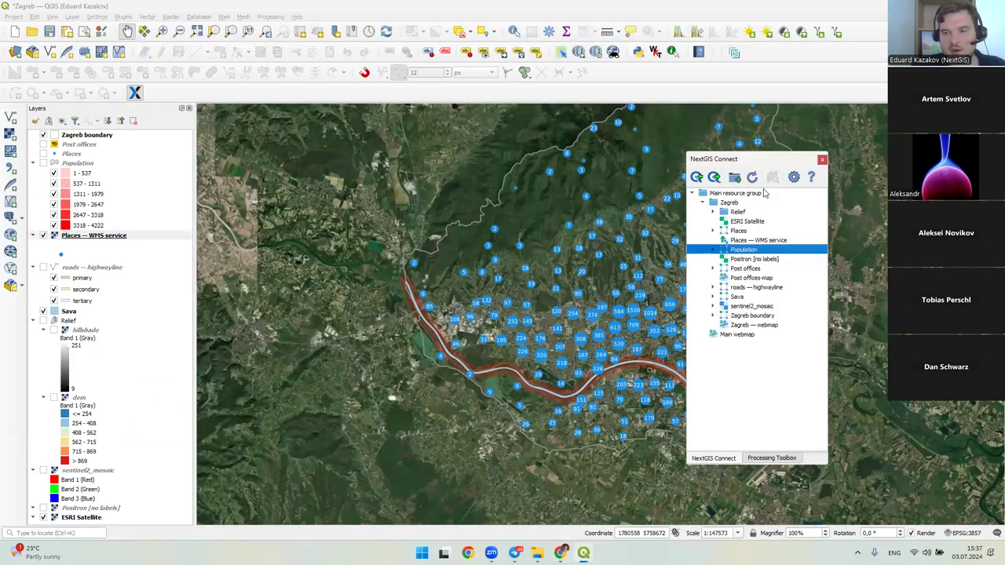
- Expand Places in NextGIS Connect to show its qgis style and inspect the action menus
double_click(731, 233)
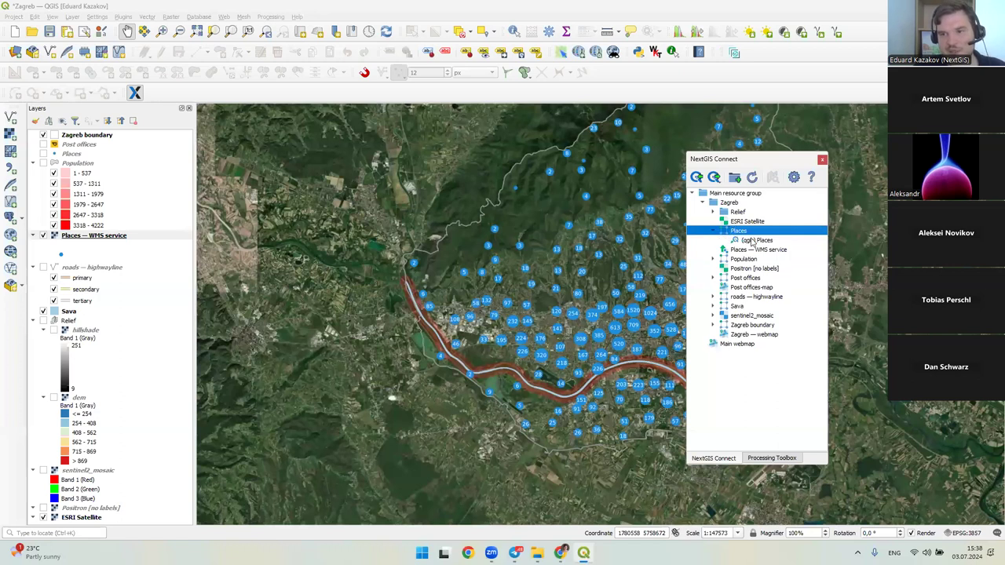
right_click(750, 240)
right_click(738, 231)
right_click(737, 241)
right_click(741, 240)
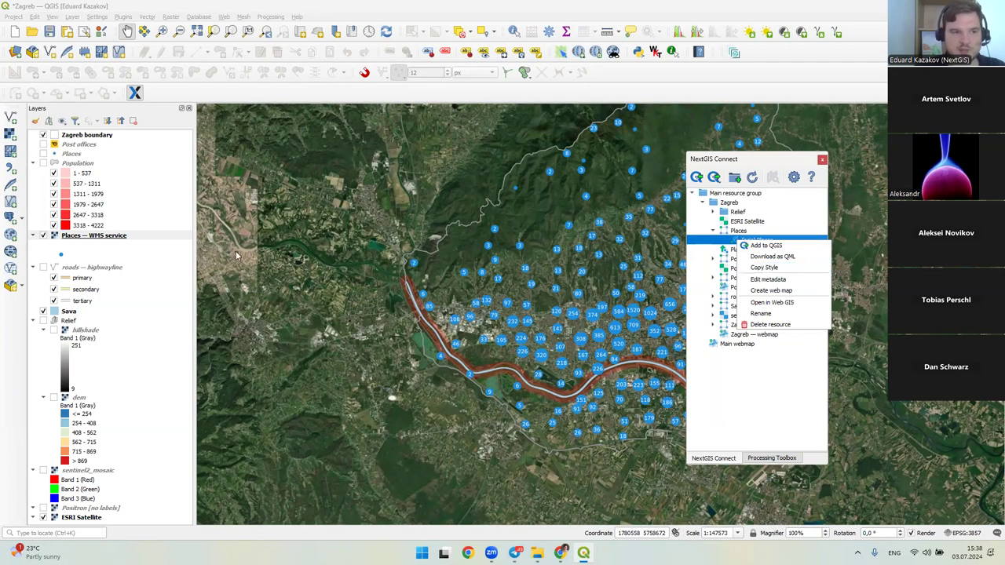
right_click(81, 154)
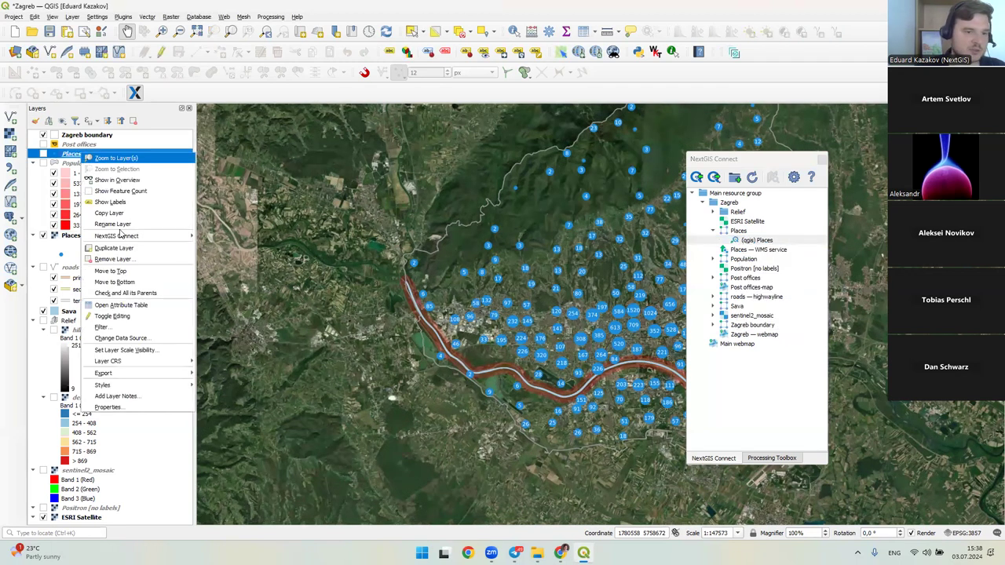
mouse_move(166, 391)
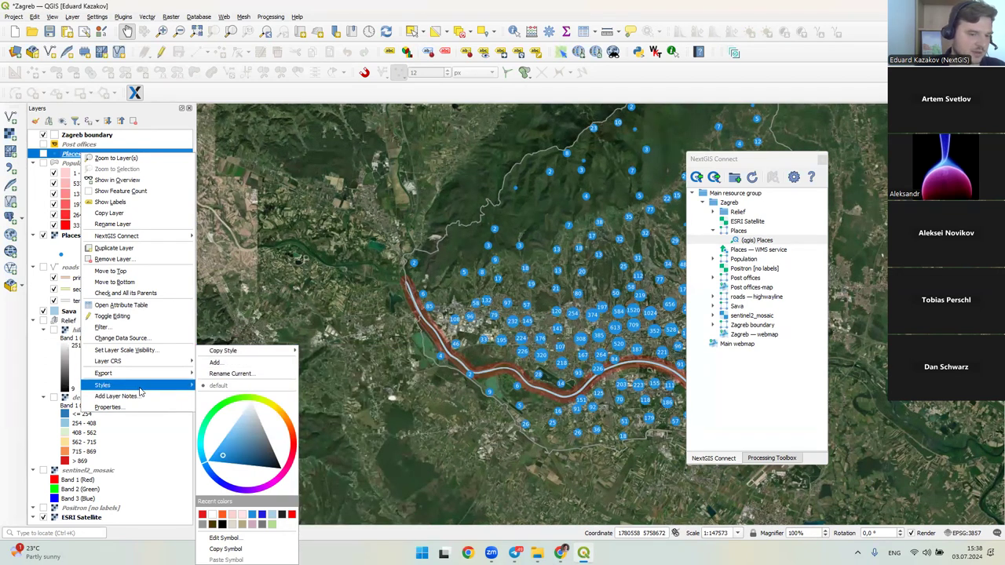
left_click(74, 155)
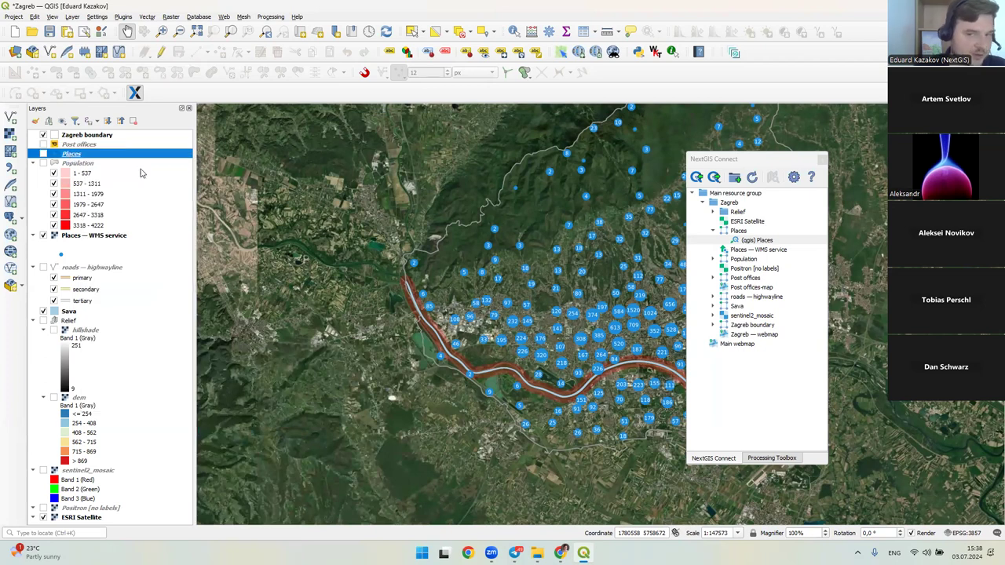
right_click(737, 229)
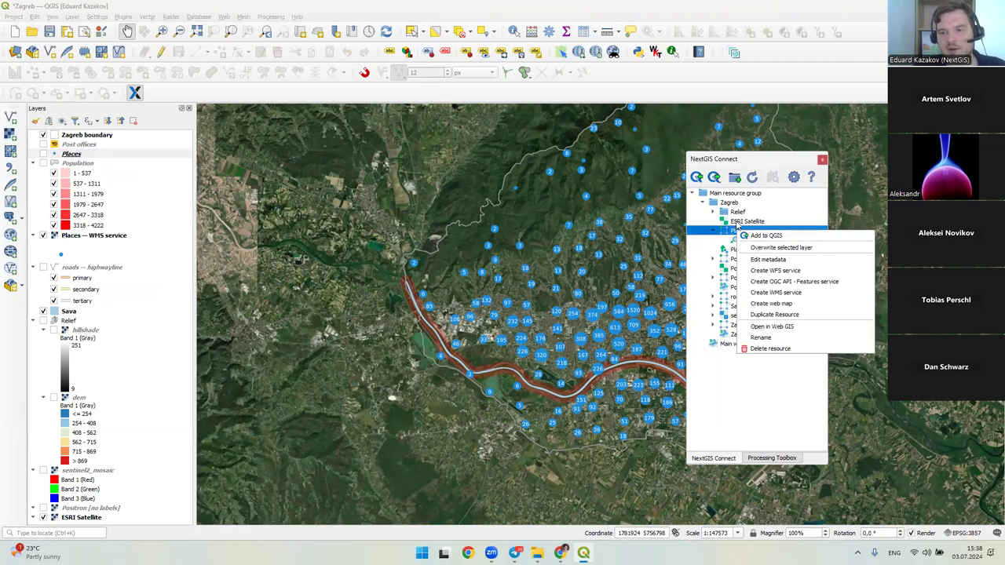
left_click(726, 221)
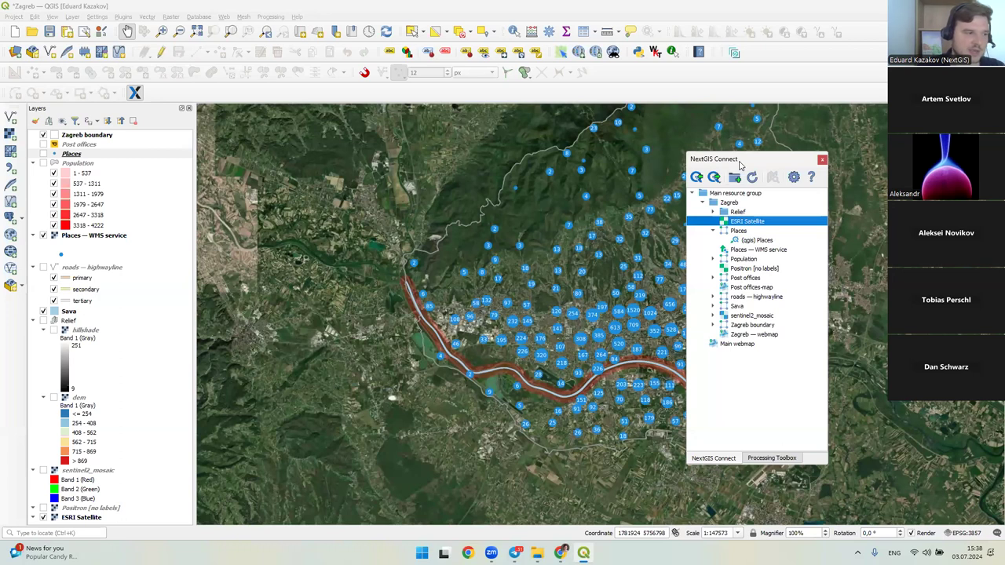
- Move the panel left, select the (qgis) Places style, and switch on the local Places layer
left_click_drag(740, 164, 316, 162)
left_click(335, 240)
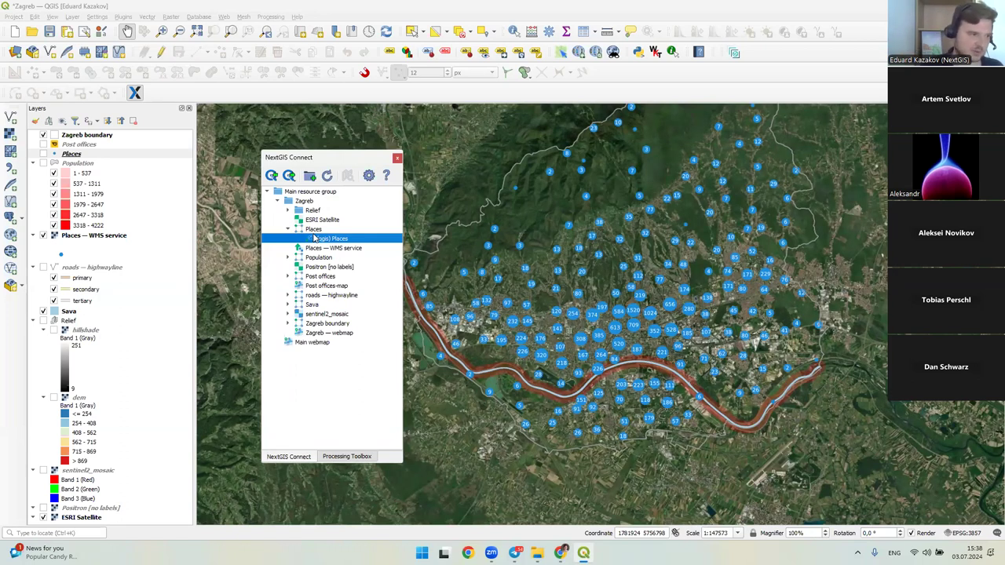
left_click(71, 154)
right_click(67, 153)
left_click(46, 154)
left_click(44, 153)
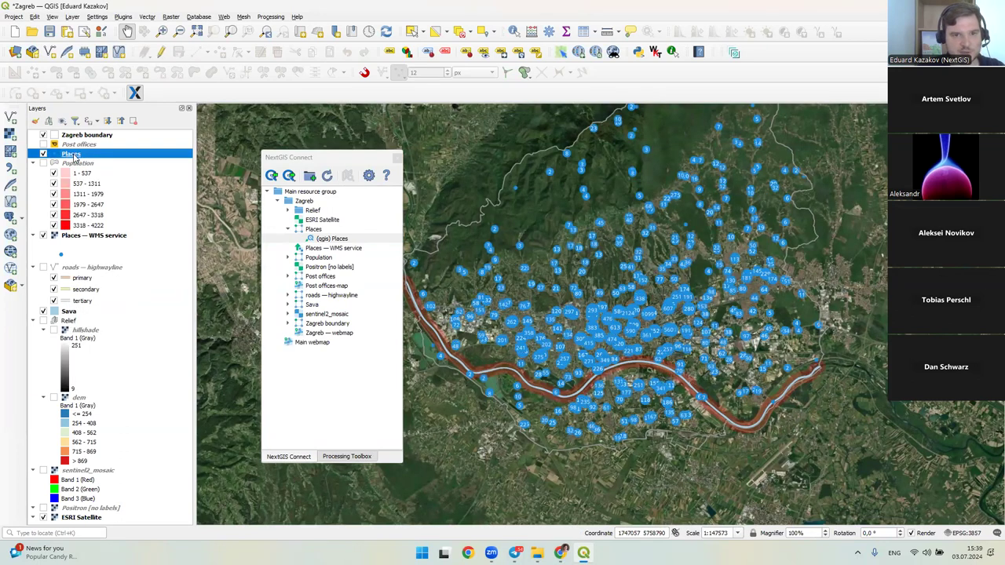
- Give Places a Single Symbol renderer with a red simple marker fill
double_click(72, 154)
left_click(291, 121)
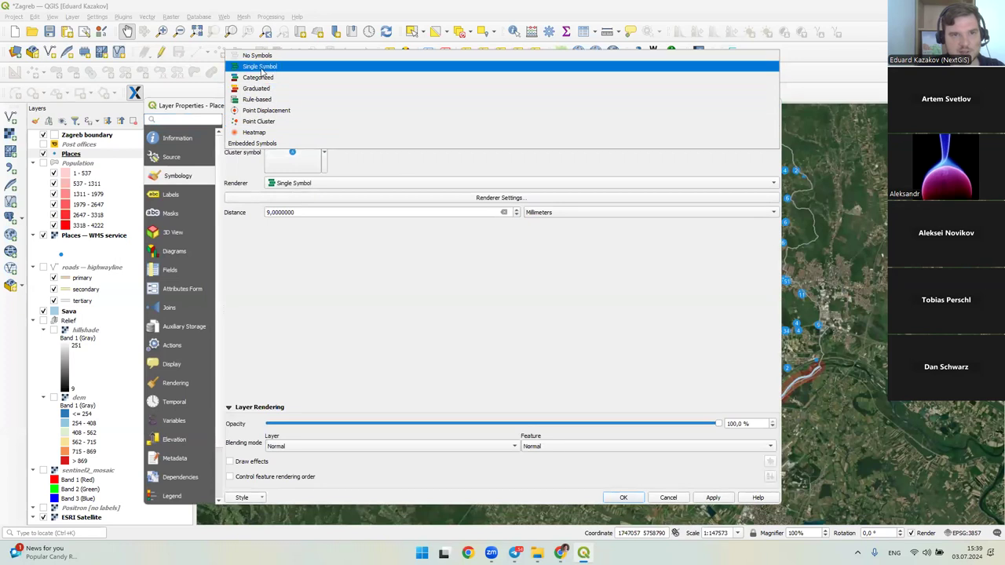
left_click(260, 67)
left_click(373, 146)
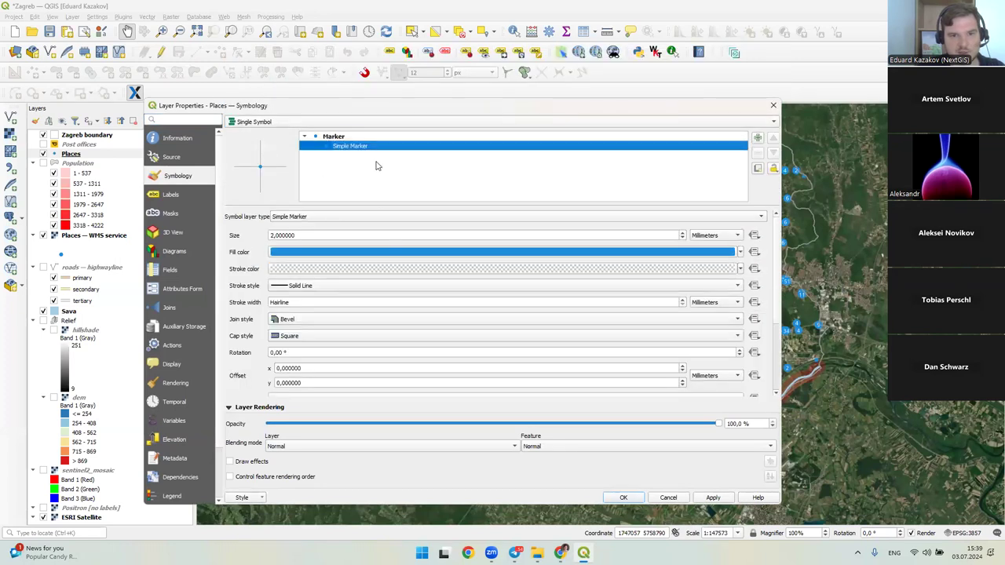
left_click(740, 252)
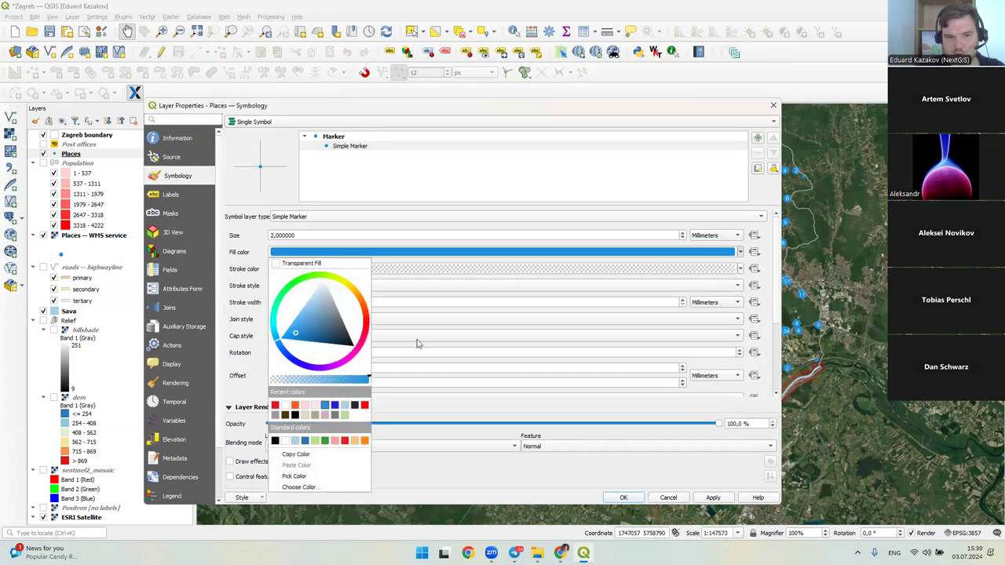
left_click(276, 408)
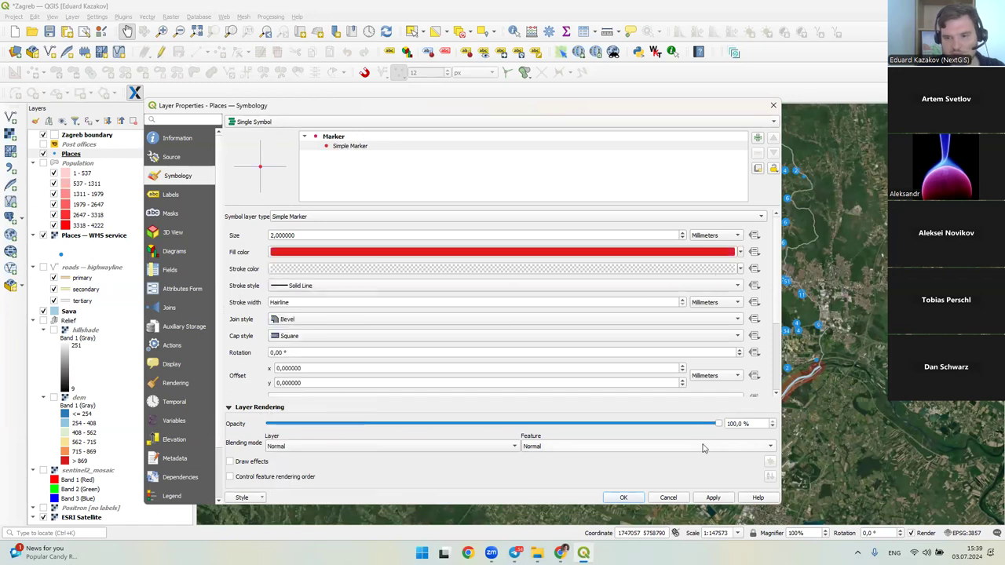
- Lower the red fill's opacity to about 47% and apply the style
scroll(683, 240, "down", 3)
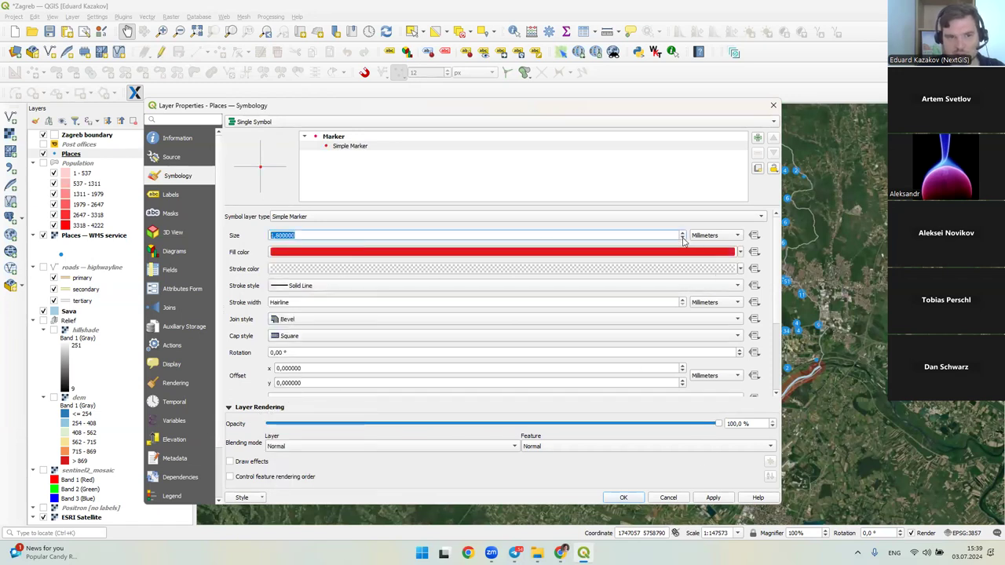
scroll(624, 426, "down", 1)
left_click_drag(652, 428, 720, 453)
left_click(518, 252)
left_click_drag(595, 325, 531, 345)
left_click(547, 410)
left_click(618, 499)
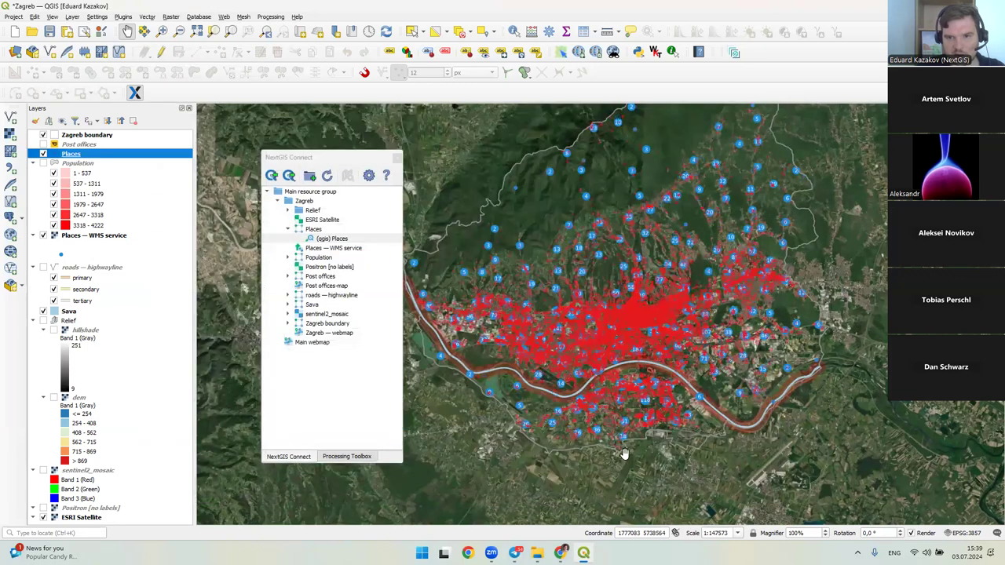
- Pan around the red Places points, then hide the Places — WMS service layer
left_click_drag(643, 421, 619, 420)
scroll(638, 320, "up", 1)
left_click_drag(638, 320, 601, 322)
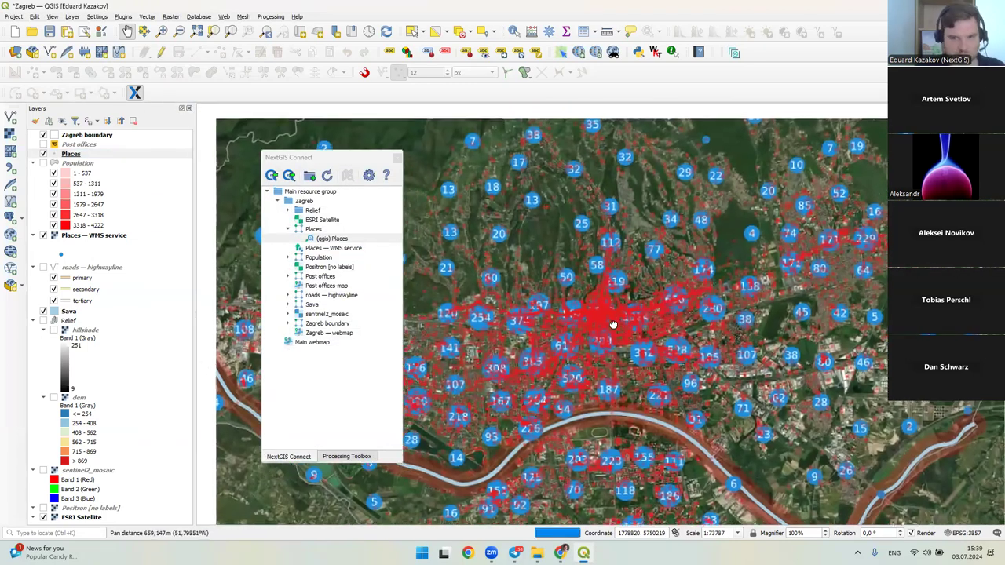
scroll(601, 322, "down", 1)
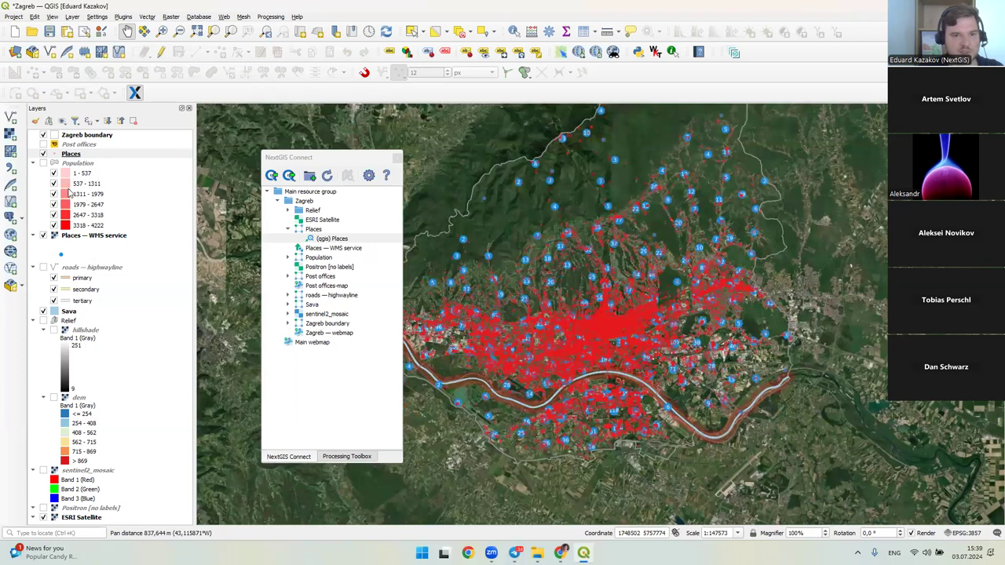
left_click(43, 235)
left_click(71, 153)
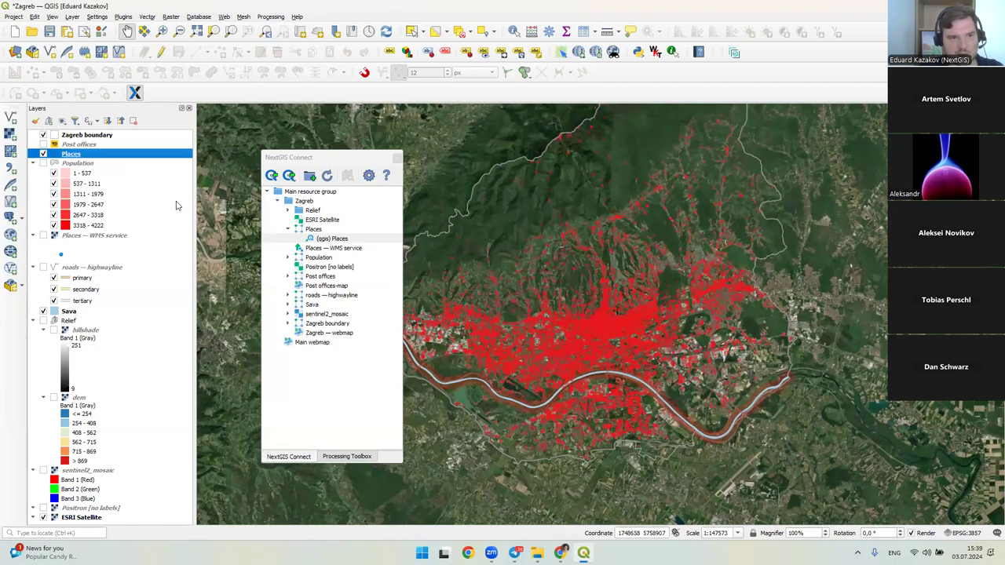
- Update the Places style on NextGIS Web, selecting the (qgis) Places style resource
right_click(78, 155)
mouse_move(130, 237)
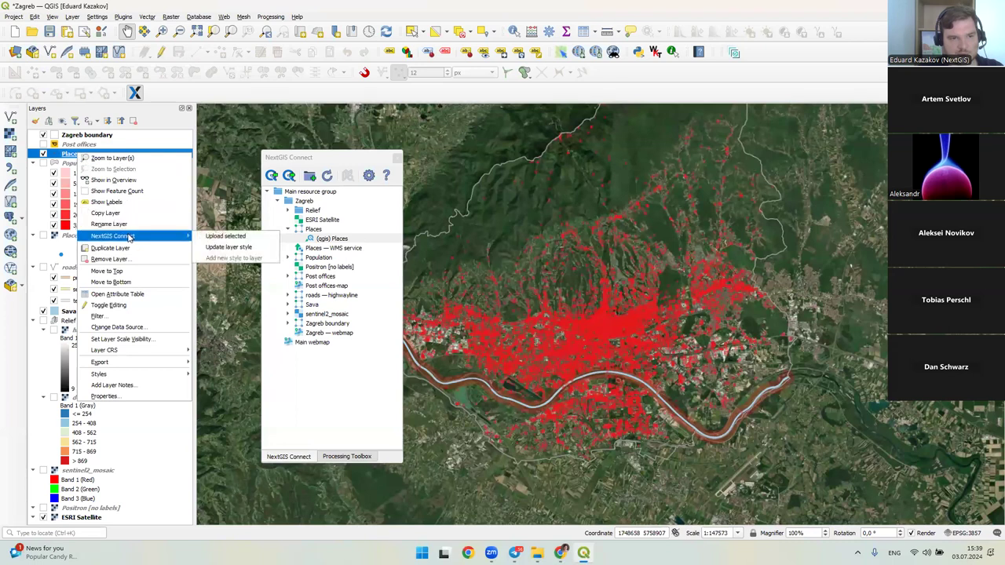
left_click(239, 250)
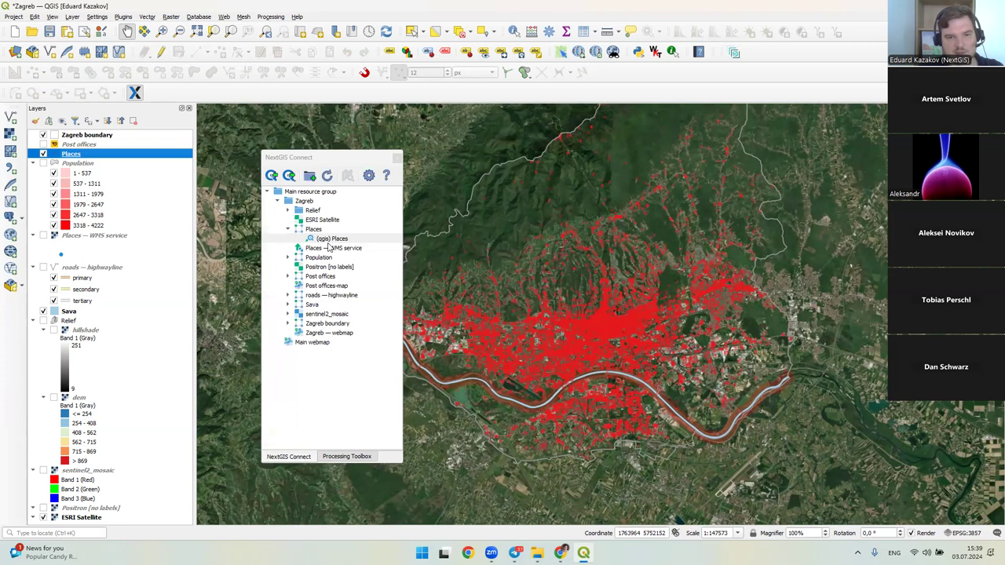
left_click(327, 240)
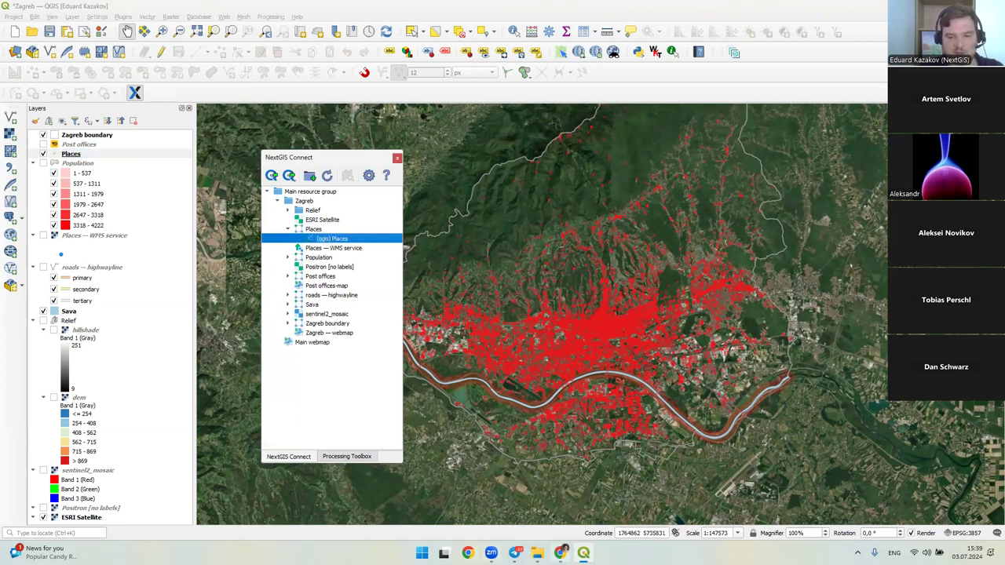
- Switch to Chrome and find the demo-event resource page among the open tabs
left_click(560, 553)
left_click(271, 10)
left_click(385, 8)
left_click(443, 9)
left_click(550, 9)
left_click(363, 7)
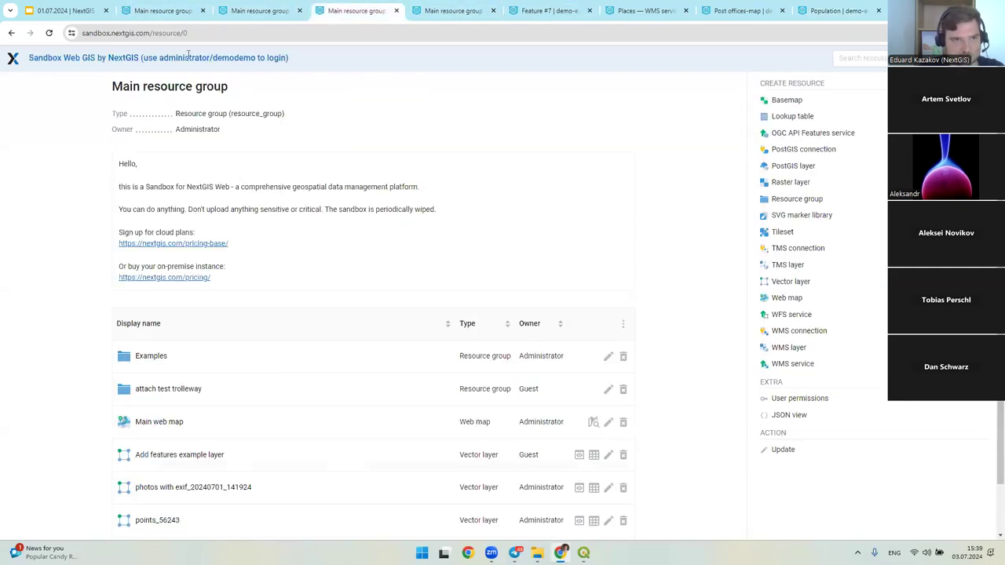
- Open the Zagreb — webmap from the demo-event Main resource group and hide Post offices
left_click(153, 10)
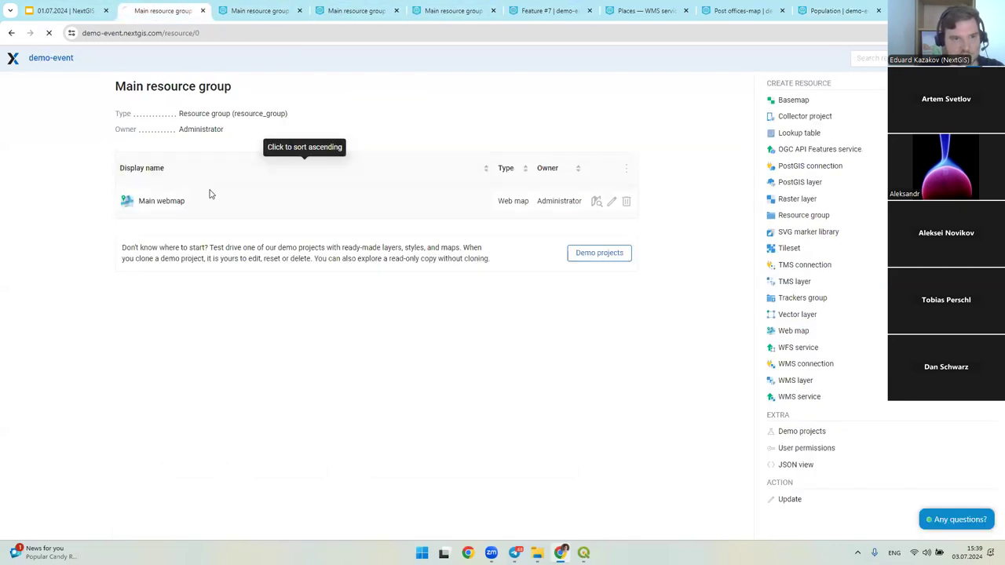
left_click(161, 208)
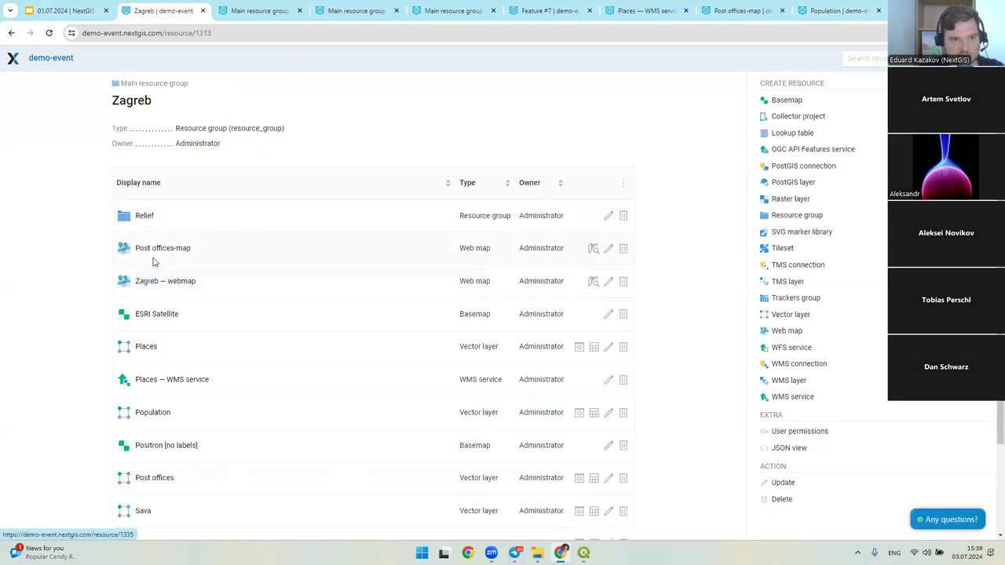
left_click(593, 281)
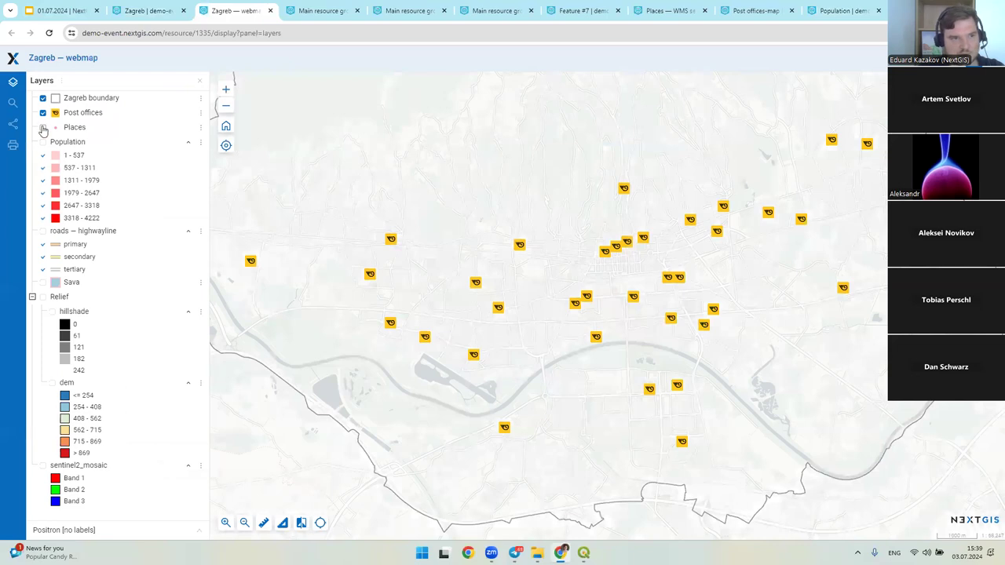
left_click(42, 112)
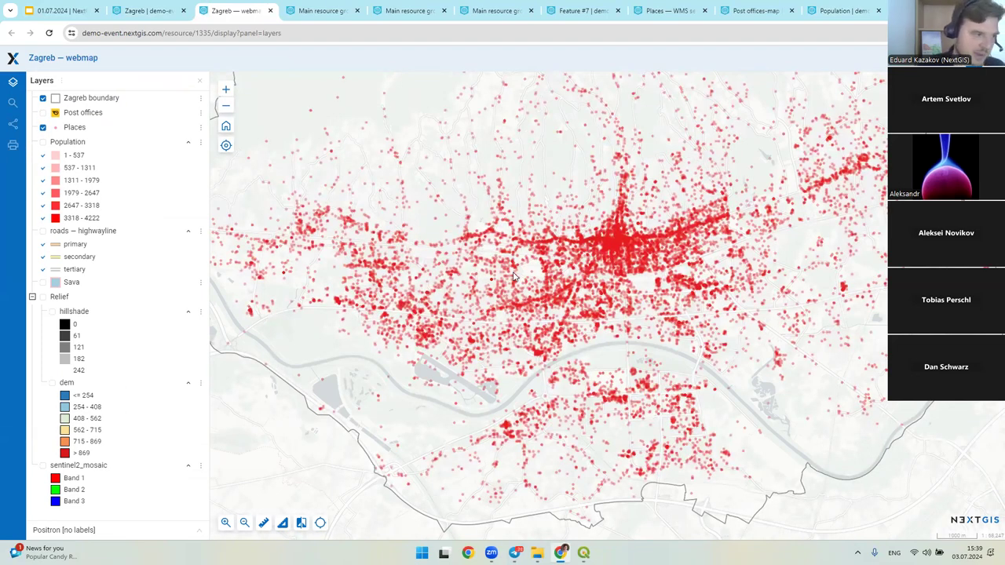
scroll(516, 276, "down", 1)
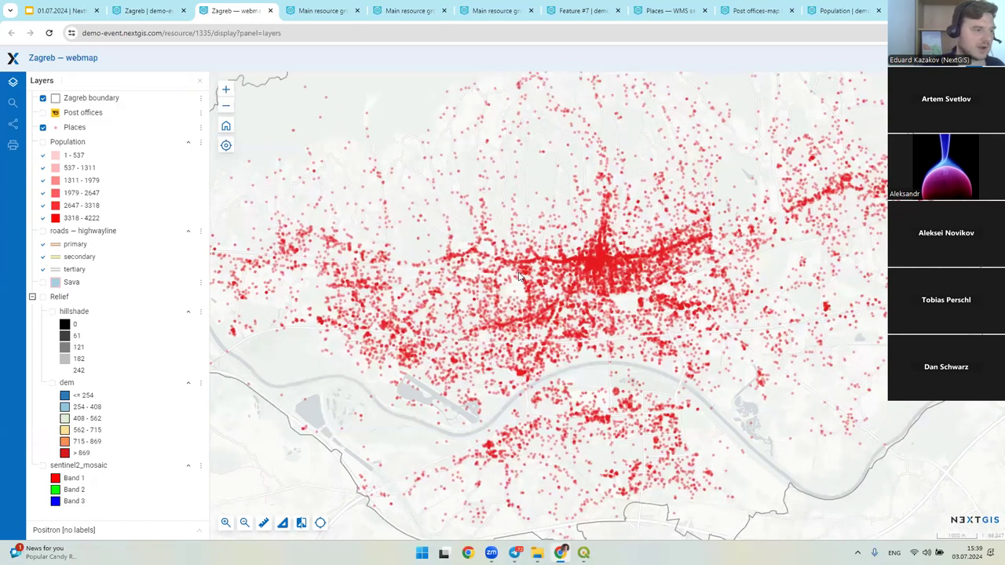
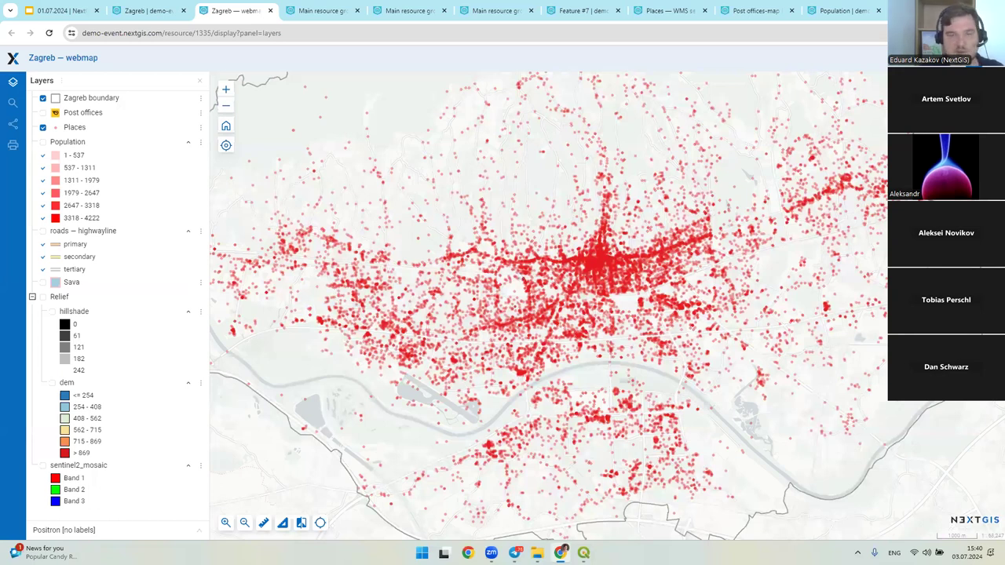
- Back in QGIS, view the Places layer's renderer options unchanged, then drag the NextGIS Connect panel right
key("alt+Tab")
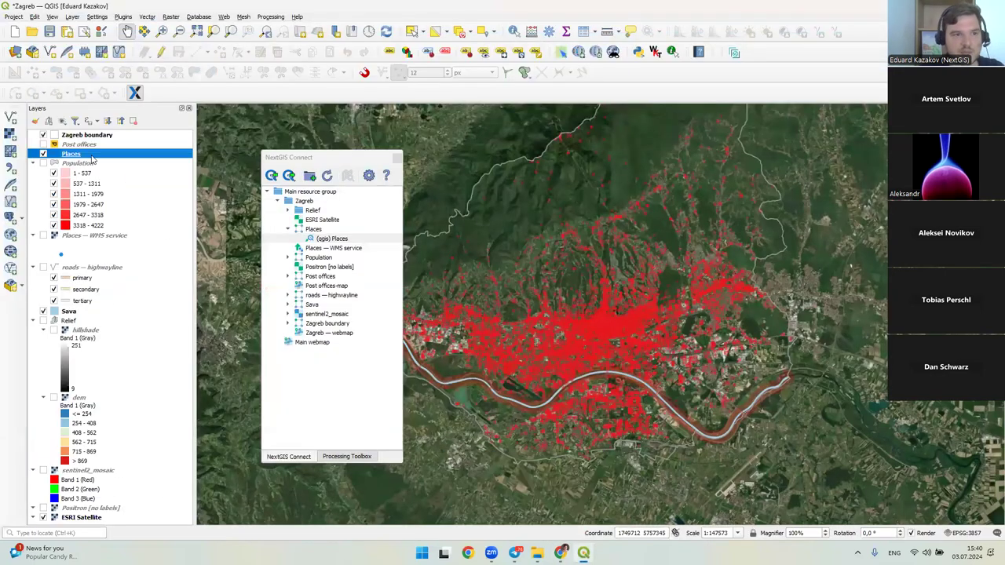
double_click(92, 156)
left_click(320, 124)
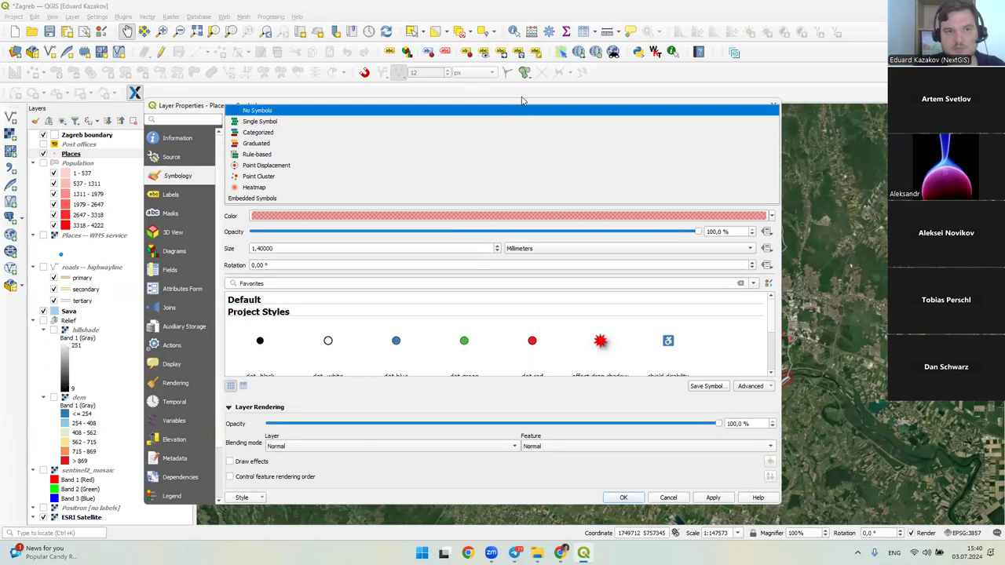
left_click(781, 99)
left_click(773, 105)
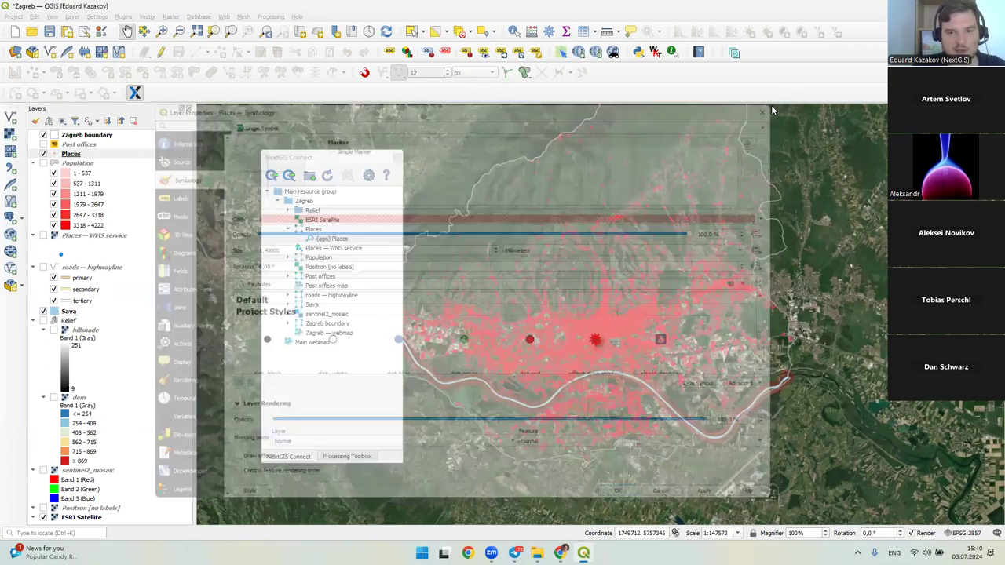
left_click_drag(343, 163, 741, 154)
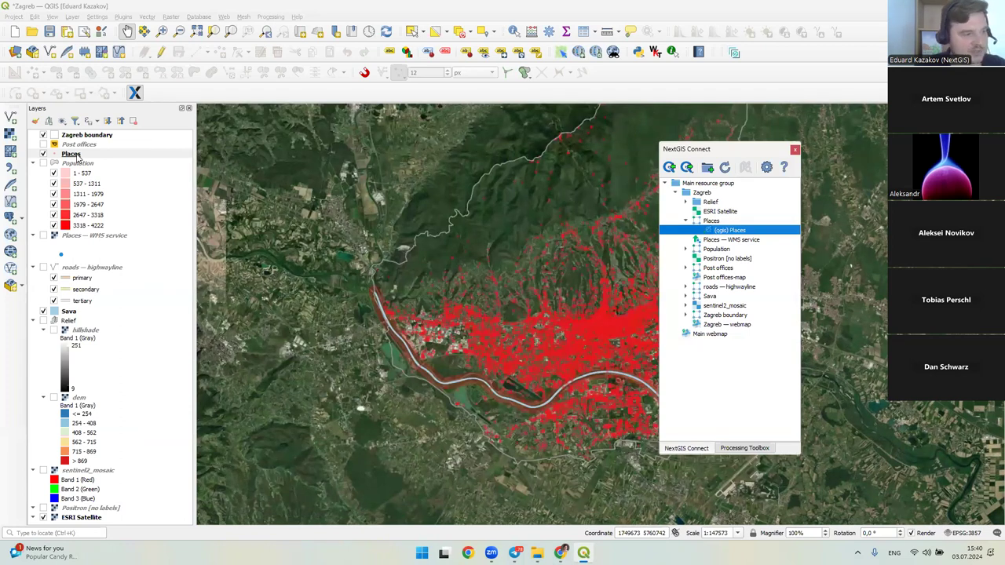
- Rename the Places layer's current style to 'red points'
right_click(79, 155)
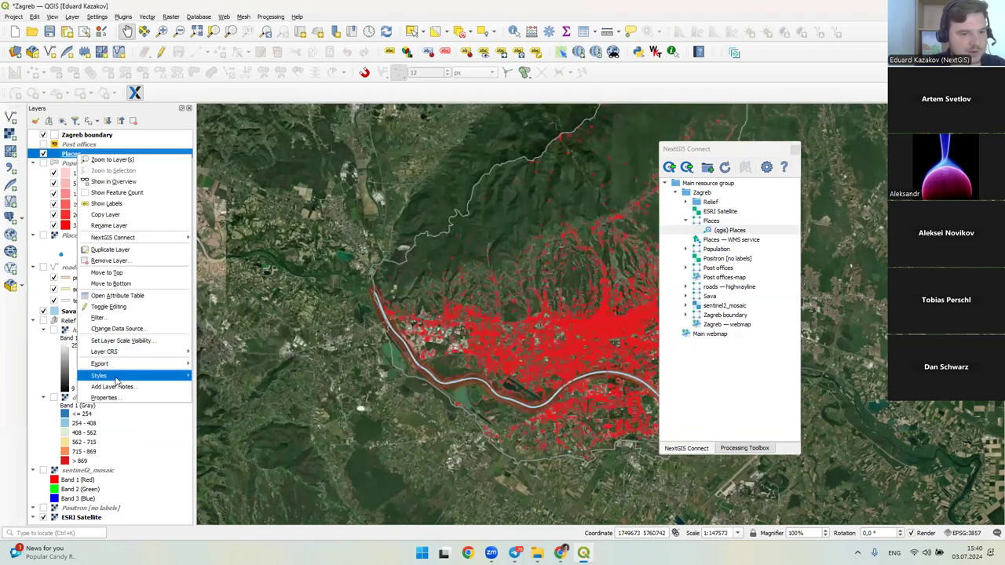
mouse_move(118, 377)
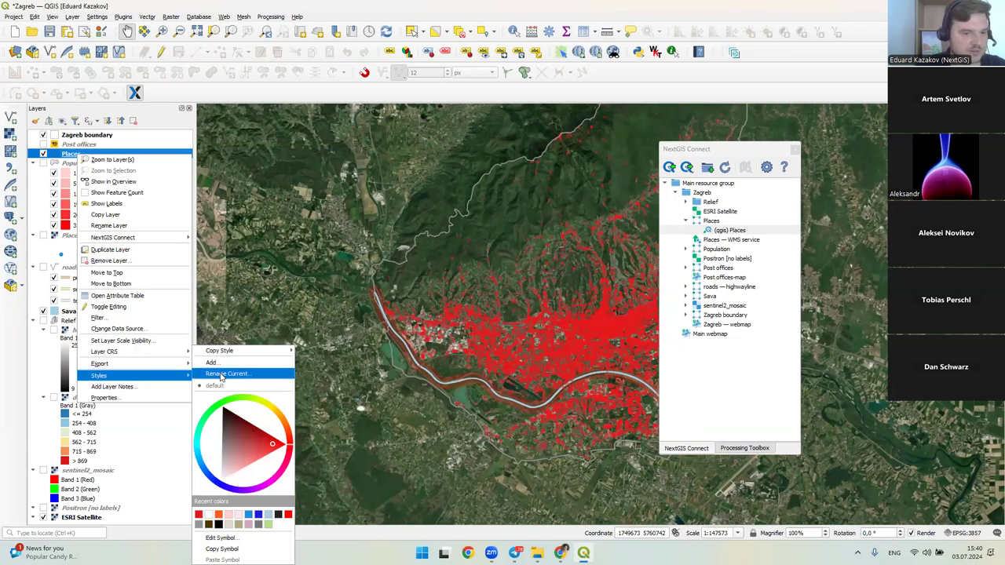
left_click(219, 376)
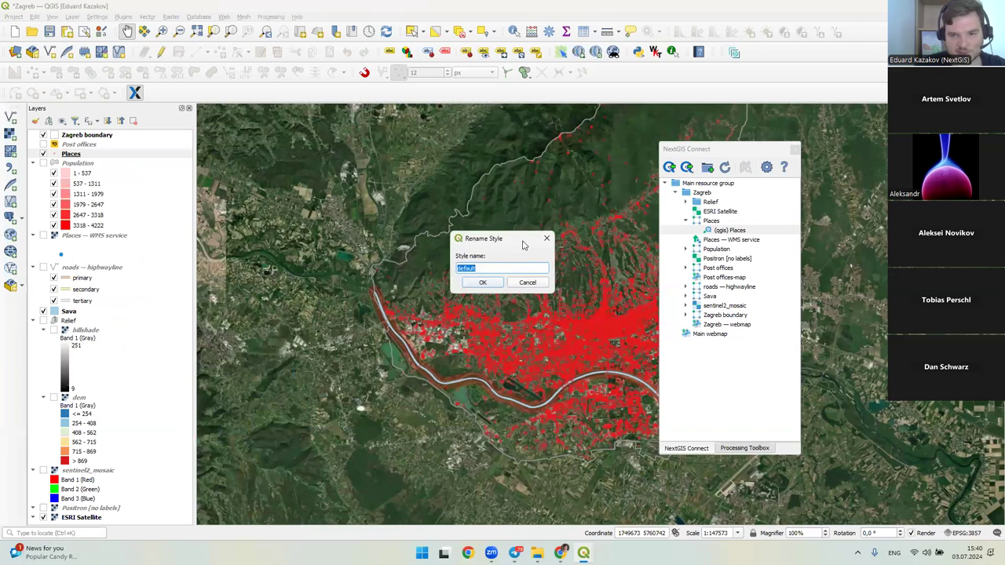
type("red point")
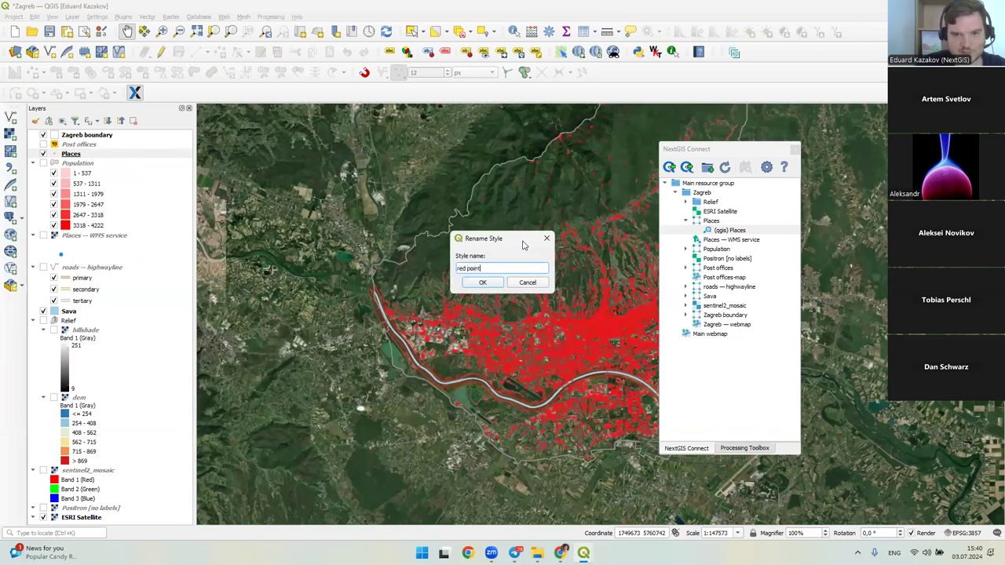
key("Return")
- Add a new Places style named 'blue points'
right_click(98, 154)
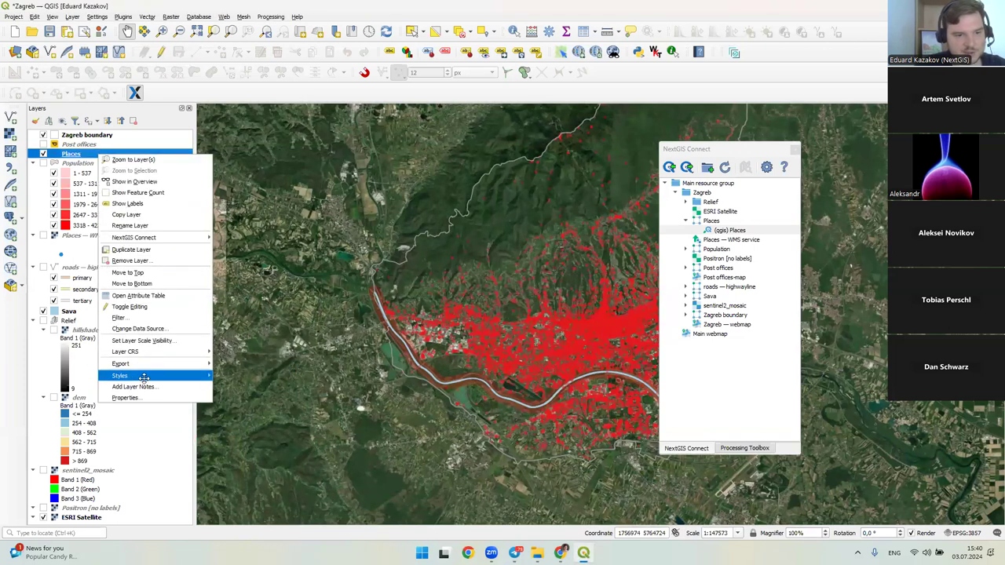
mouse_move(143, 378)
left_click(236, 370)
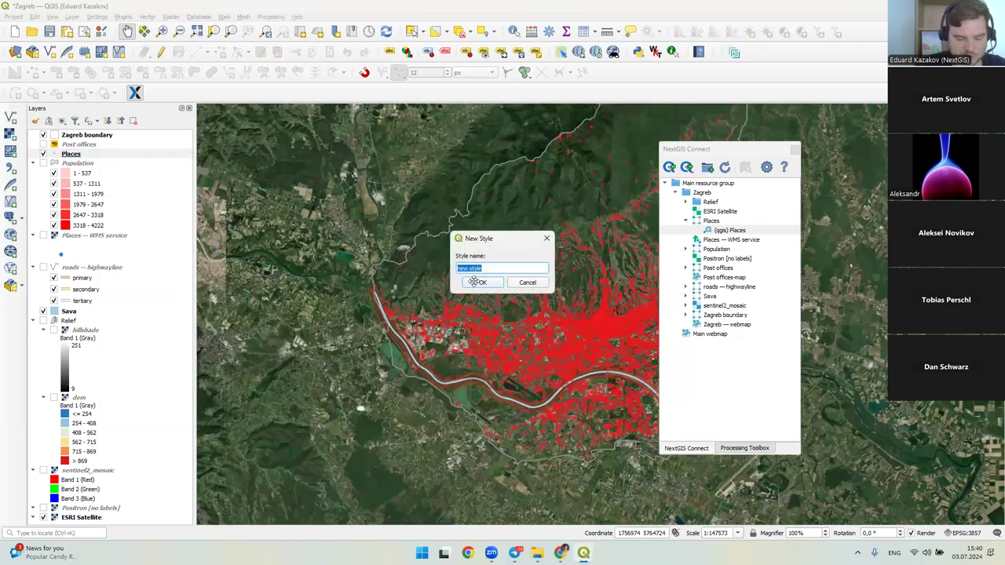
type("blue points")
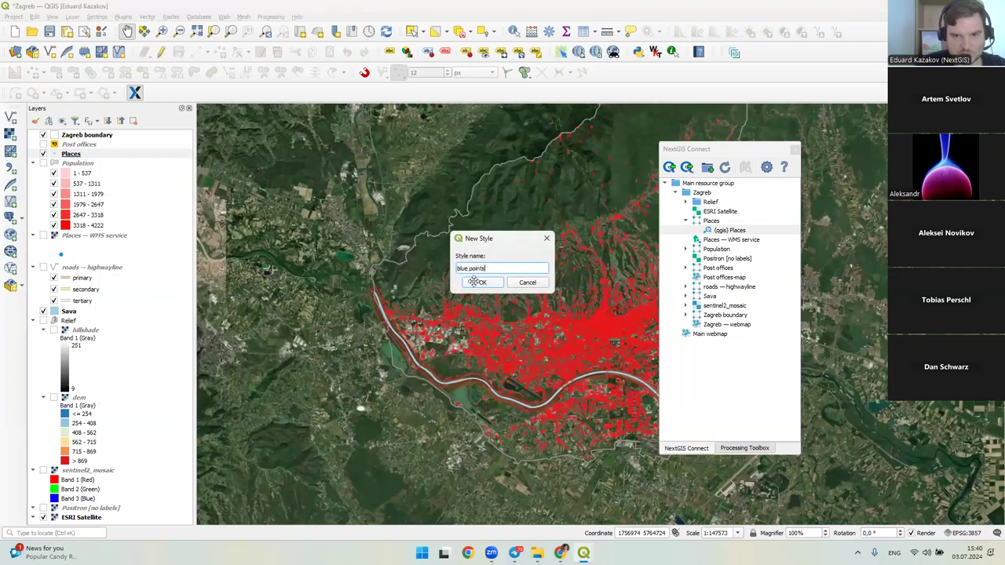
left_click(477, 282)
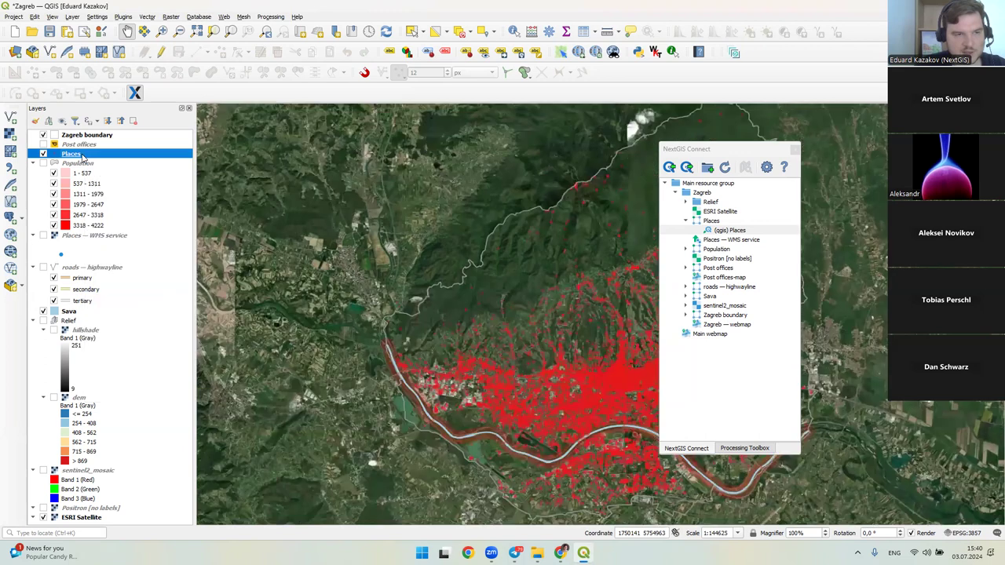
- Give the Places Simple Marker a blue fill at 40% opacity and apply it
double_click(75, 154)
left_click(350, 146)
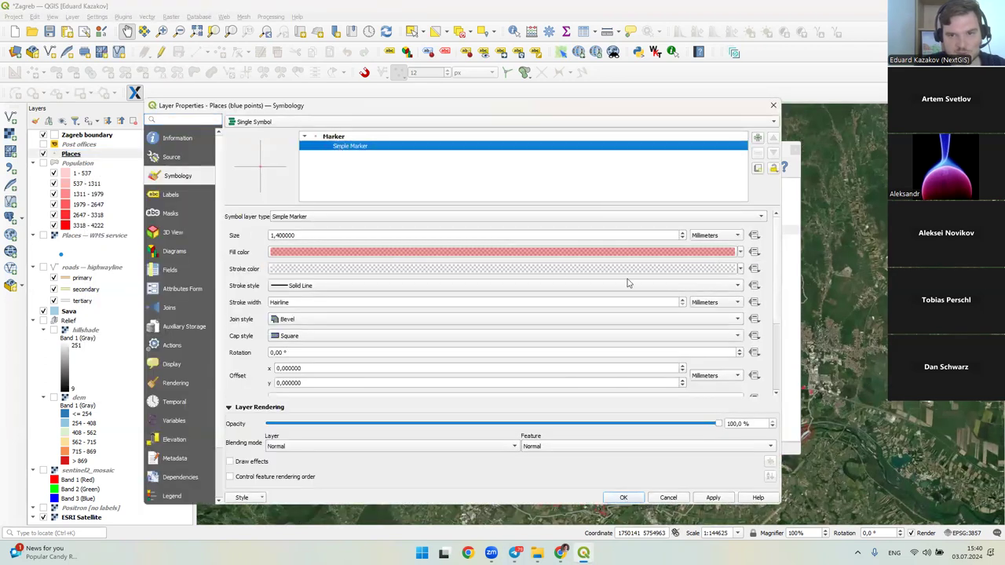
left_click(740, 254)
left_click(336, 406)
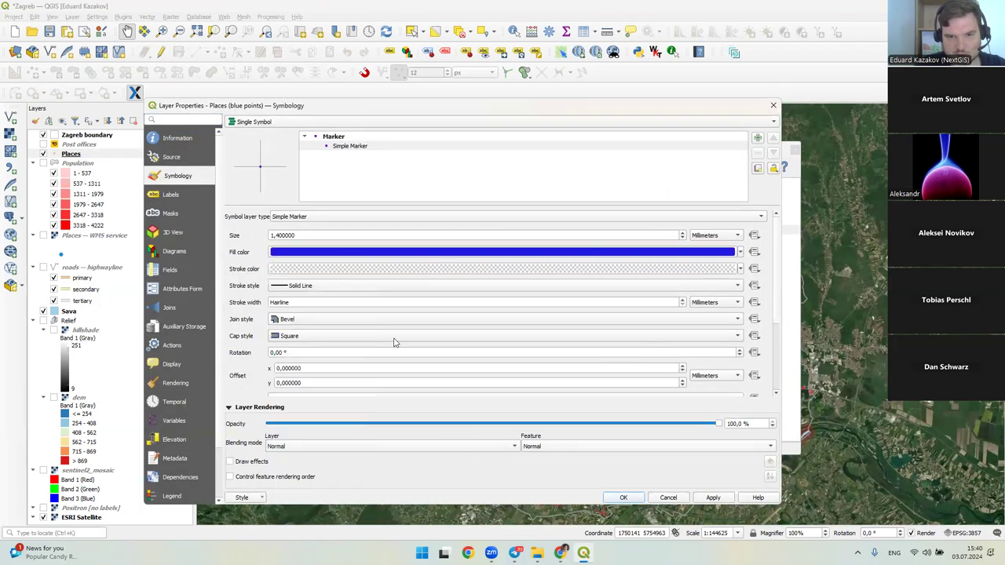
left_click(491, 252)
left_click(530, 327)
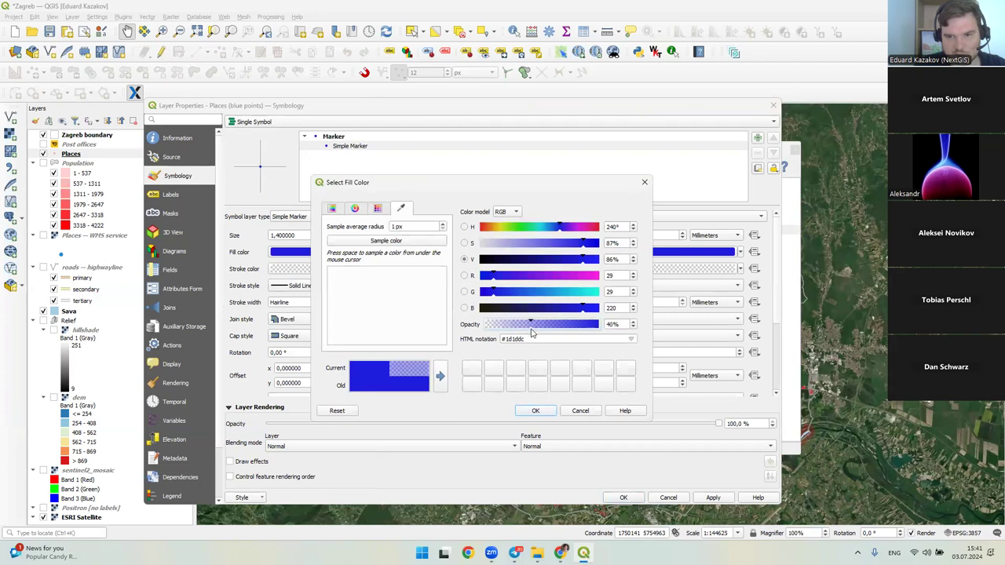
left_click(535, 410)
left_click(623, 498)
left_click_drag(581, 346, 531, 306)
scroll(542, 329, "up", 1)
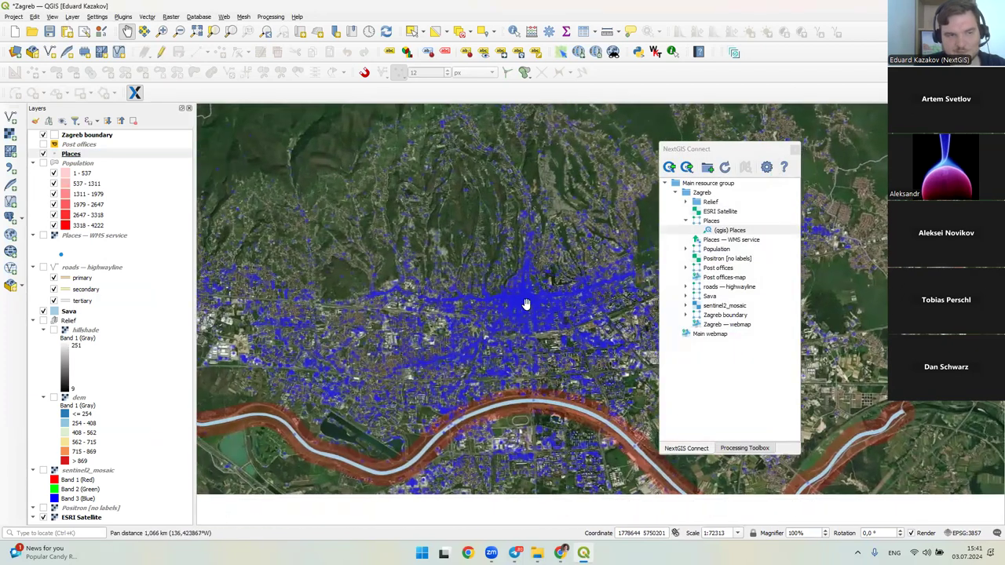
right_click(92, 154)
mouse_move(138, 374)
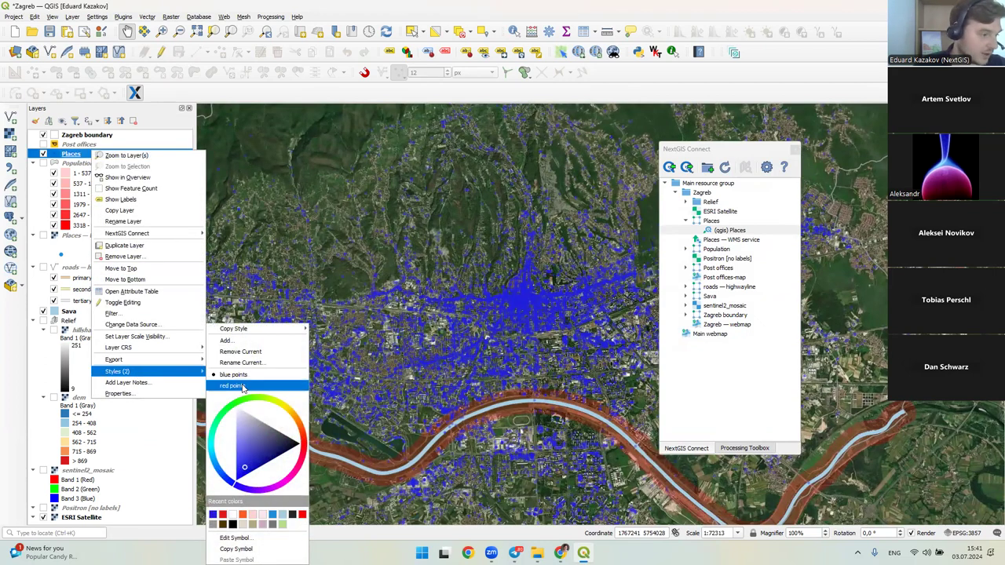
left_click(243, 387)
right_click(133, 155)
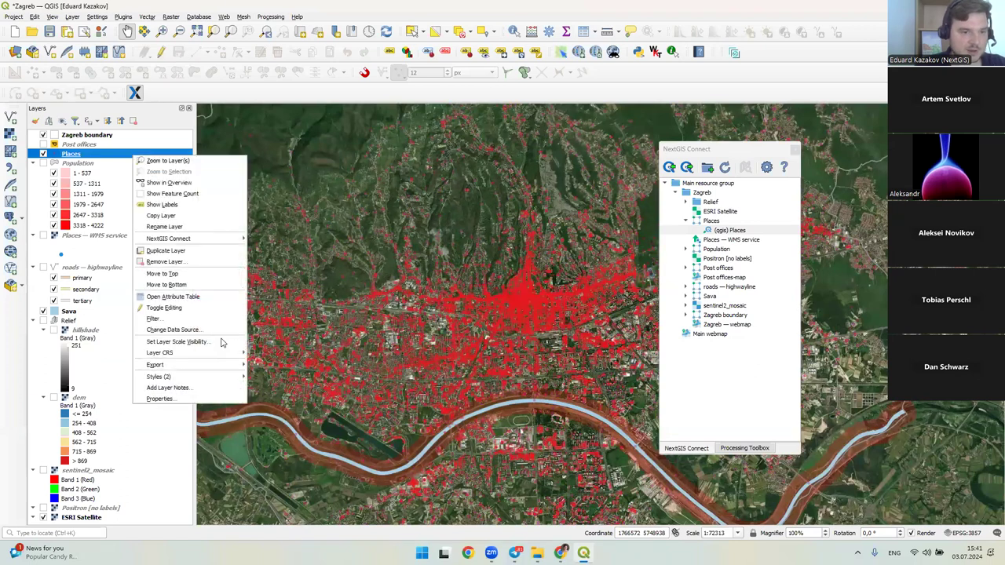
mouse_move(158, 376)
left_click(265, 375)
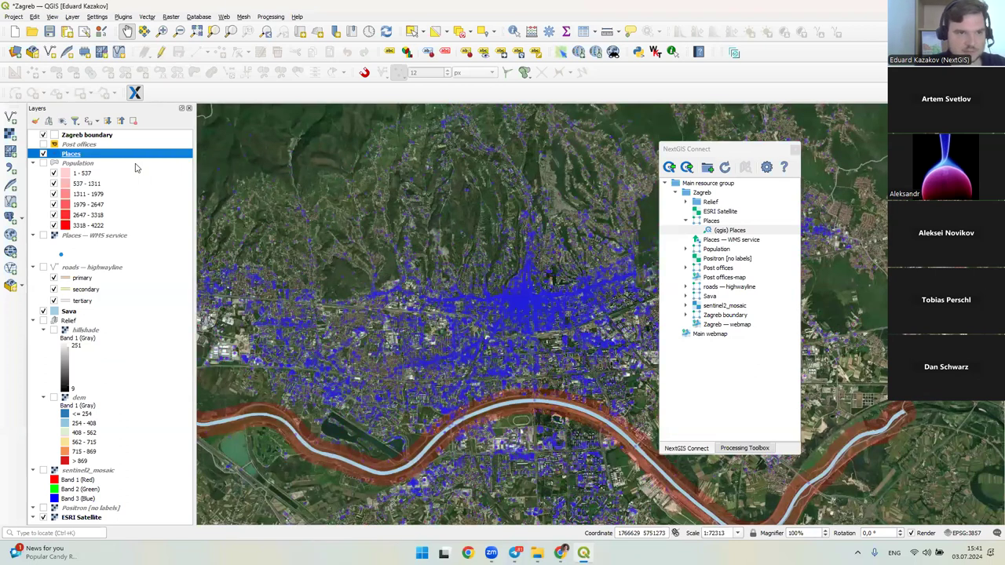
right_click(135, 167)
left_click(298, 384)
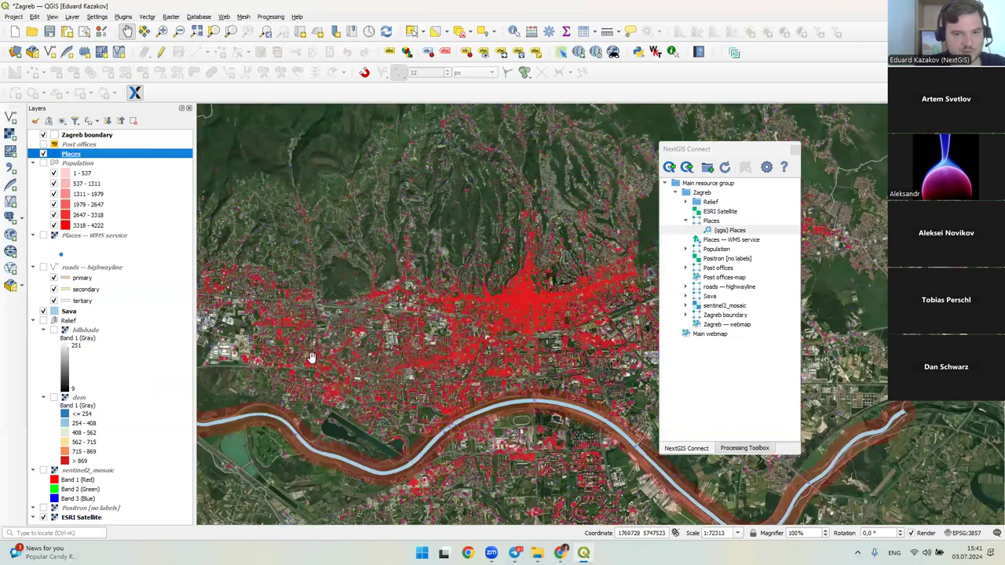
right_click(120, 155)
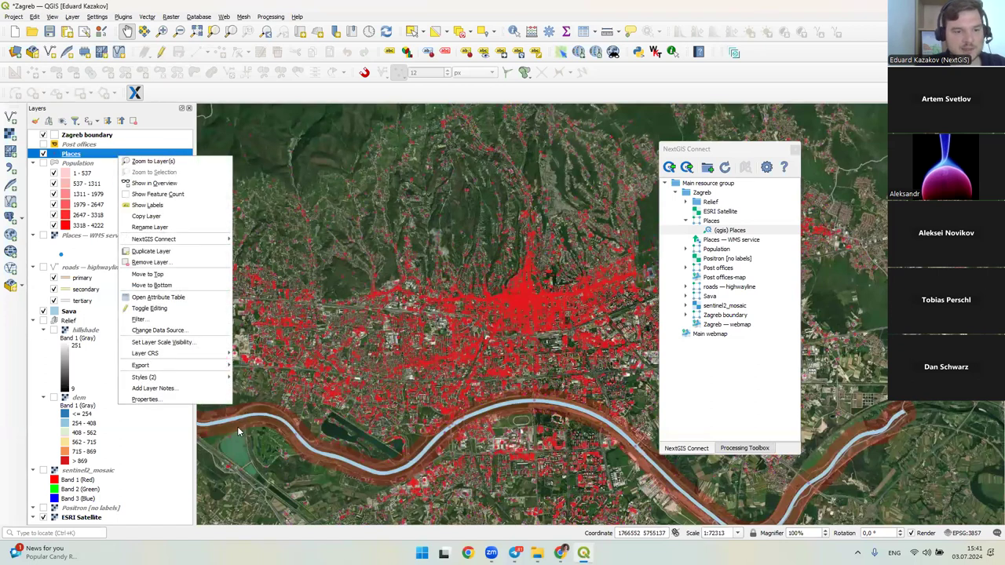
mouse_move(189, 376)
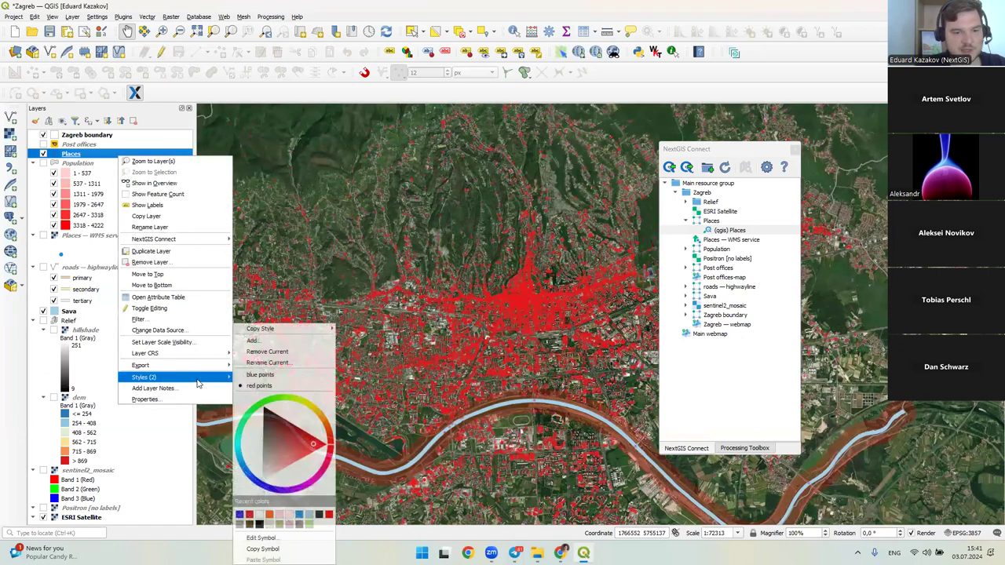
left_click(267, 375)
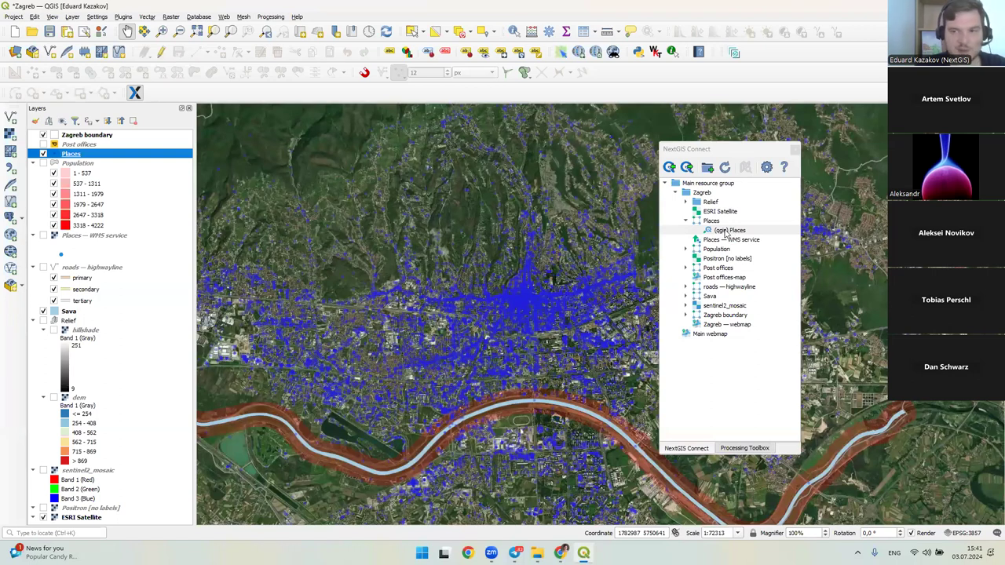
left_click(723, 221)
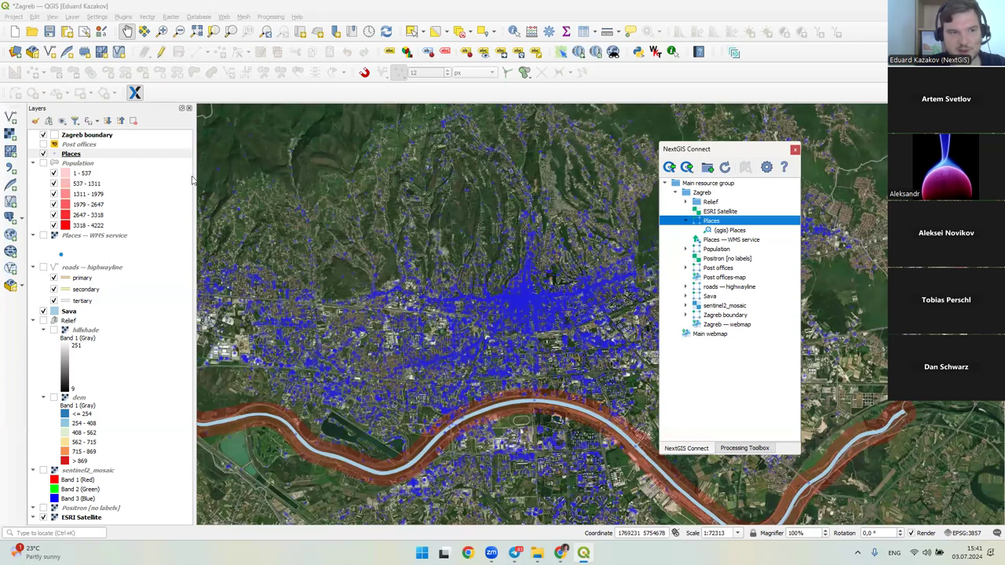
- Upload the blue points style to the Places layer on NextGIS Web
right_click(71, 156)
mouse_move(91, 241)
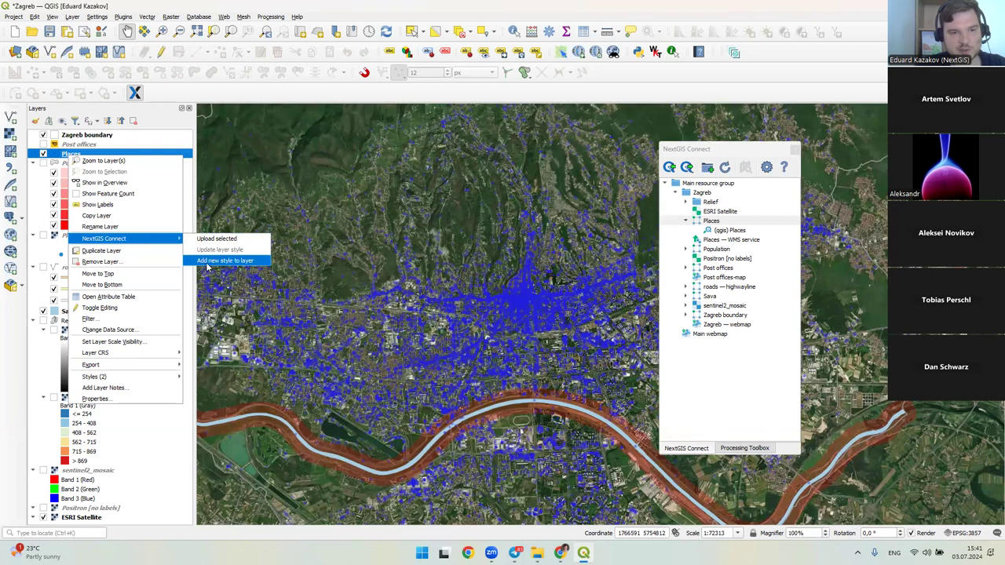
left_click(243, 263)
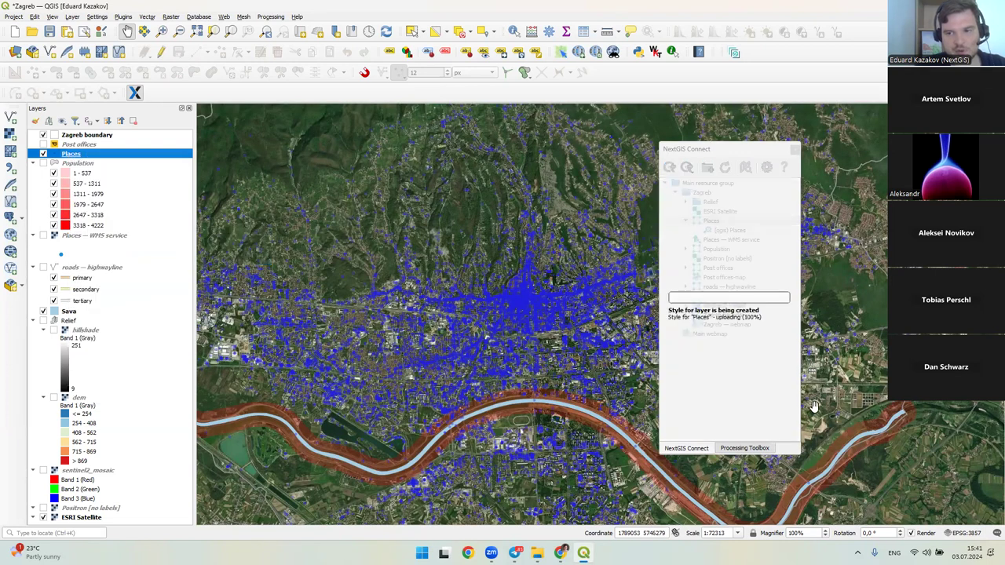
- Open the Places resource from the NextGIS Connect tree in Web GIS
left_click(746, 231)
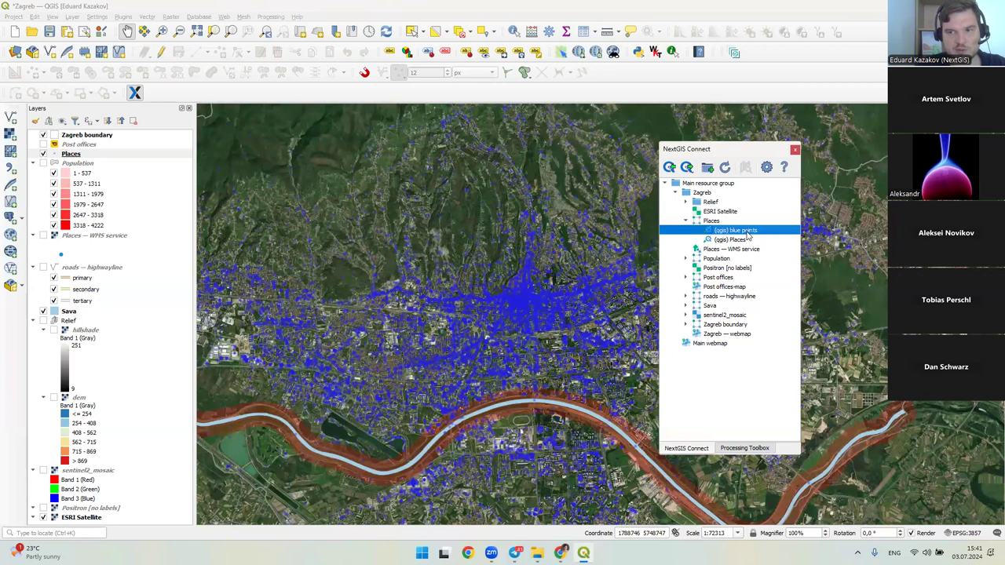
right_click(709, 221)
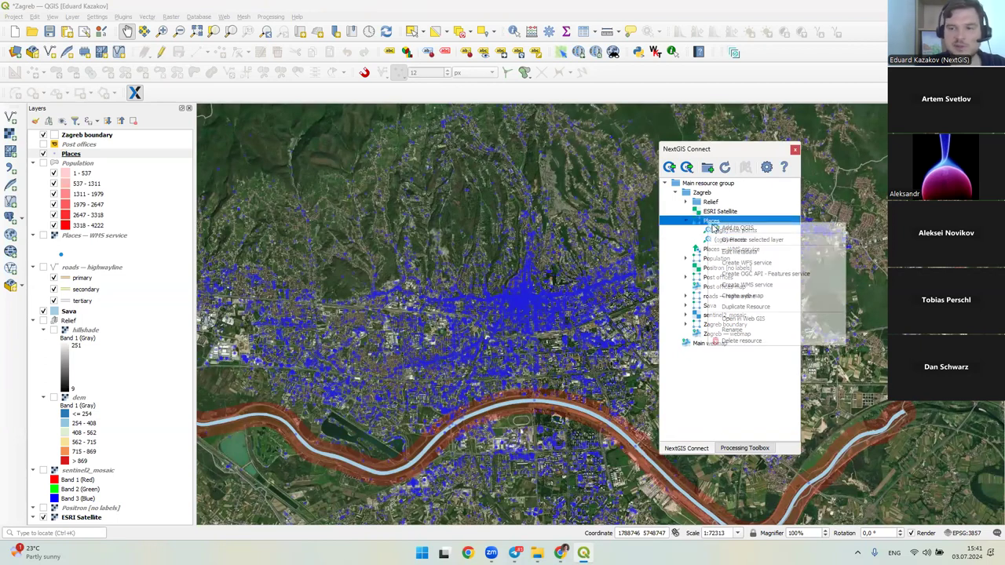
left_click(742, 320)
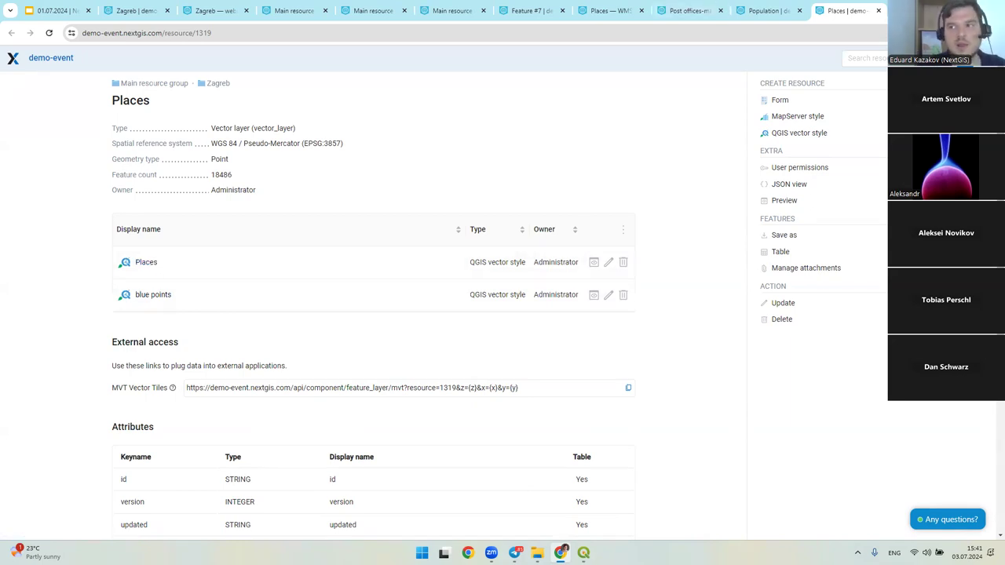
- Briefly reveal QGIS behind Chrome, then return to the Google Slides presentation
double_click(895, 8)
left_click(864, 111)
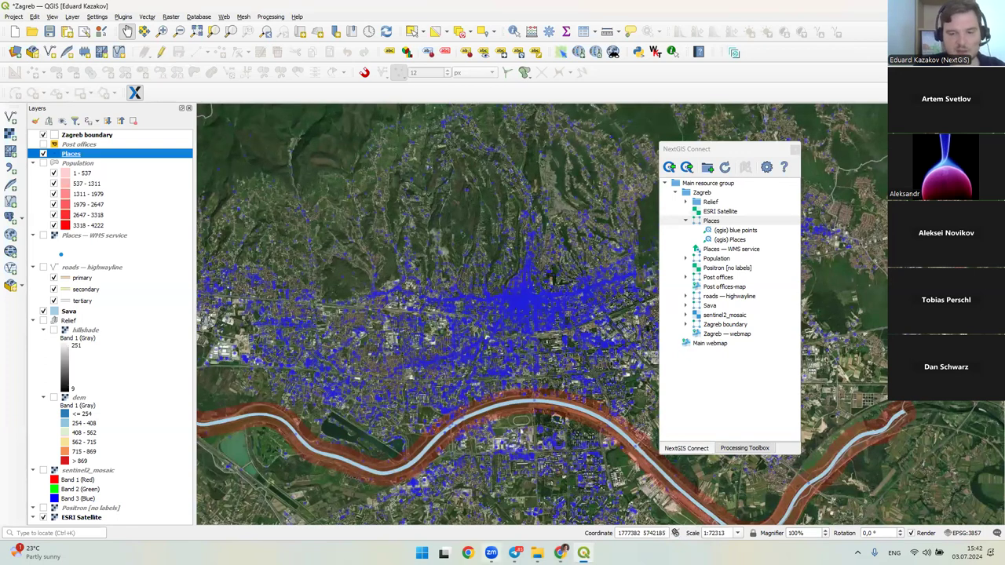
left_click(468, 552)
left_click(55, 10)
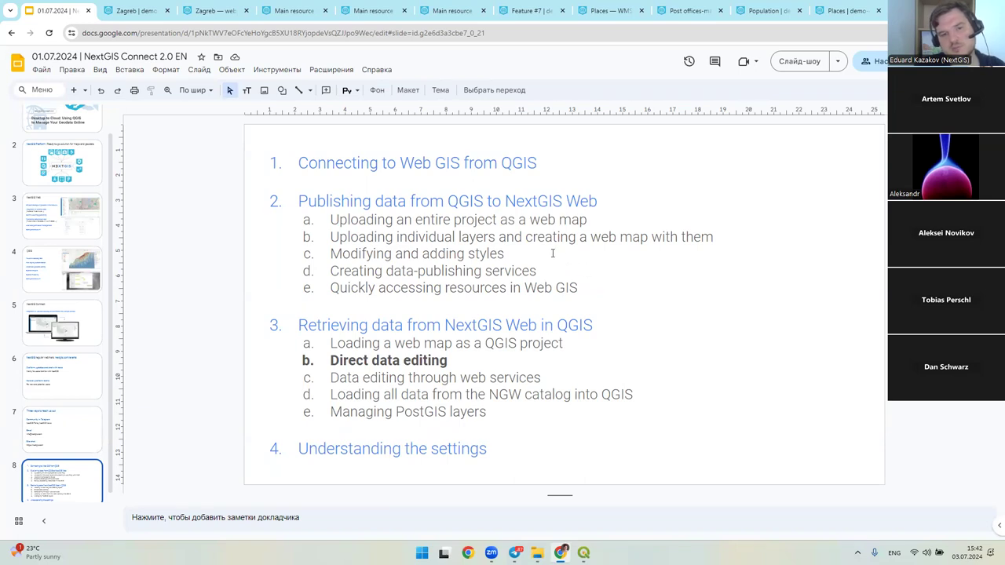
- Add land_use_polygon.gpkg from the Zagreb_project folder as a QGIS layer
key("alt+Tab")
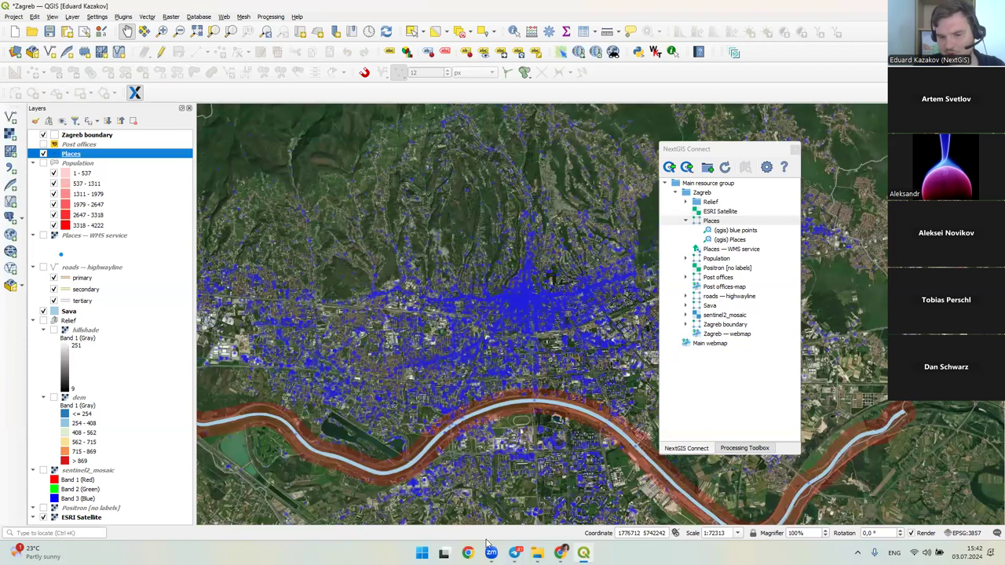
left_click(537, 553)
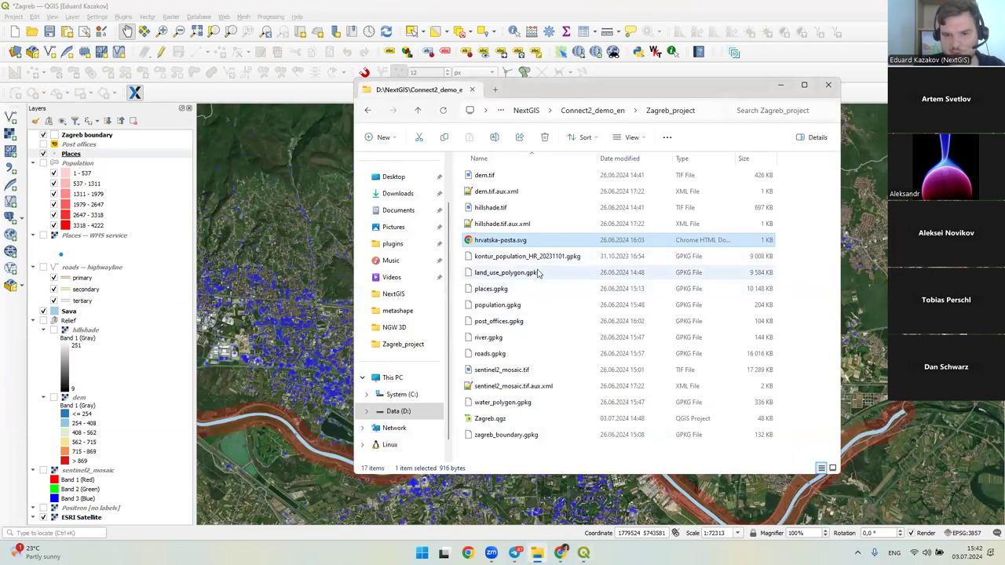
left_click(523, 274)
left_click_drag(538, 276, 110, 149)
- Place the land_use_polygon layer just below Post offices
left_click(110, 149)
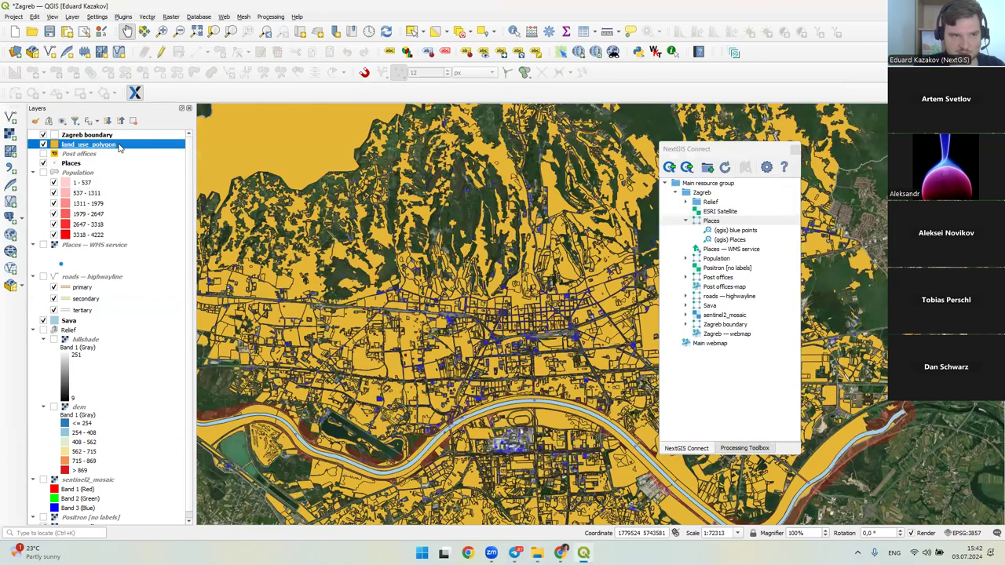
left_click_drag(126, 155, 125, 157)
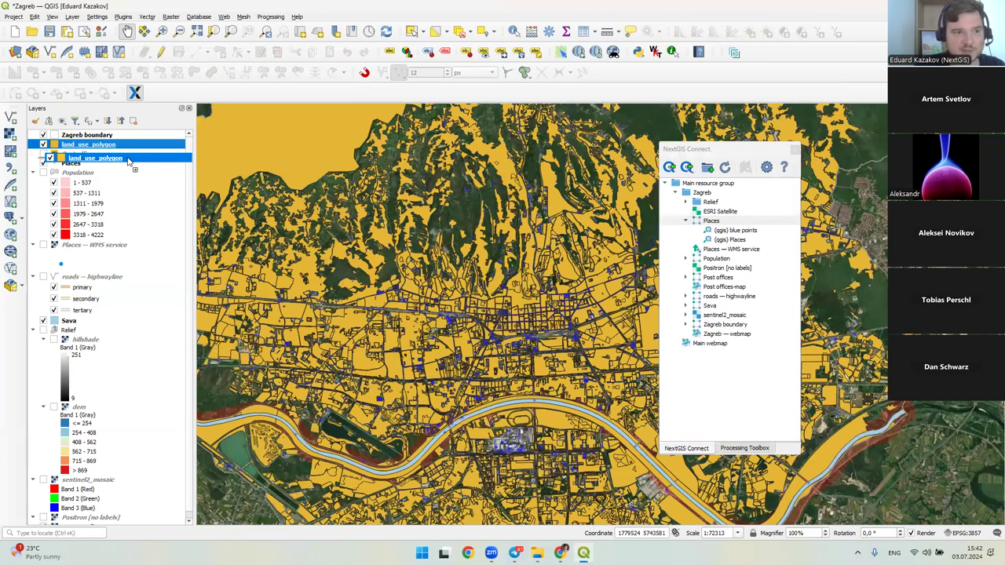
scroll(474, 281, "down", 1)
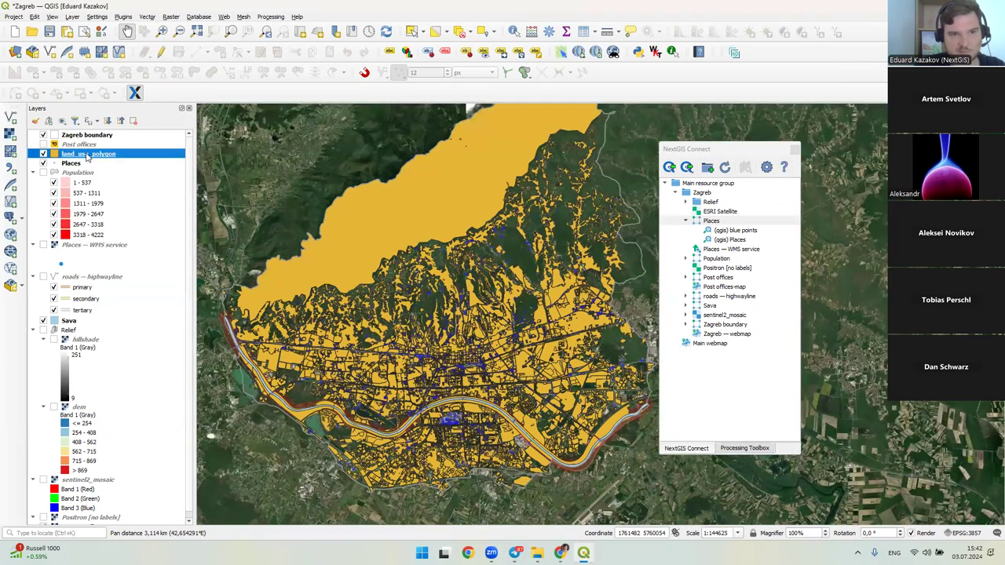
- Style land_use_polygon as Categorized by the class field, one category per value
double_click(88, 155)
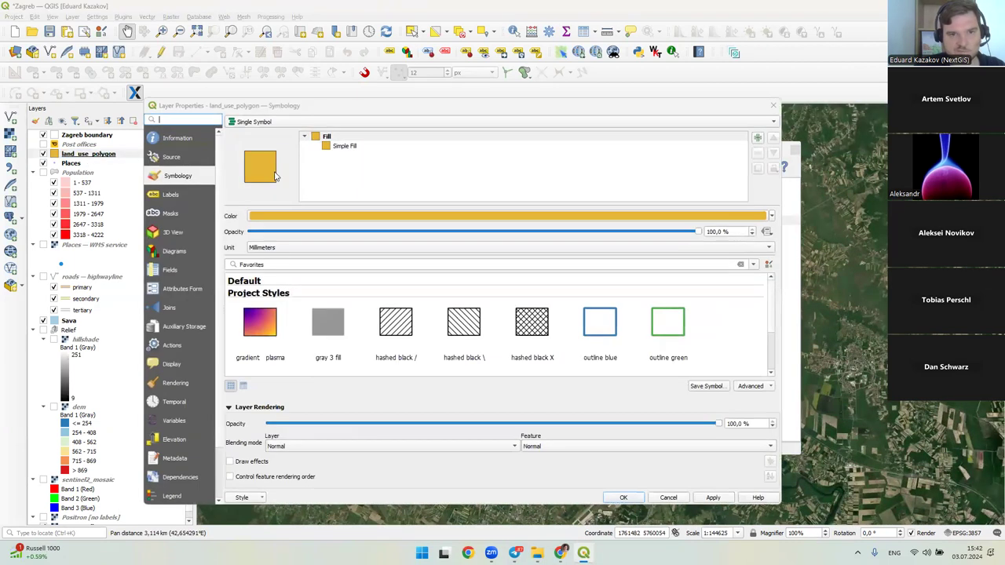
left_click(310, 122)
left_click(320, 133)
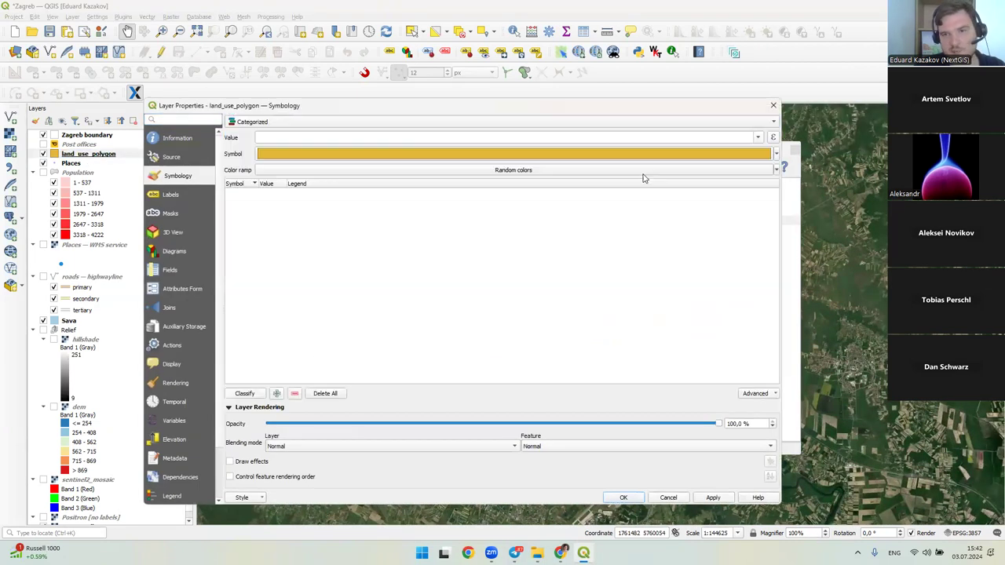
left_click(758, 138)
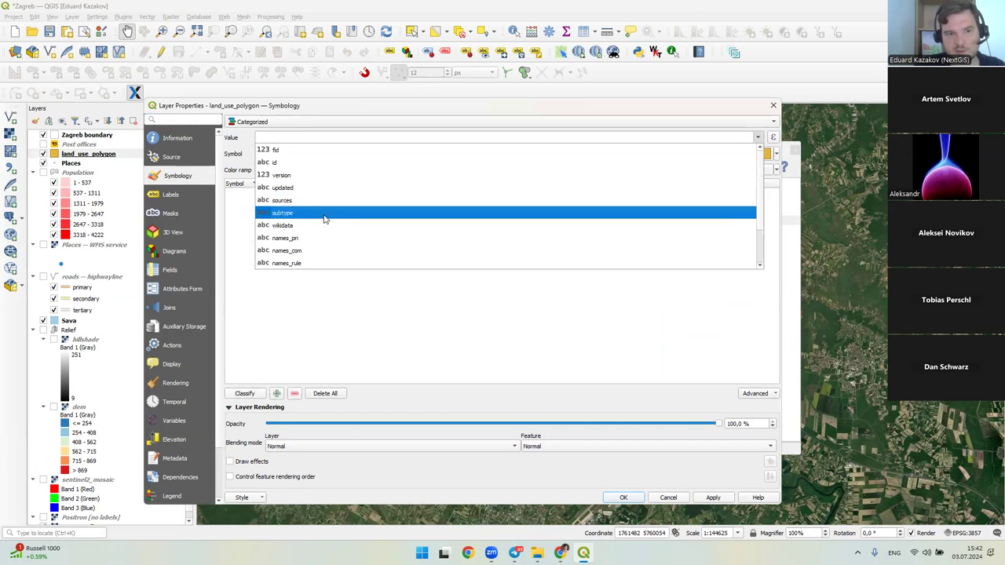
scroll(320, 216, "down", 1)
left_click(312, 241)
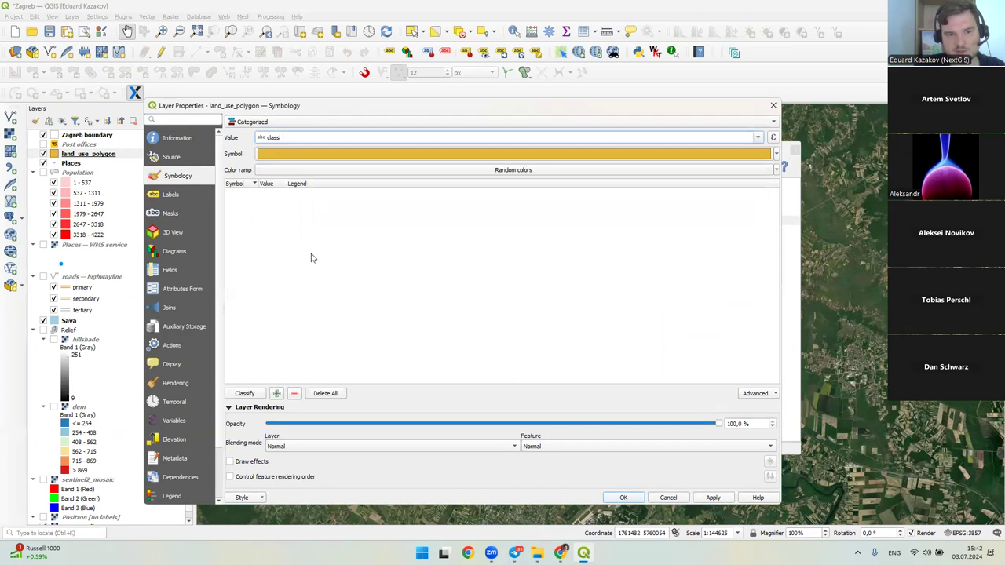
left_click(244, 393)
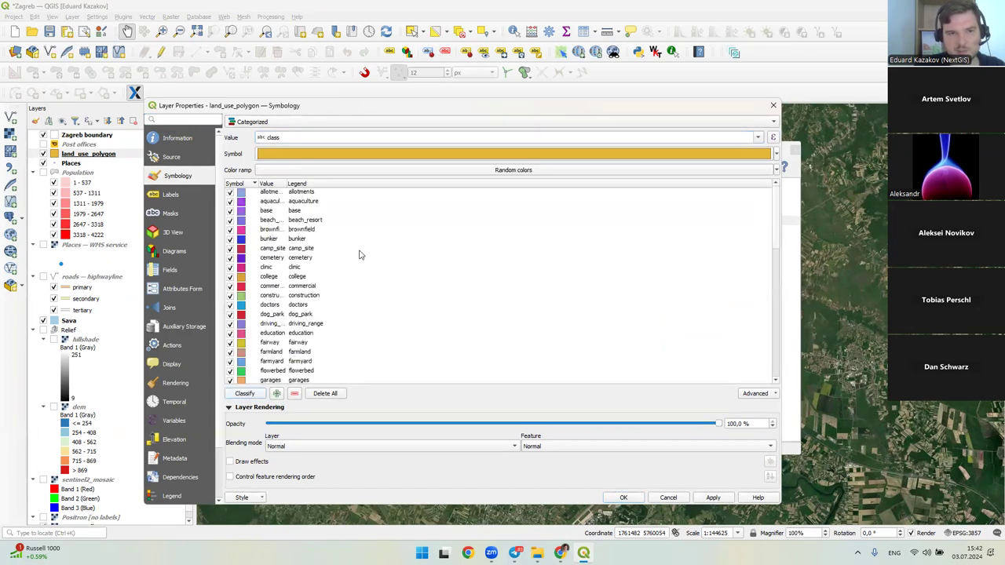
scroll(361, 250, "down", 3)
scroll(360, 244, "up", 3)
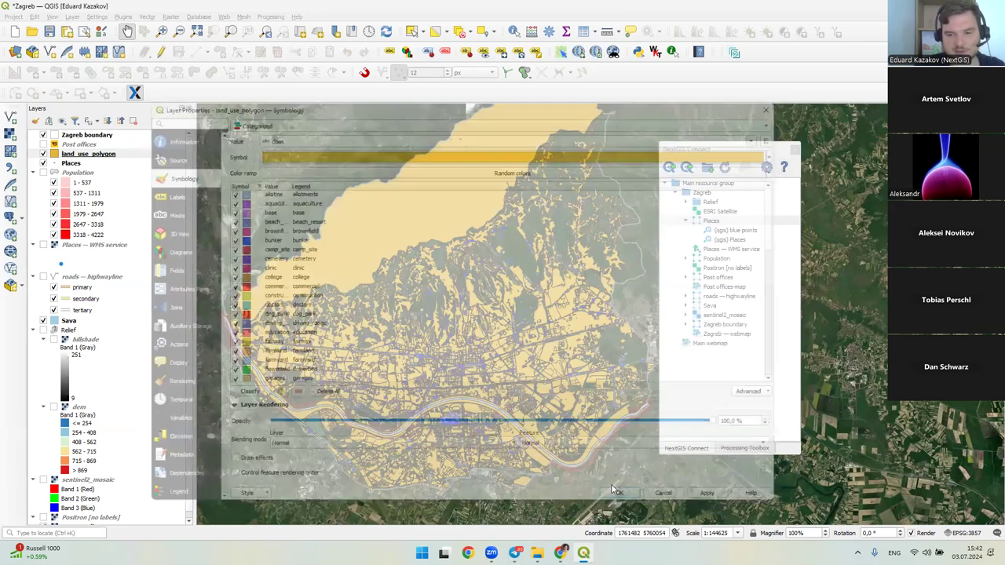
left_click(623, 498)
- Move land_use_polygon down to sit just above sentinel2_mosaic
left_click_drag(444, 327, 413, 333)
left_click_drag(90, 154, 142, 480)
left_click(115, 471)
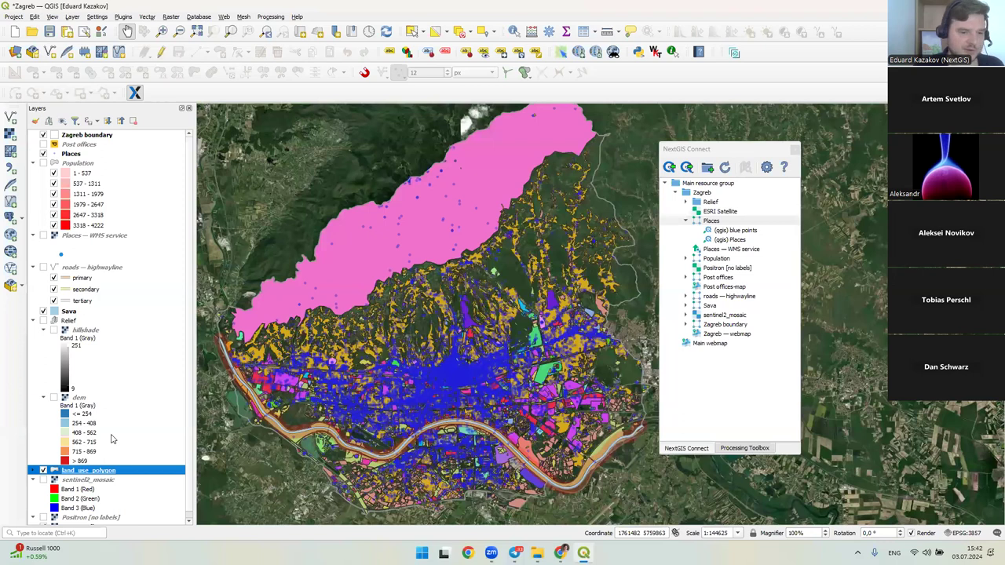
- Upload the selected land_use_polygon layer into the Zagreb group via NextGIS Connect
left_click(704, 193)
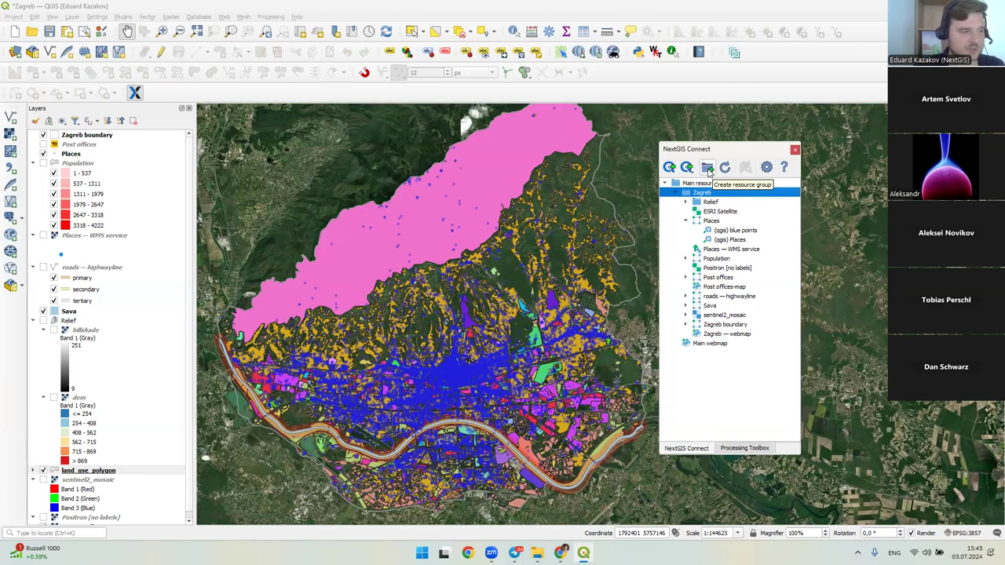
left_click(688, 168)
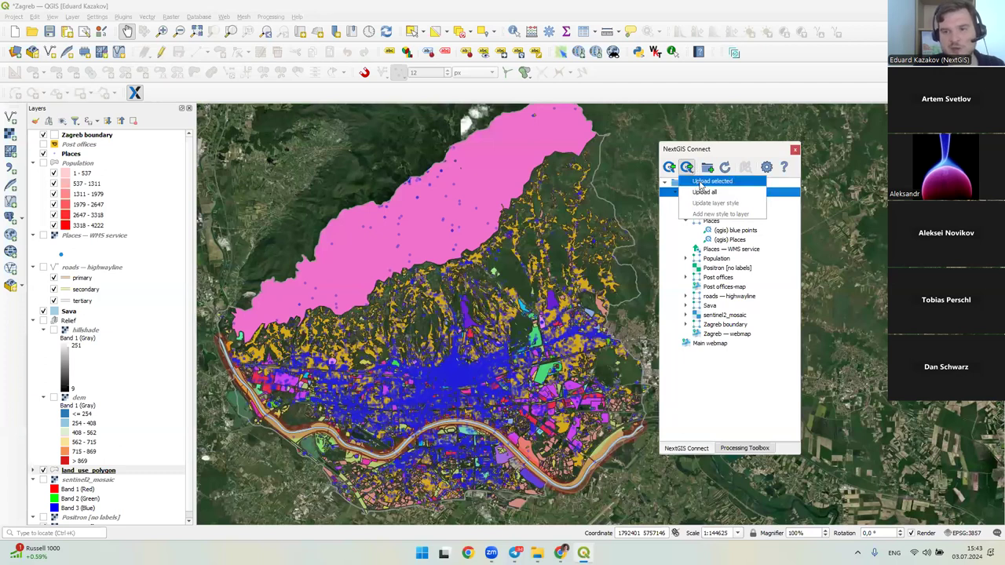
left_click(706, 183)
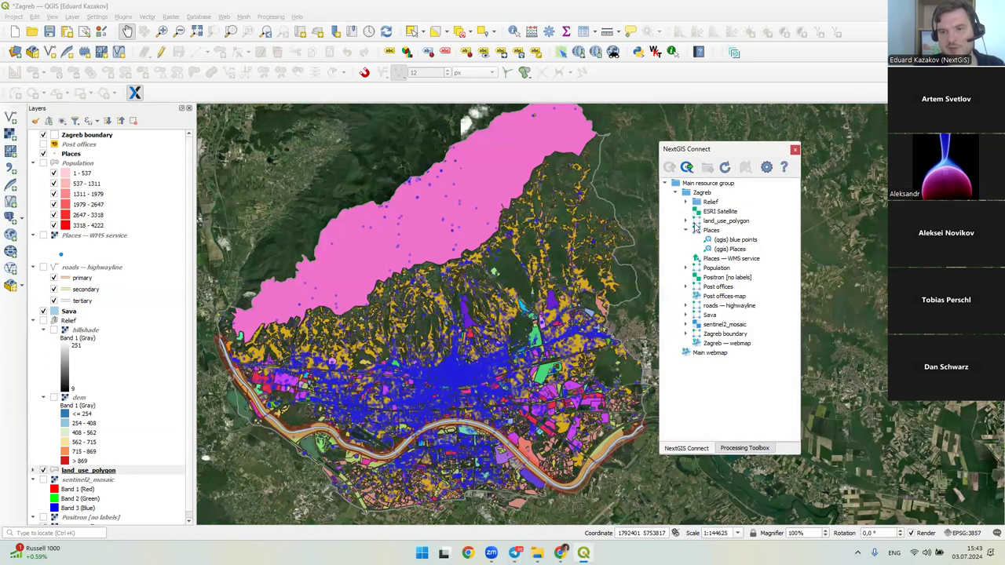
- Expand the uploaded land_use_polygon node to see its style, then switch to the browser
left_click(685, 220)
left_click(707, 223)
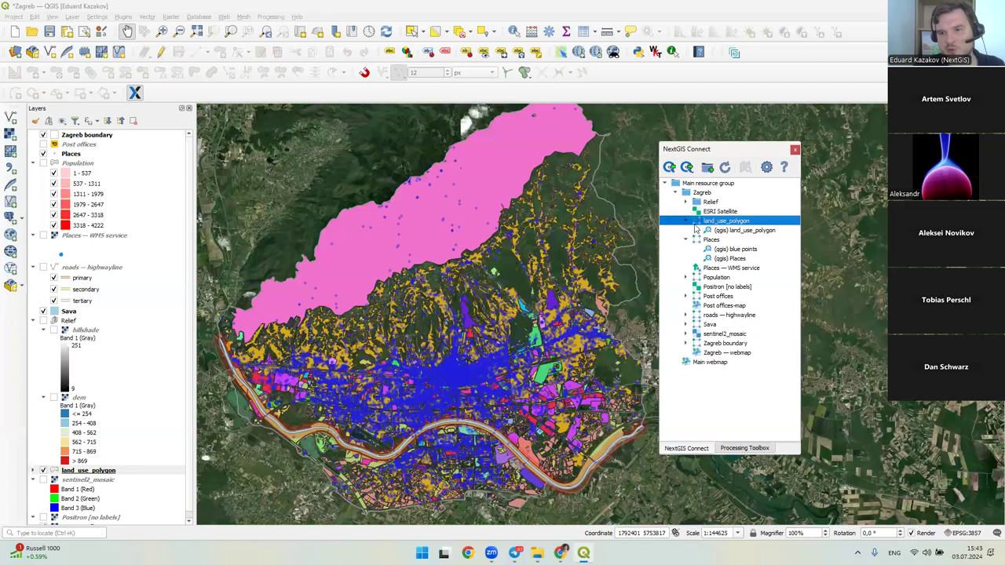
key("alt+Tab")
key("alt+Tab")
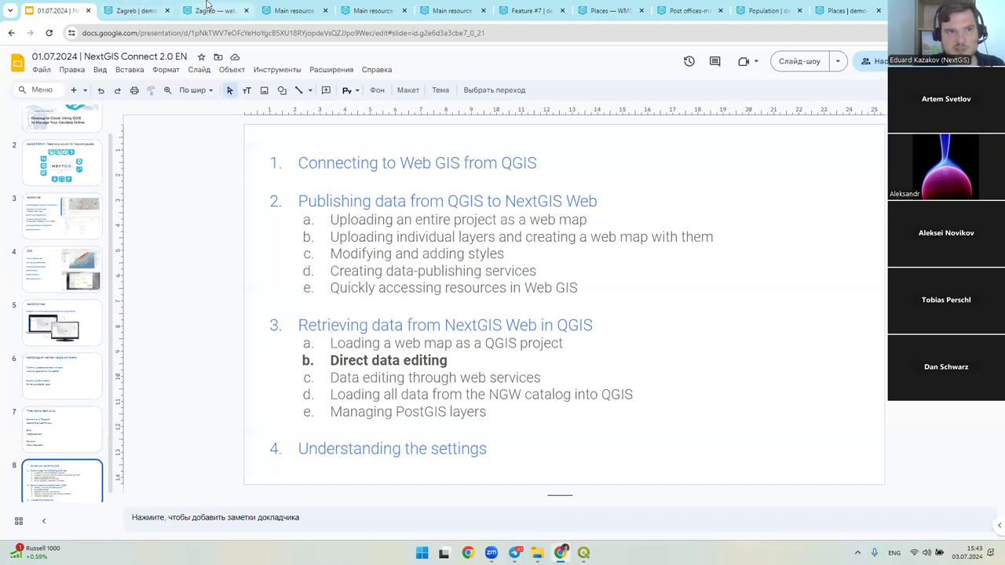
- Open the uploaded land_use_polygon layer page inside the Zagreb resource group
left_click(208, 10)
key("ctrl+Tab")
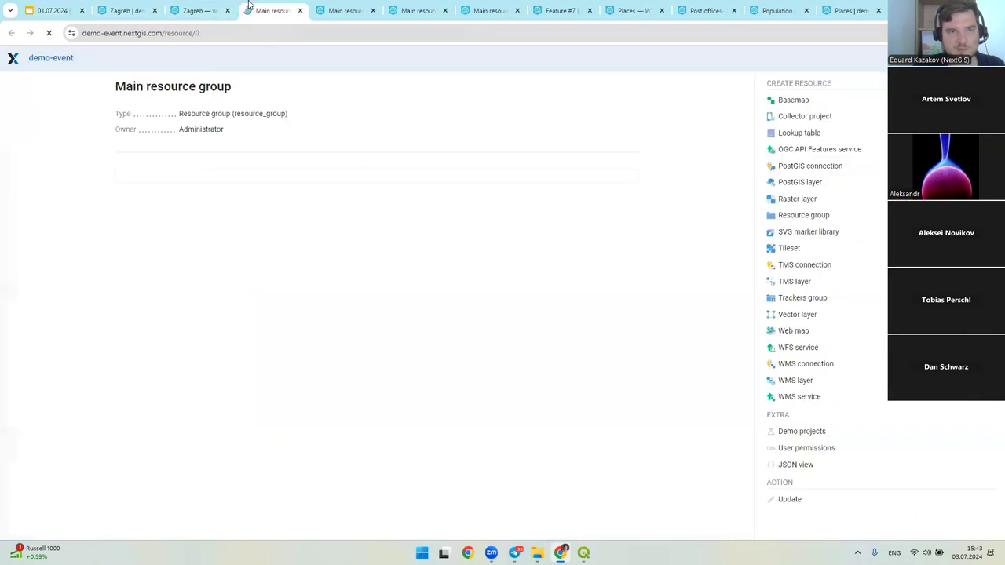
left_click(199, 209)
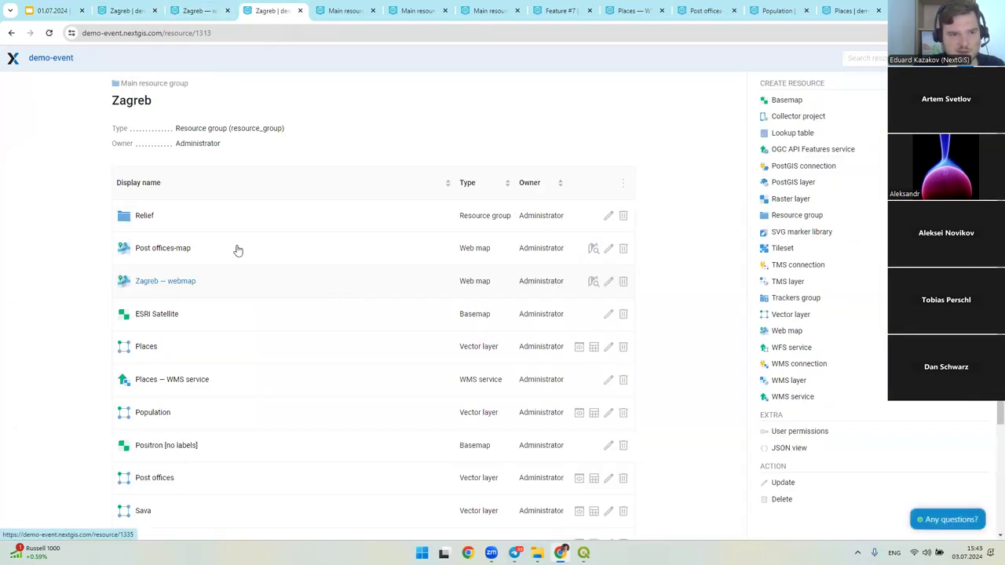
scroll(196, 298, "down", 3)
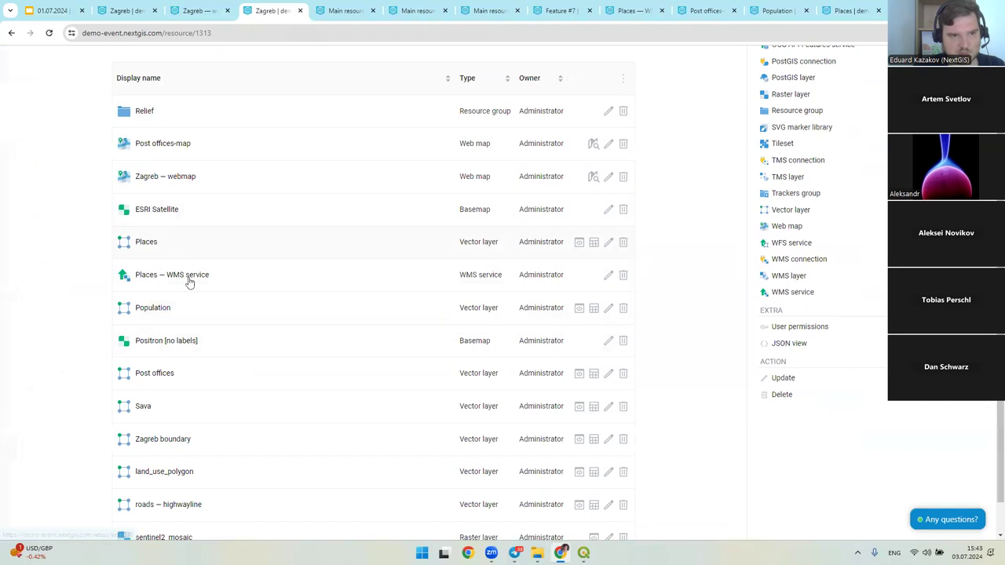
scroll(173, 353, "down", 1)
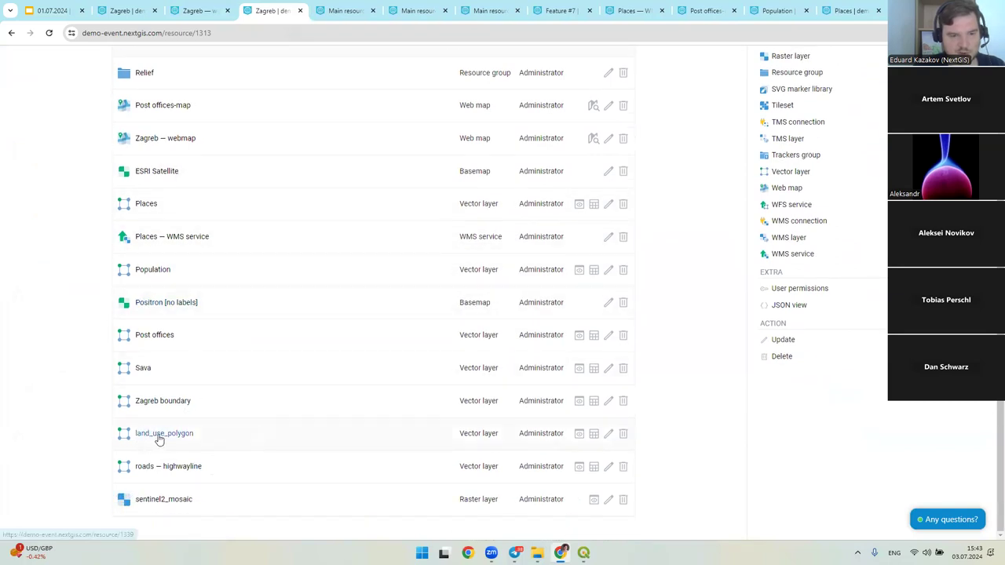
left_click(156, 436)
- Highlight the layer's 15859 feature count and its style listing
triple_click(227, 175)
left_click_drag(240, 175, 211, 176)
left_click(275, 179)
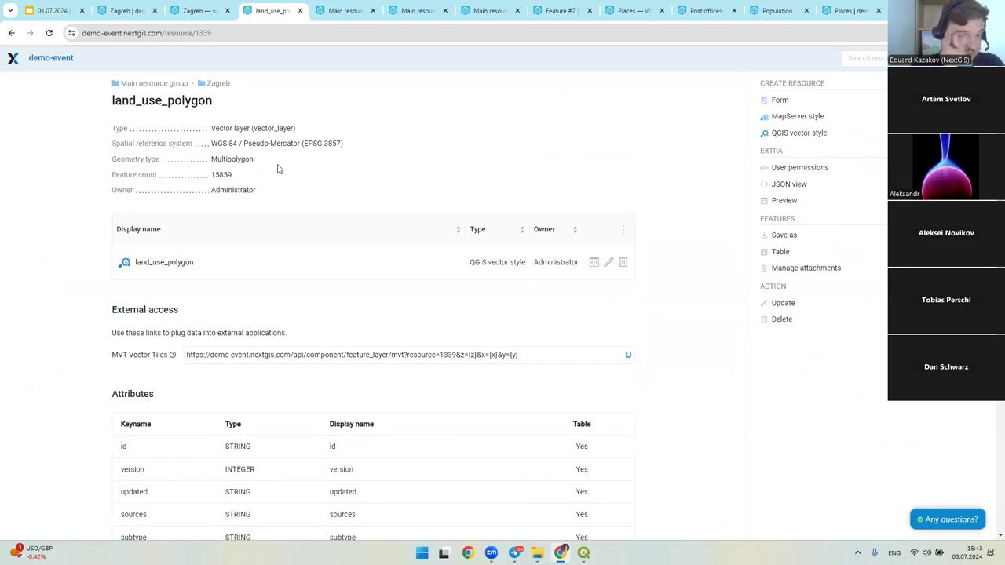
left_click_drag(143, 263, 196, 266)
left_click_drag(85, 256, 217, 262)
left_click(52, 229)
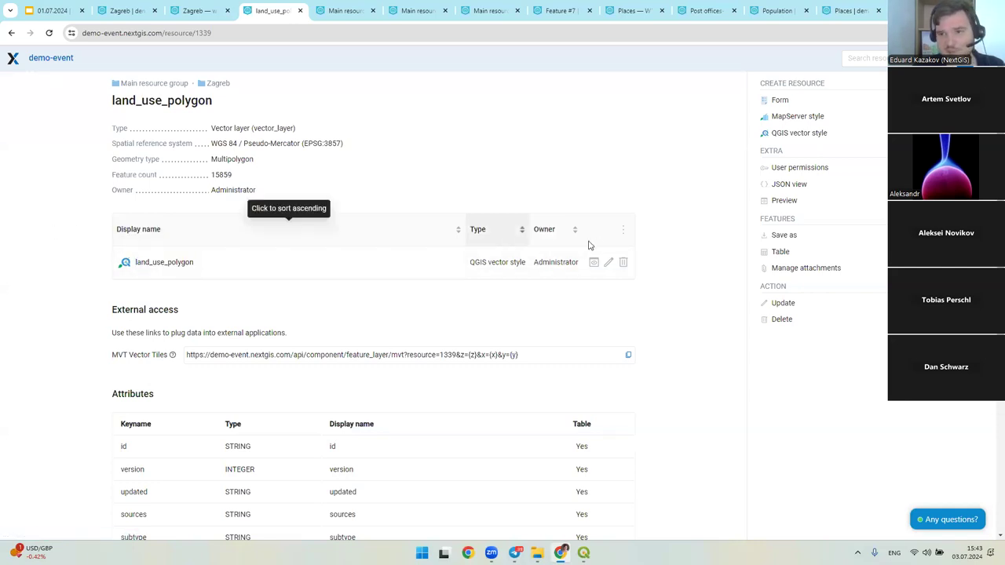
- Preview the land_use_polygon style, then open Zagreb — webmap for editing
left_click(594, 262)
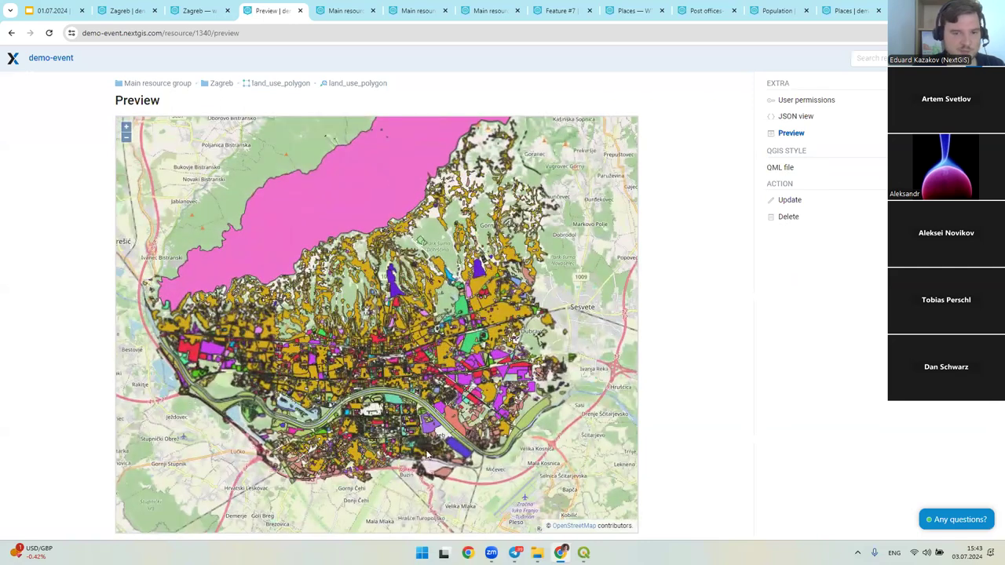
left_click(282, 85)
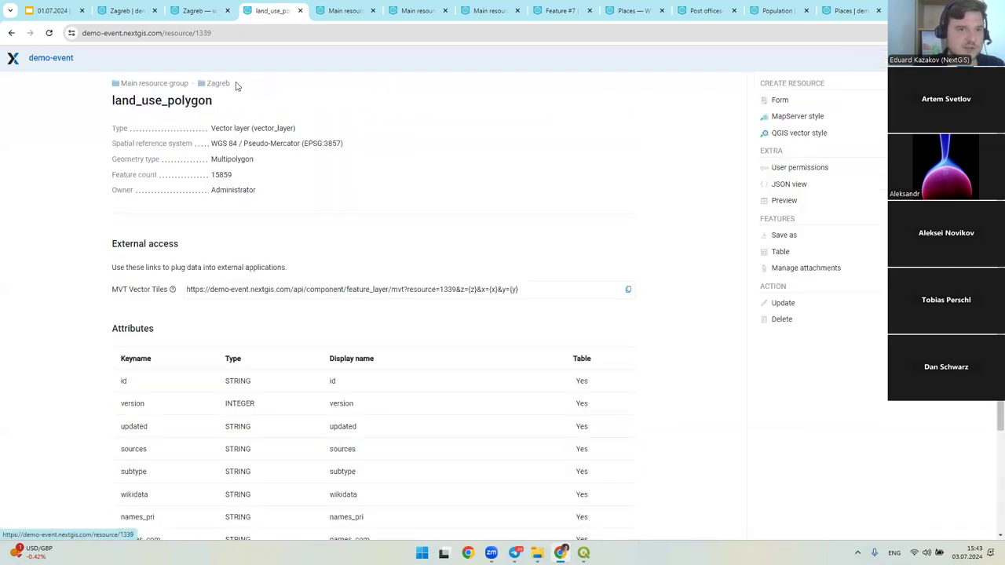
left_click(218, 83)
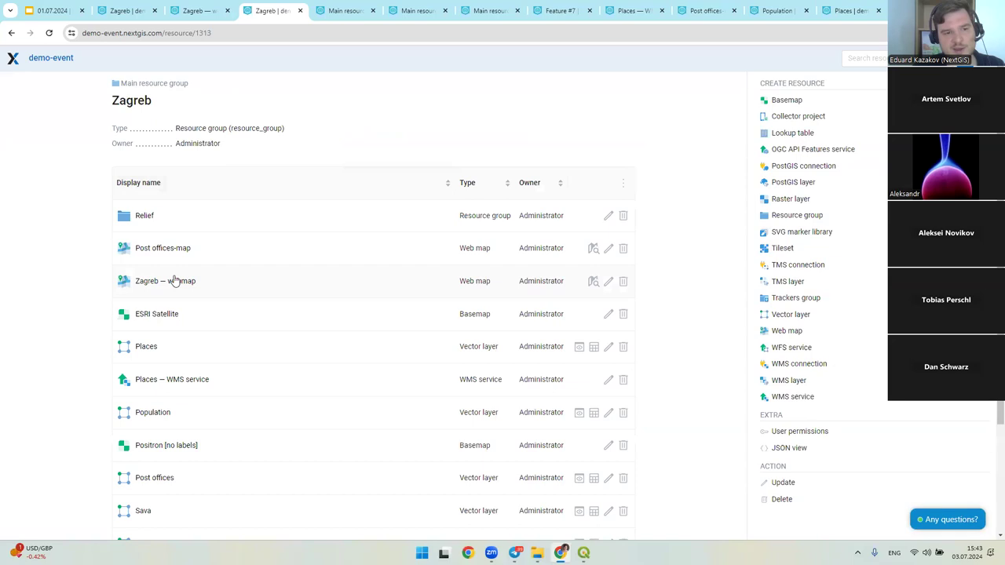
left_click(606, 283)
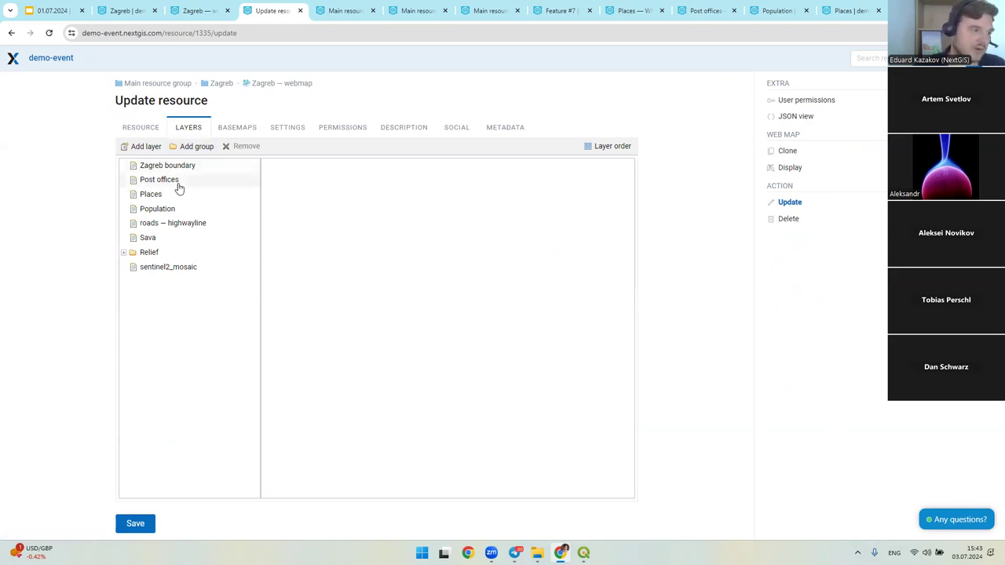
- Add the land_use_polygon style as the webmap's third layer and save
left_click(142, 146)
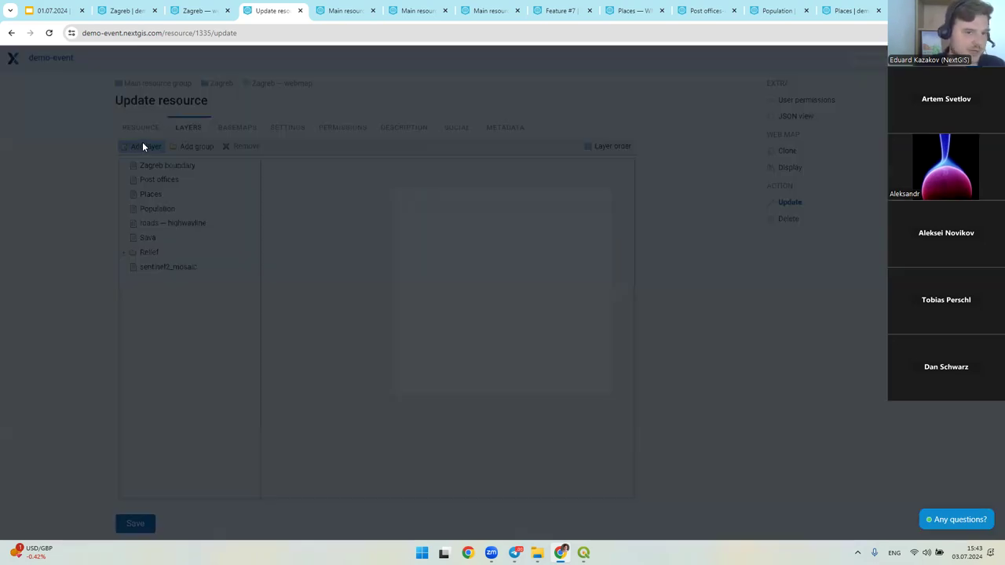
left_click(414, 252)
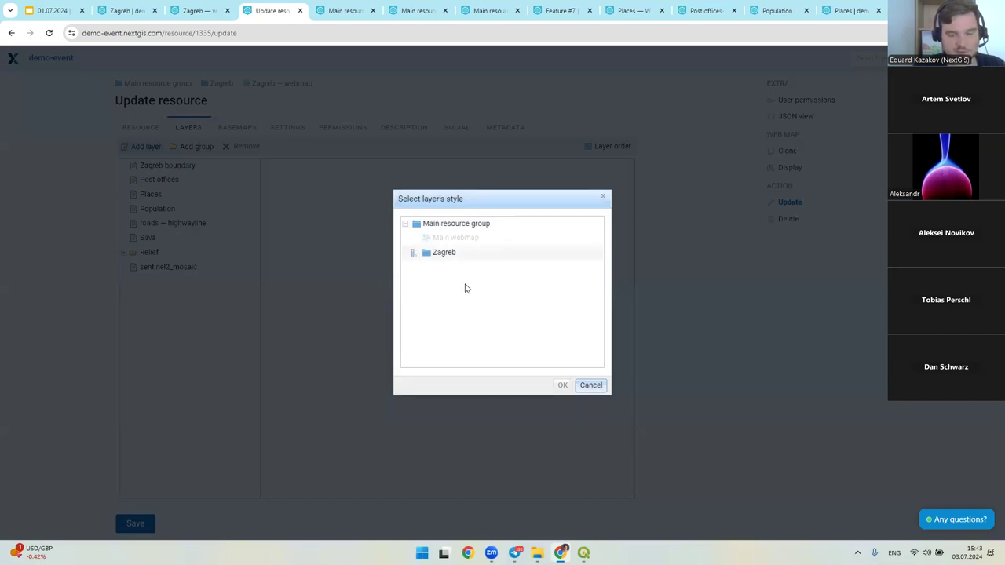
scroll(463, 292, "down", 2)
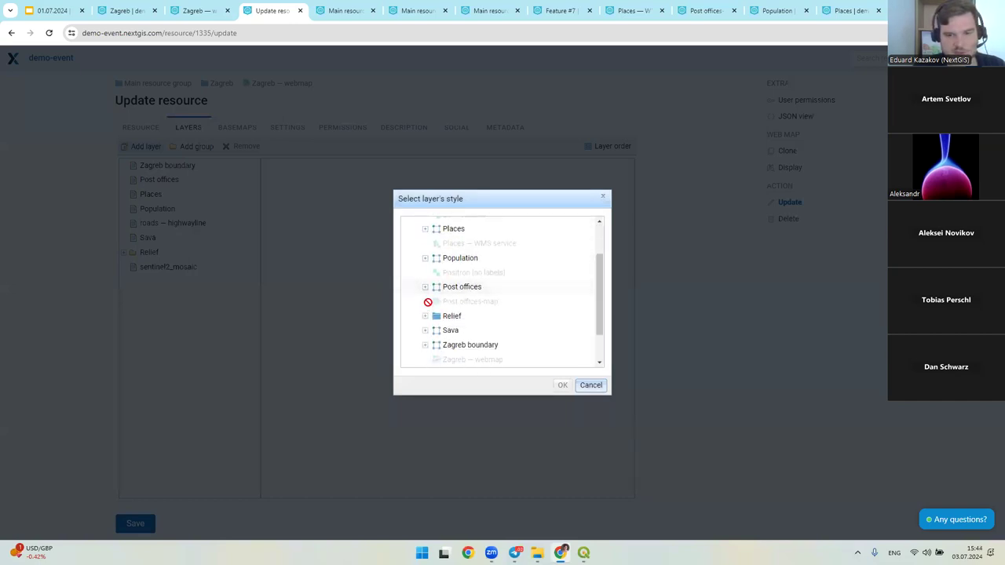
scroll(431, 324, "down", 1)
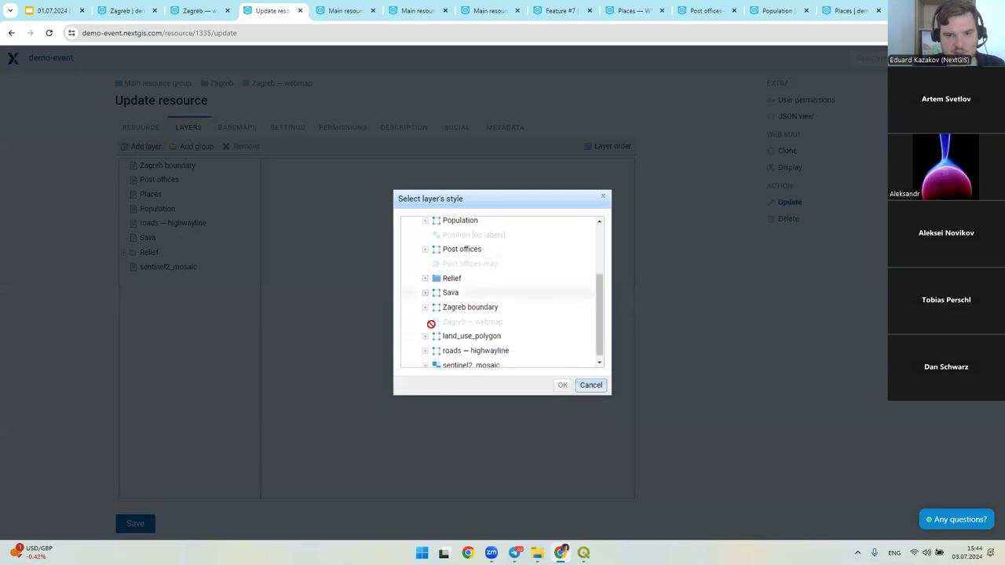
left_click(424, 335)
left_click(469, 350)
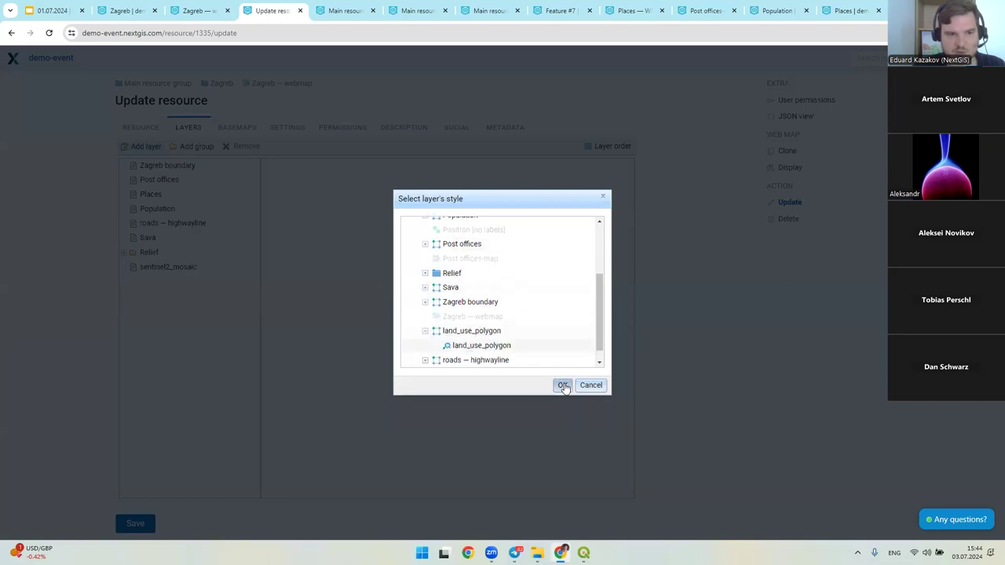
left_click(563, 386)
left_click_drag(164, 284, 169, 194)
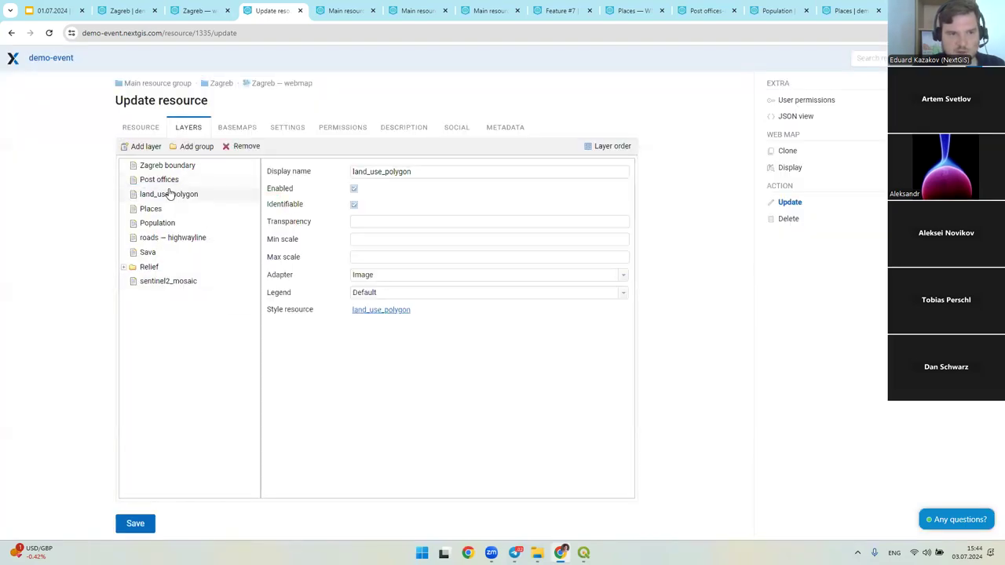
left_click(140, 524)
- View the updated Zagreb webmap with Post offices on, then return to QGIS
left_click(787, 168)
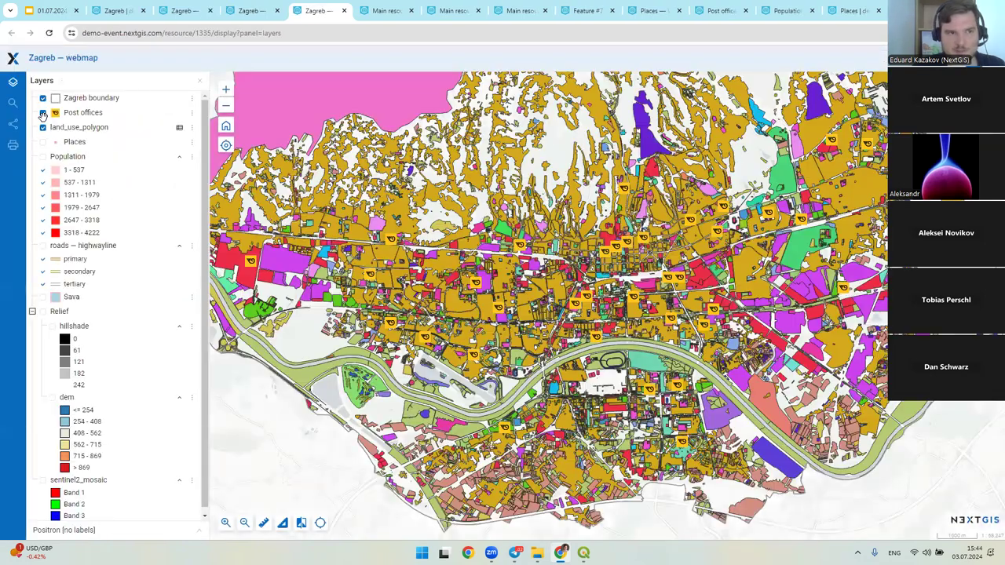
left_click(43, 114)
scroll(518, 259, "down", 3)
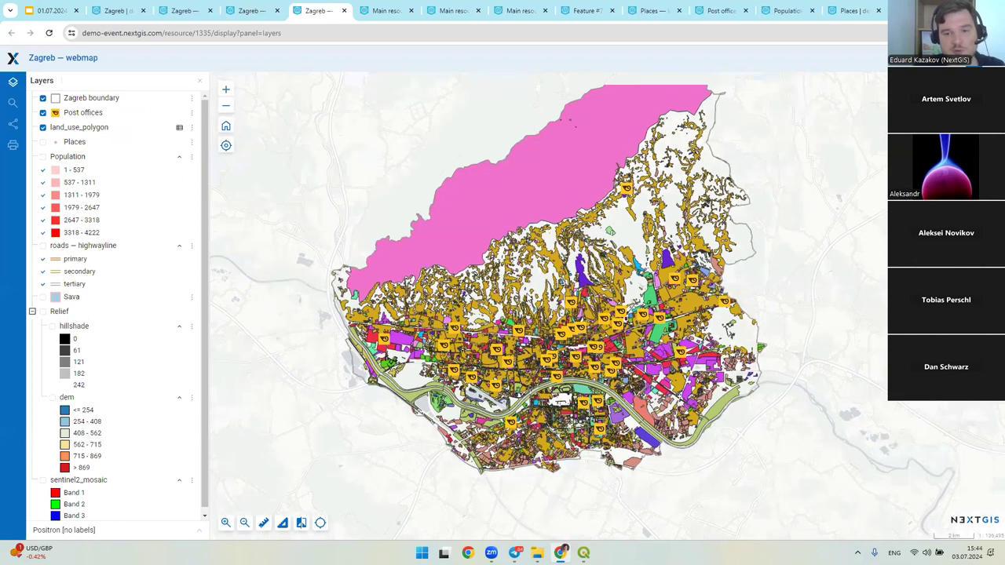
left_click_drag(562, 319, 535, 327)
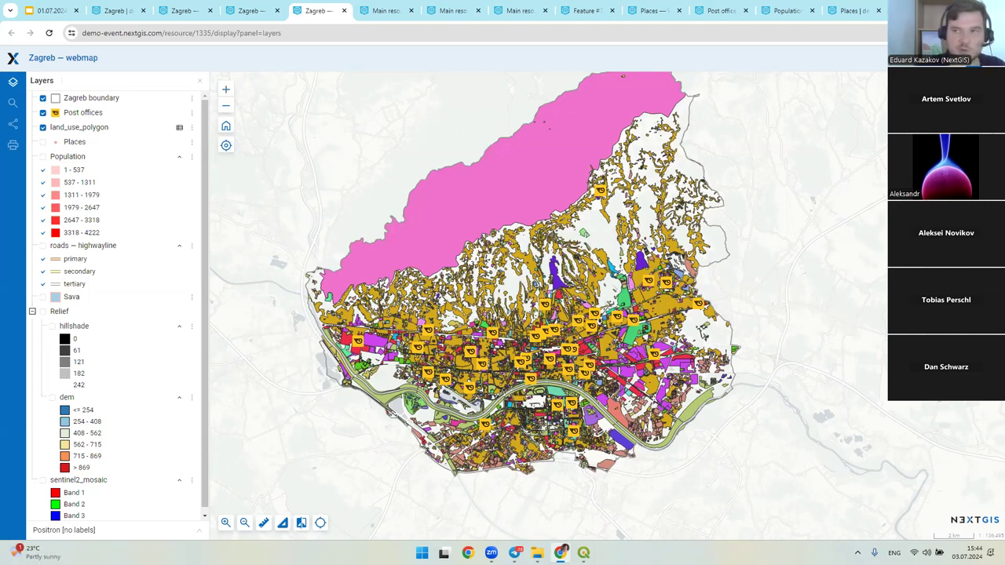
key("alt+Tab")
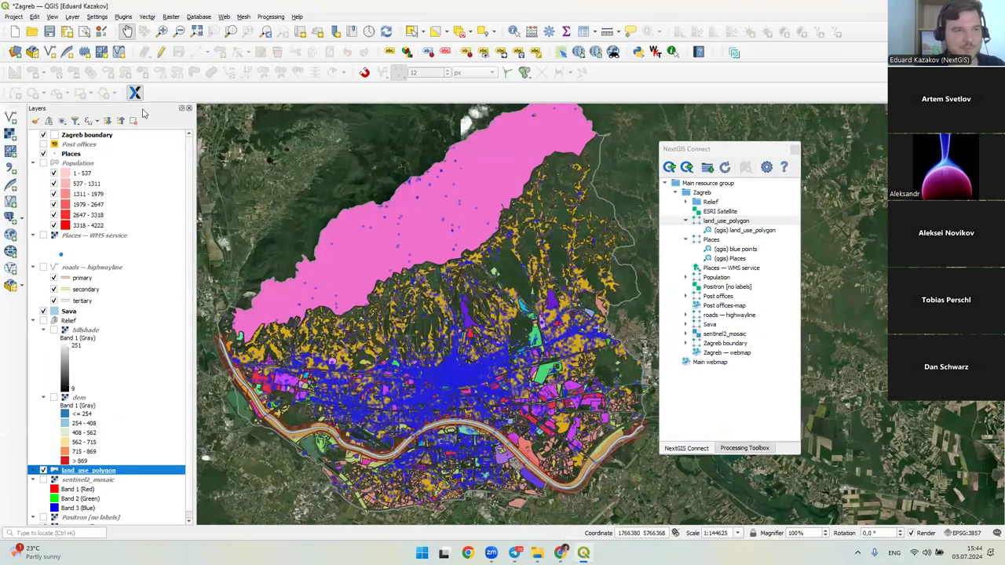
- Start a new project discarding changes, and collapse land_use_polygon and Places in the resource tree
left_click(14, 32)
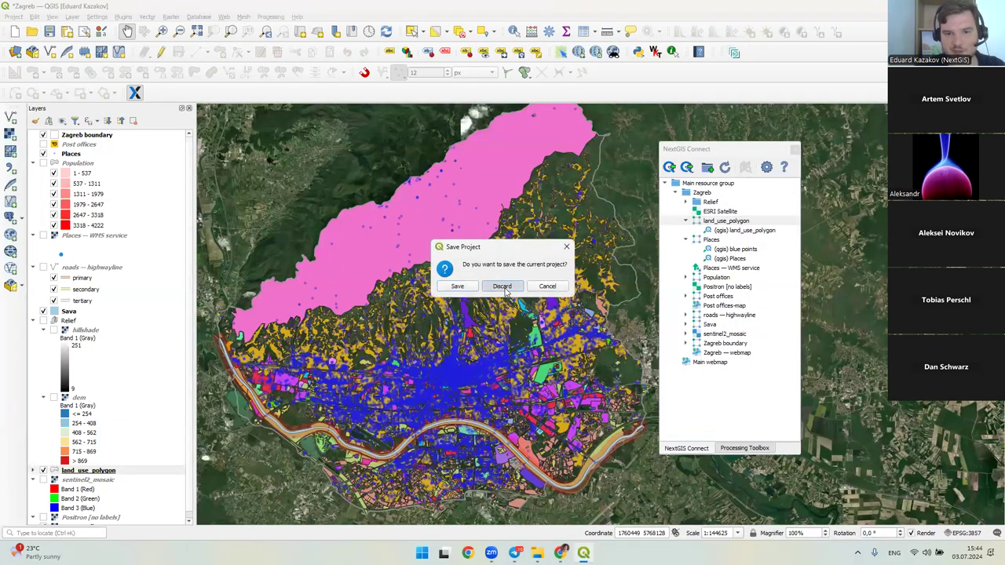
left_click(507, 288)
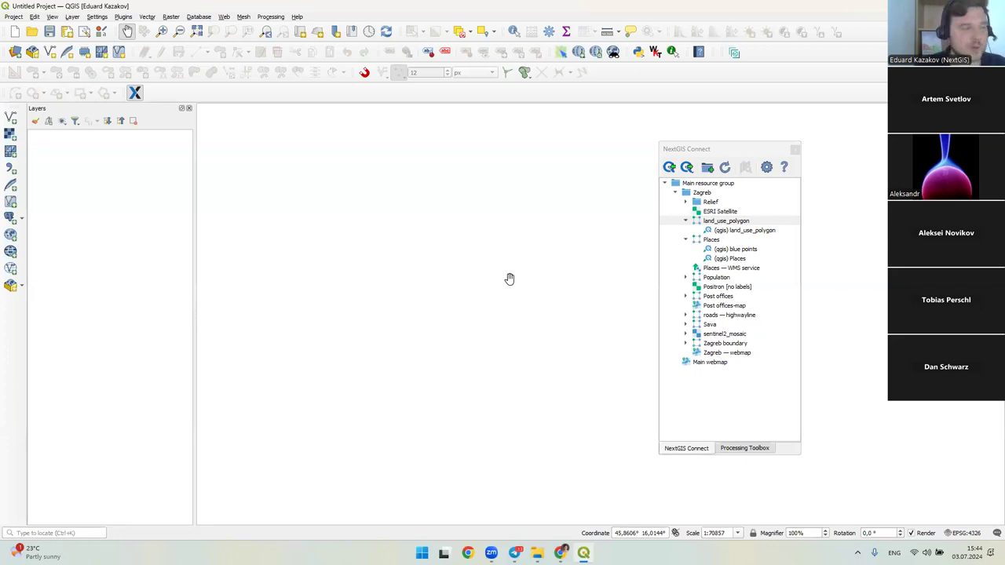
left_click(686, 221)
left_click(685, 230)
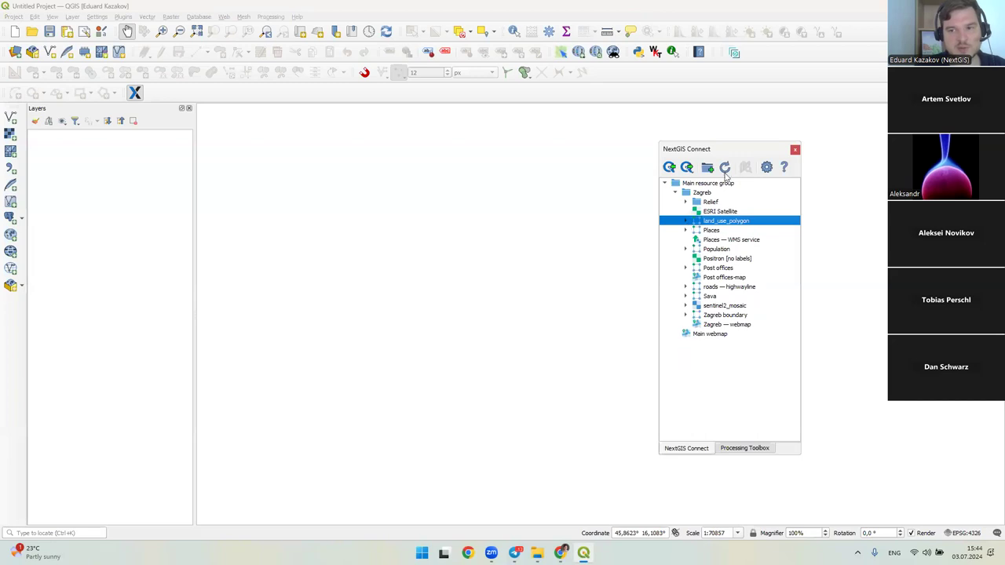
- Review the NextGIS Connect options, then select the Post offices-map resource
left_click_drag(720, 151, 628, 148)
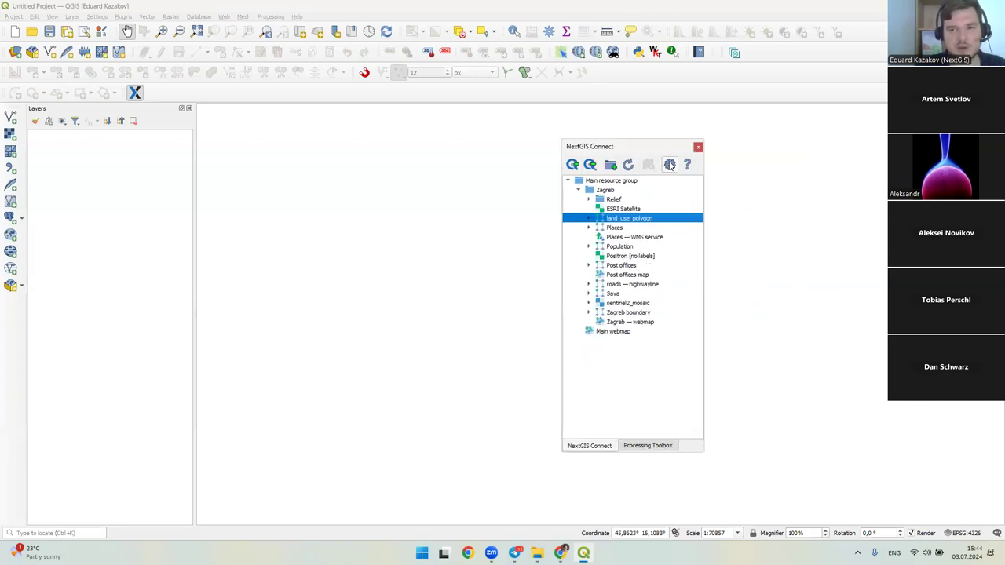
left_click(670, 166)
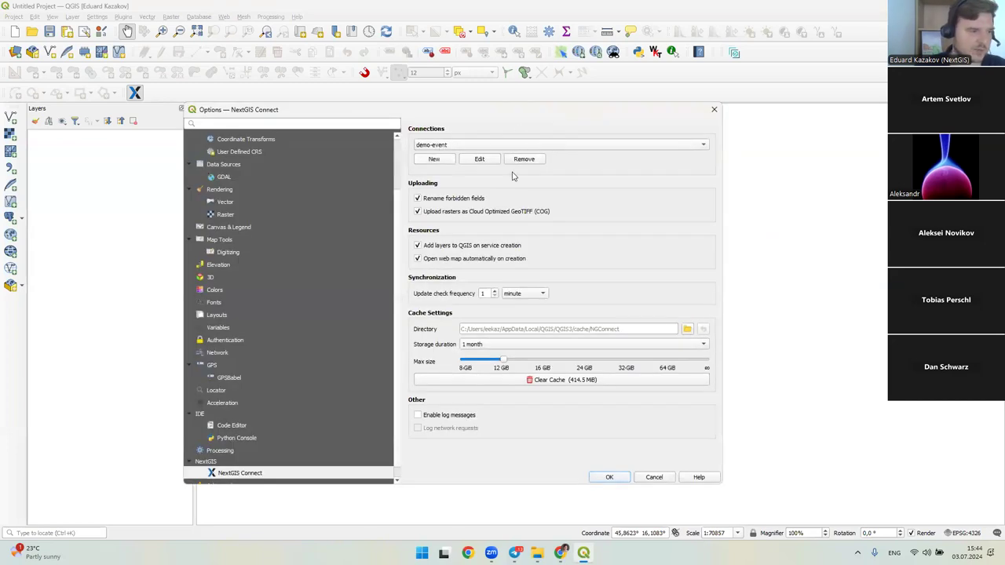
left_click(713, 109)
left_click_drag(619, 144, 687, 153)
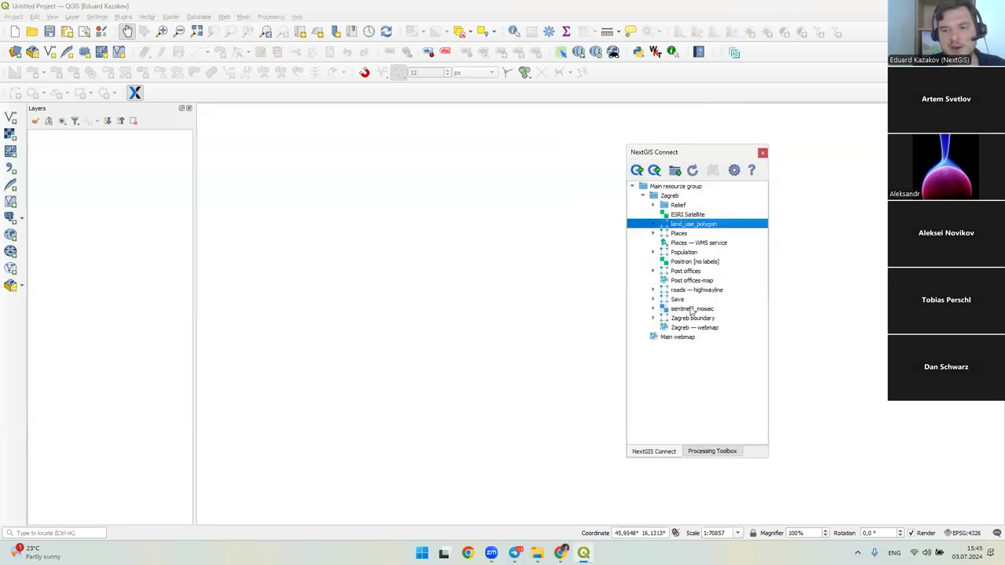
left_click(681, 281)
- Open the context menu of the Post offices-map webmap in the NextGIS Connect tree
right_click(676, 288)
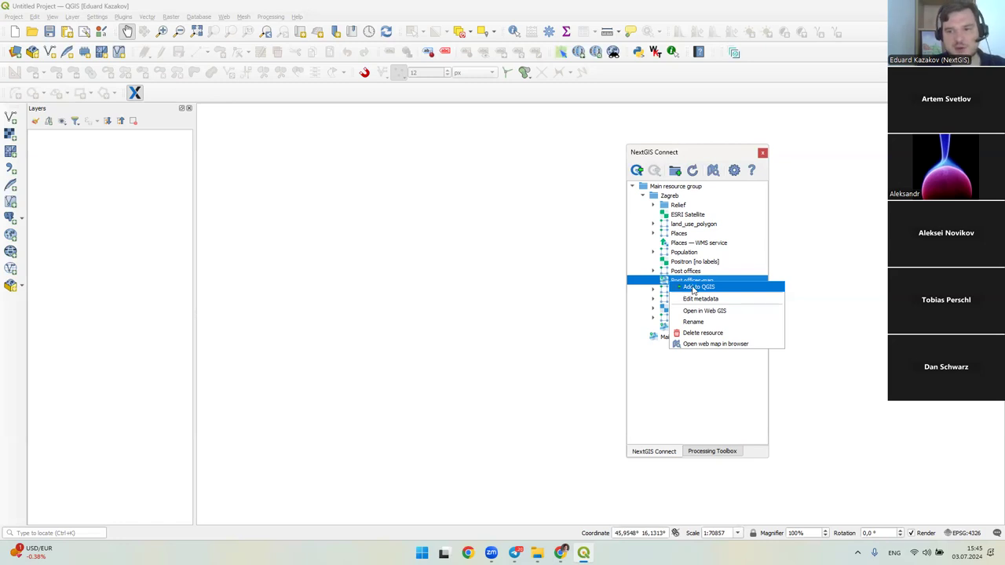
- Add the Post offices-map webmap to QGIS and pan around its post office points
left_click(683, 156)
left_click_drag(679, 156, 800, 157)
right_click(804, 285)
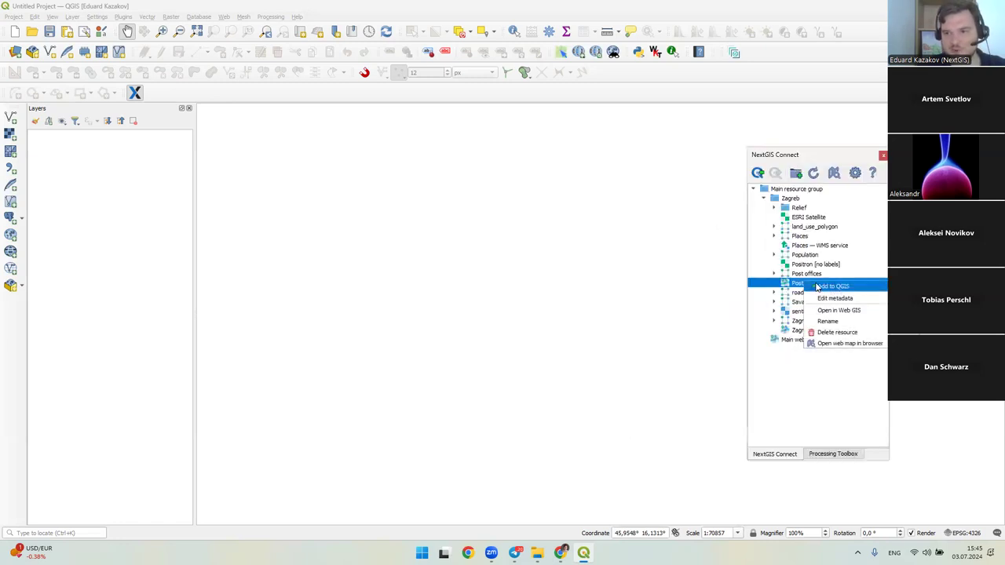
left_click(828, 292)
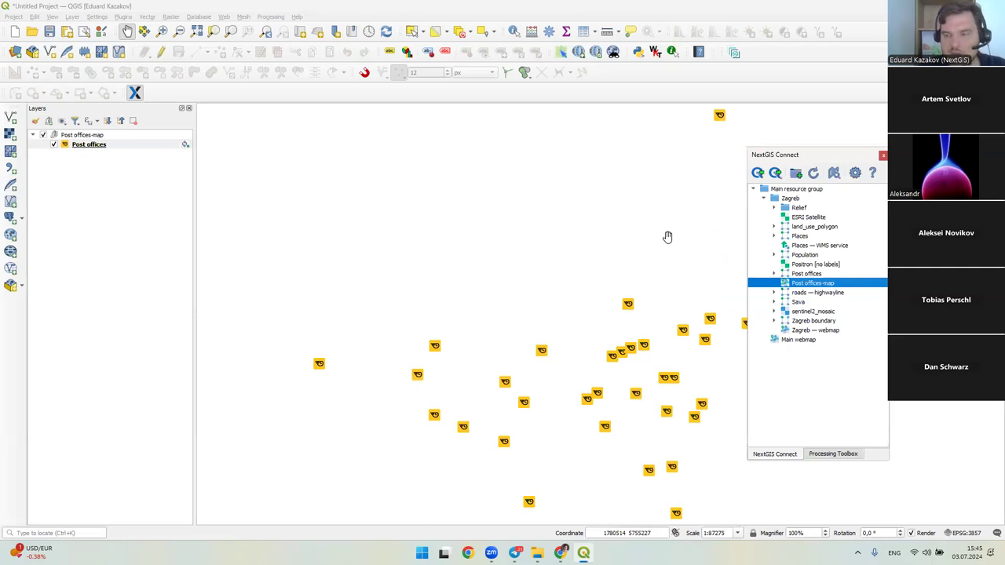
left_click_drag(653, 314, 610, 282)
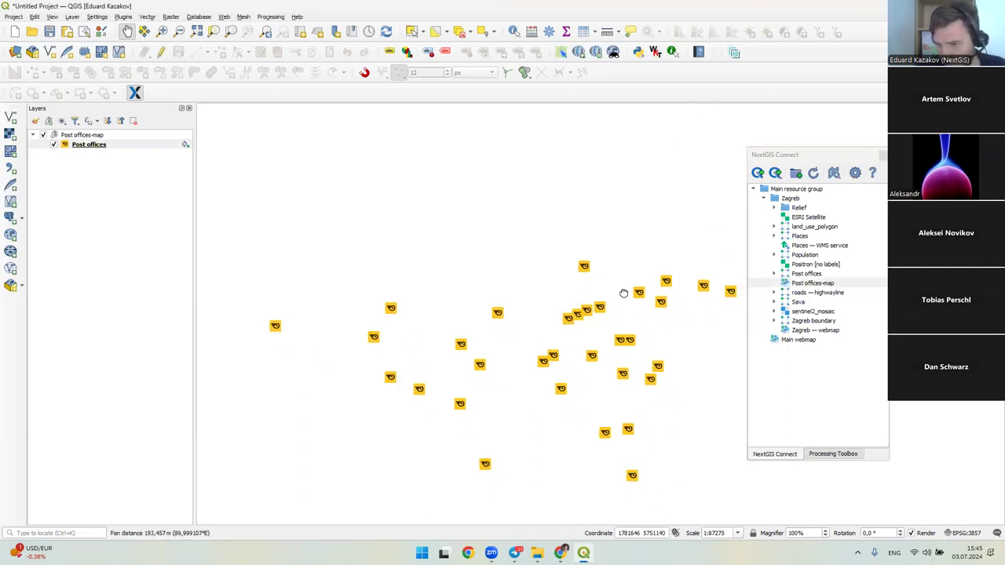
scroll(579, 286, "down", 1)
- Remove the Post offices-map group from the project, confirming the removal
left_click(146, 148)
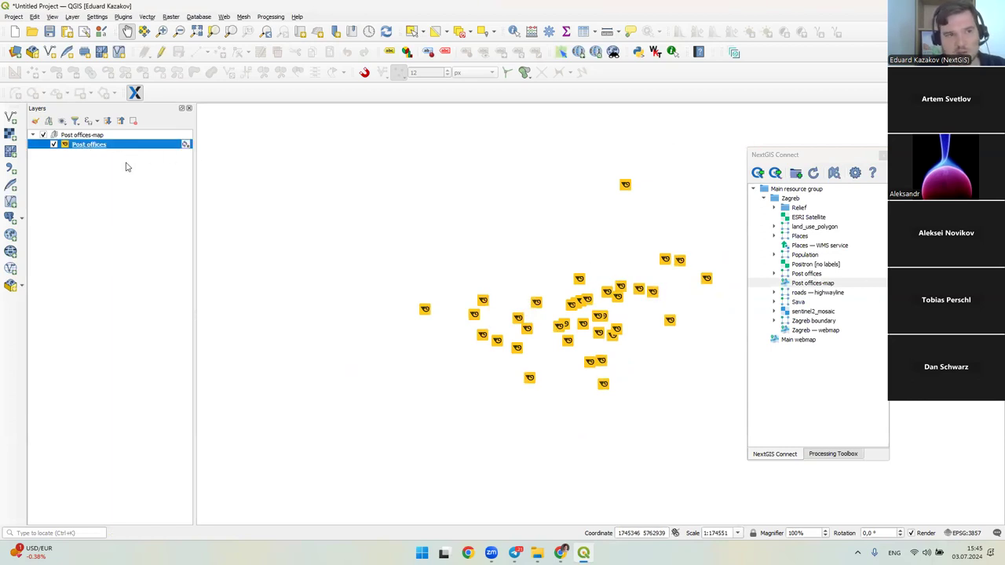
right_click(88, 138)
left_click(117, 184)
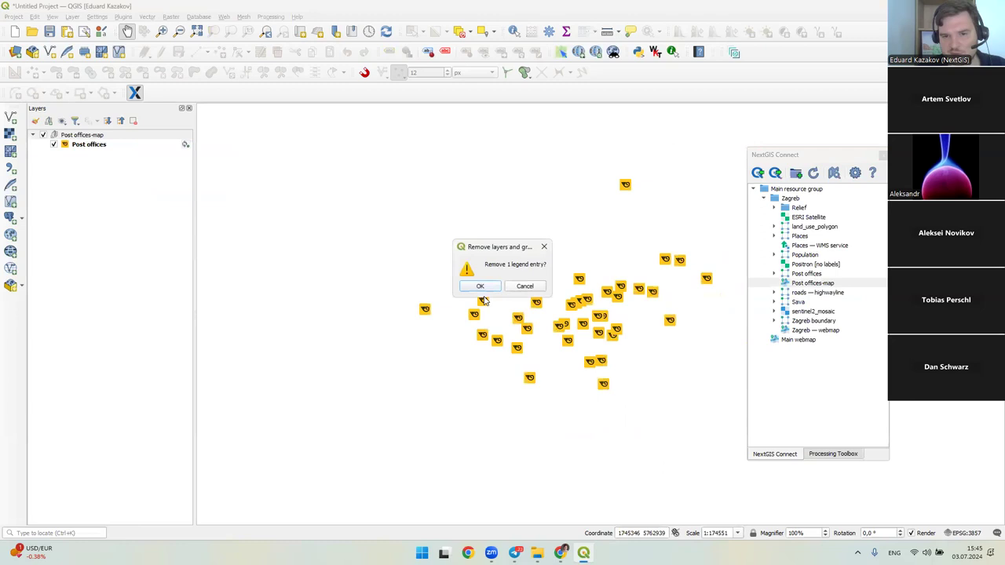
left_click(481, 289)
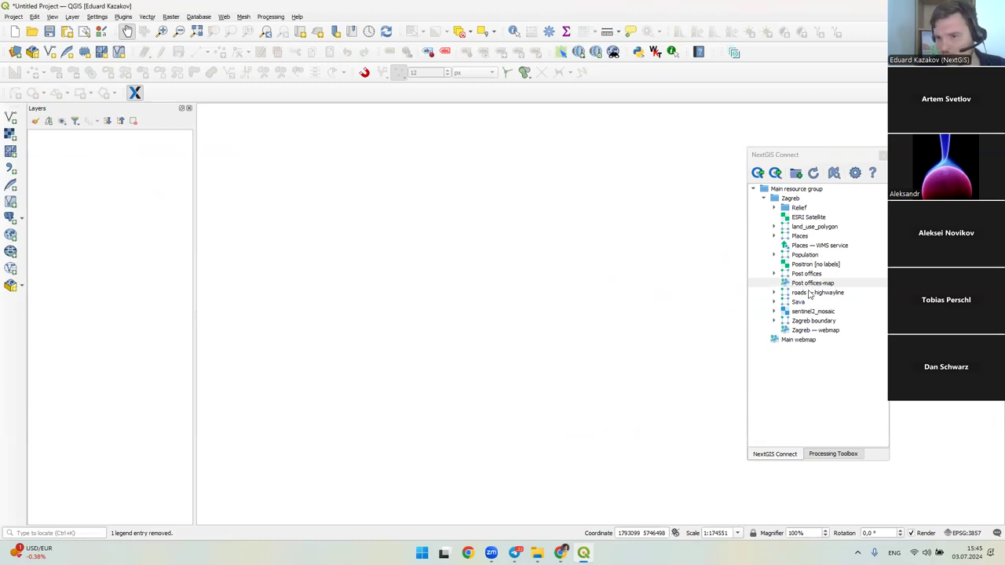
left_click(798, 329)
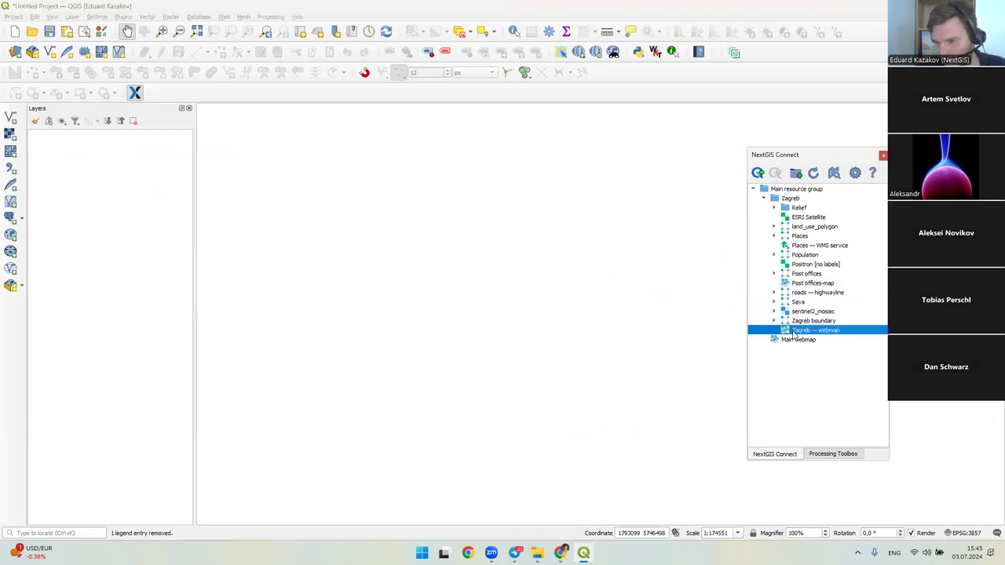
- Add the Zagreb — webmap to QGIS and review its Zagreb boundary, Post offices and Places layers
right_click(781, 333)
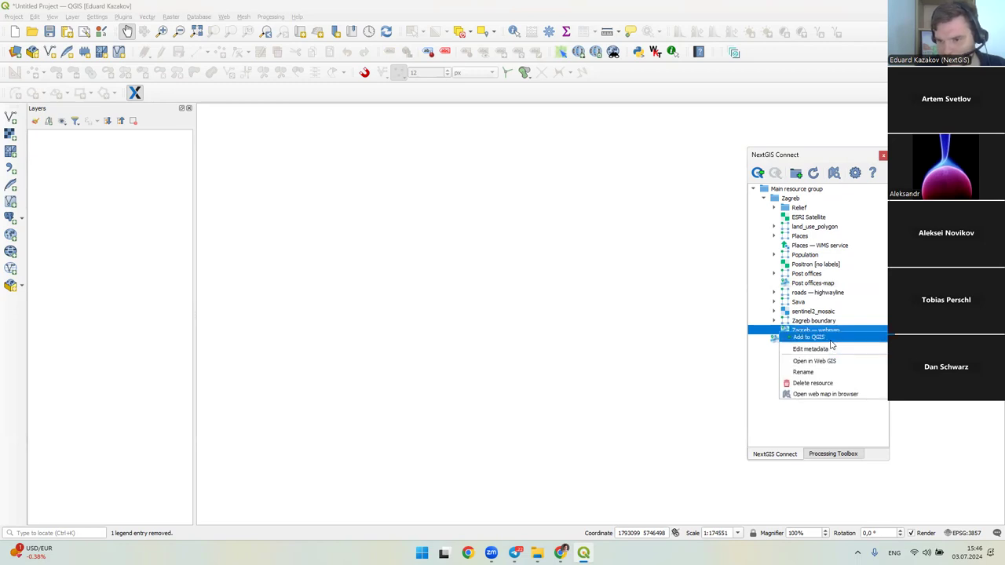
left_click(828, 333)
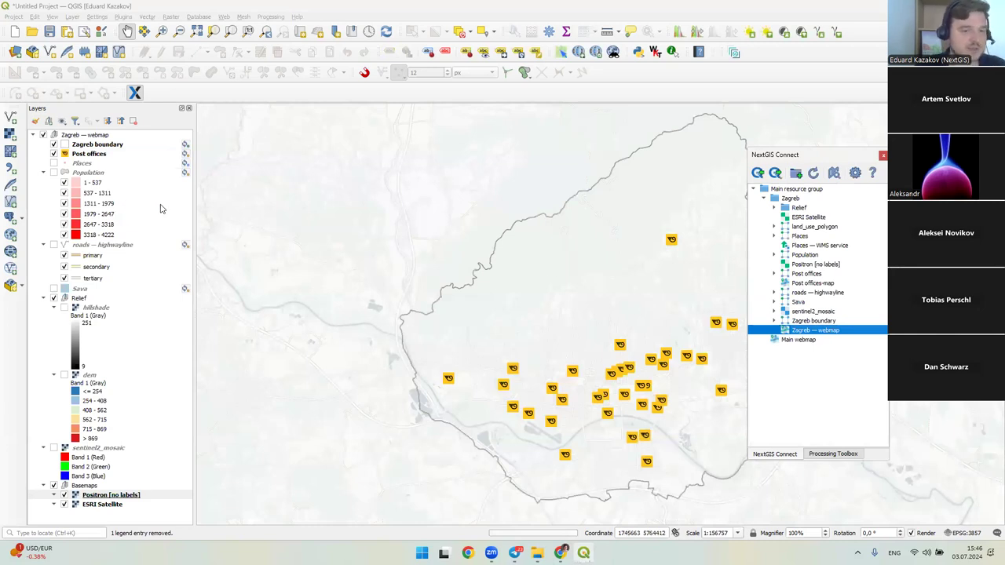
left_click(100, 147)
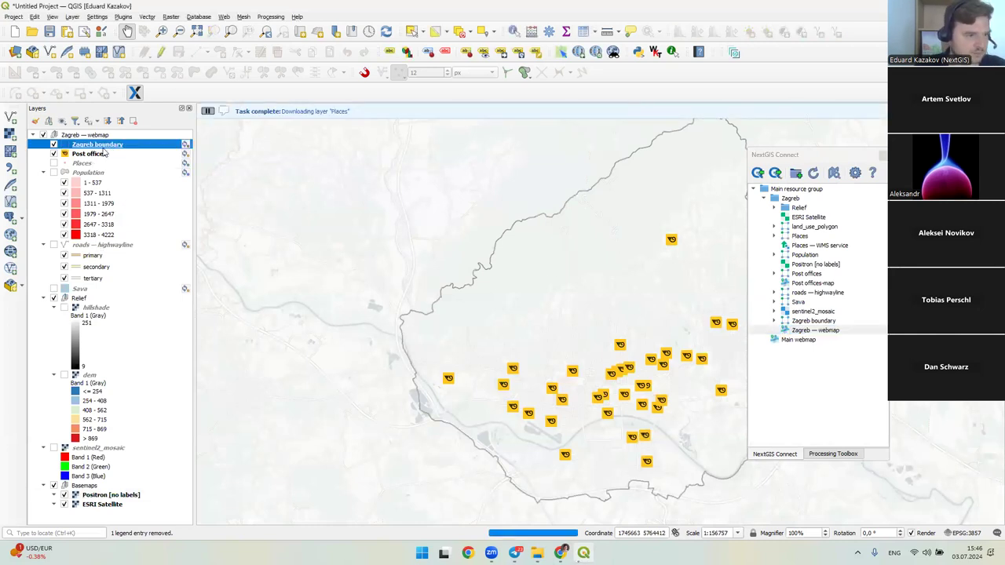
left_click(107, 156)
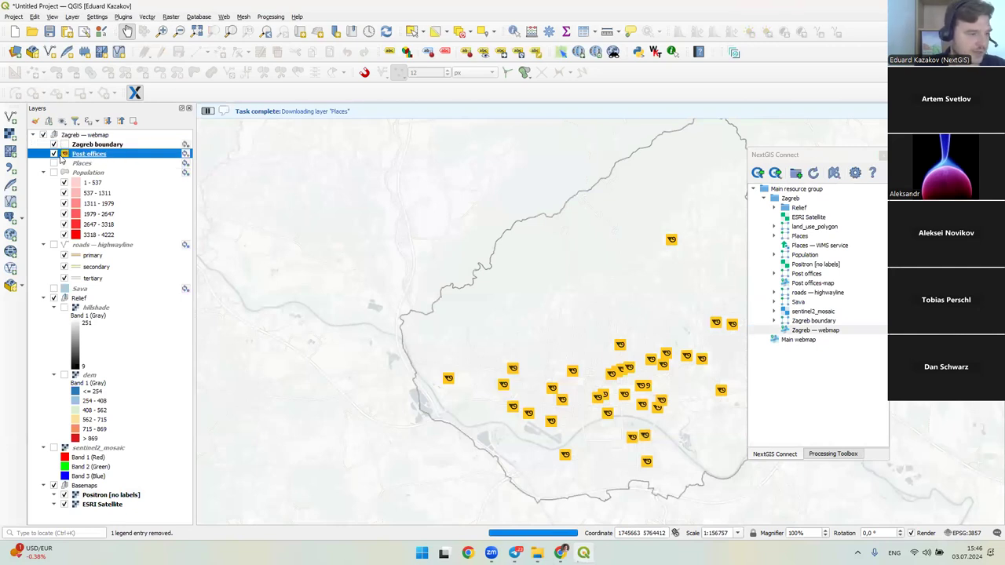
left_click(82, 163)
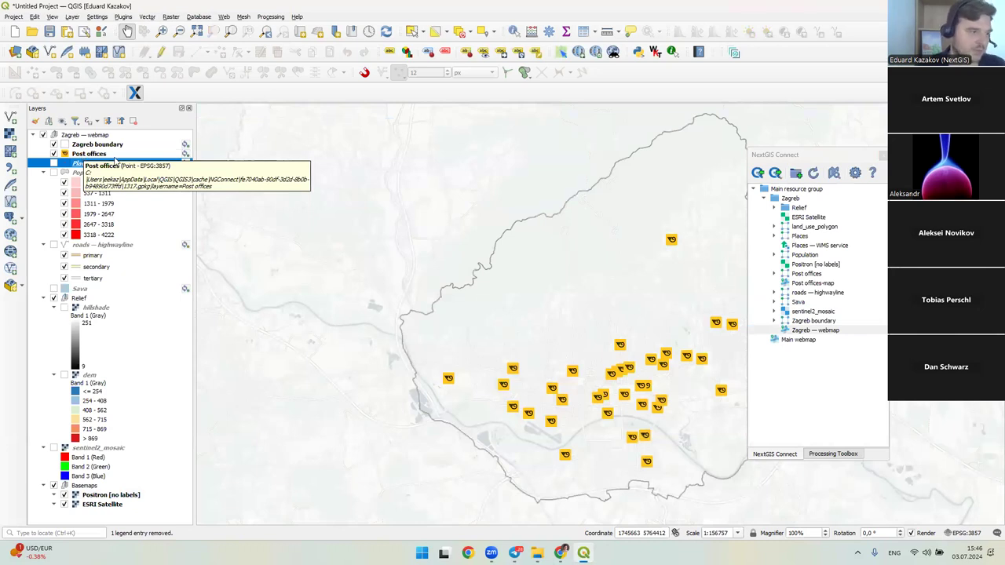
left_click_drag(482, 347, 399, 309)
left_click_drag(374, 253, 353, 269)
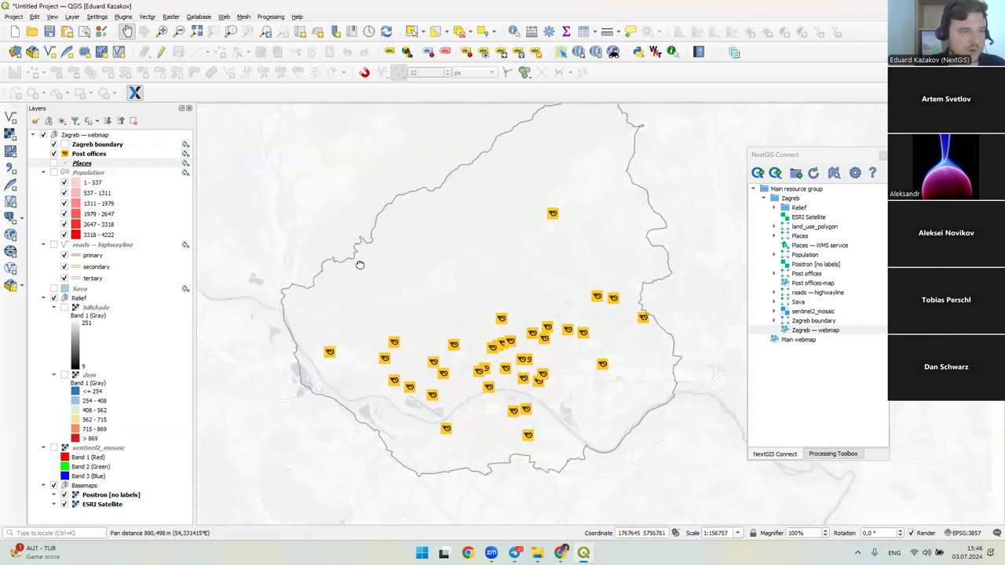
- Turn on the Population hexagons and Places points layers on the Zagreb map
left_click(54, 173)
left_click(53, 163)
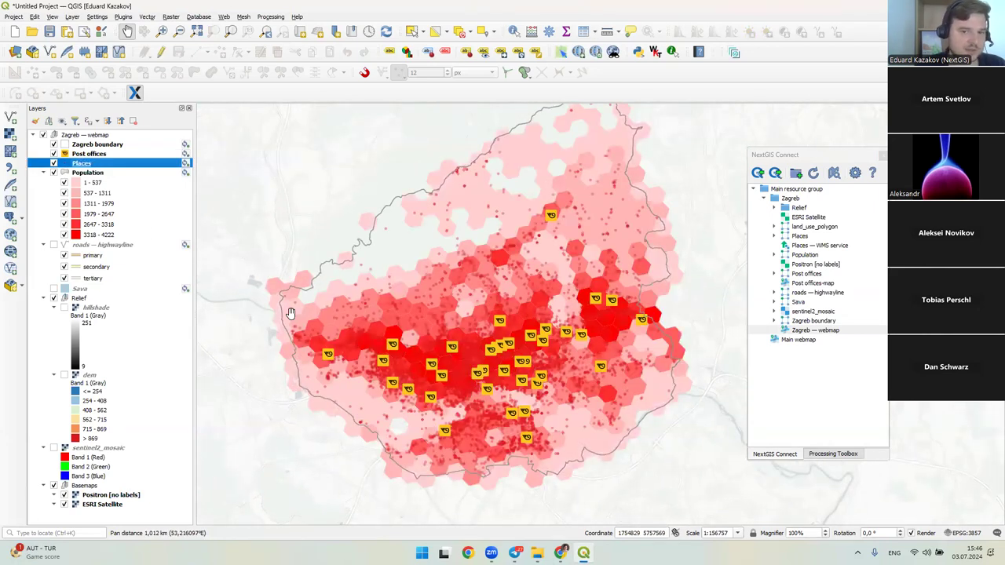
scroll(460, 287, "up", 2)
scroll(459, 287, "down", 2)
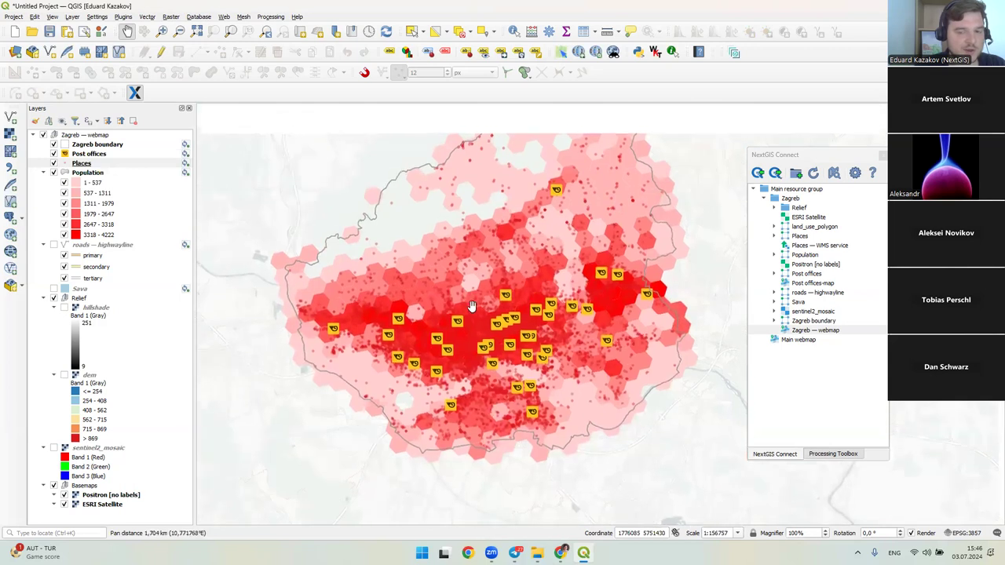
scroll(455, 292, "down", 2)
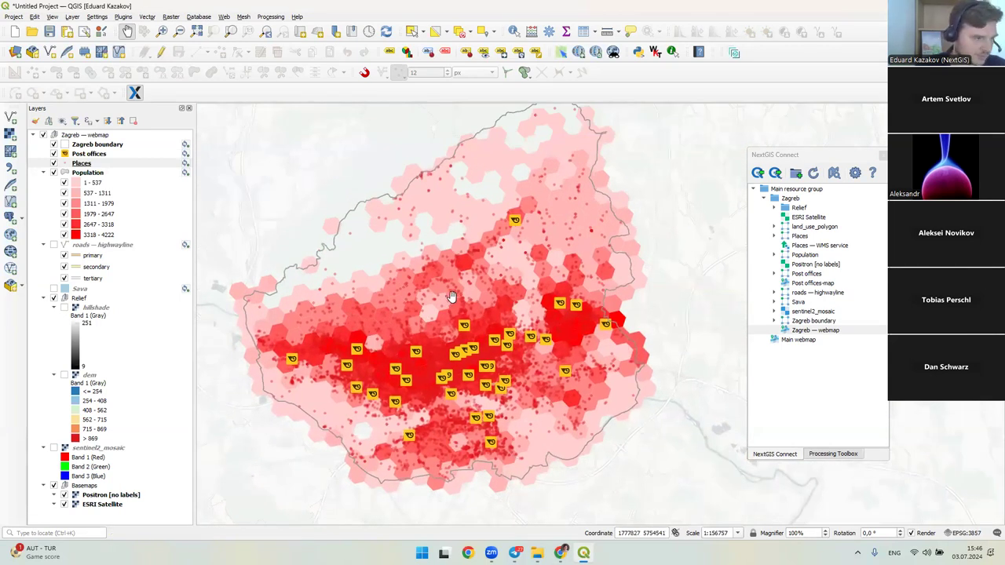
- Check that the Zagreb boundary and Post offices layers report synchronized with NextGIS Web
left_click(85, 153)
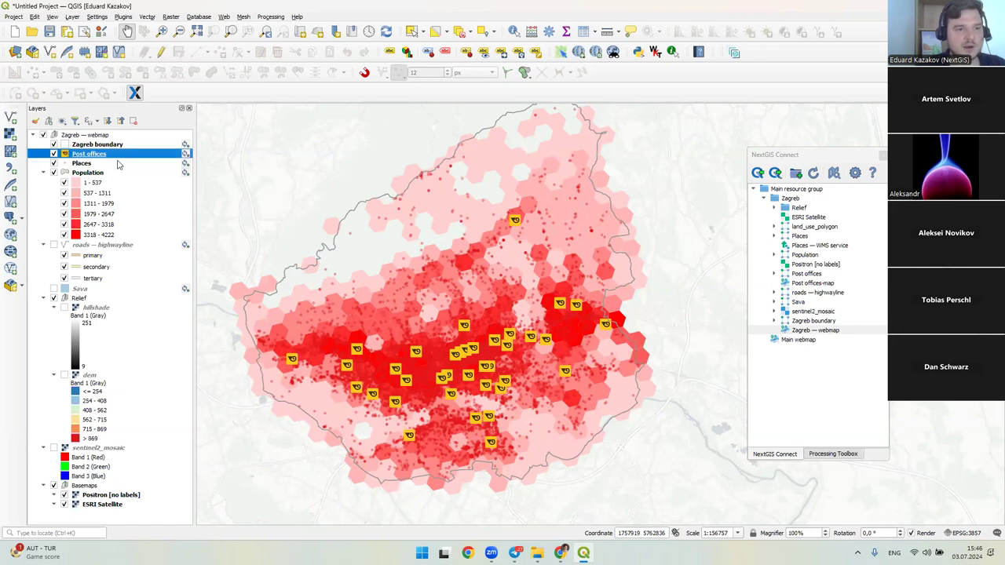
left_click(93, 146)
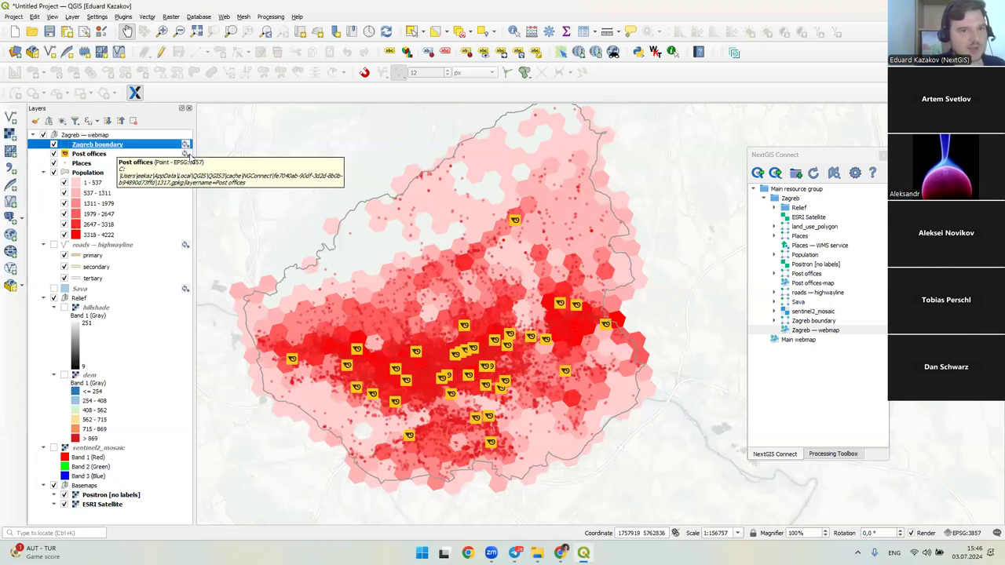
left_click_drag(193, 148, 207, 149)
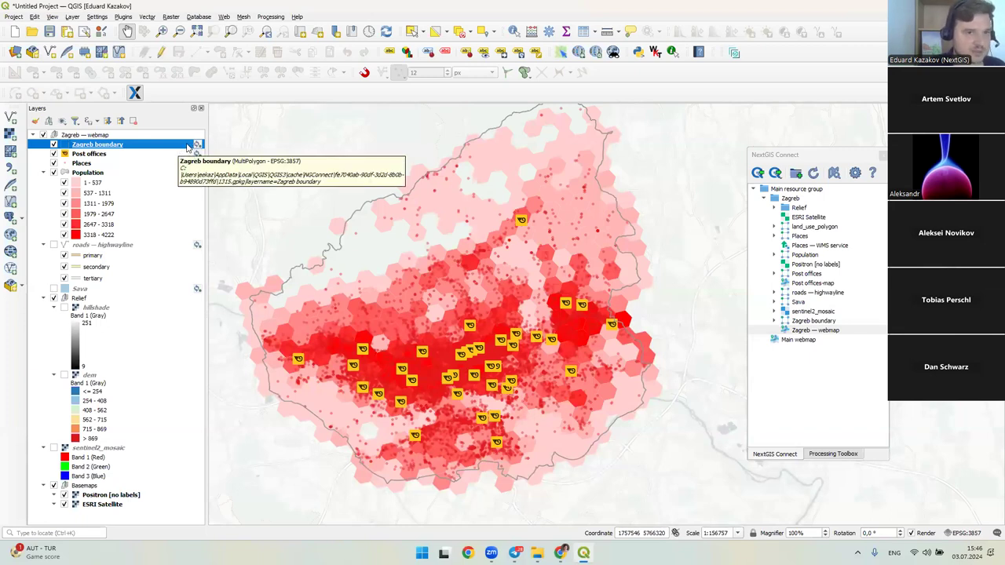
mouse_move(198, 149)
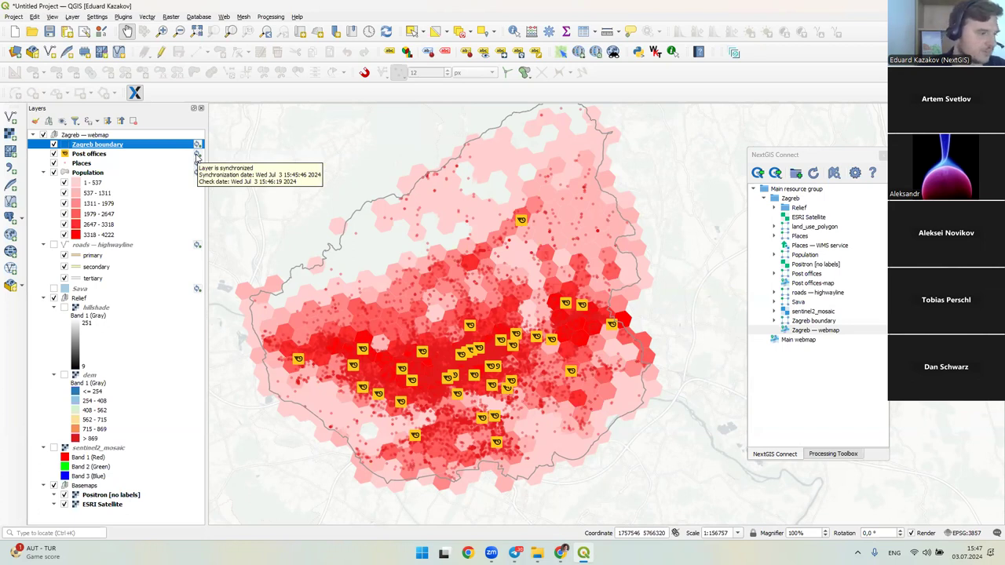
left_click(197, 156)
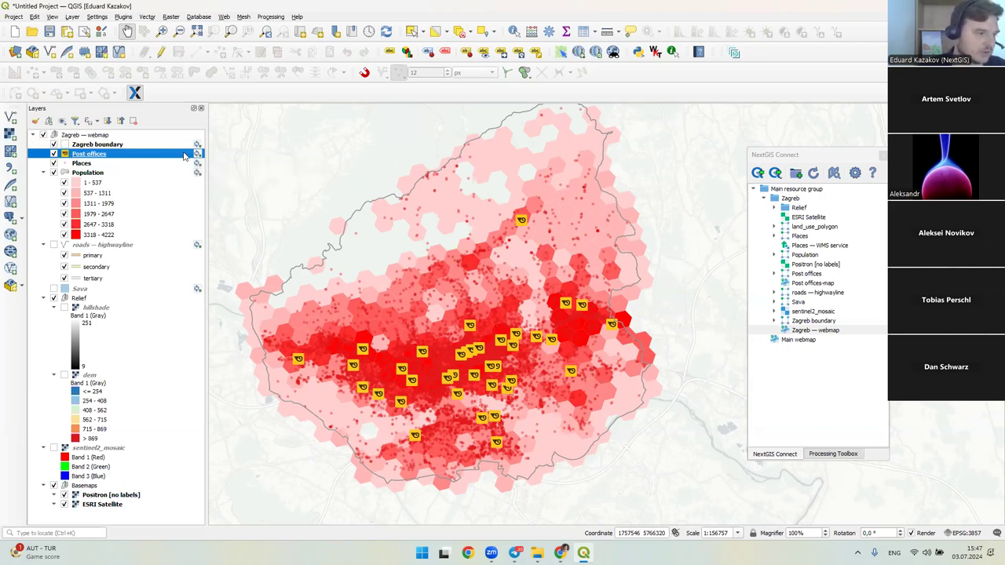
mouse_move(197, 156)
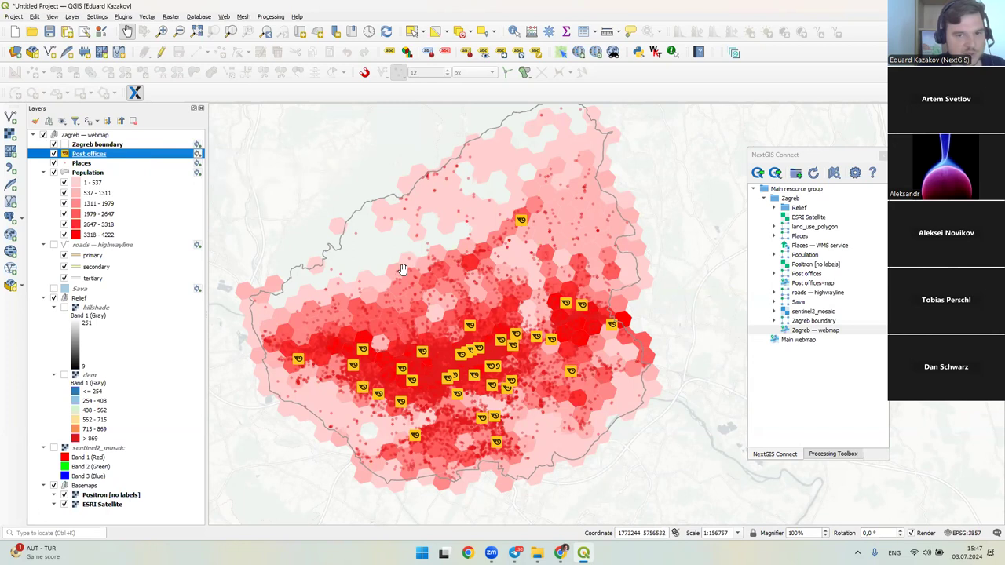
left_click_drag(402, 271, 420, 265)
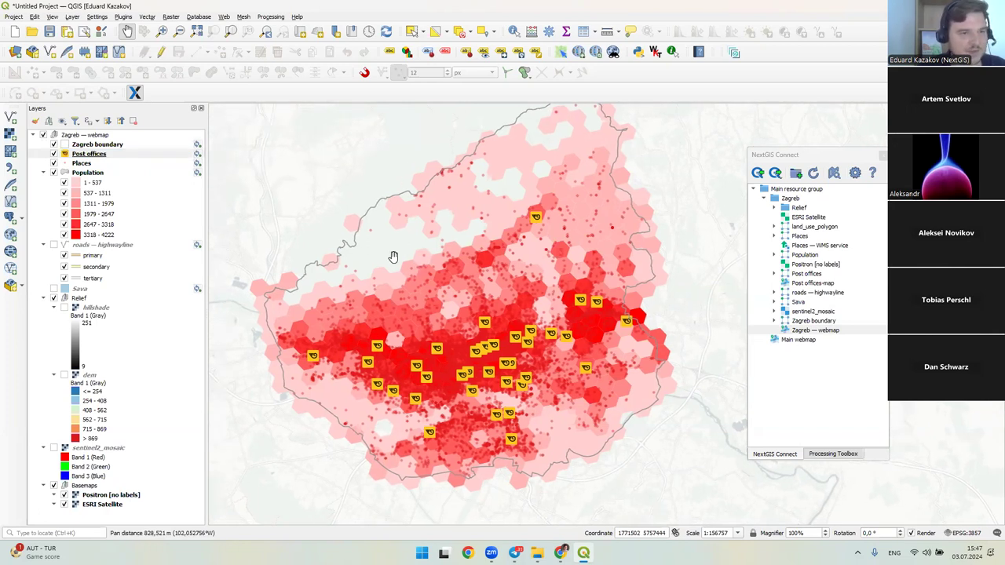
- Put the Post offices layer into editing mode with Add Point Feature active
left_click(122, 154)
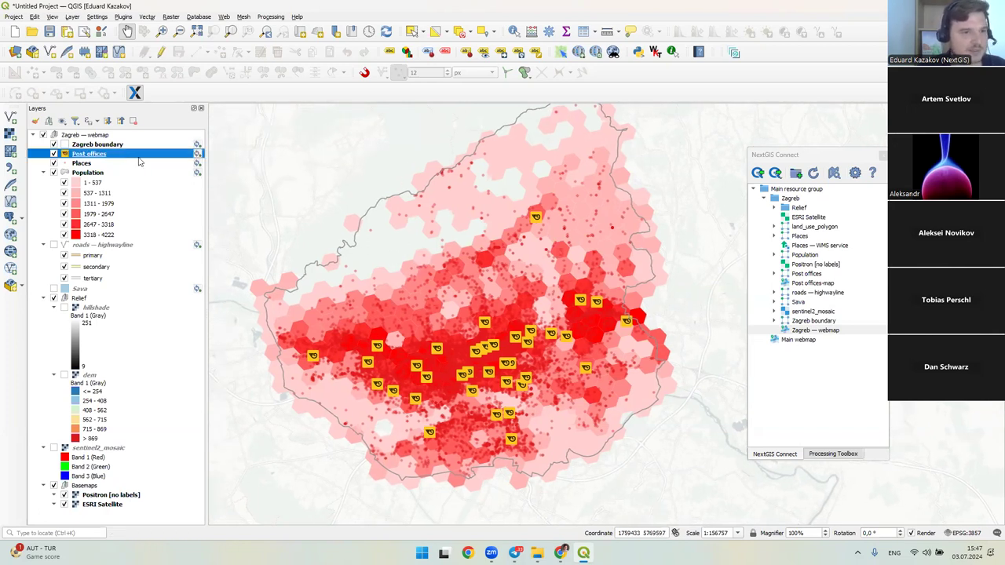
left_click(160, 55)
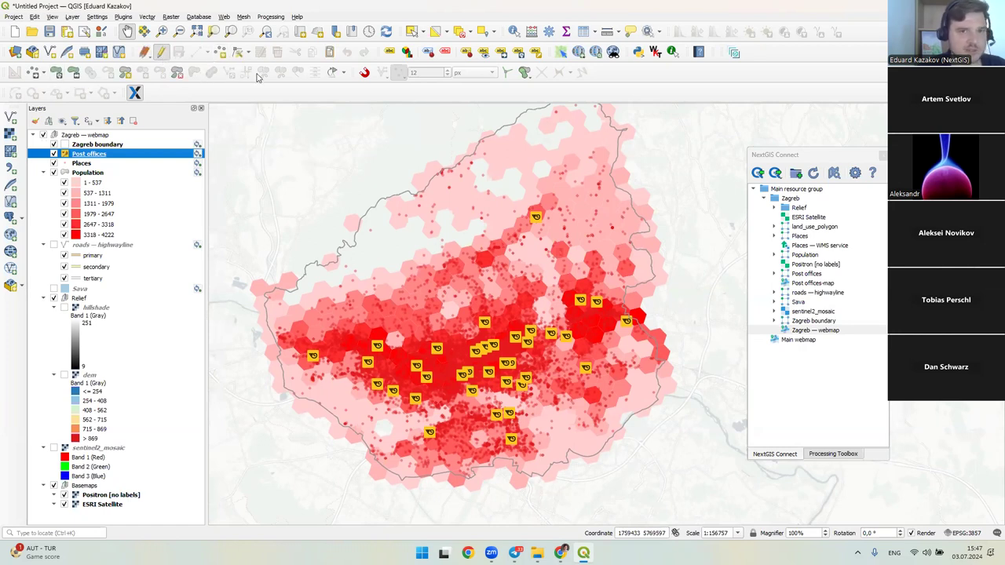
left_click(195, 52)
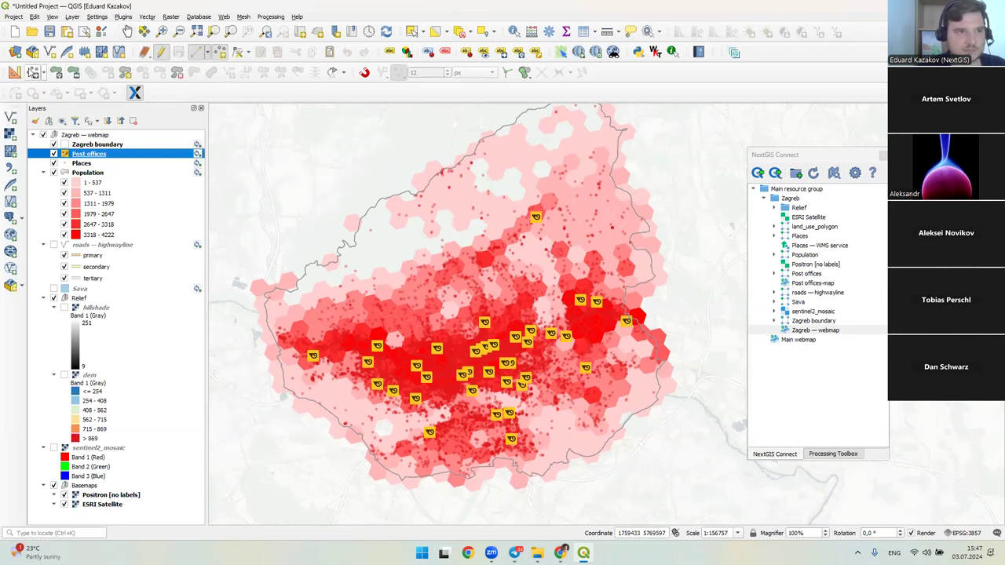
left_click(201, 108)
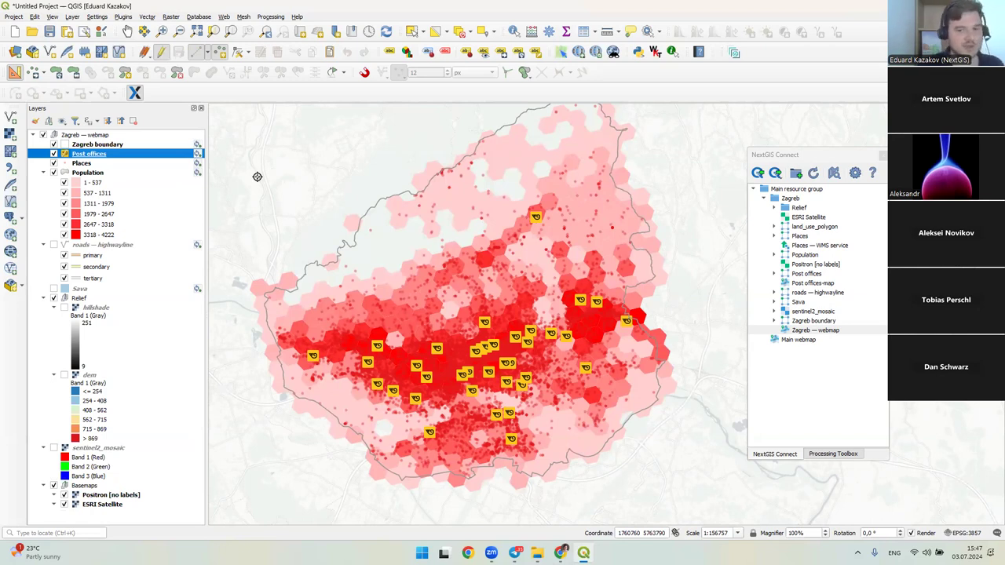
- Hide the land_use_polygon layer on the web map in the browser, then return to QGIS
left_click(557, 549)
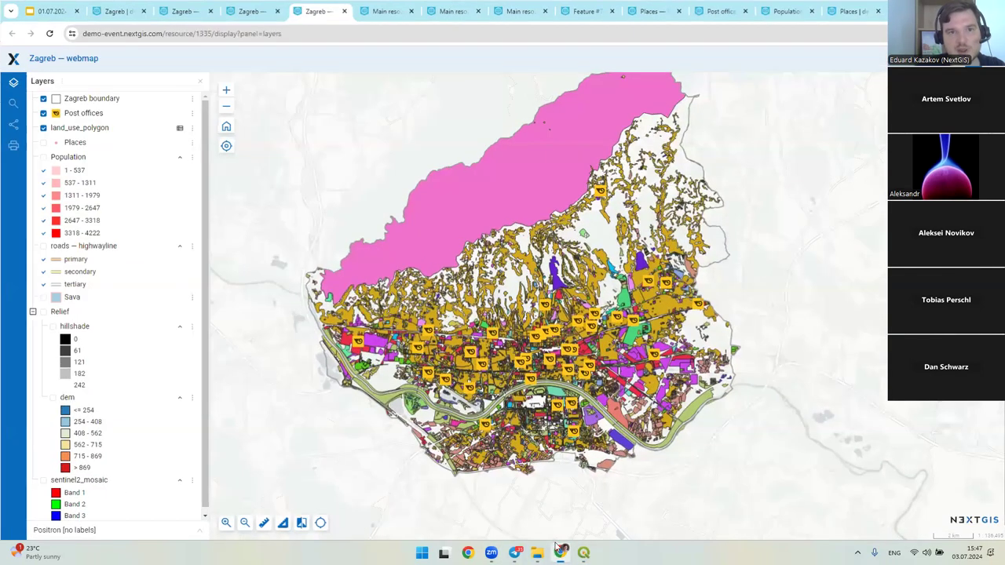
left_click(42, 126)
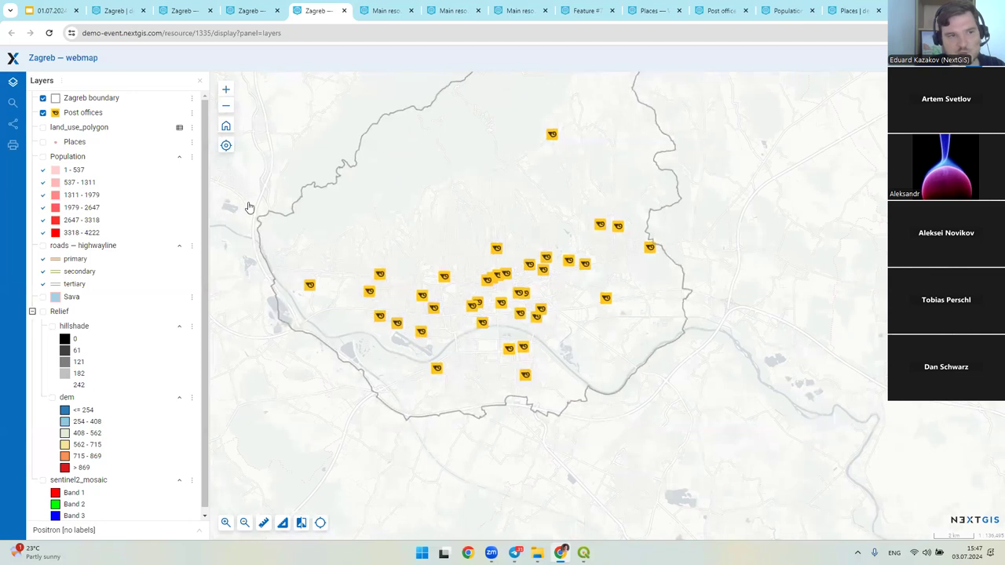
key("alt+Tab")
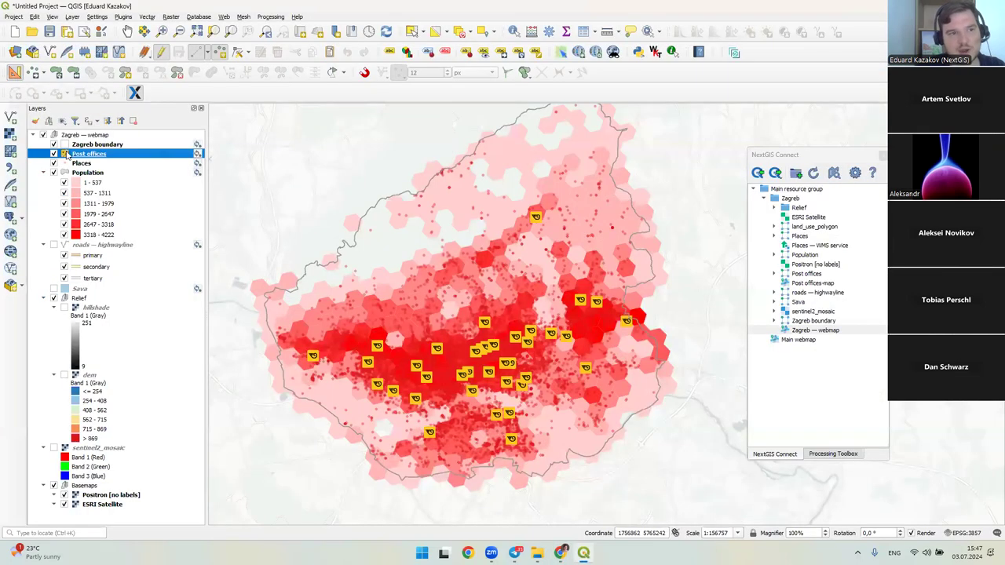
- Place a new Post offices point at the northern tip of the Zagreb boundary and accept its attributes
left_click(163, 54)
left_click_drag(375, 266, 377, 283)
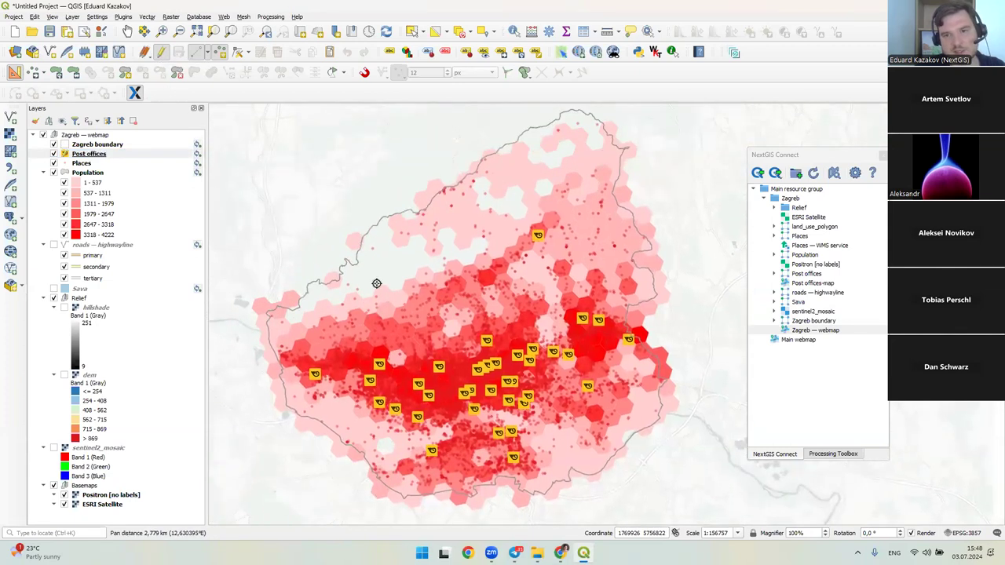
left_click_drag(570, 129, 564, 143)
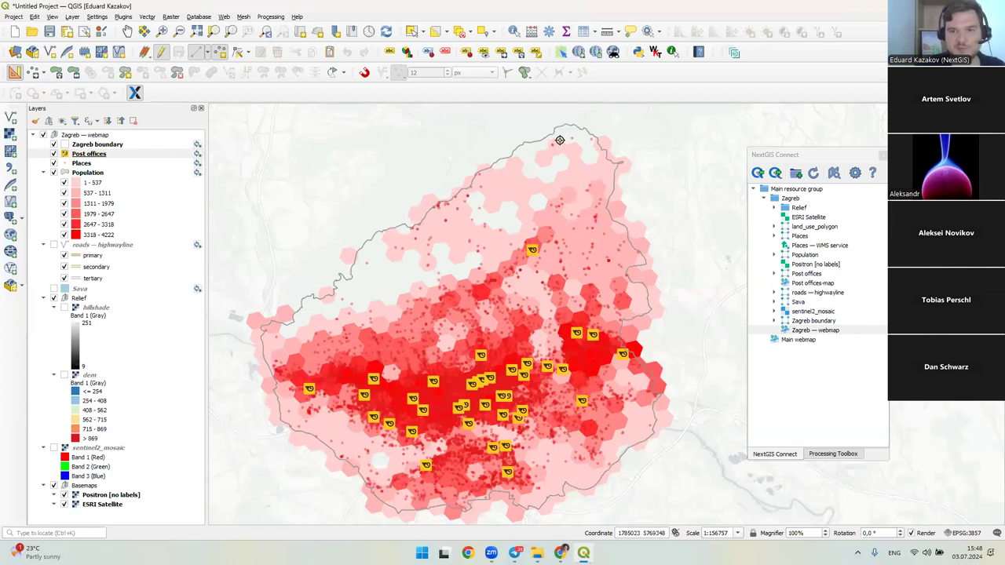
left_click(559, 139)
left_click_drag(656, 261, 544, 183)
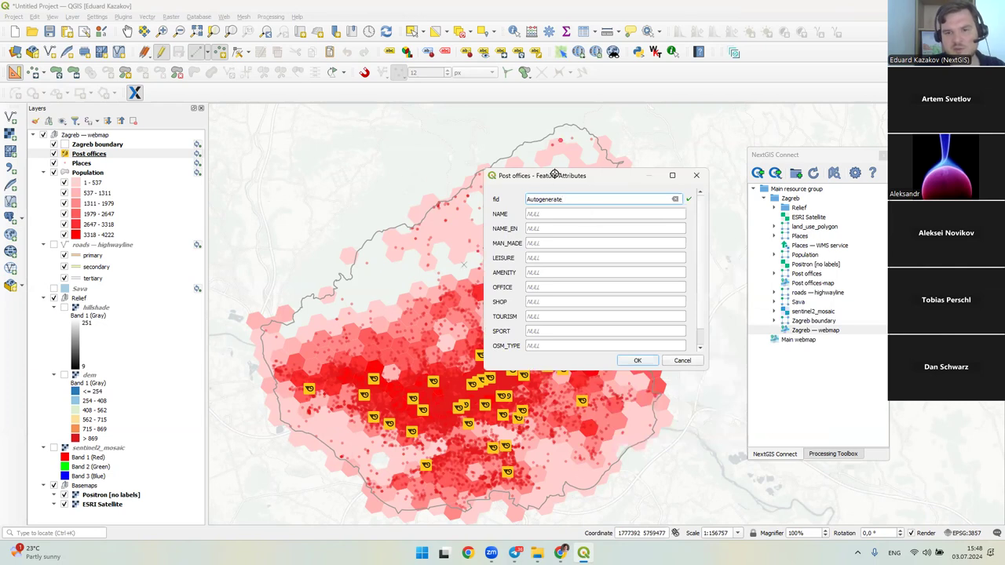
scroll(697, 293, "down", 1)
scroll(697, 293, "up", 1)
left_click(638, 360)
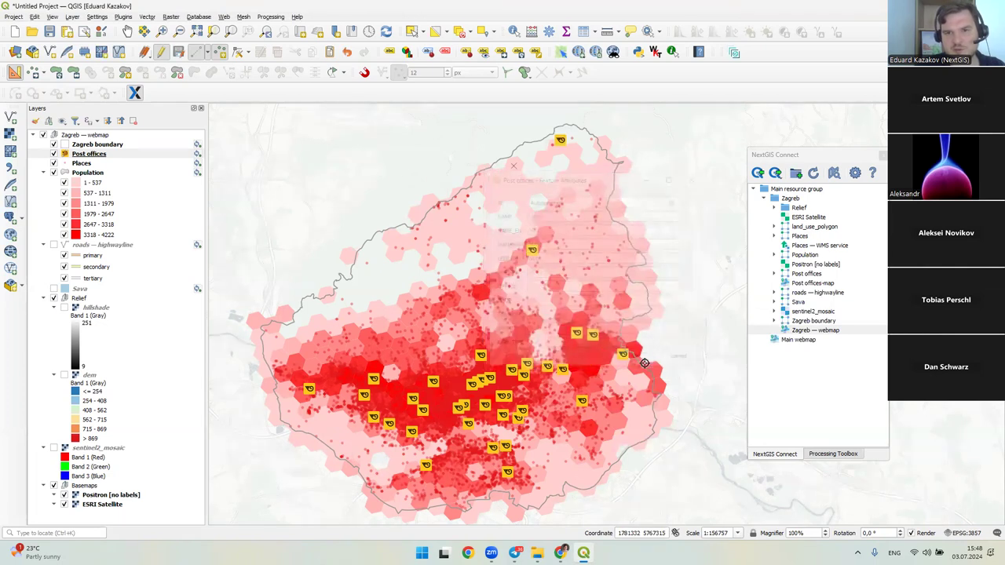
- Save the Post offices edits and turn off editing for the layer
left_click_drag(542, 136, 558, 161)
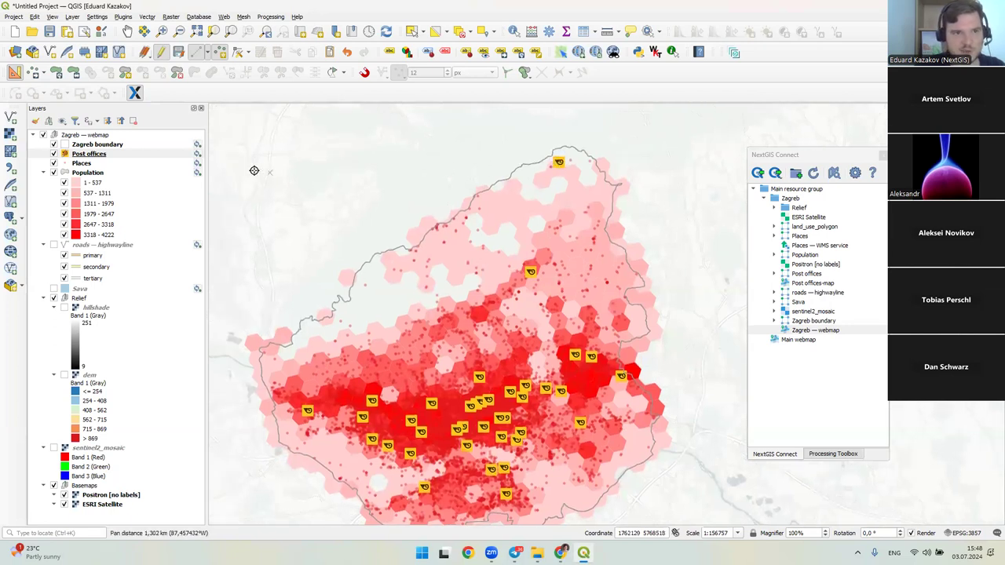
left_click(177, 54)
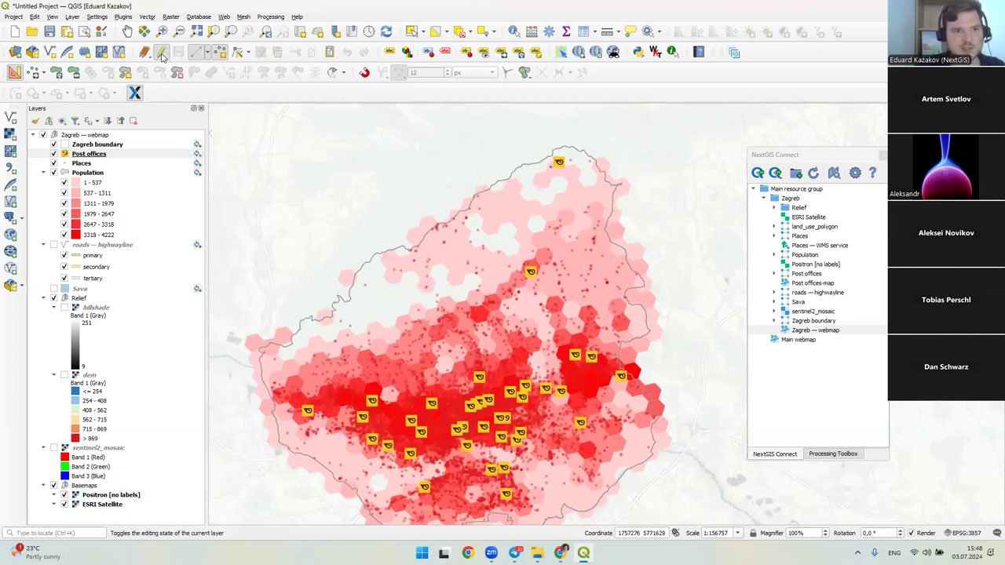
left_click(163, 55)
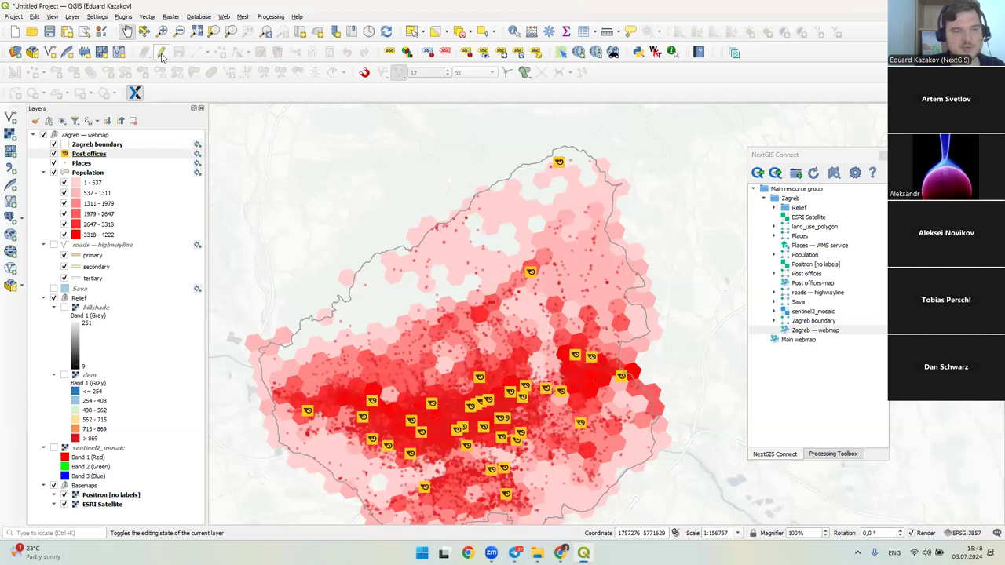
key("alt+Tab")
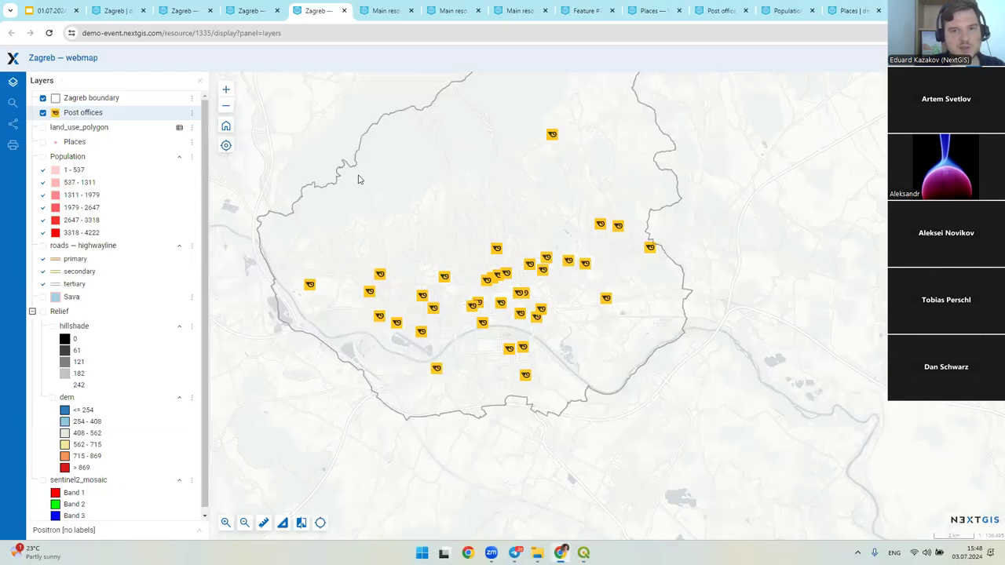
left_click_drag(509, 172, 484, 312)
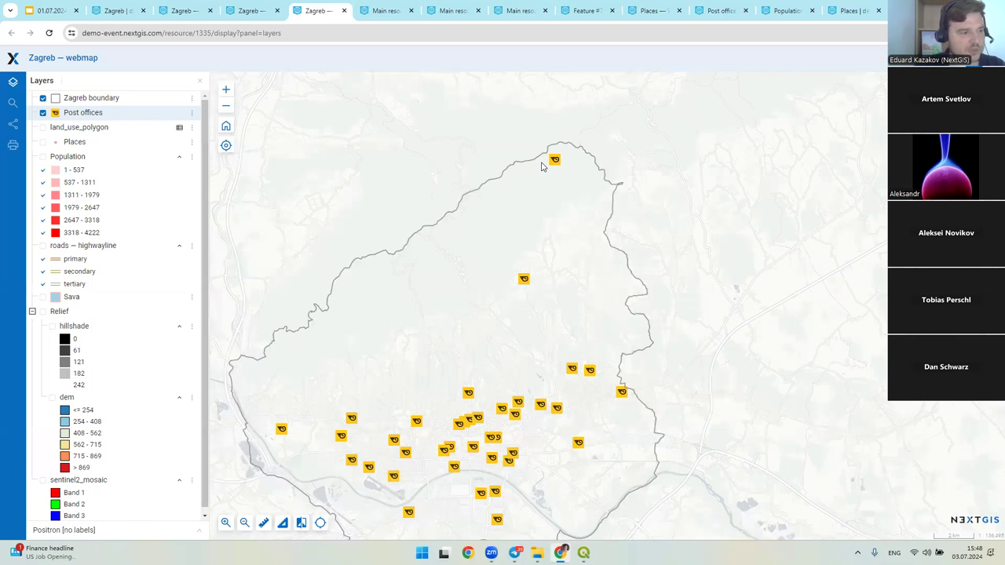
key("alt+Tab")
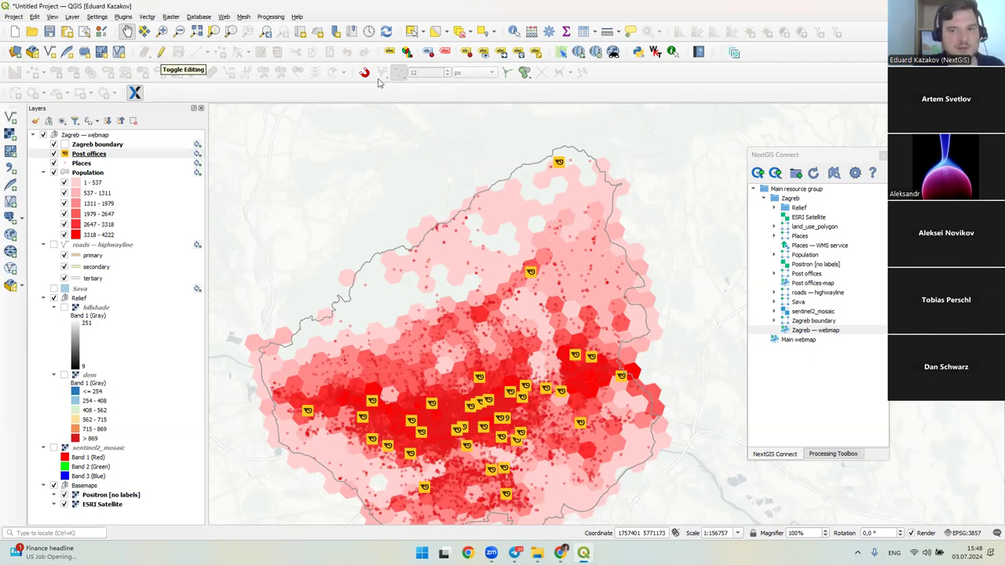
key("alt+Tab")
left_click_drag(557, 208, 585, 189)
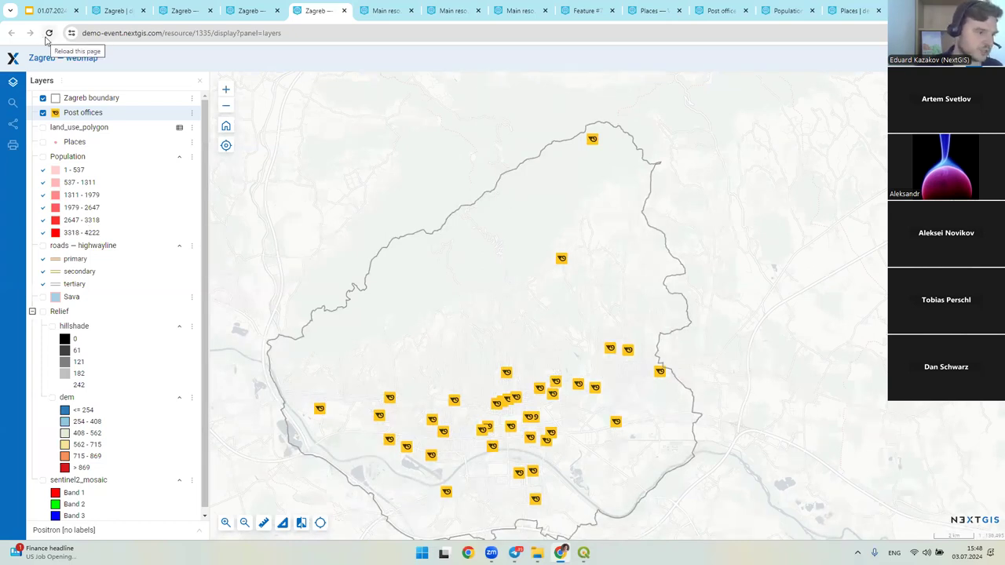
key("alt+Tab")
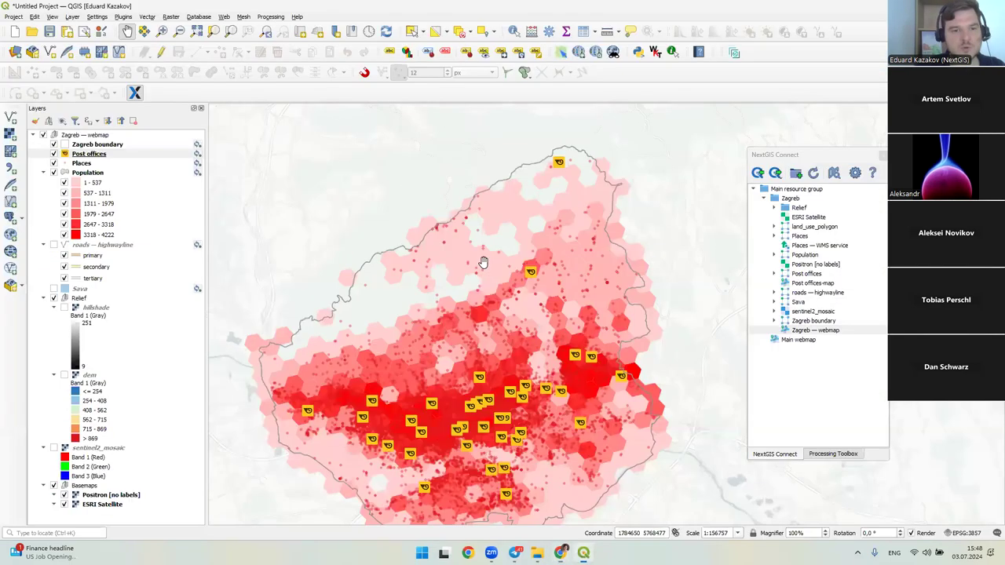
- Show roads — highwayline, hide Population, and start editing the roads layer
left_click(64, 249)
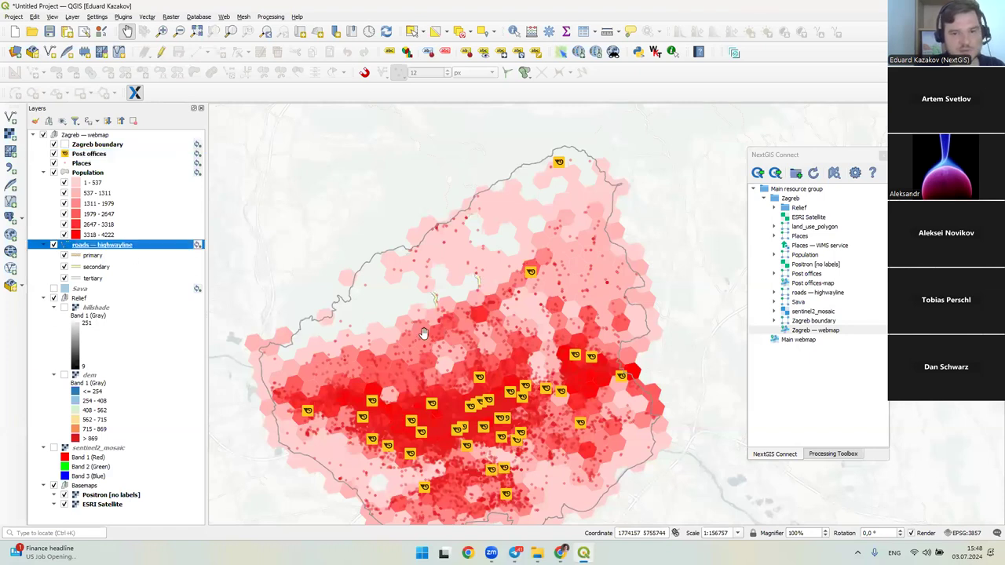
scroll(417, 342, "up", 1)
left_click(53, 172)
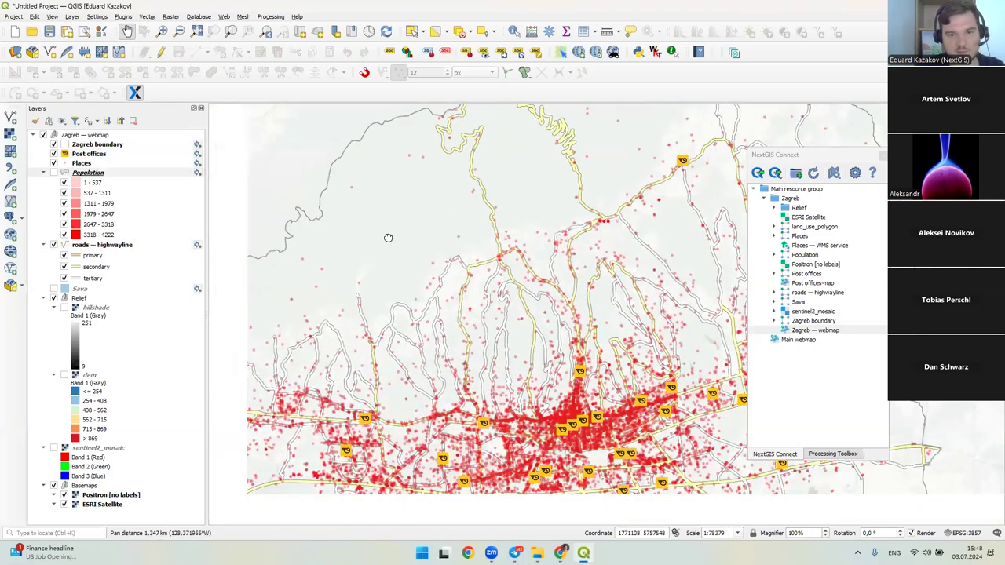
left_click(91, 244)
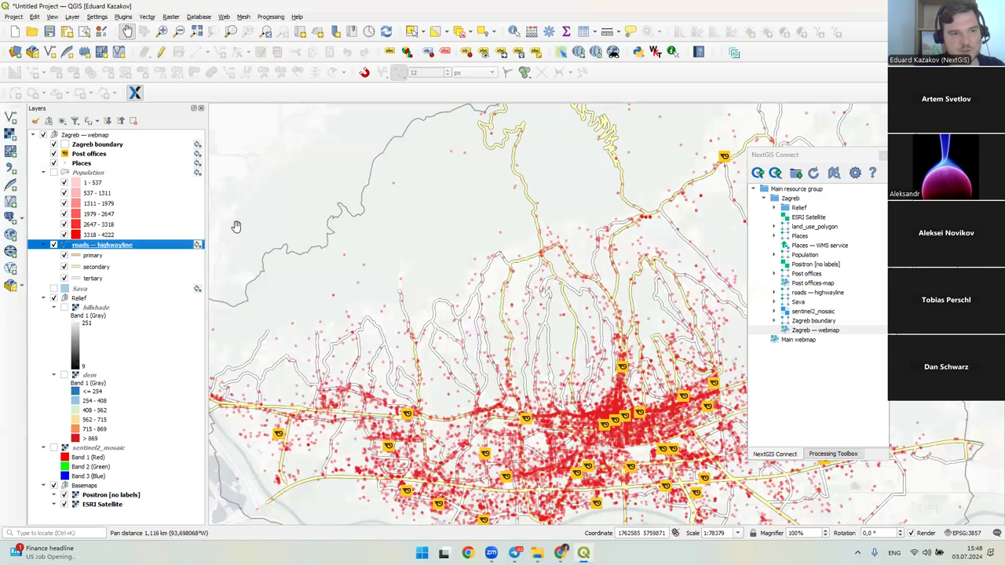
left_click_drag(263, 226, 318, 215)
left_click(172, 52)
- Digitize a new six-vertex road toward the northeast and set its HIGHWAY attribute to secondary
key("ctrl+.")
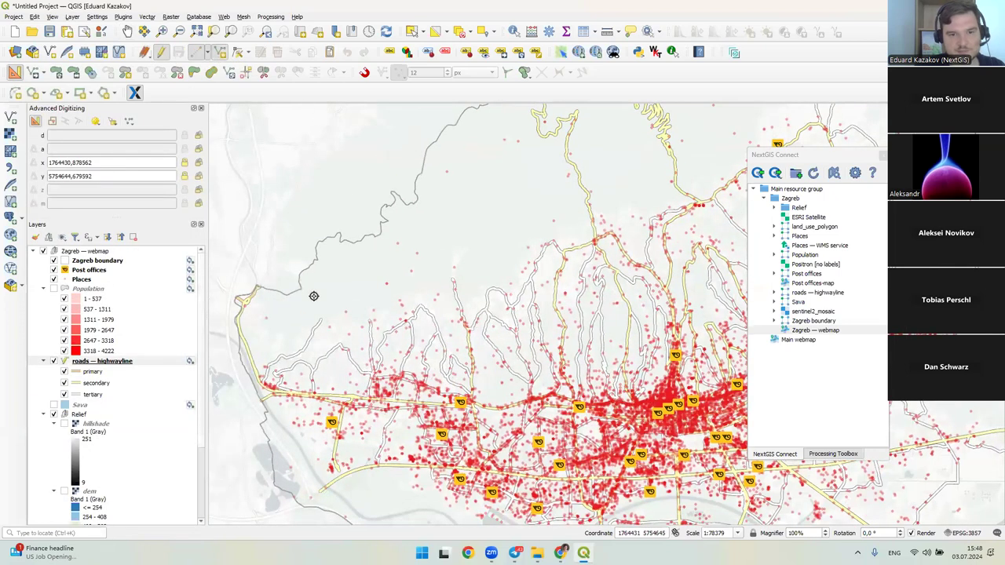
left_click(315, 292)
left_click(408, 260)
left_click(431, 209)
left_click(469, 197)
left_click(487, 167)
left_click(507, 160)
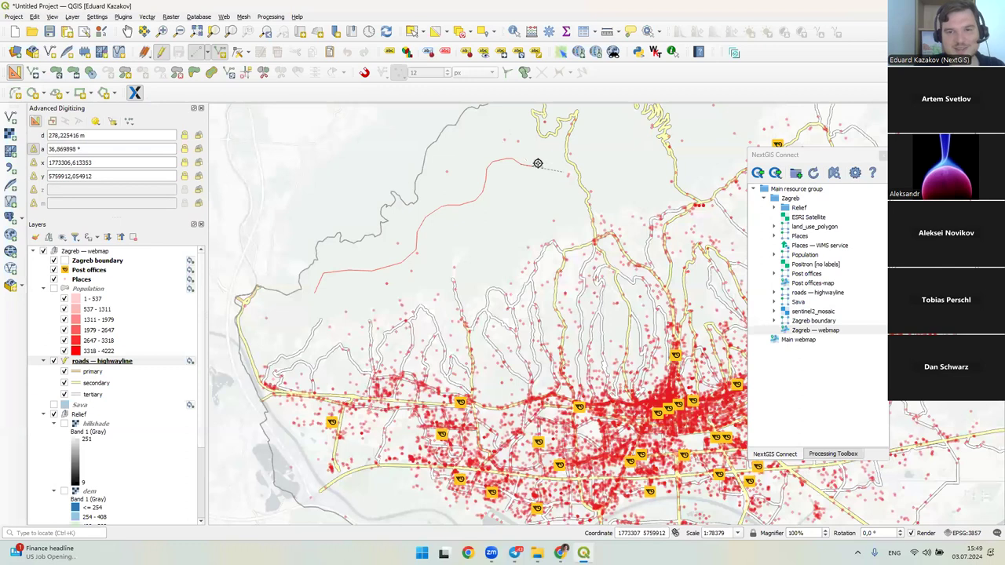
right_click(533, 162)
left_click(555, 258)
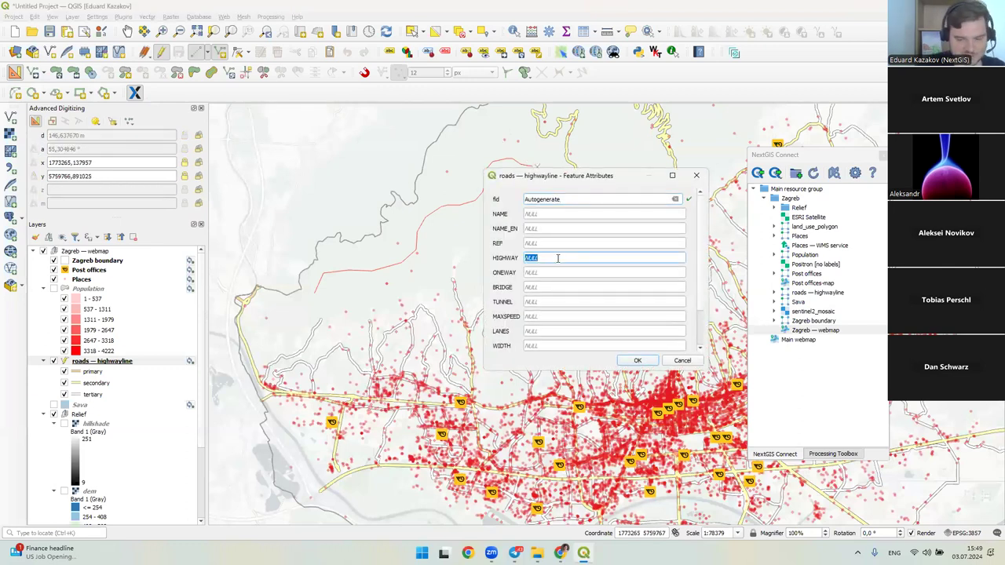
type("secondary")
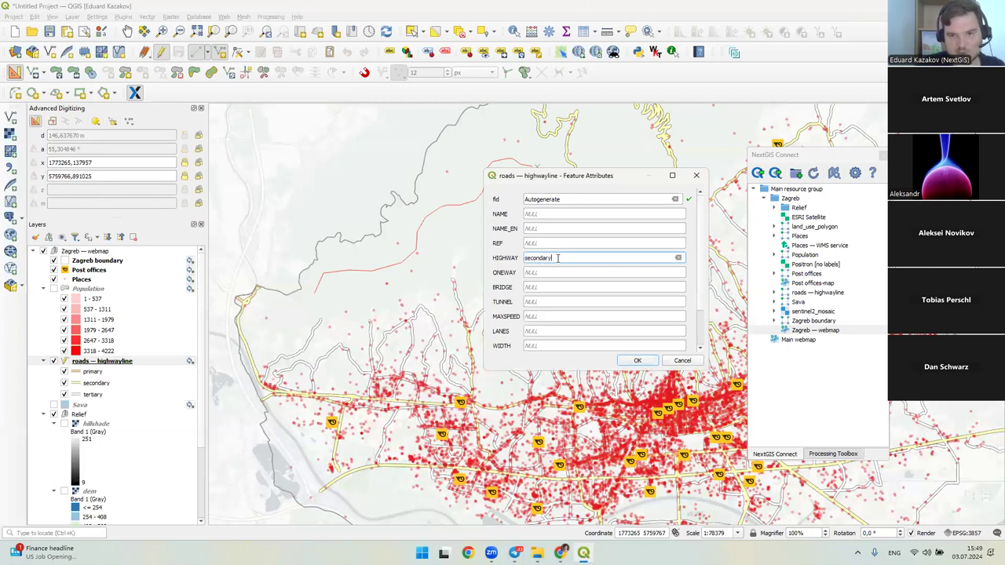
key("Return")
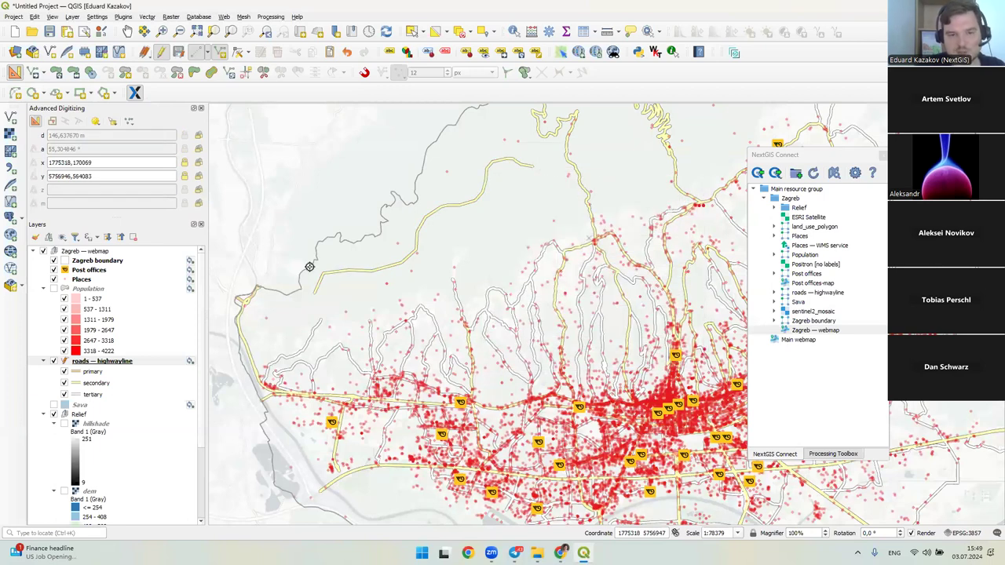
- Stop editing roads — highwayline, saving the new road
left_click(95, 383)
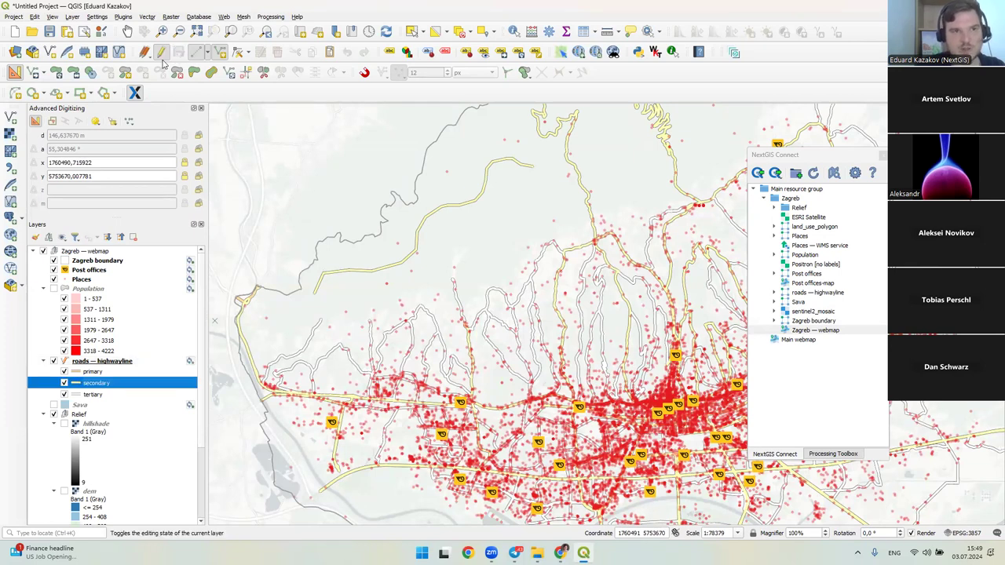
left_click(162, 52)
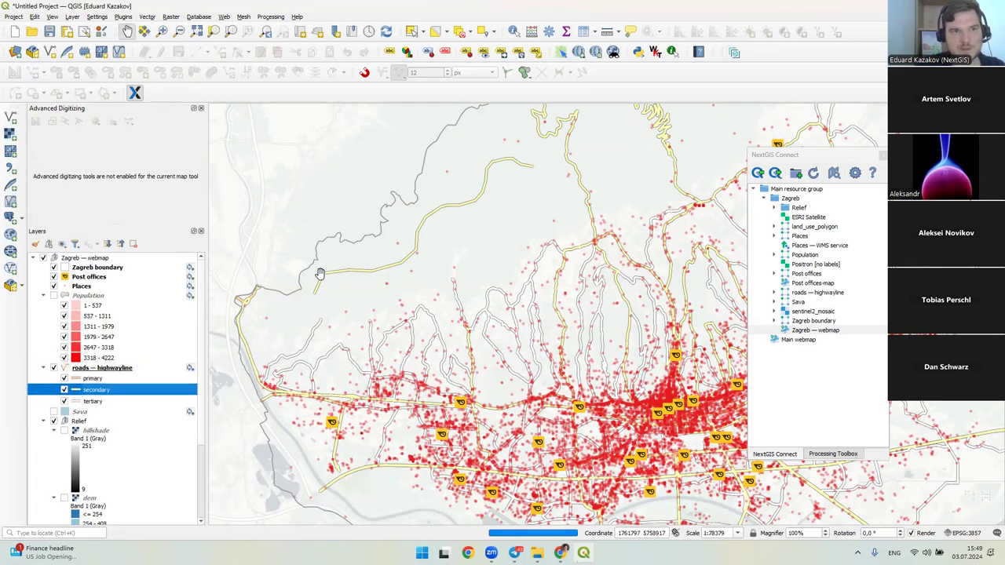
left_click(111, 369)
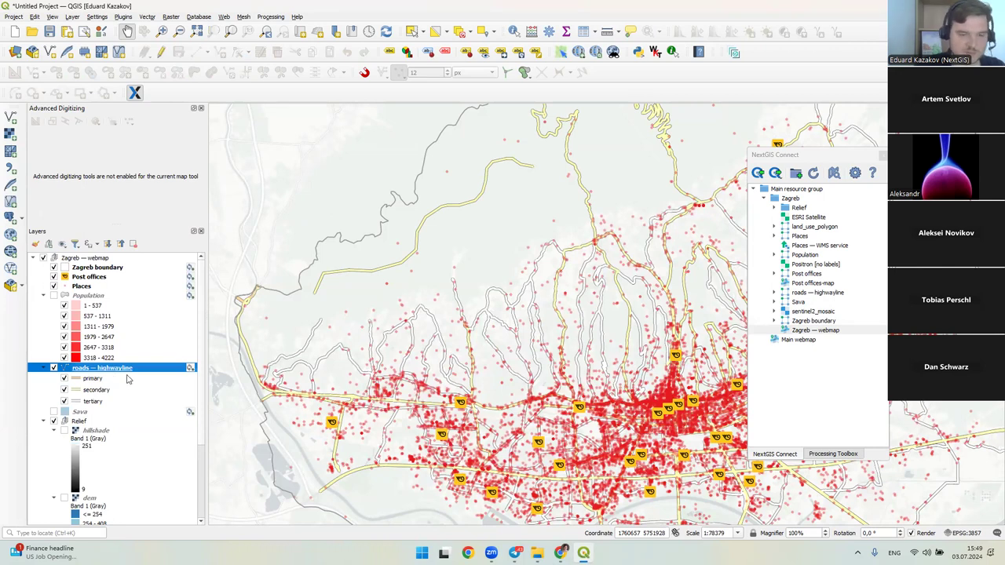
key("alt+Tab")
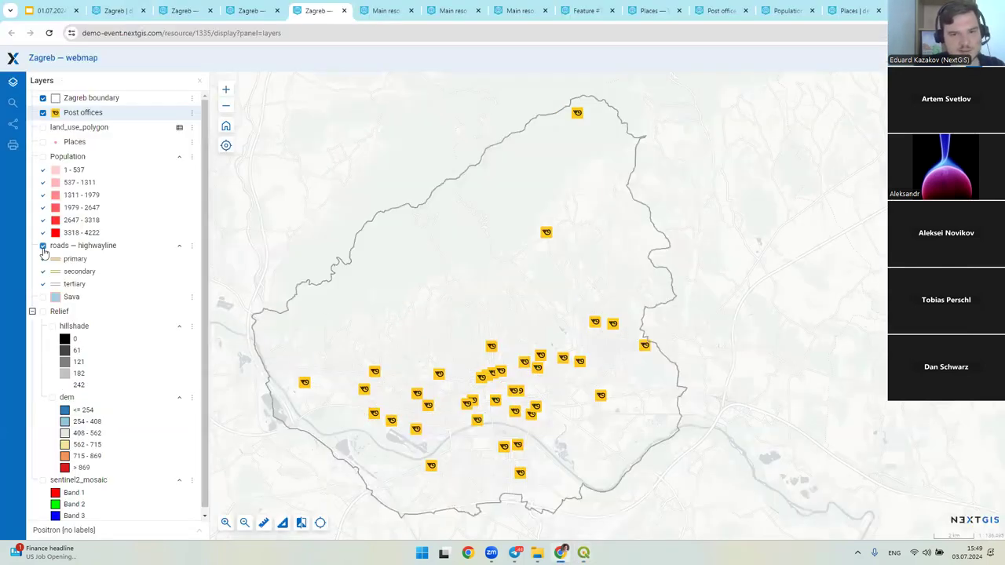
- Switch on roads — highwayline on the Zagreb webmap and view the northern area for the new road
left_click(43, 246)
left_click(99, 259)
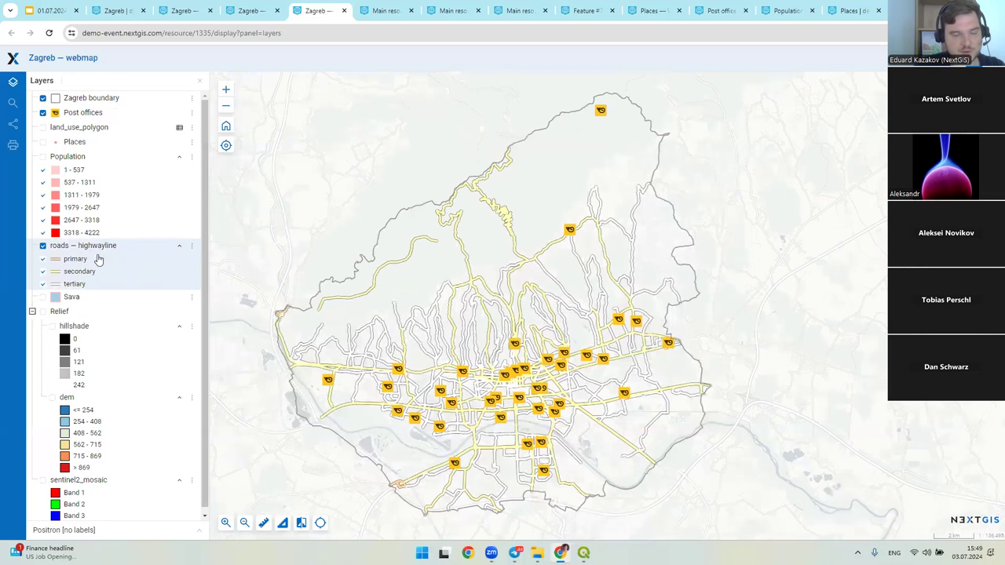
left_click_drag(351, 318, 427, 300)
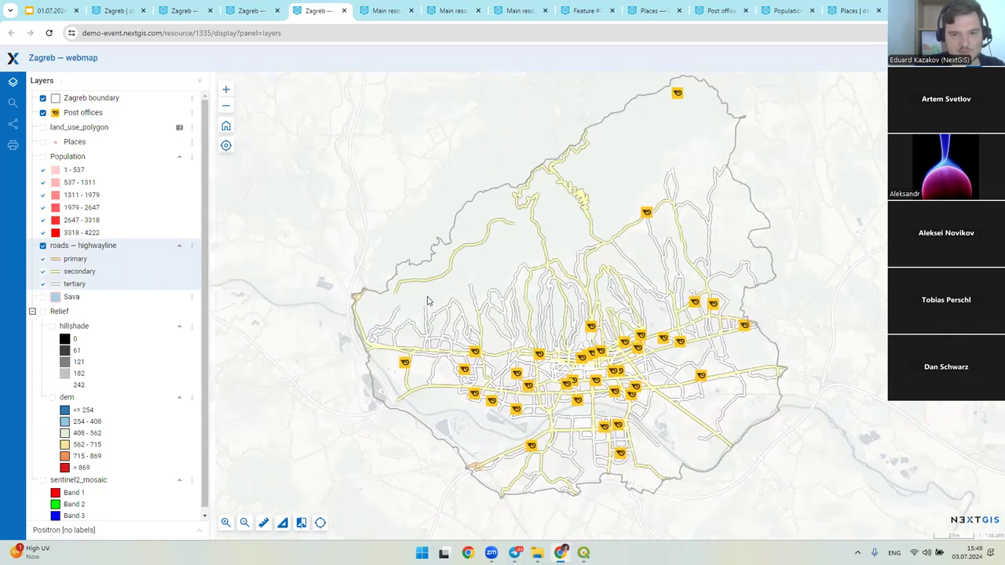
scroll(428, 300, "up", 2)
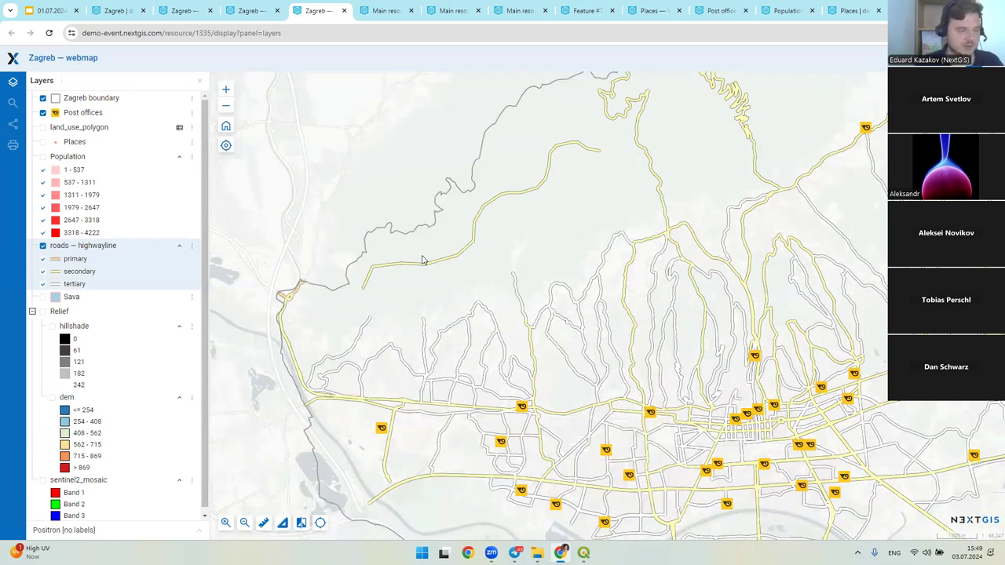
- Run Synchronization for roads — highwayline from its Layer status window, then close it
key("alt+Tab")
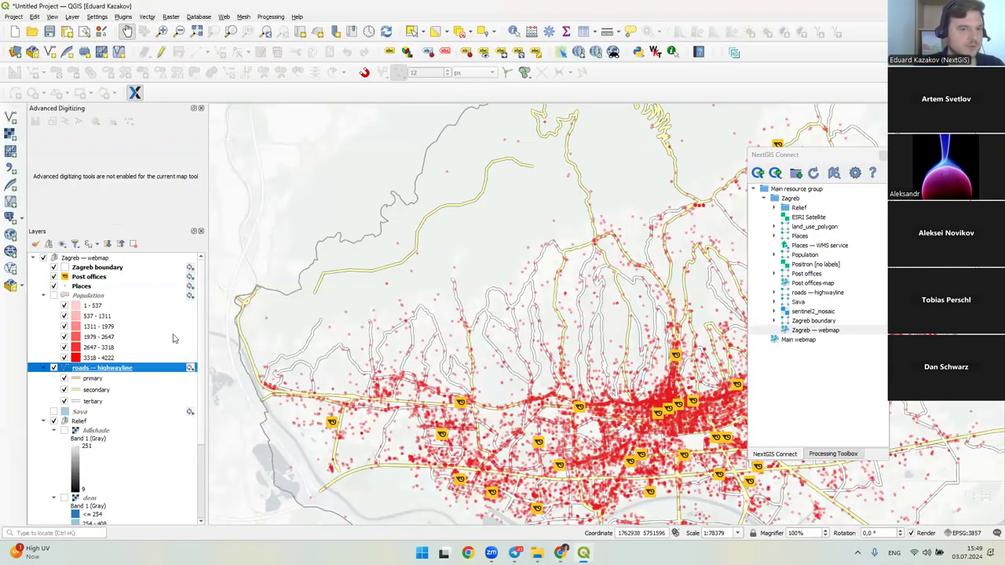
scroll(114, 333, "down", 1)
scroll(126, 342, "up", 2)
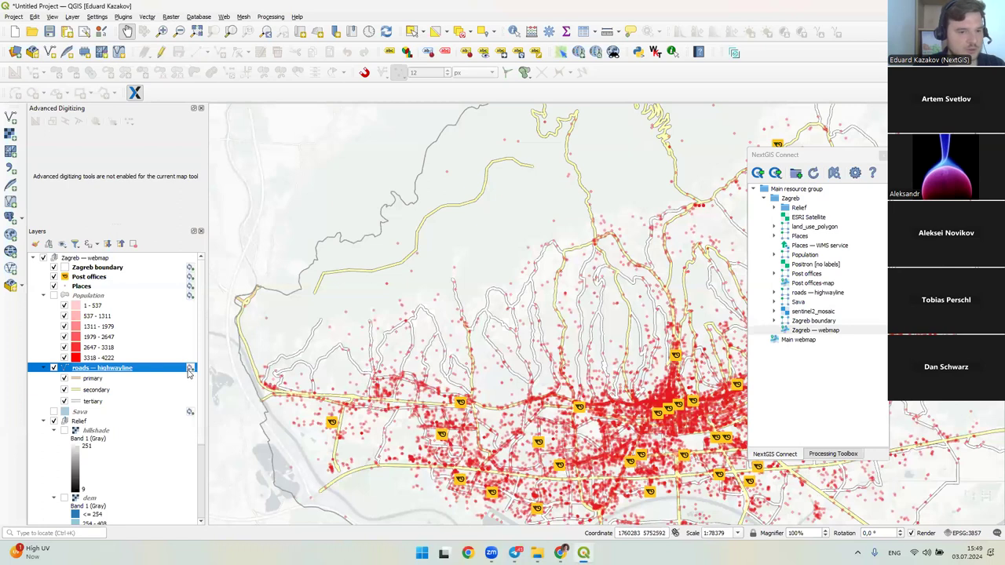
mouse_move(190, 373)
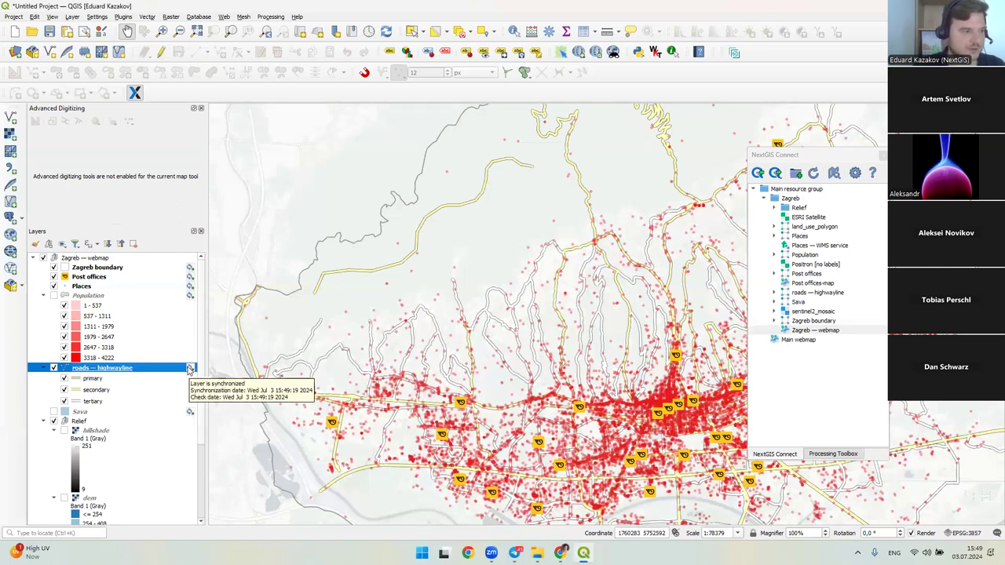
left_click(189, 369)
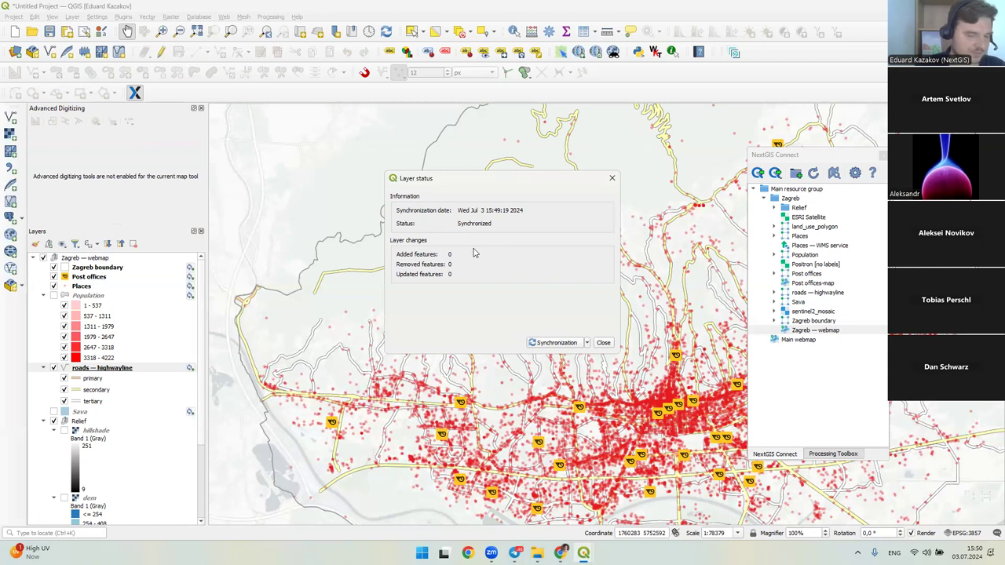
left_click(556, 343)
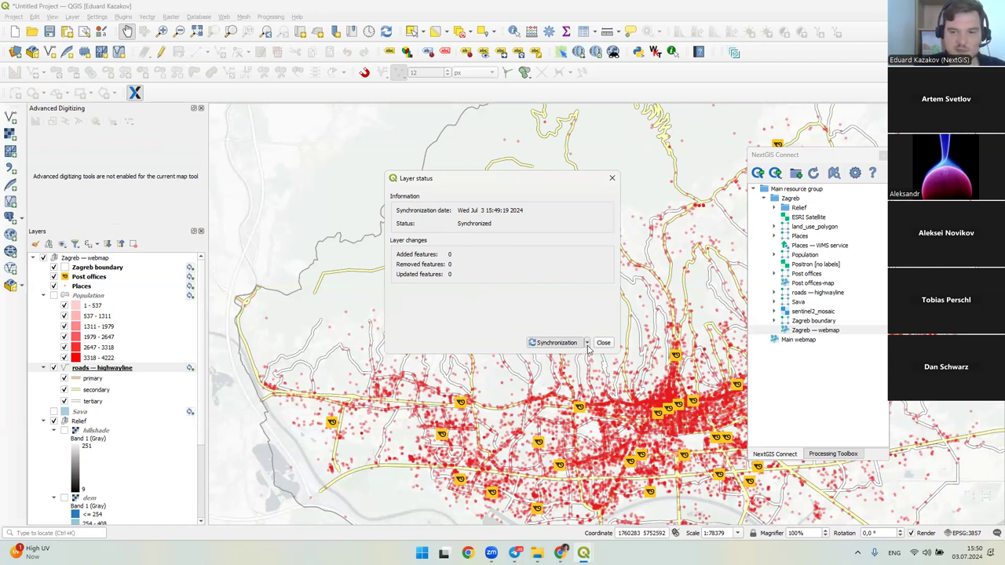
left_click(586, 343)
left_click(561, 354)
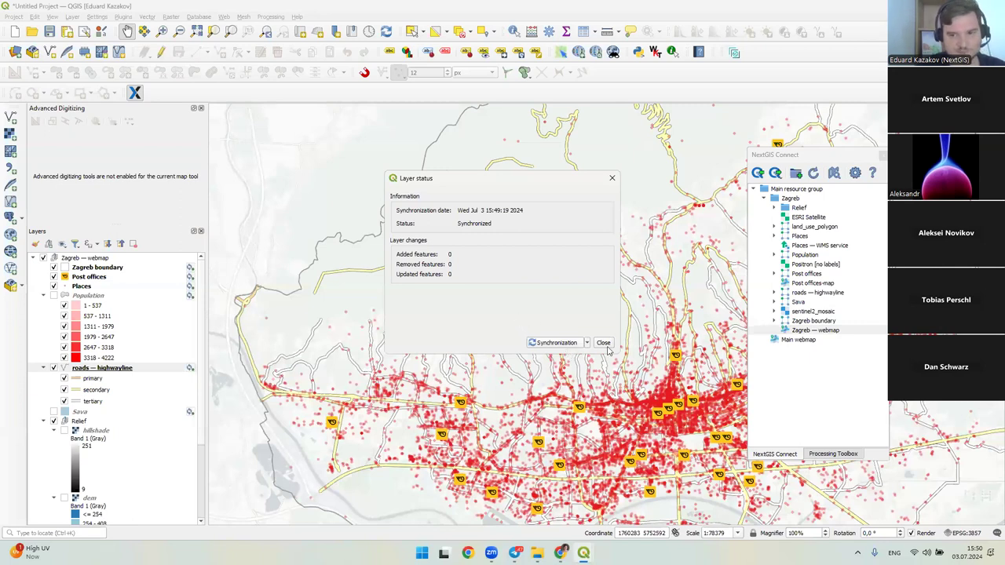
left_click(603, 343)
left_click_drag(593, 359, 559, 298)
- Reposition the NextGIS Connect panel and expand land_use_polygon to reveal its (qgis) style
scroll(82, 357, "down", 3)
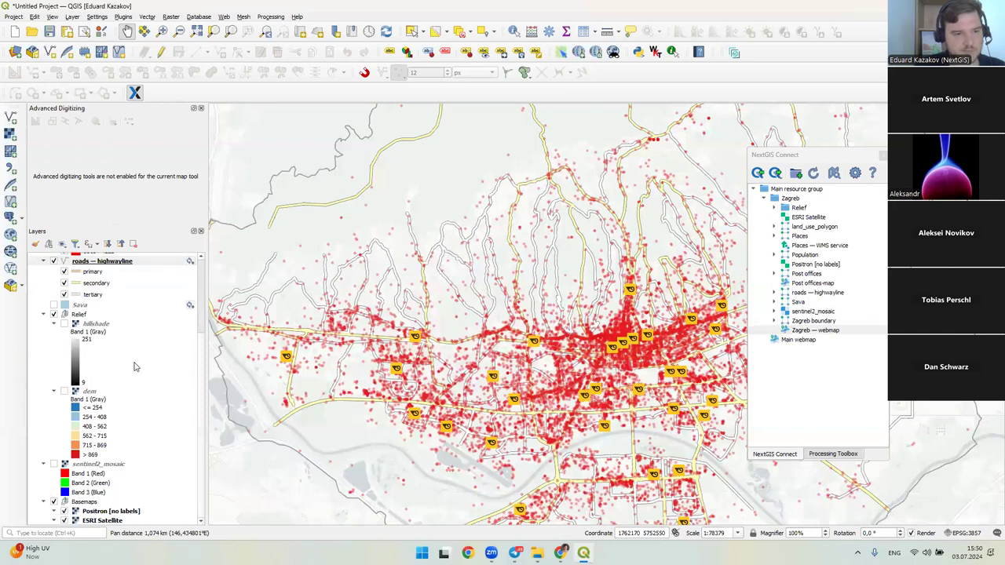
scroll(135, 366, "up", 3)
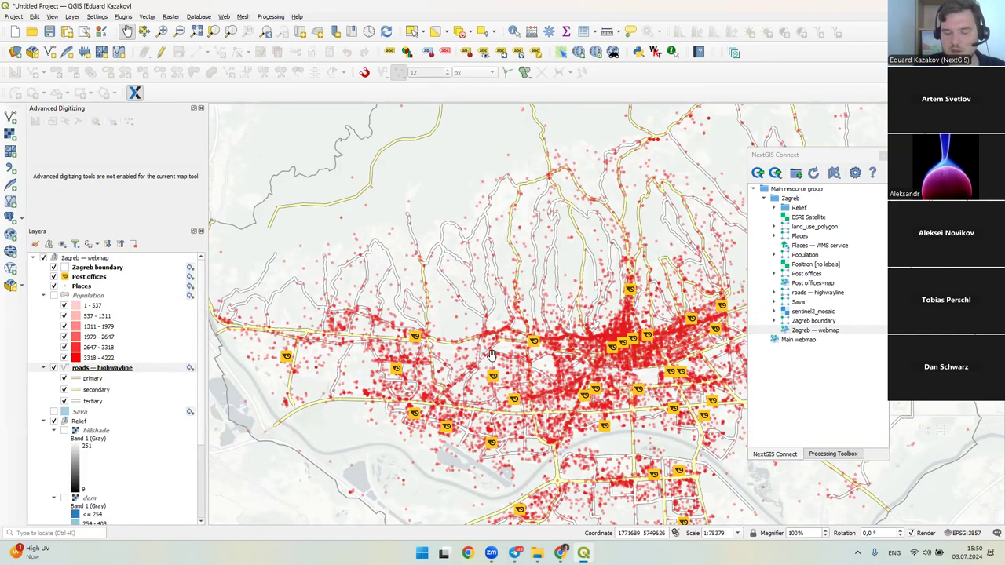
left_click(796, 156)
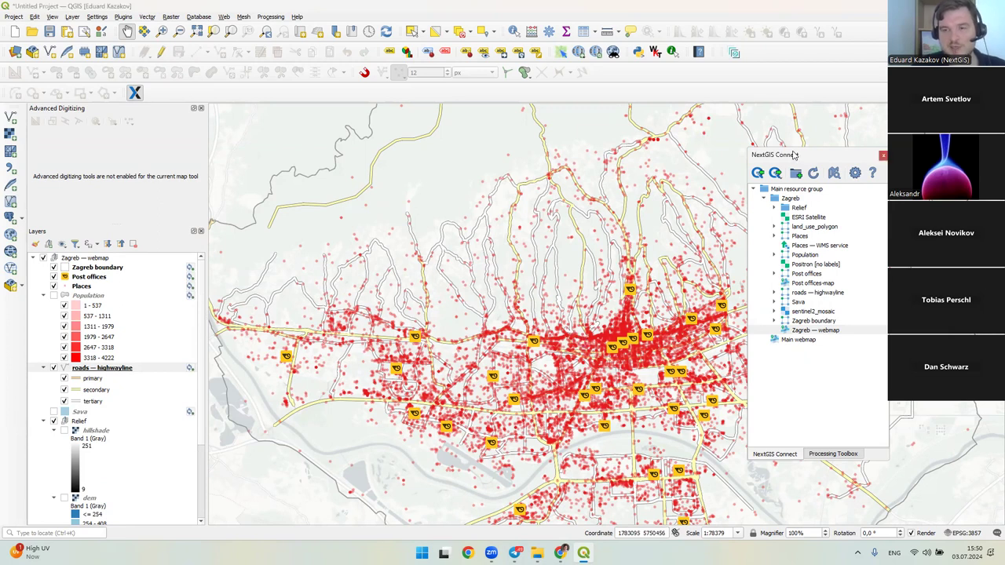
left_click_drag(795, 154, 744, 172)
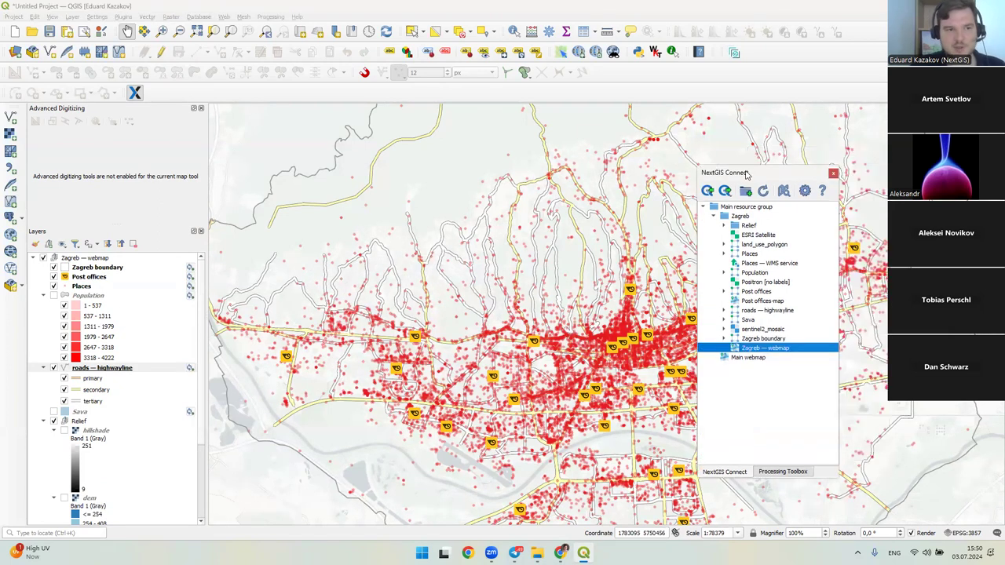
left_click(200, 107)
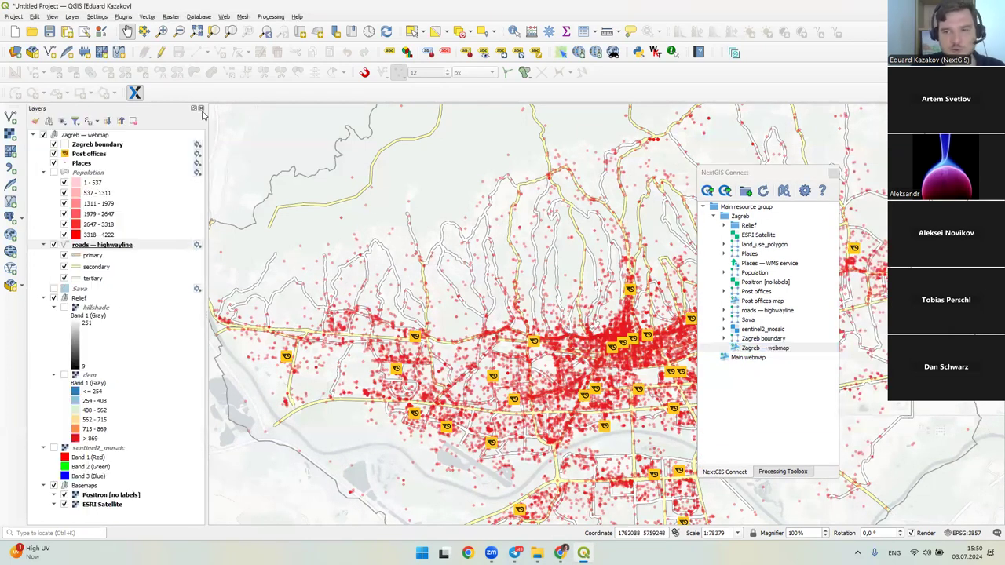
left_click(724, 244)
right_click(755, 255)
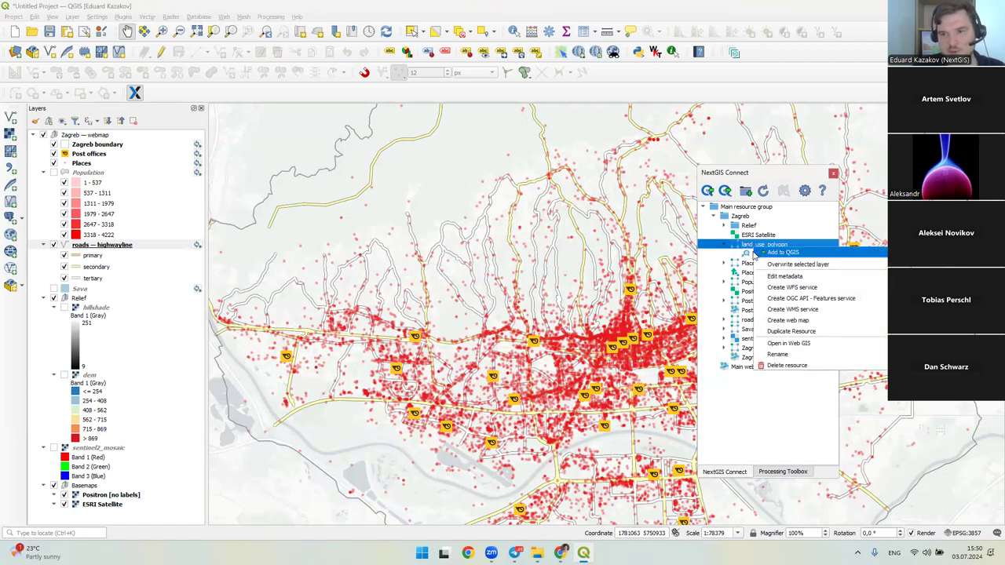
left_click(756, 256)
left_click(752, 313)
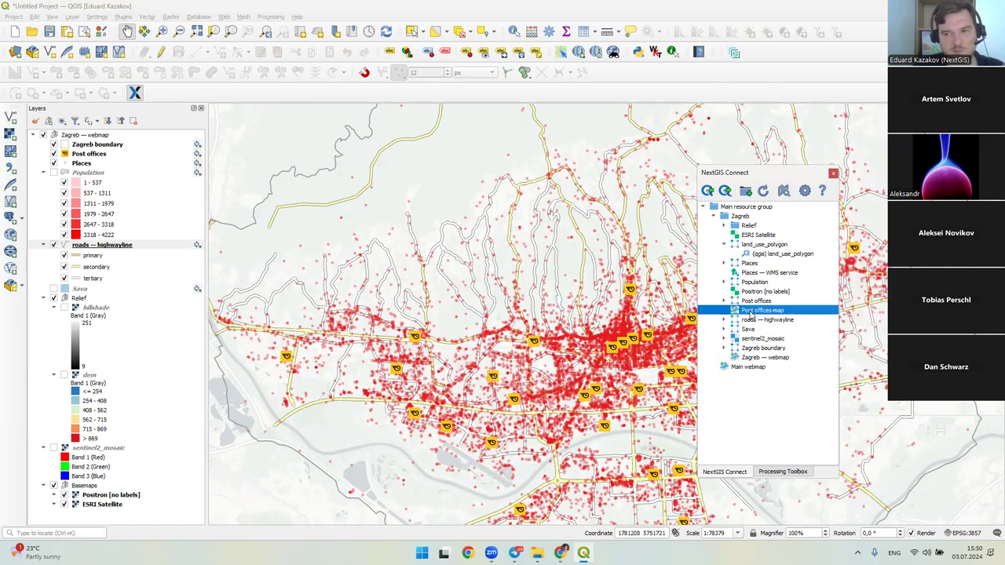
left_click(746, 358)
left_click(755, 254)
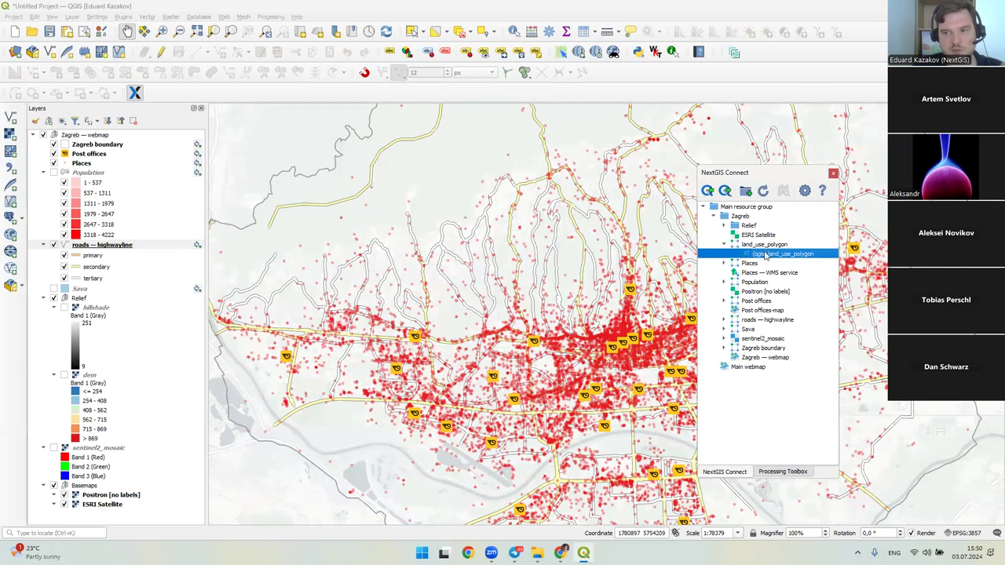
- Add the (qgis) land_use_polygon layer to QGIS and move it just below Post offices
left_click(758, 368)
right_click(762, 254)
left_click(780, 321)
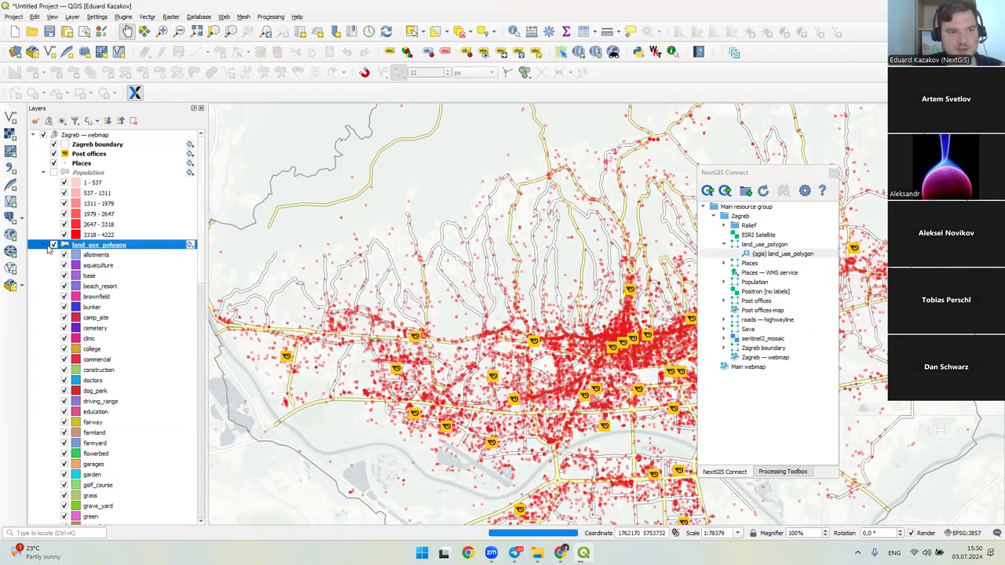
left_click_drag(103, 253, 138, 158)
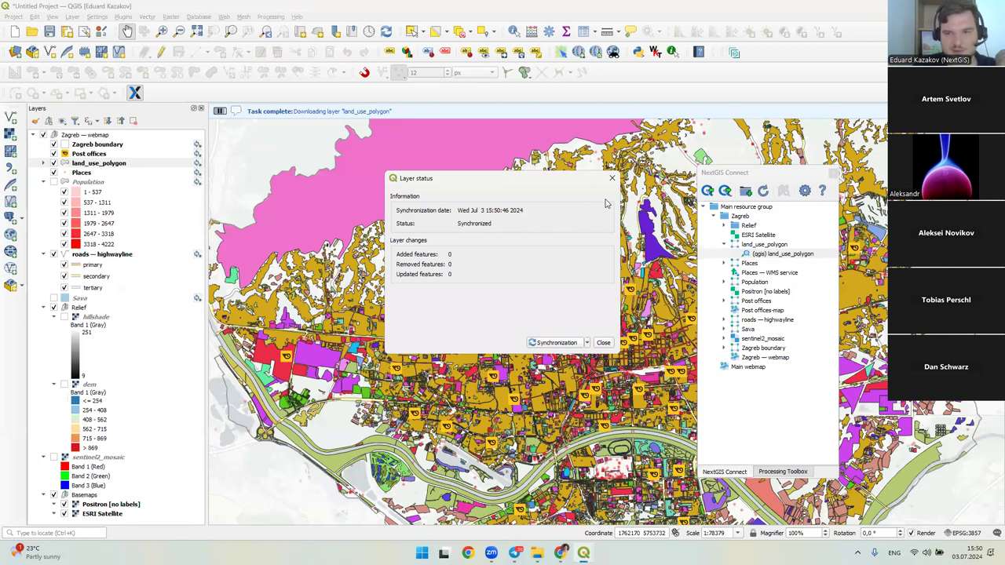
left_click(616, 179)
left_click_drag(540, 255, 397, 341)
scroll(500, 259, "down", 1)
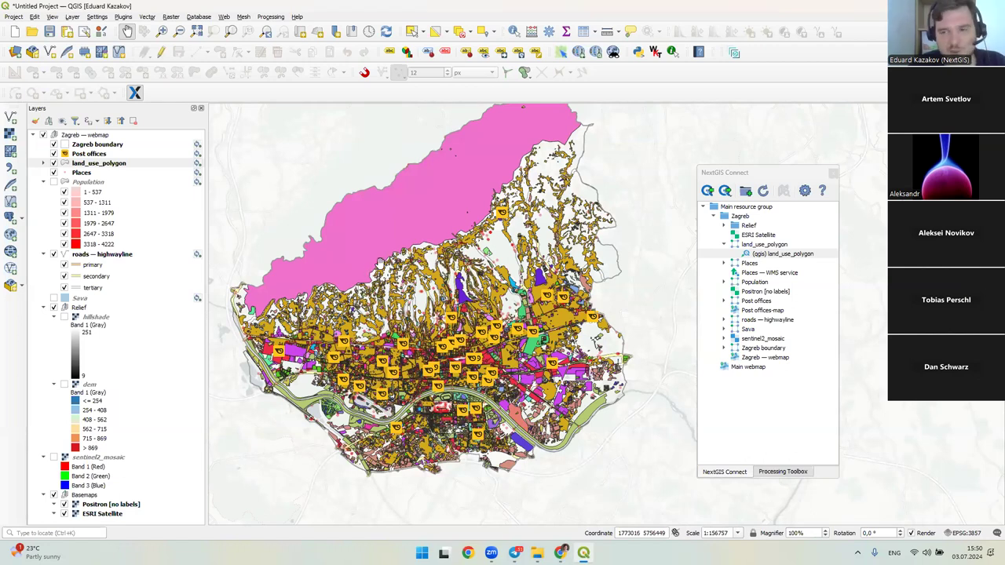
- Make land_use_polygon the current layer and check its category legend
left_click_drag(499, 273, 519, 294)
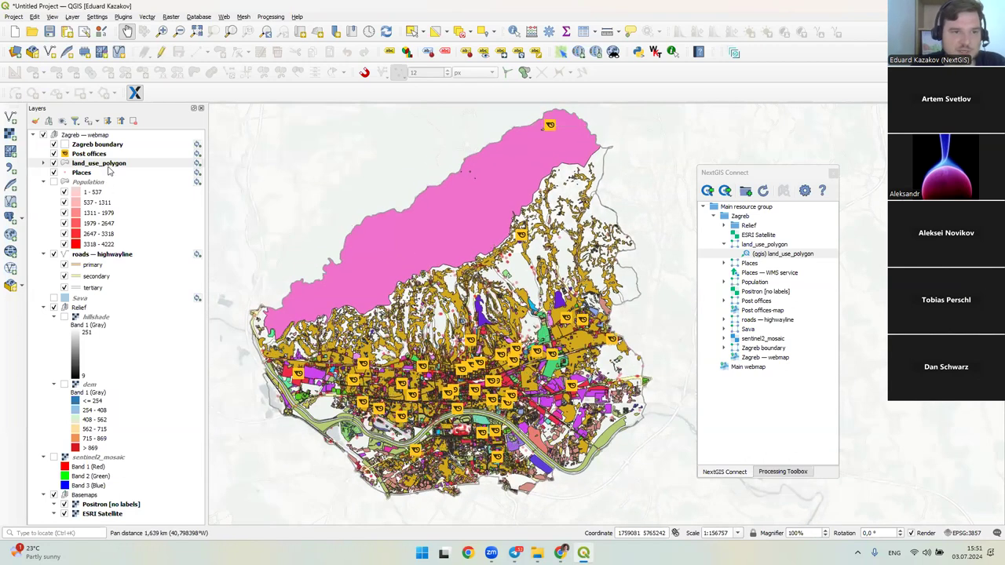
left_click(108, 163)
left_click(43, 162)
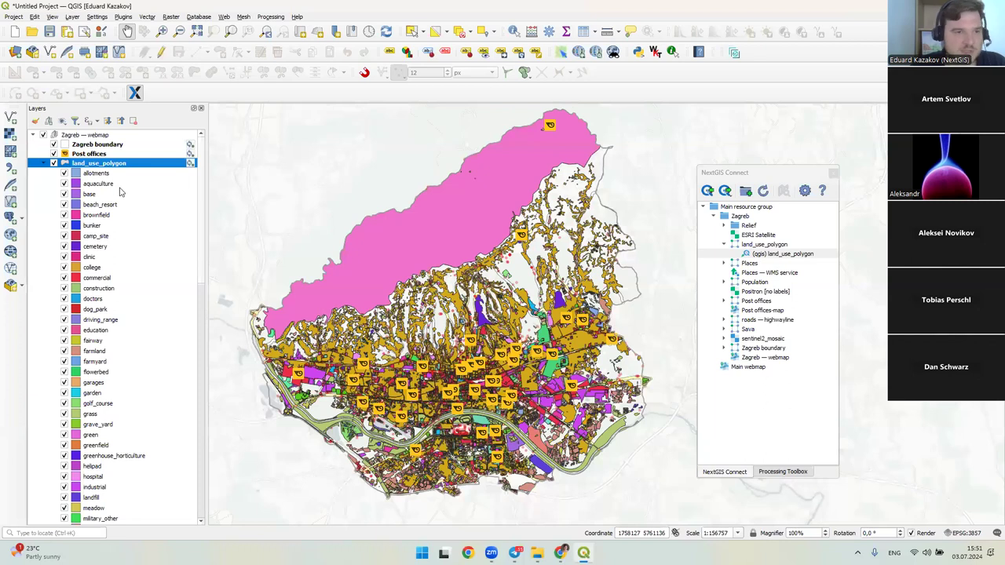
left_click(43, 162)
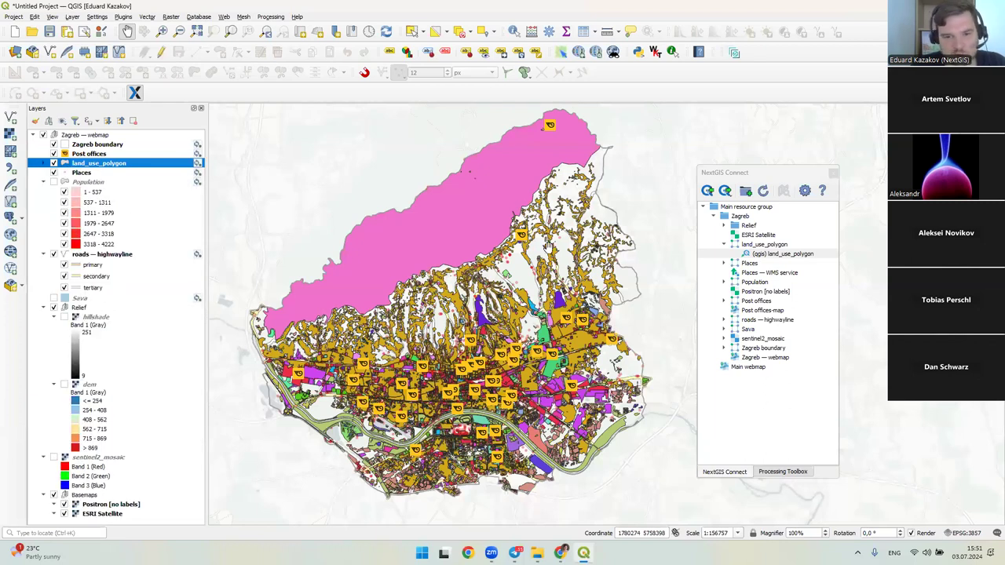
left_click(514, 229)
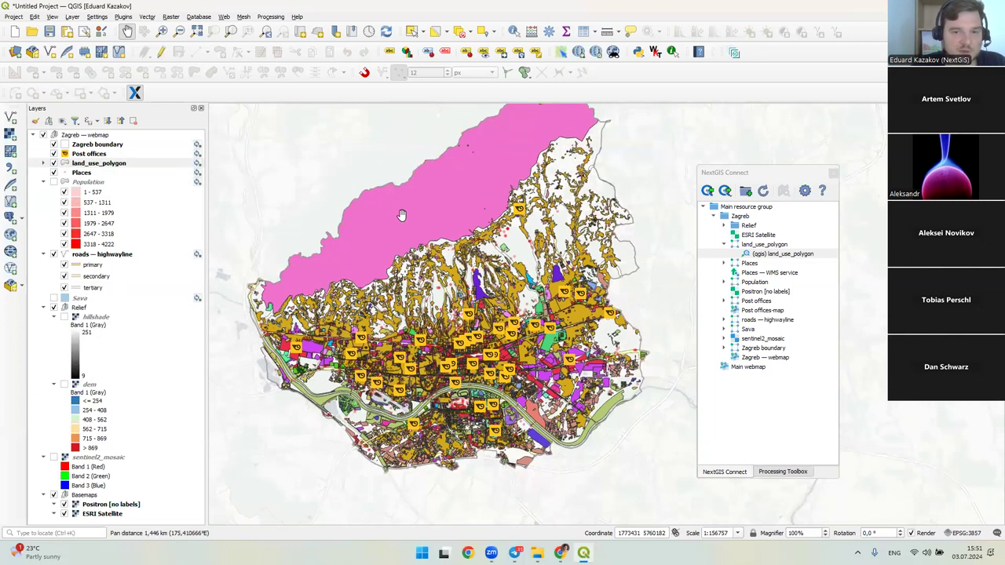
scroll(398, 245, "up", 1)
scroll(438, 204, "down", 1)
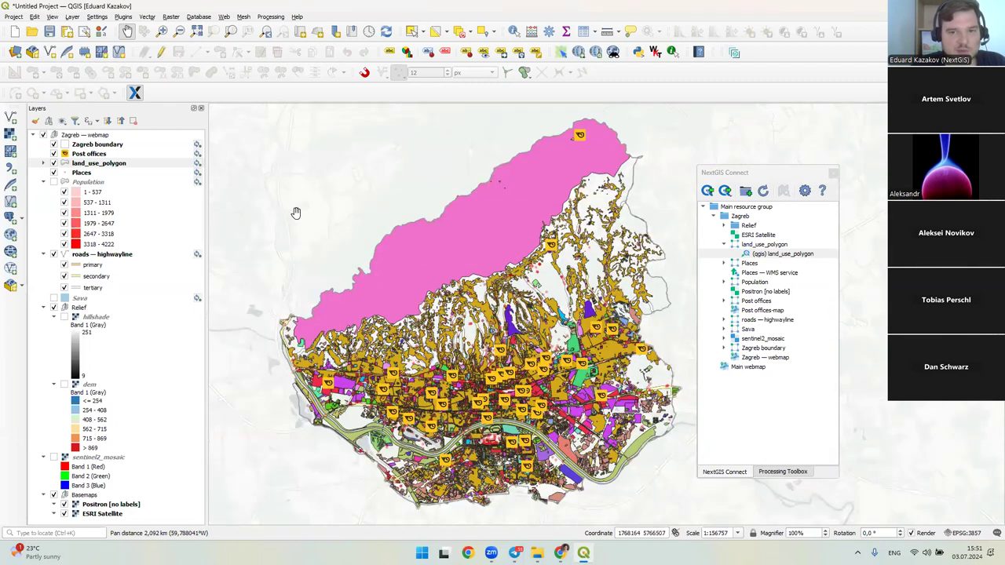
- Select the pink Park prirode Medvednica polygon, delete it, and save the land_use_polygon edits
left_click(411, 32)
left_click(455, 237)
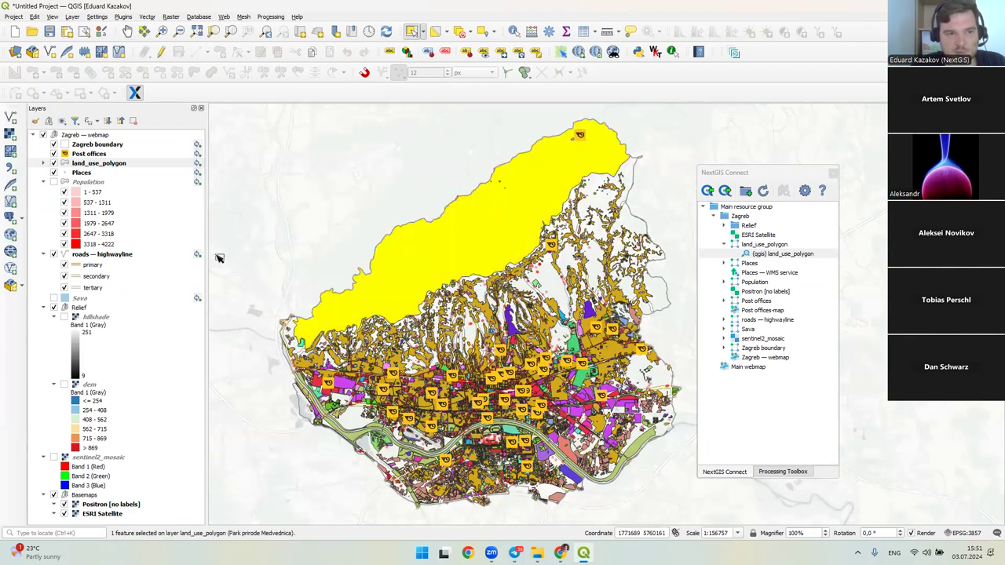
left_click(57, 164)
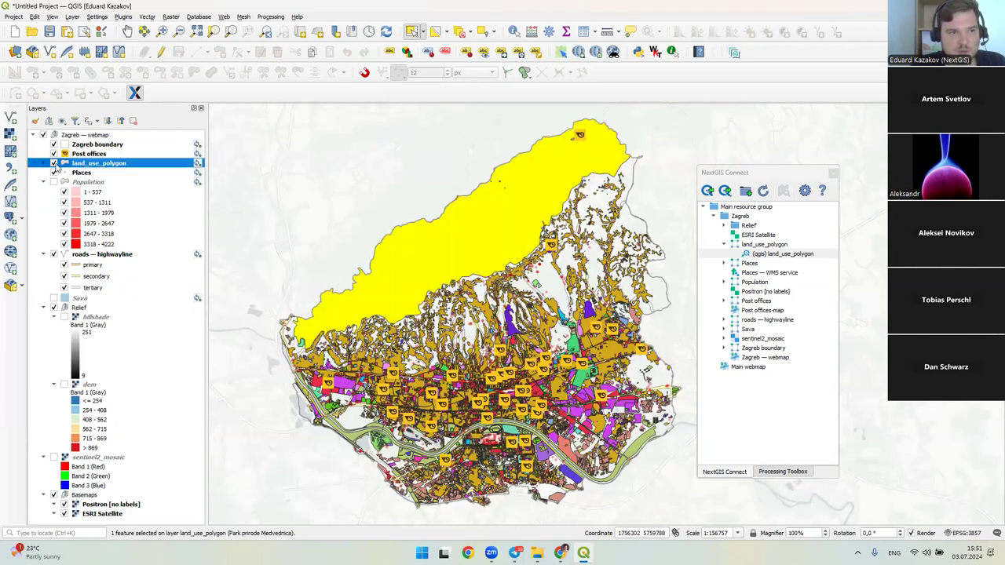
left_click(160, 51)
left_click(277, 52)
left_click(528, 288)
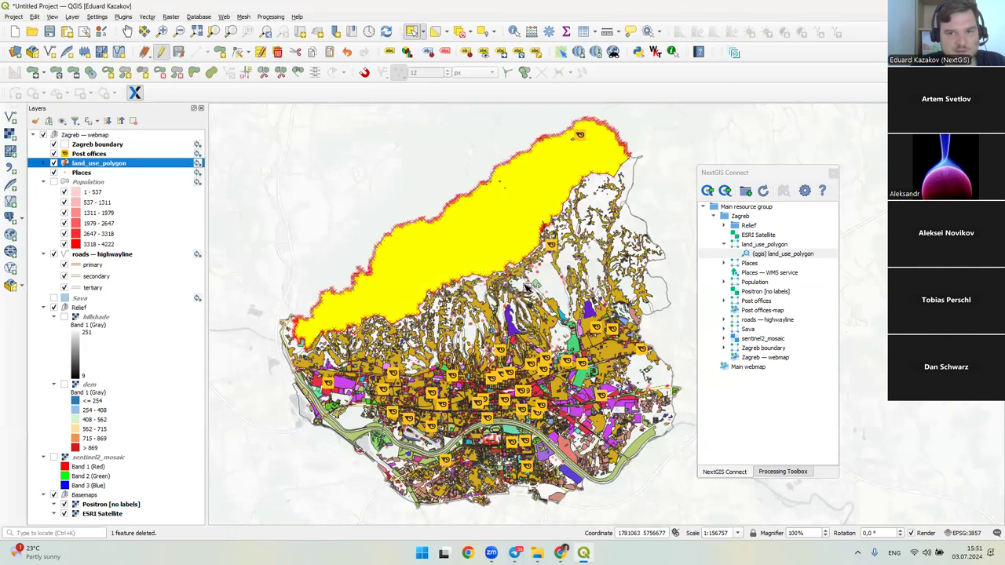
left_click(179, 51)
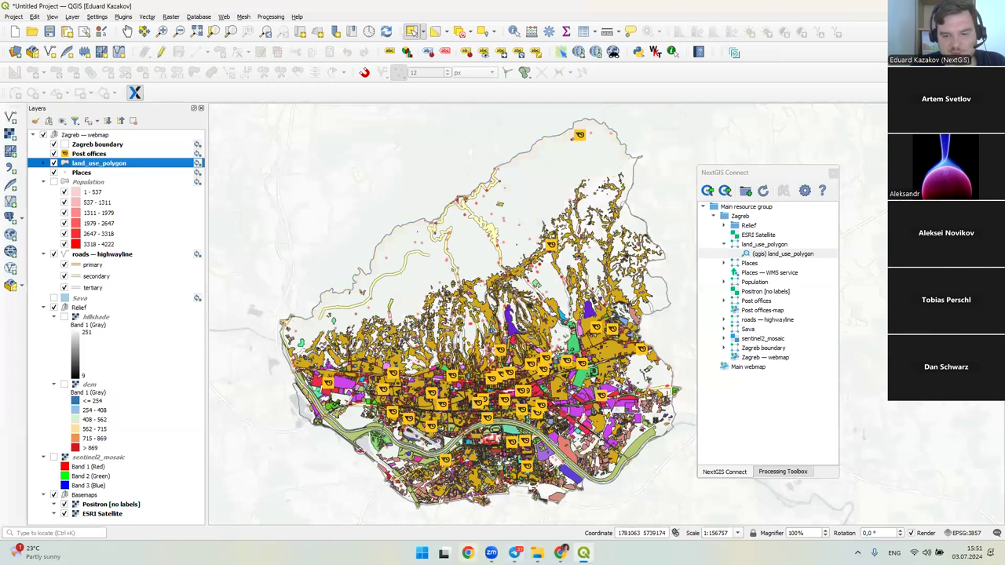
left_click(560, 553)
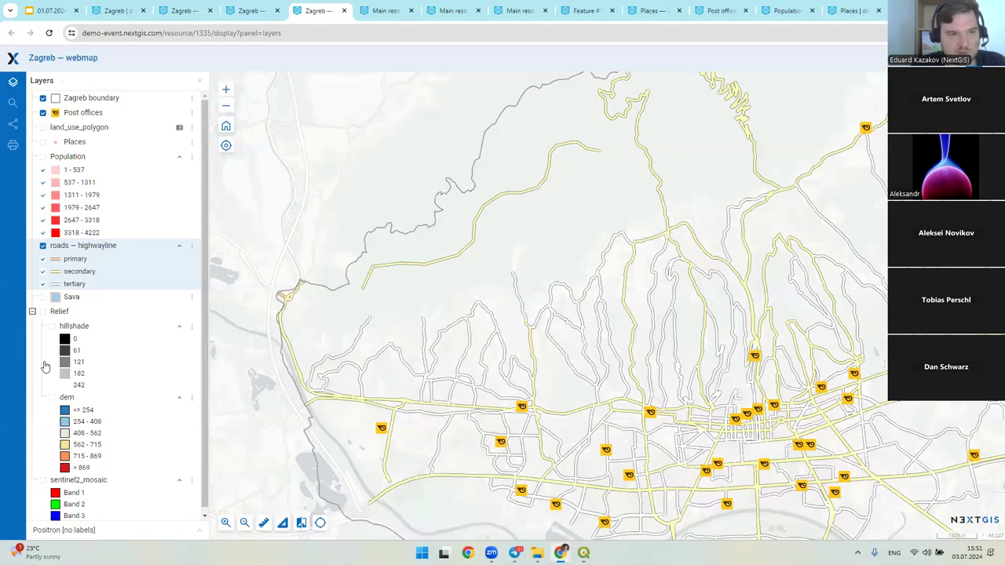
- Turn on land_use_polygon in the Zagreb webmap, zoom out to confirm the park is gone, then return to QGIS
left_click(42, 127)
scroll(499, 264, "down", 3)
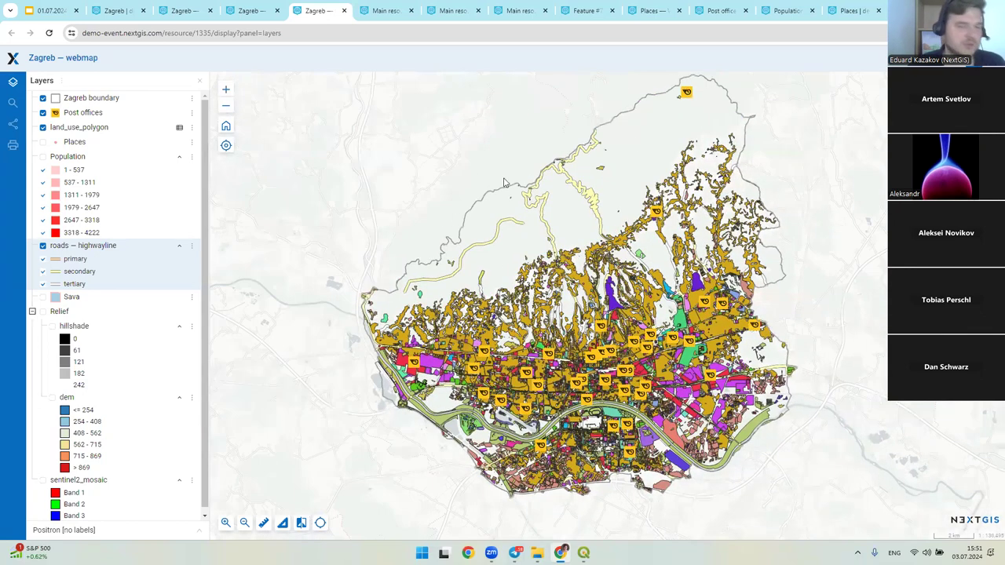
key("alt+Tab")
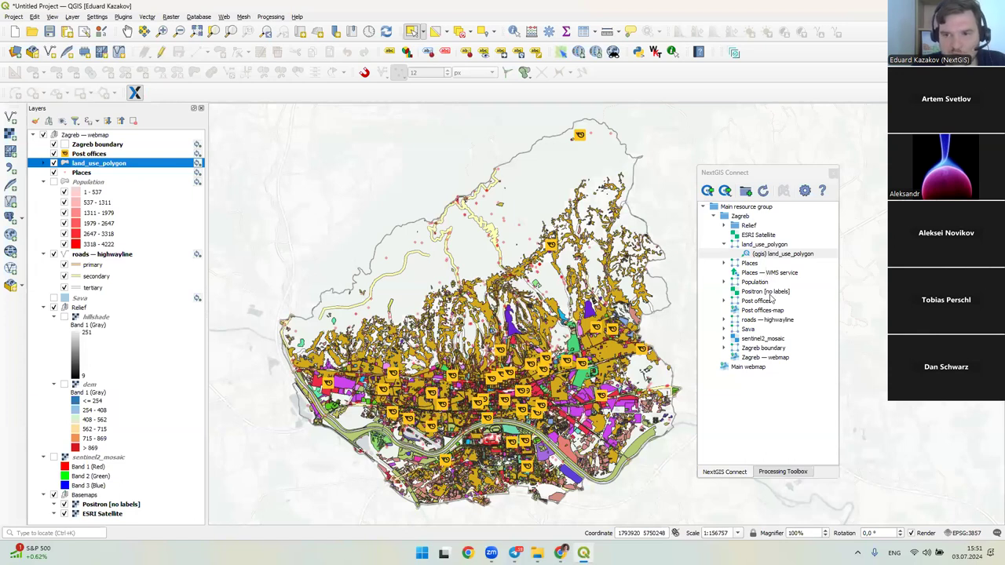
- List the Places styles, then start a new project without saving the current one
double_click(731, 267)
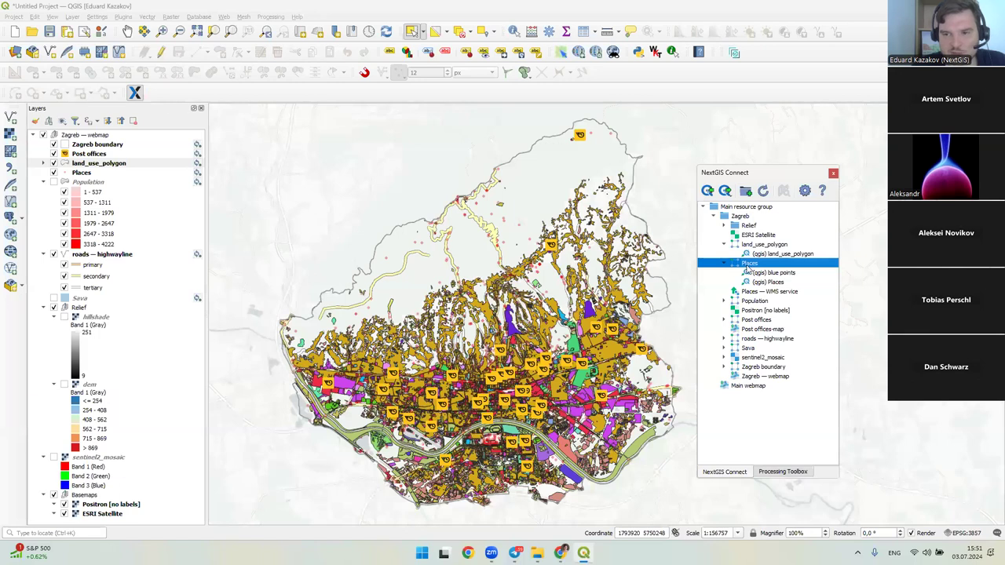
key("ctrl+n")
left_click(500, 284)
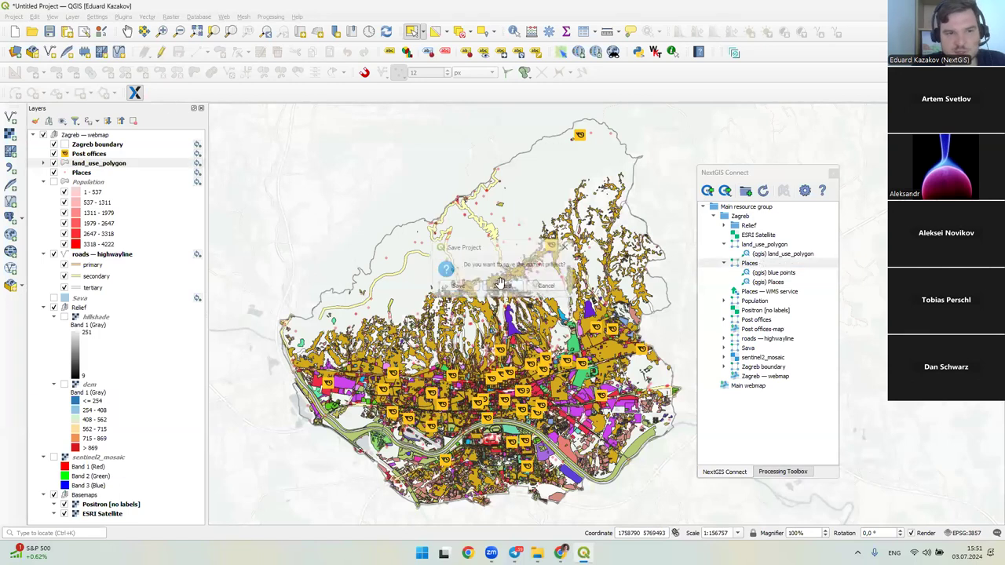
- Add the Places layer to the new project using the (qgis) blue points style
right_click(737, 264)
left_click(732, 263)
right_click(736, 264)
left_click(769, 270)
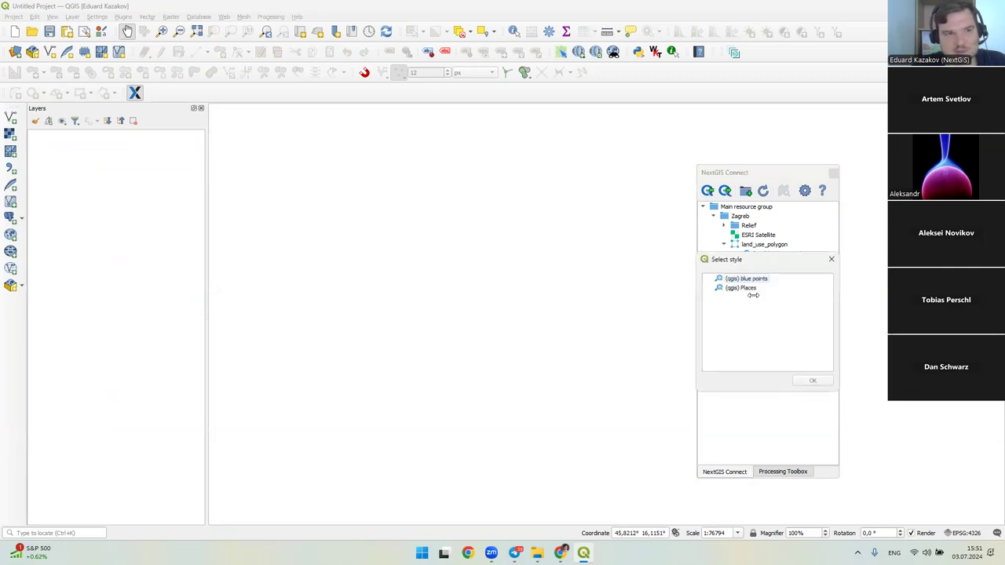
left_click_drag(741, 258, 439, 195)
left_click(444, 213)
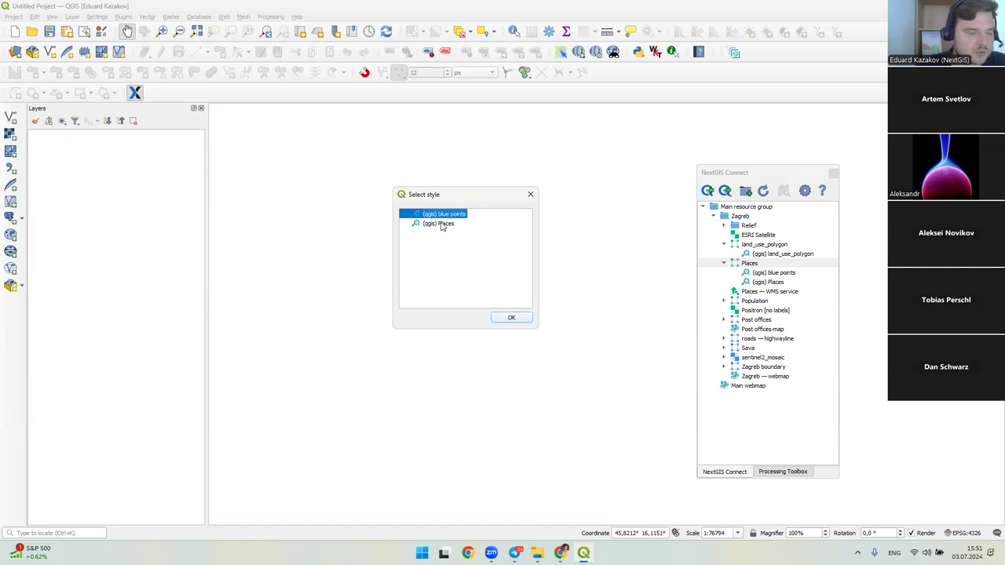
left_click(506, 318)
left_click_drag(514, 323, 365, 261)
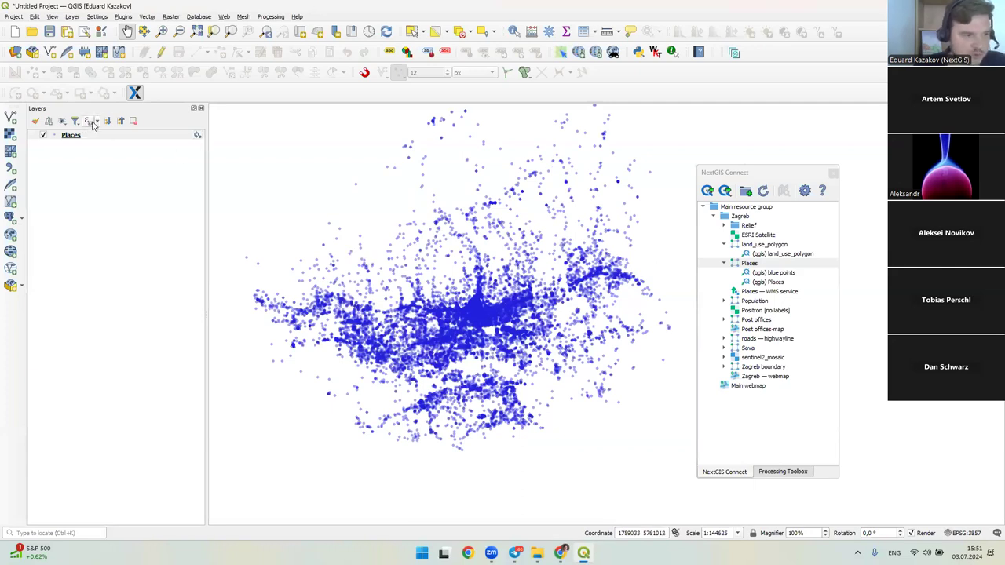
- Switch Places to its red Places style and back to blue points
right_click(112, 135)
mouse_move(145, 333)
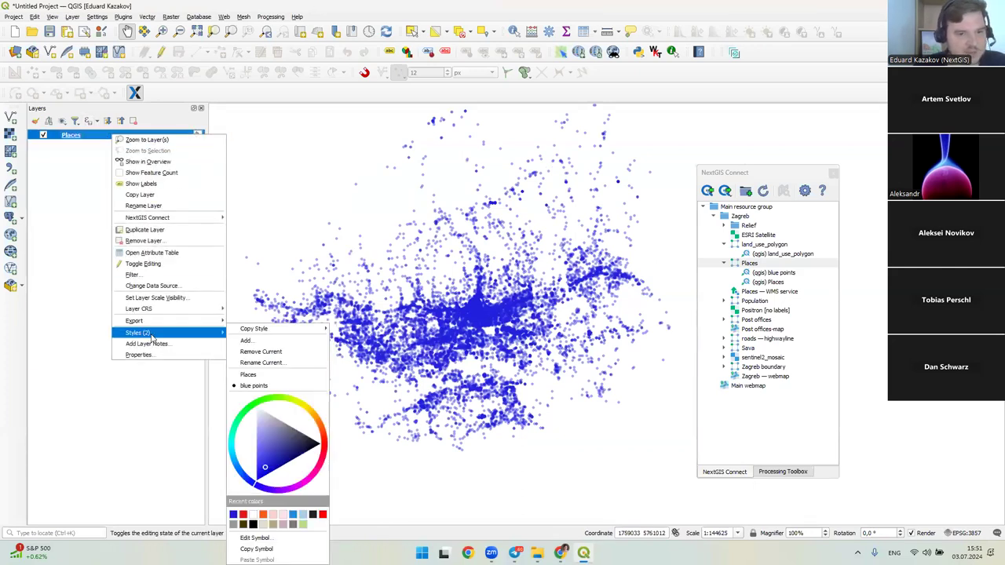
left_click(259, 375)
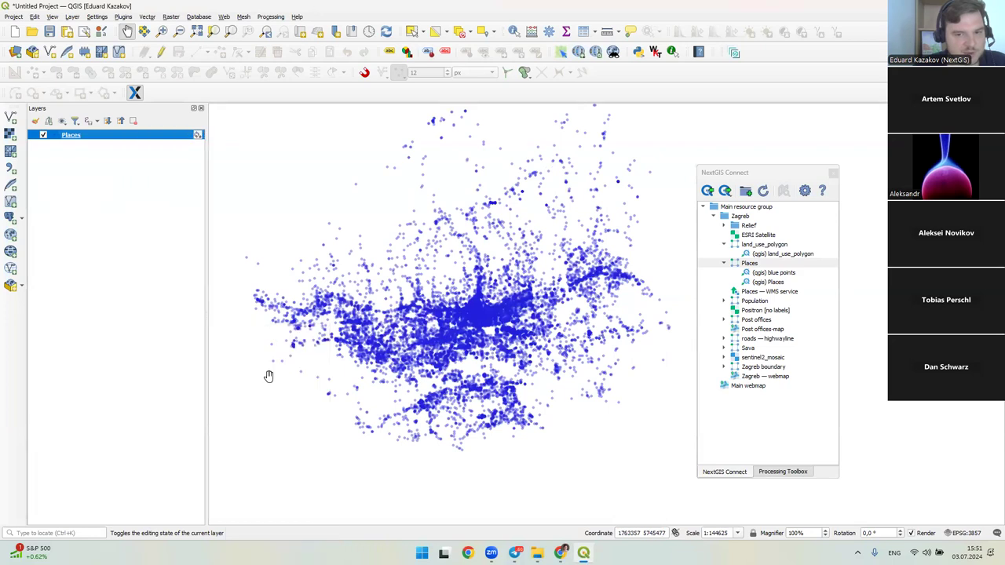
right_click(142, 137)
mouse_move(196, 336)
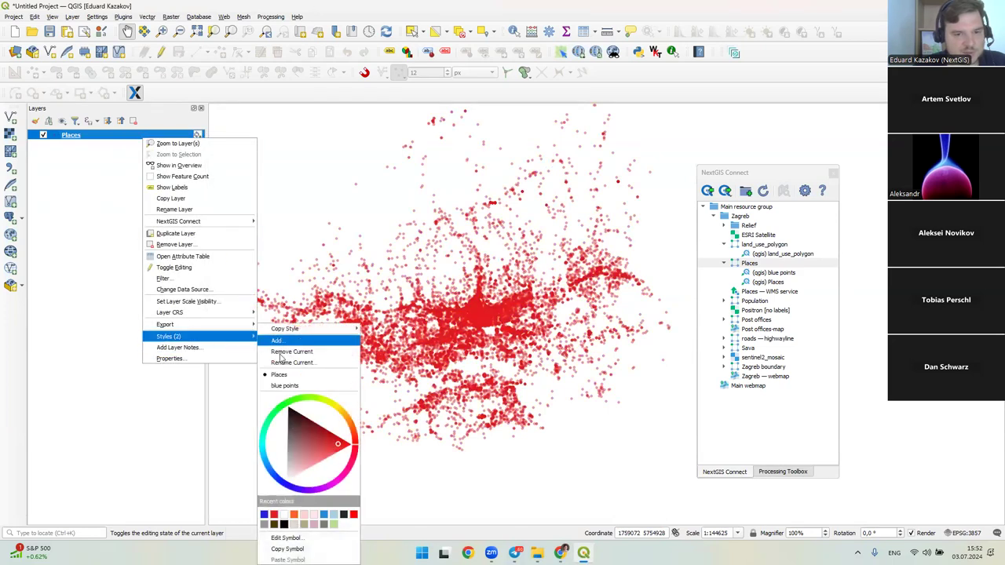
left_click(270, 385)
left_click_drag(466, 361, 468, 375)
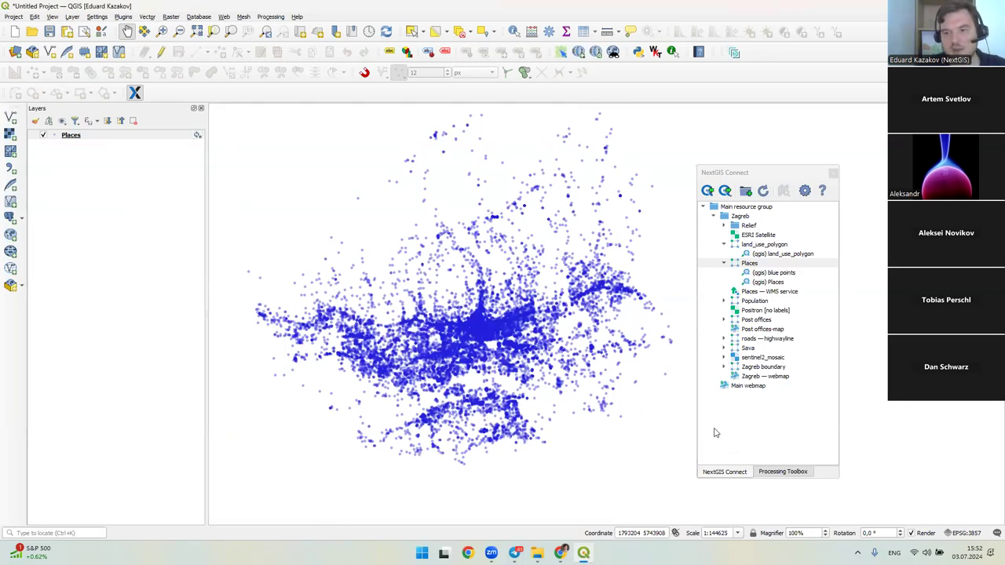
left_click(560, 552)
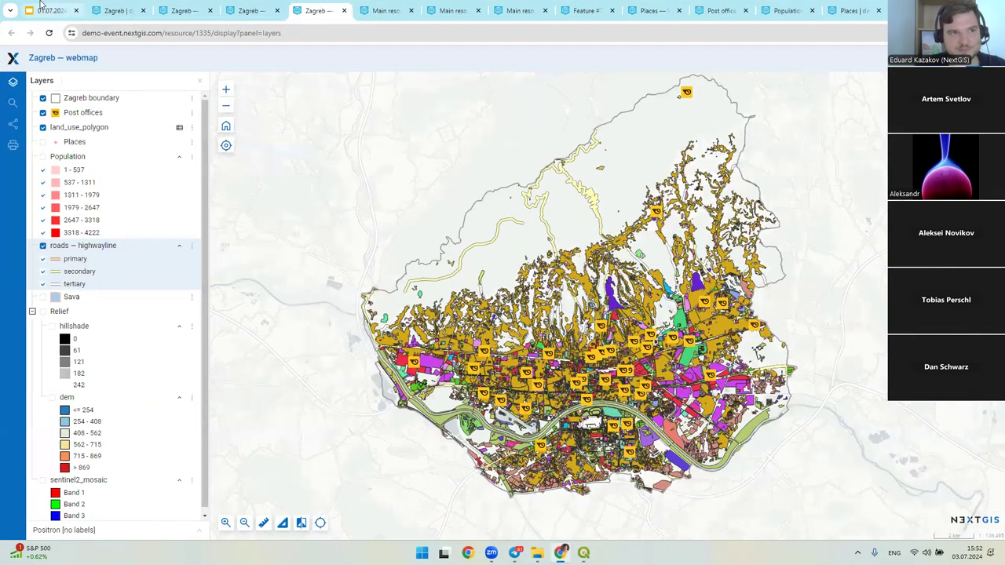
left_click(43, 6)
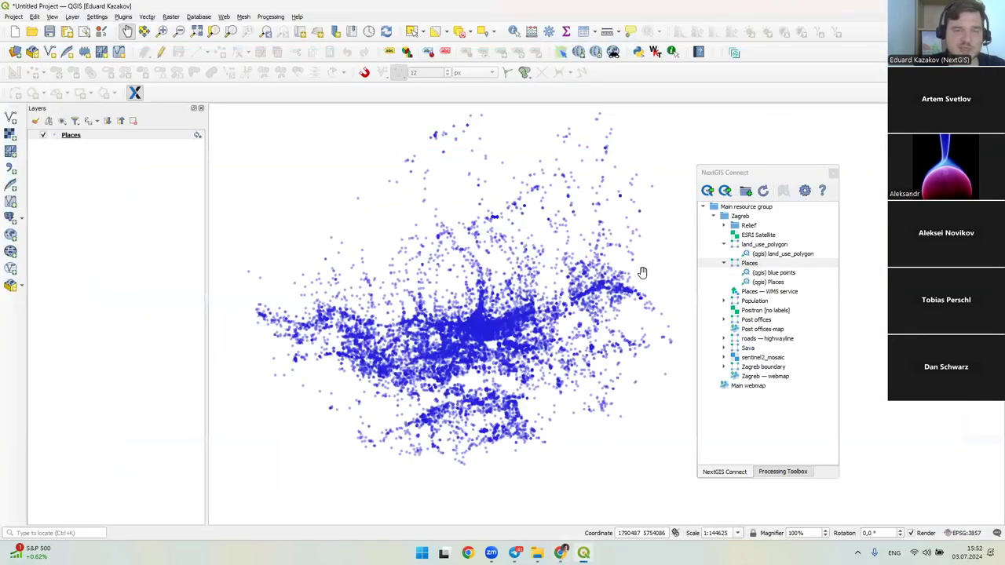
- Create an OGC API - Features service for the Places resource
left_click_drag(642, 273, 649, 312)
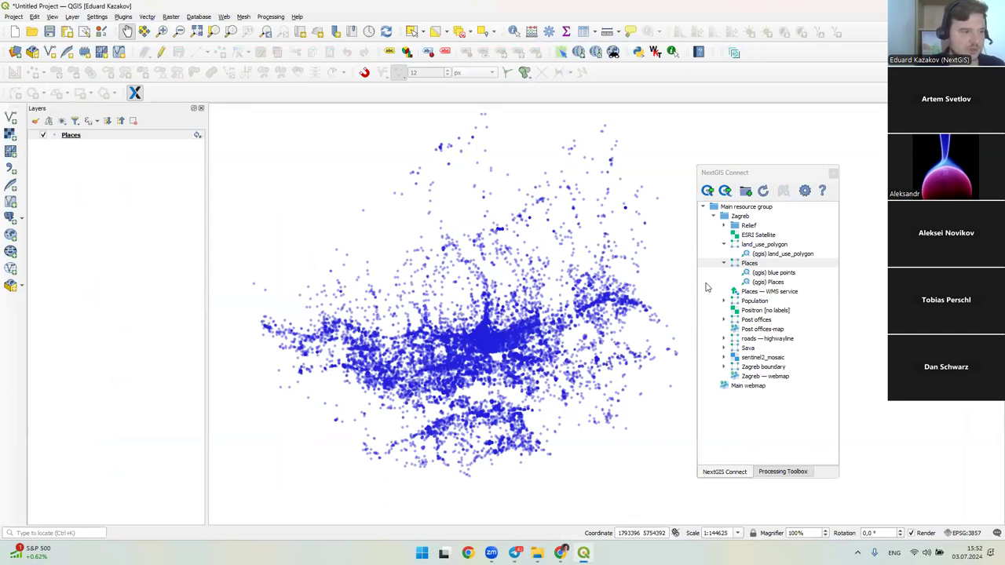
right_click(772, 267)
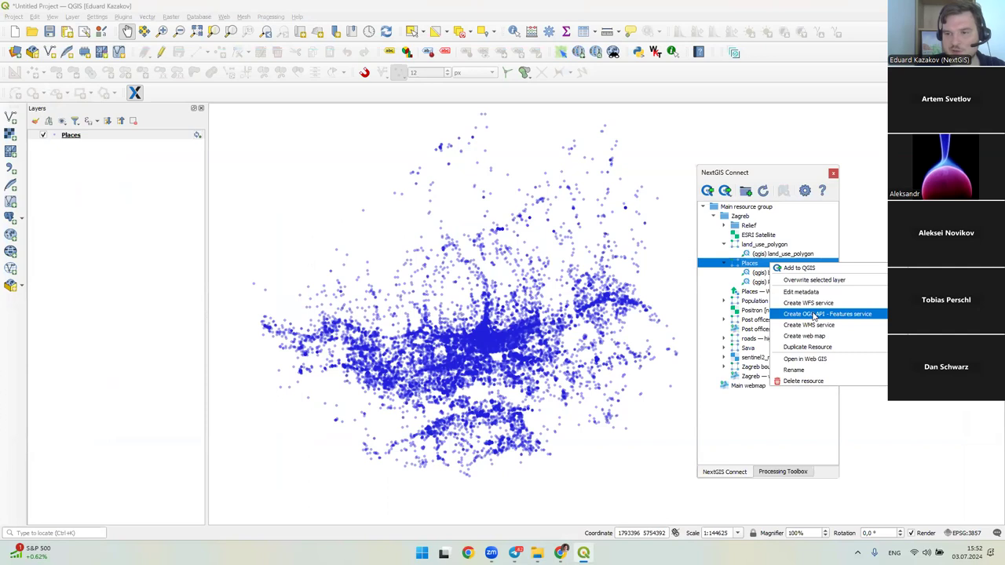
left_click(814, 316)
left_click(756, 342)
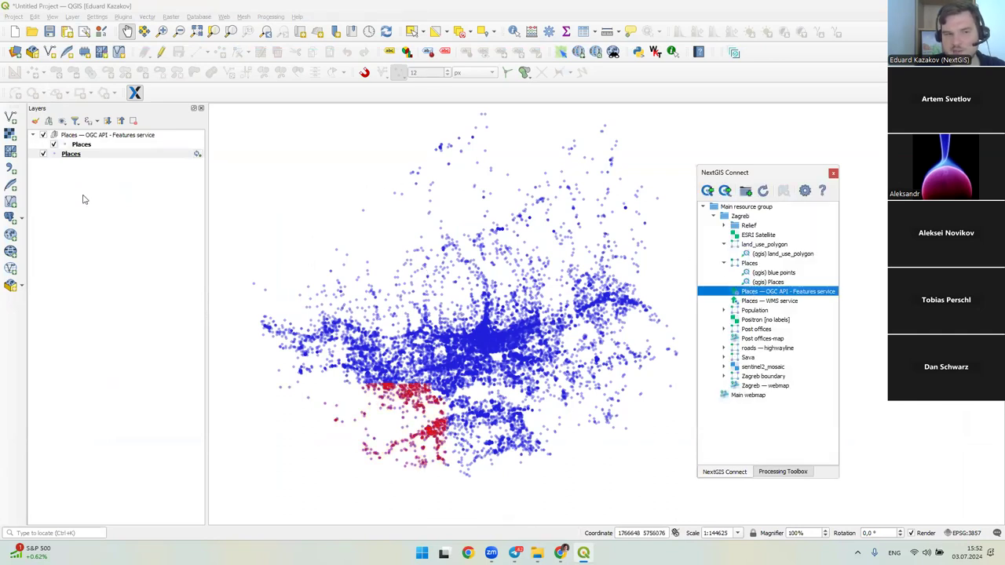
- Hide the red Places sublayer and open the Places OGC API service in the web GIS
left_click(53, 145)
right_click(777, 292)
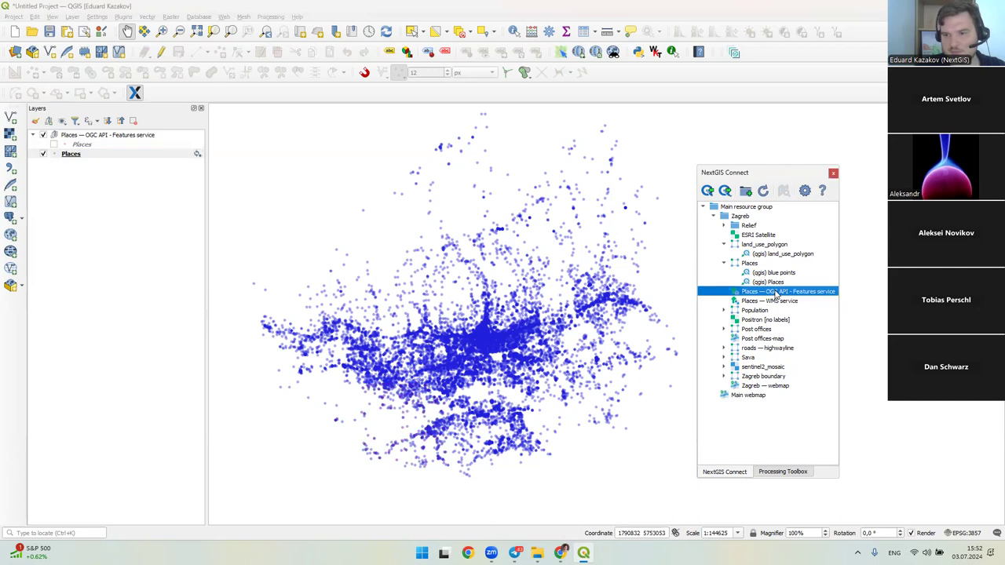
left_click(816, 321)
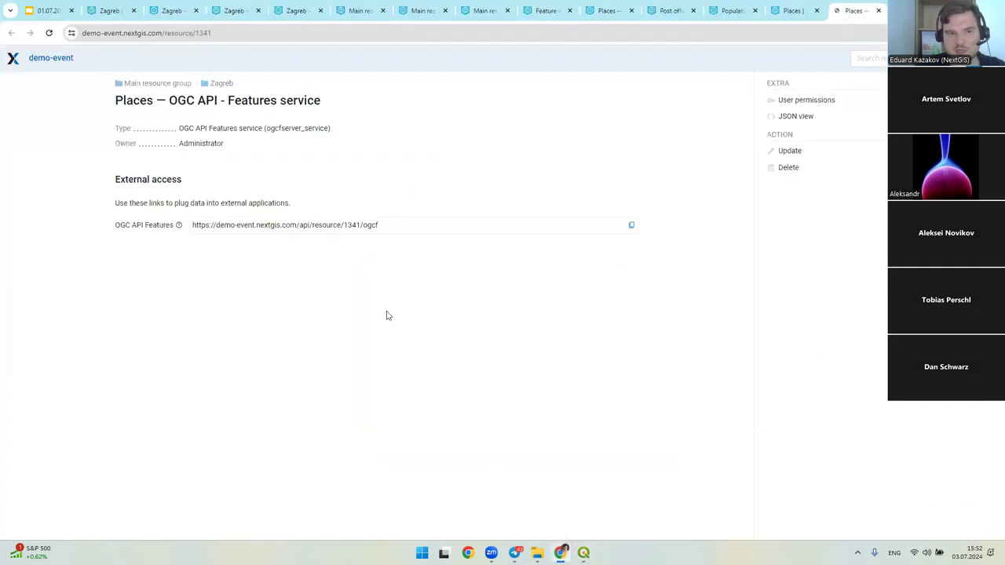
- Copy the Places OGC API Features link
left_click(390, 228)
left_click_drag(370, 225, 271, 227)
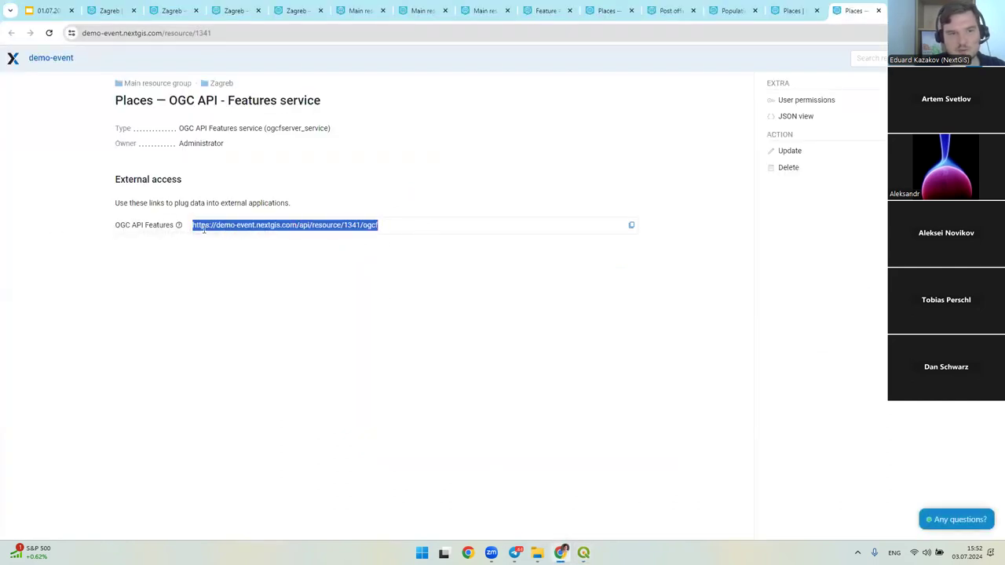
left_click(382, 230)
left_click(630, 226)
left_click(630, 227)
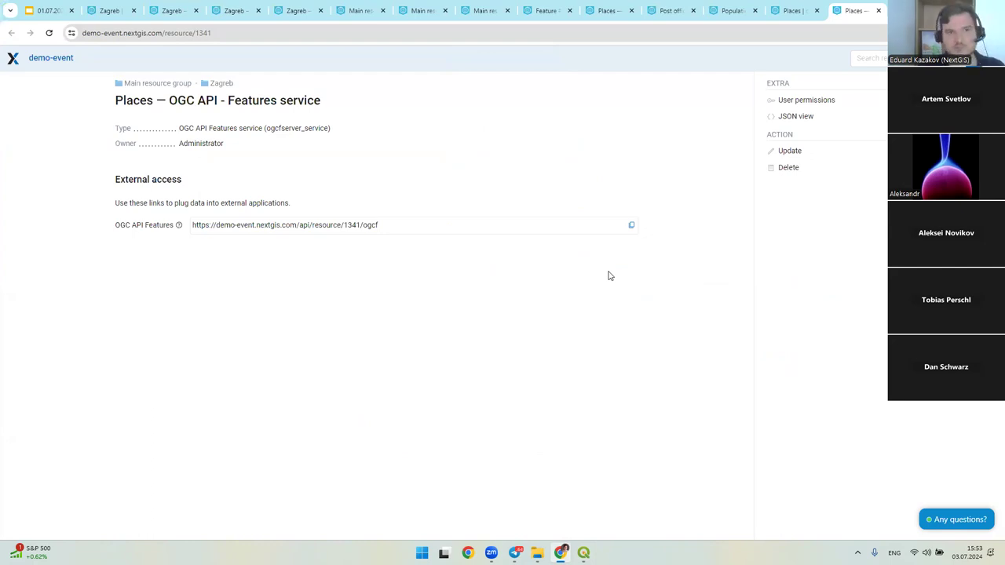
- Go up to the Zagreb group, review the WFS and WMS service types, and return to QGIS
left_click(222, 82)
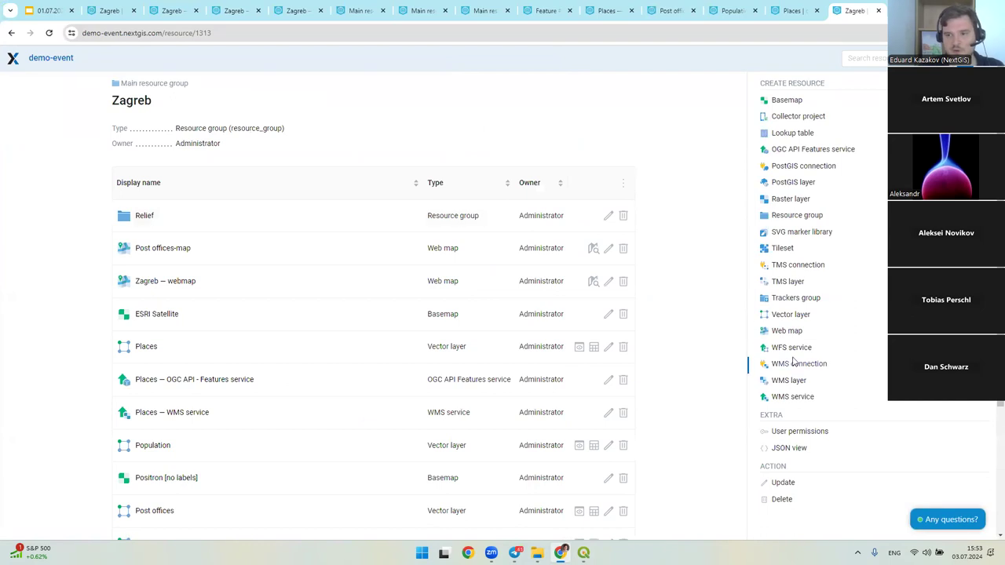
left_click_drag(758, 78, 824, 83)
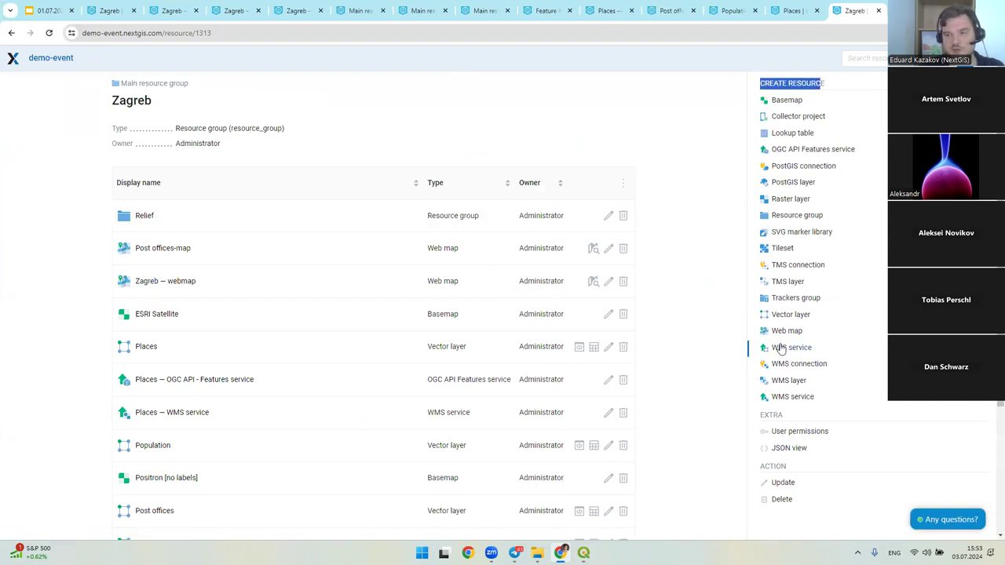
left_click_drag(756, 348, 824, 346)
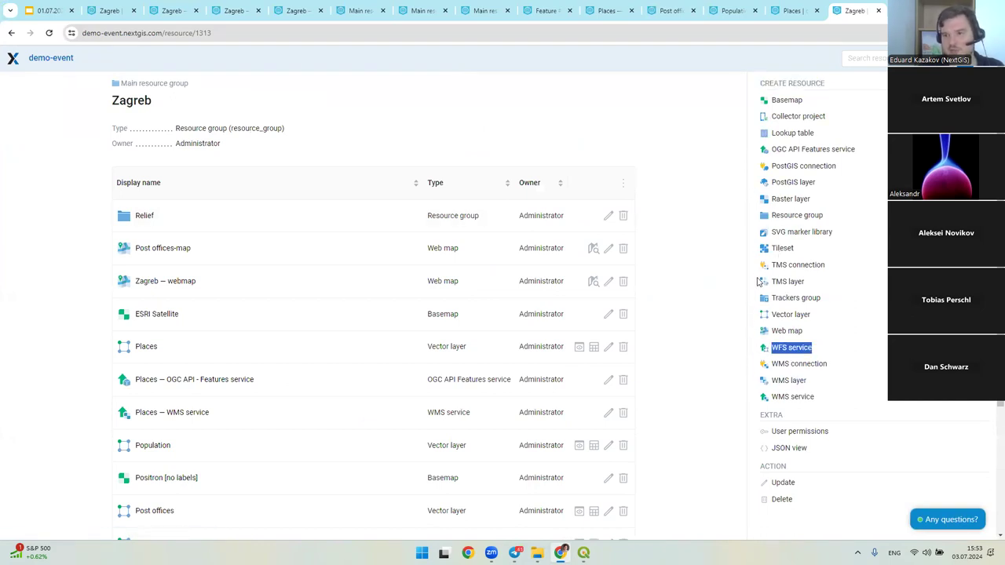
left_click_drag(756, 149, 859, 148)
left_click(735, 294)
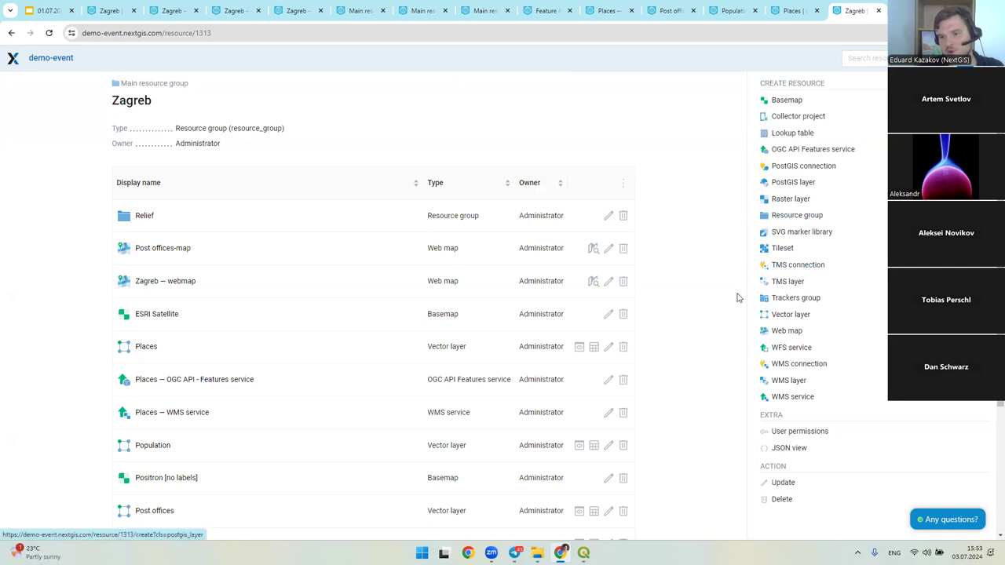
left_click_drag(759, 397, 832, 400)
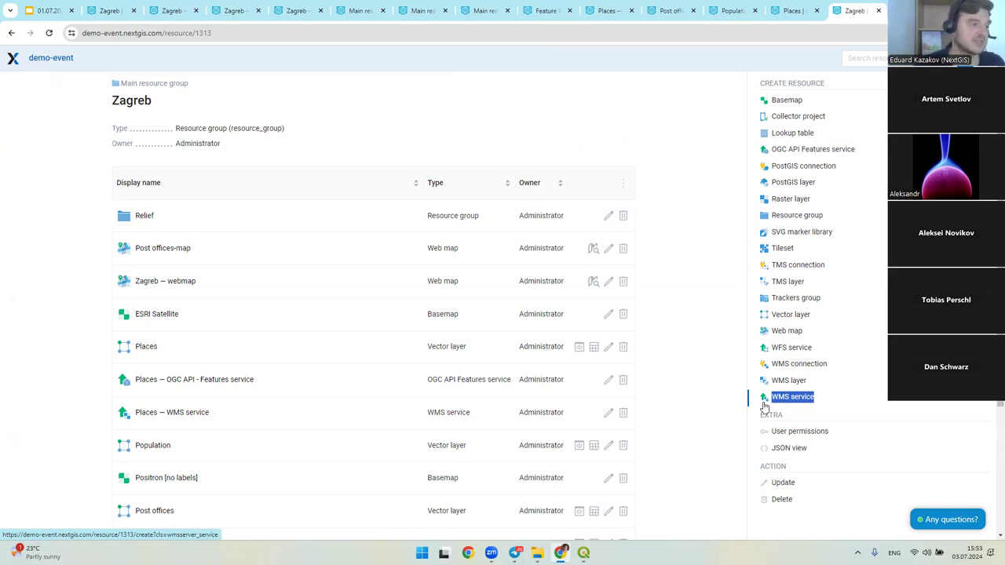
key("alt+Tab")
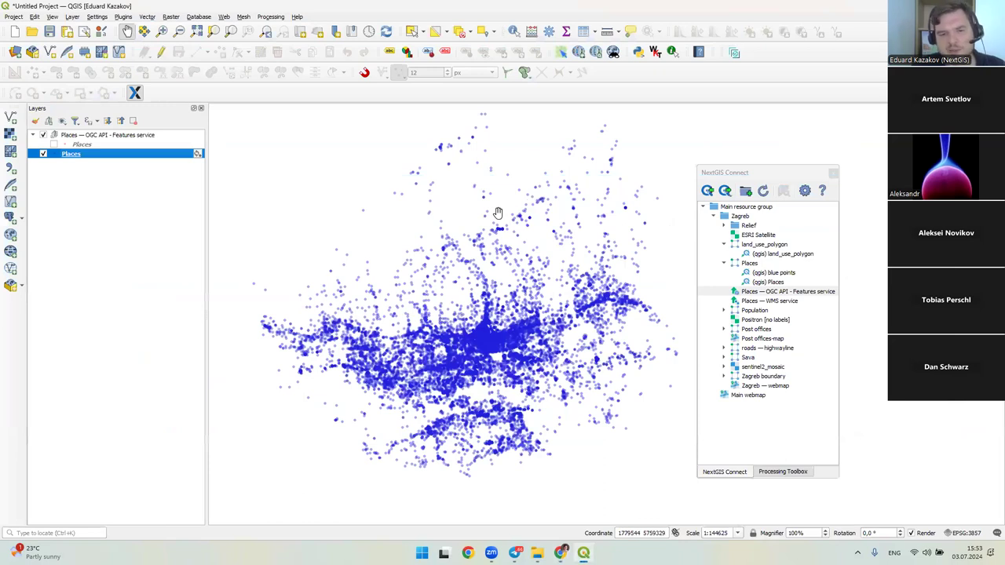
- Nudge the Places points slightly down and bring the browser forward
left_click_drag(503, 216, 521, 233)
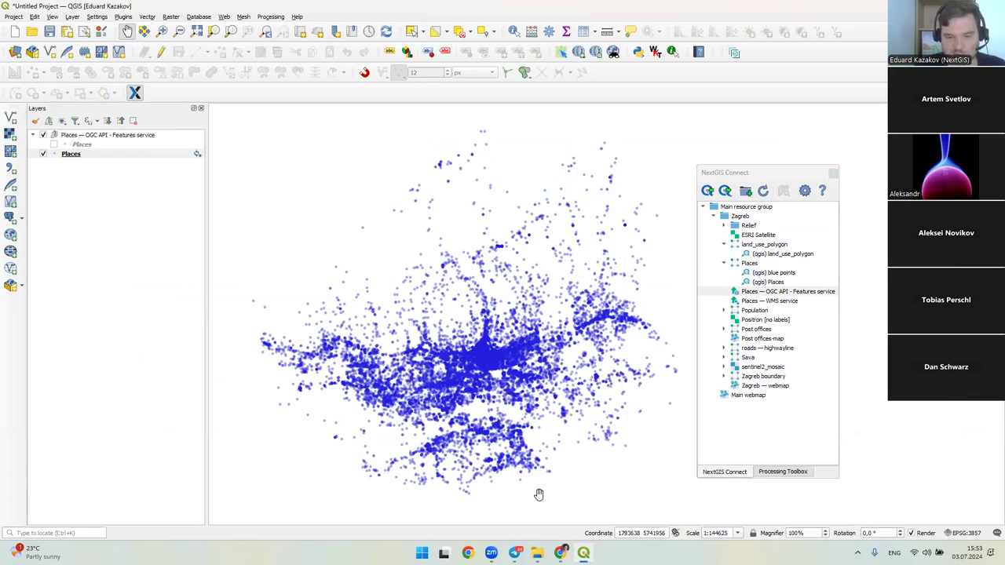
left_click(560, 553)
- On the demo site, open Examples and then the PostGIS connection and layers group
left_click(358, 12)
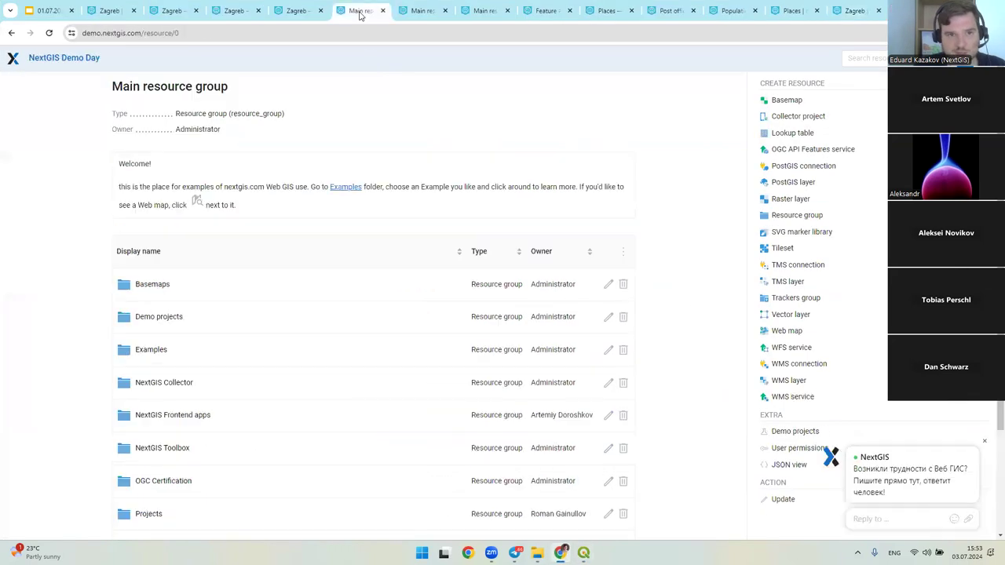
left_click(303, 11)
left_click(434, 11)
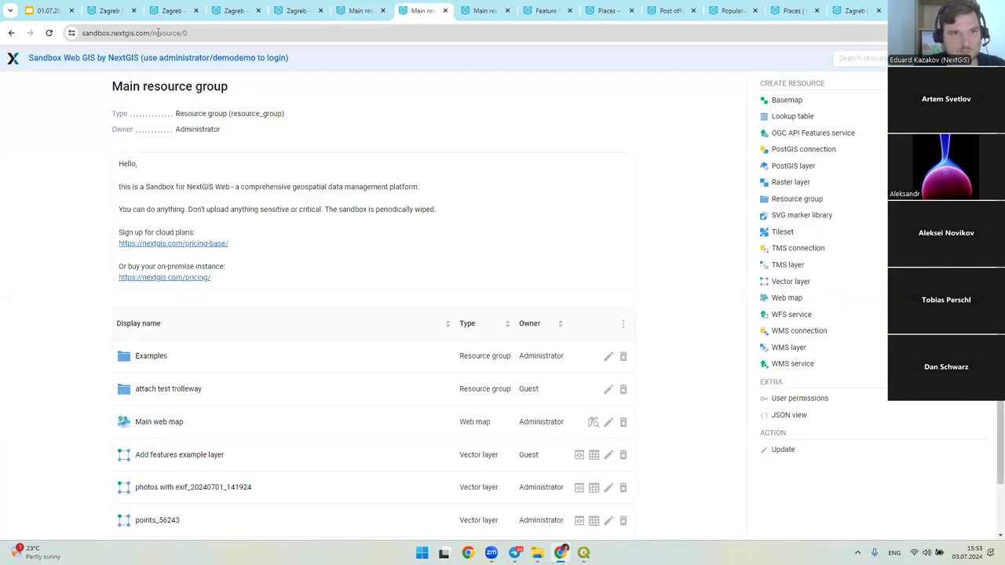
left_click(350, 10)
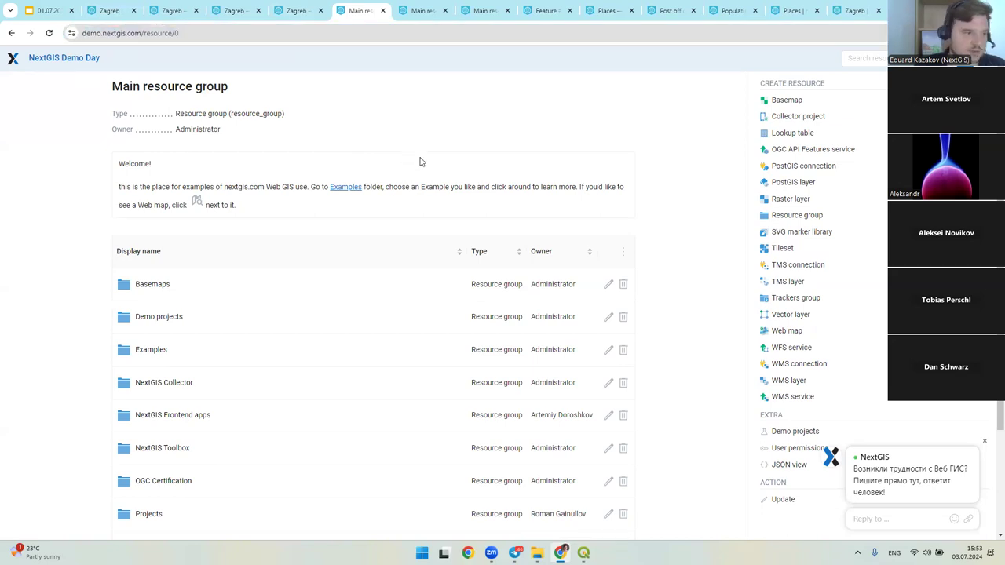
scroll(251, 214, "down", 2)
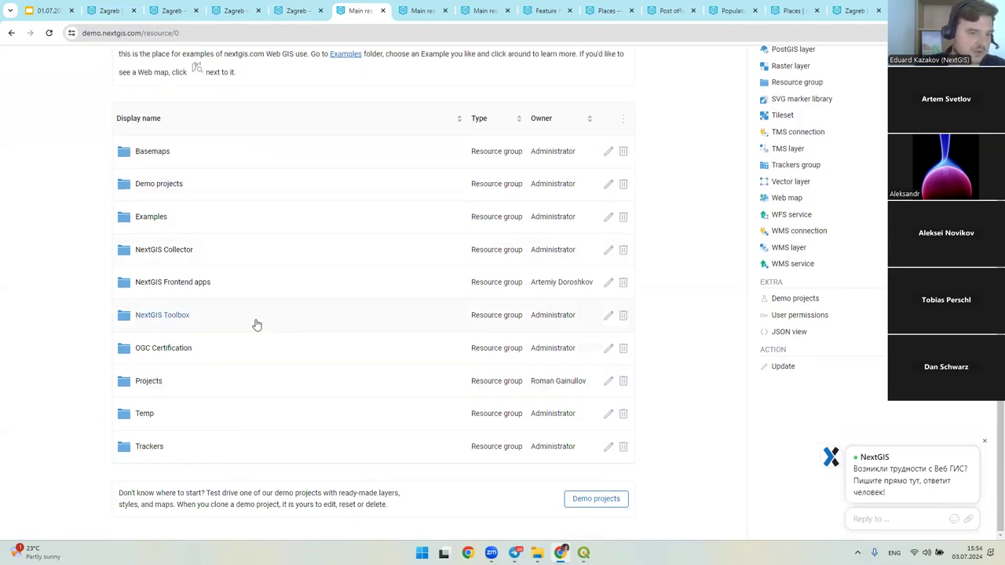
left_click(163, 219)
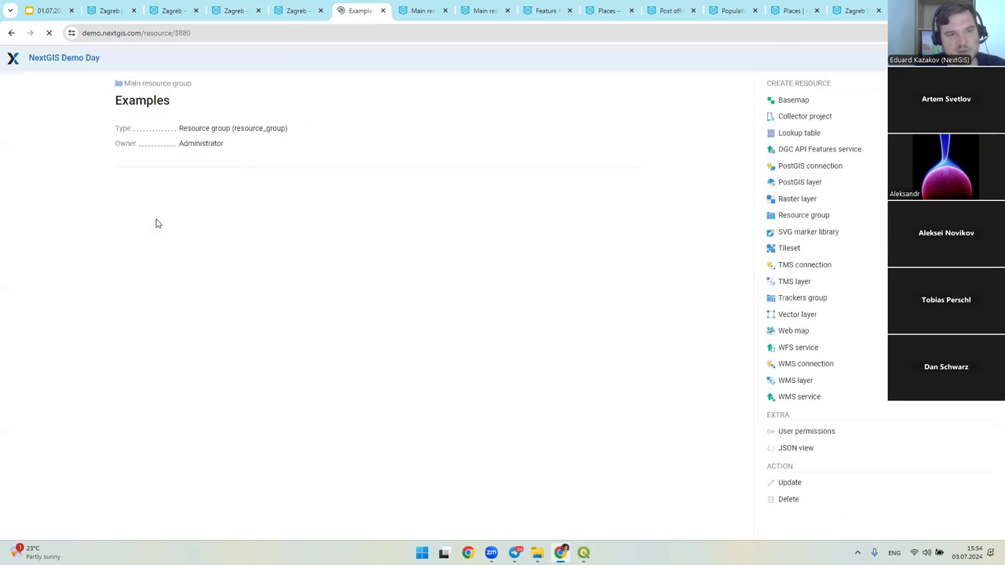
scroll(227, 259, "down", 3)
scroll(248, 277, "down", 10)
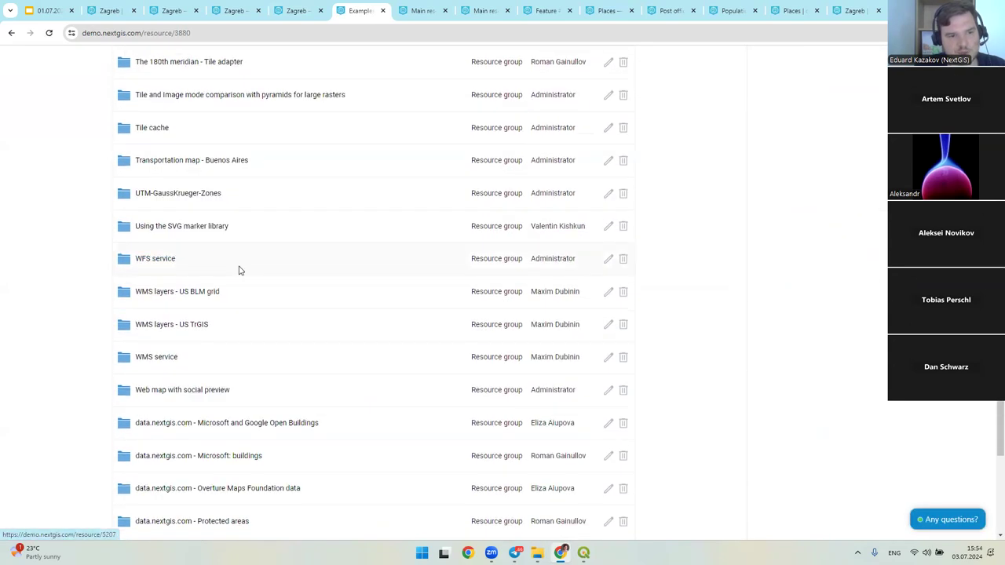
scroll(245, 290, "up", 5)
scroll(238, 295, "up", 2)
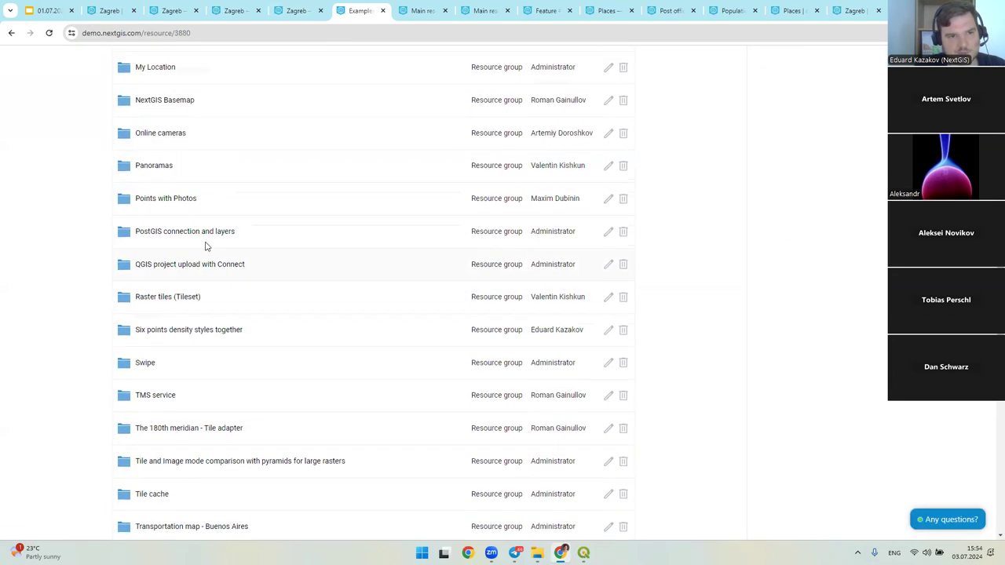
left_click_drag(99, 231, 274, 235)
left_click(497, 239)
left_click(220, 234)
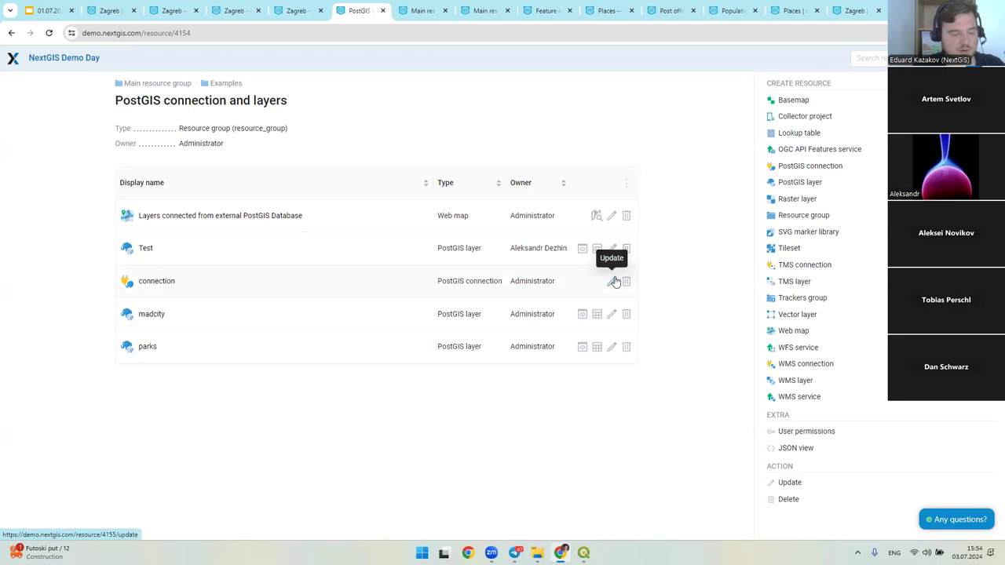
- Review the PostGIS connection and layer types, then display the PostGIS web map
left_click_drag(503, 281, 422, 283)
left_click(452, 269)
triple_click(475, 248)
double_click(463, 318)
left_click_drag(471, 346, 453, 347)
left_click(453, 360)
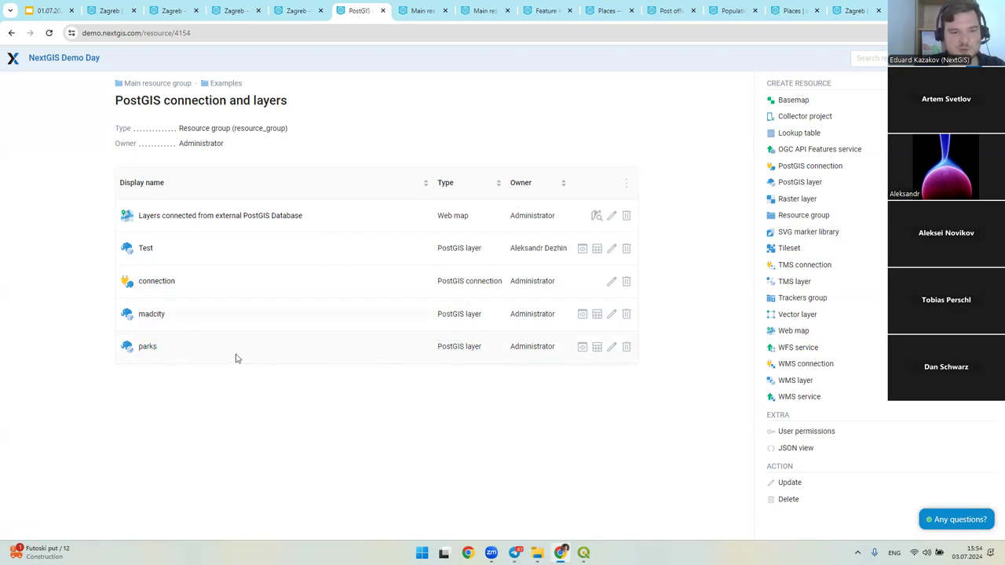
left_click_drag(105, 351, 192, 379)
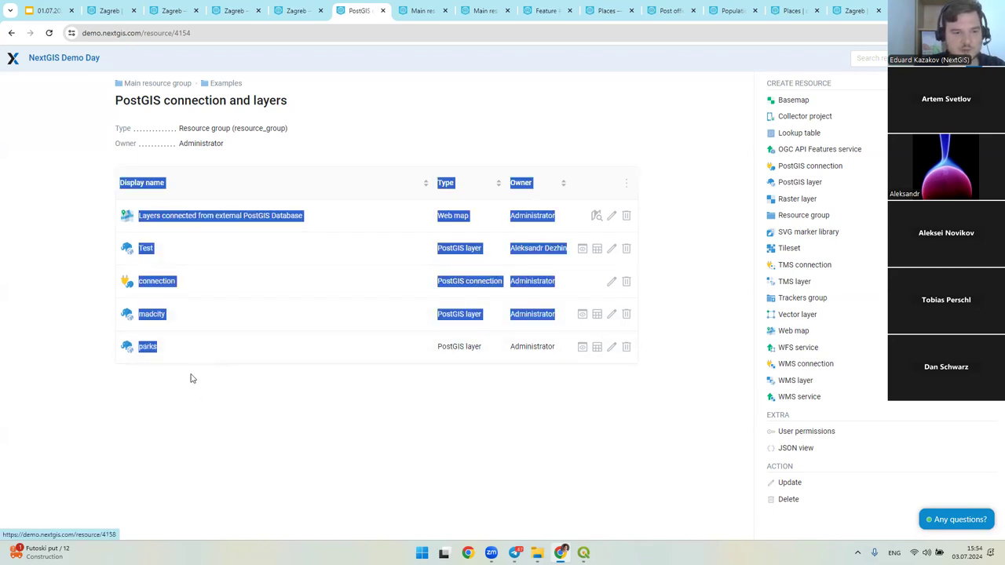
left_click(556, 227)
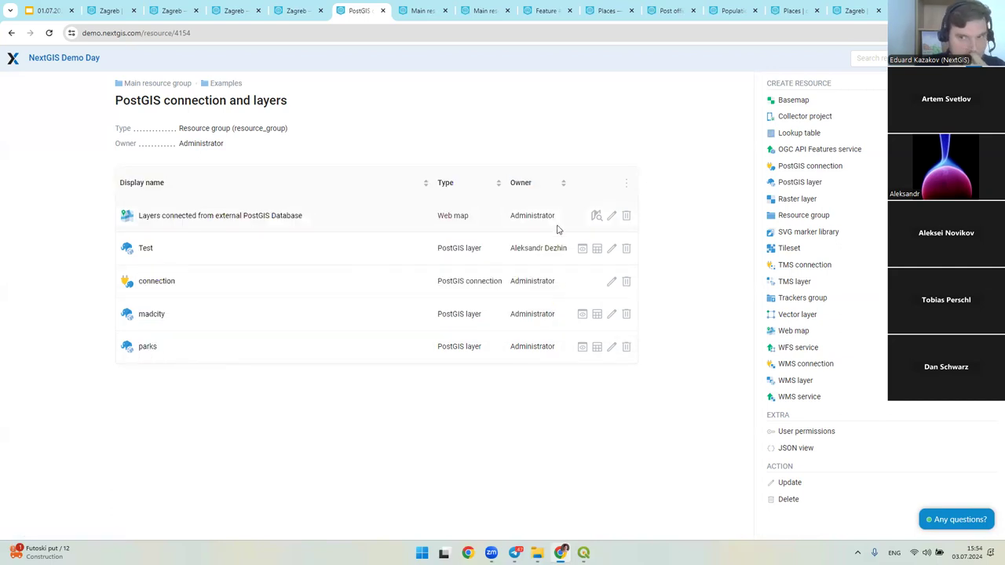
left_click(595, 215)
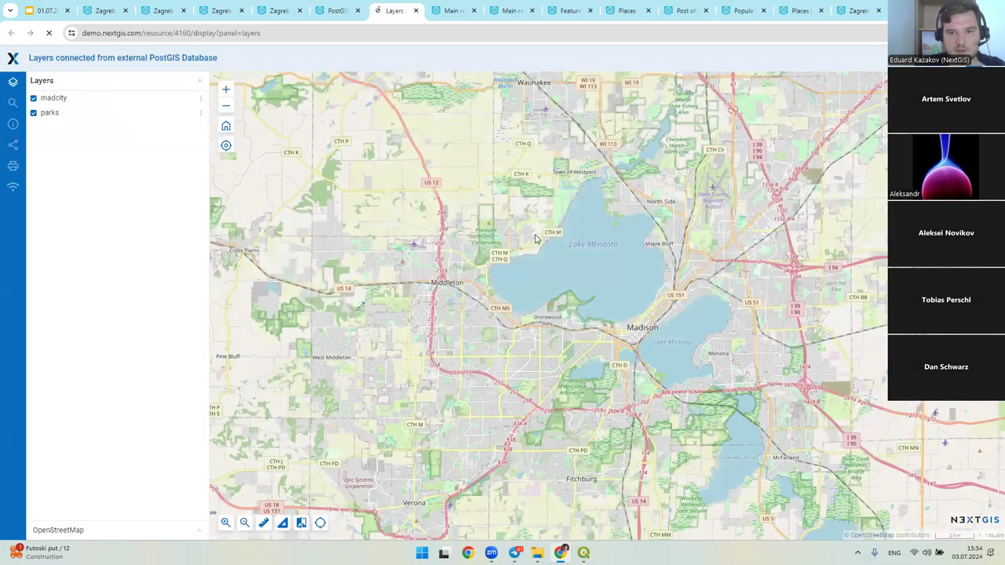
- Zoom out and pan the Madison web map to show more park points, then return to QGIS
scroll(517, 232, "down", 2)
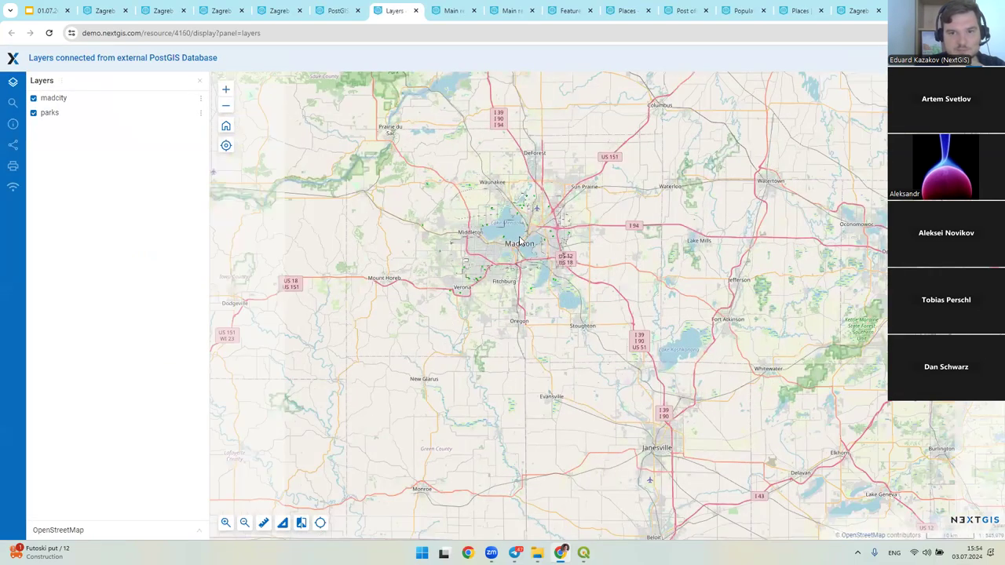
left_click_drag(516, 233, 544, 296)
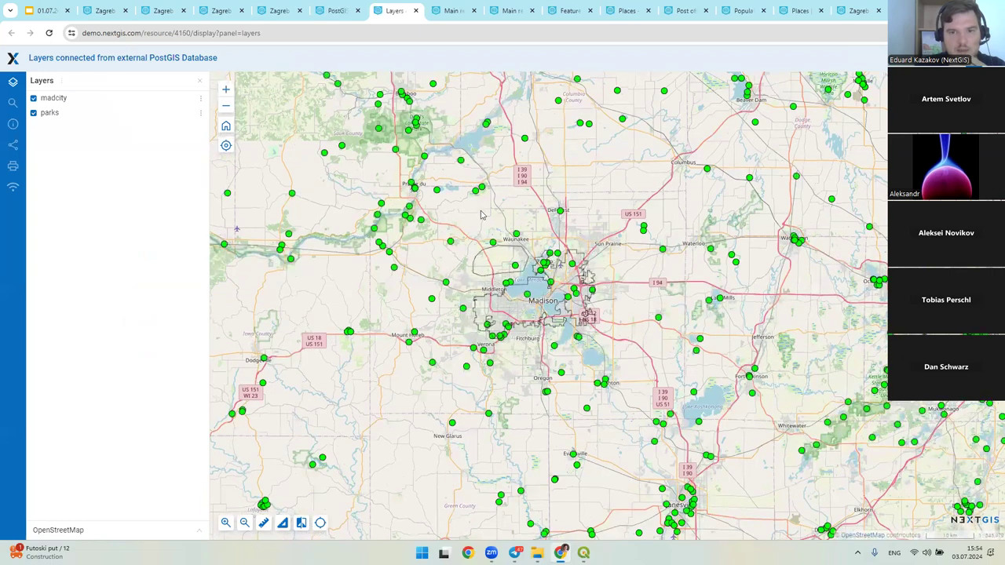
scroll(528, 275, "down", 1)
left_click_drag(656, 381, 552, 355)
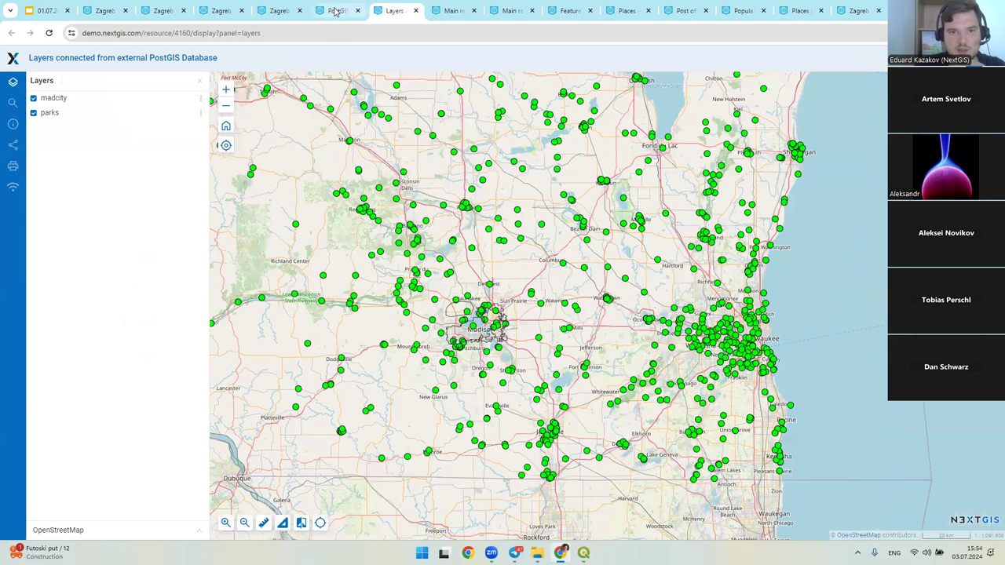
left_click(336, 10)
left_click(583, 552)
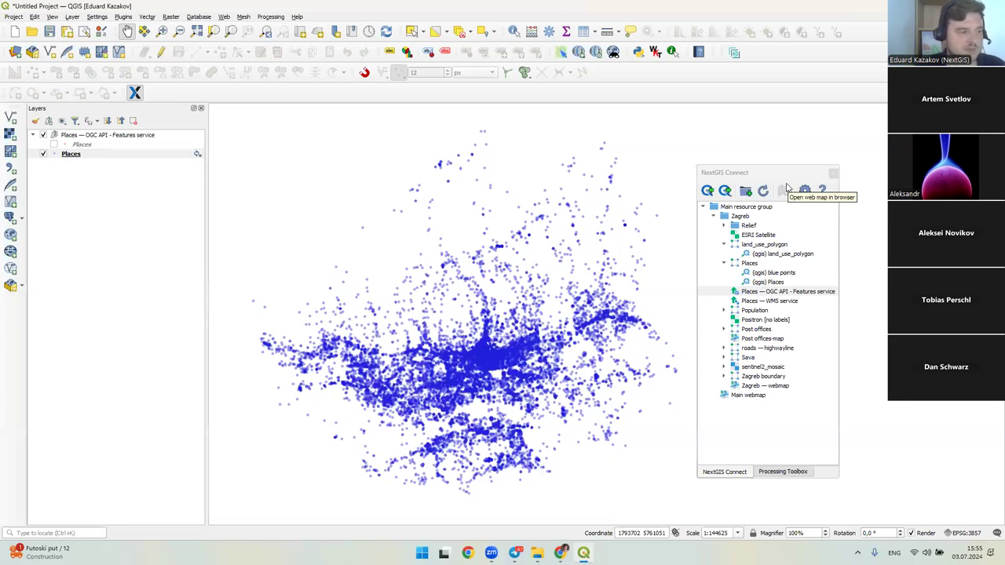
- Create a NextGIS Web connection for demo.nextgis.com using the demo user's basic auth configuration
left_click(805, 191)
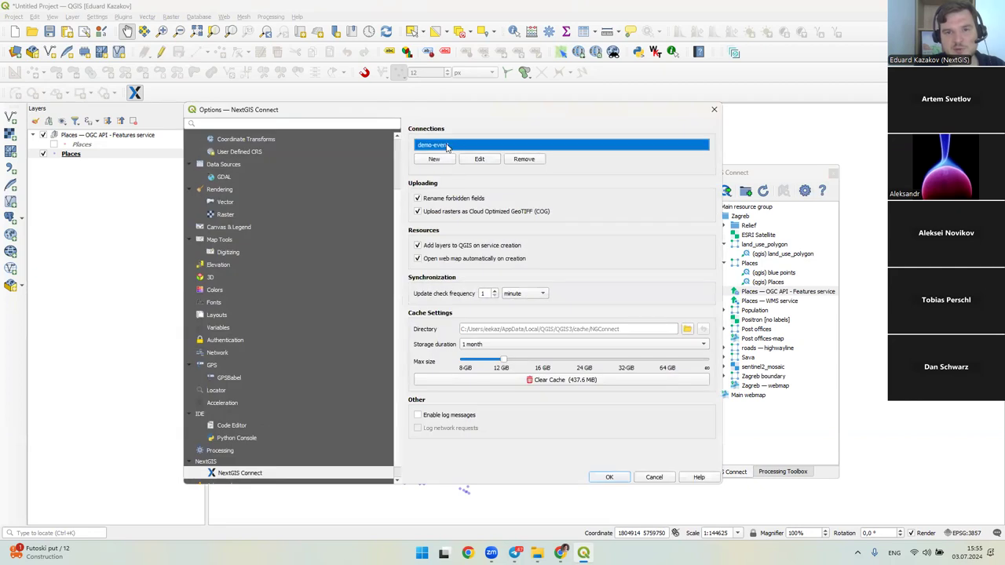
left_click(434, 160)
type("demo.nextgis.com")
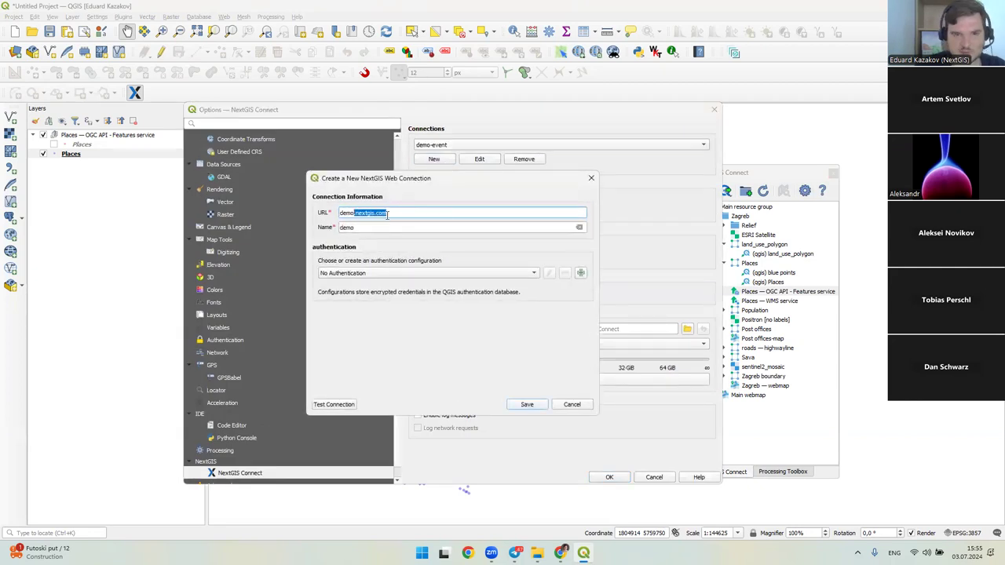
left_click(387, 214)
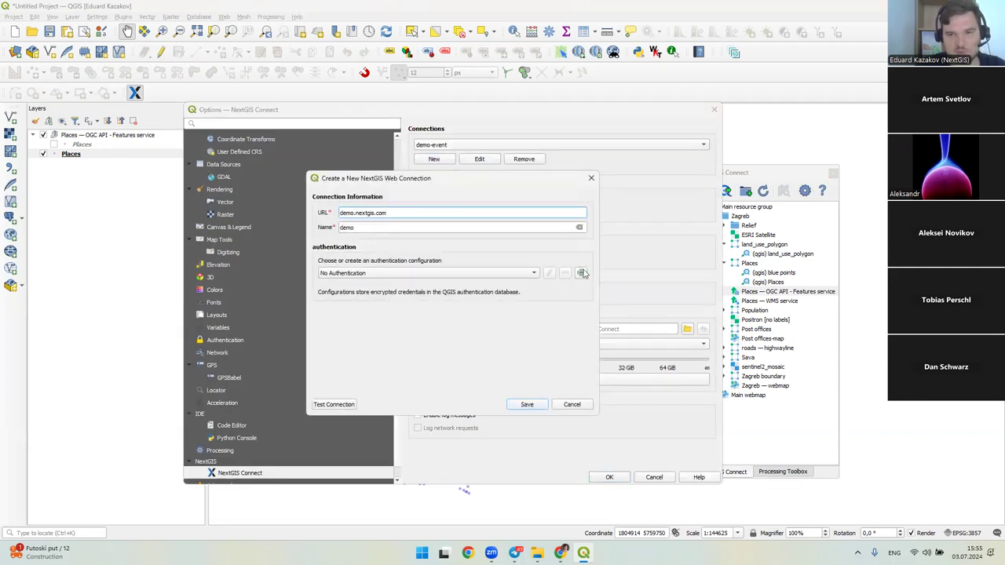
left_click(503, 275)
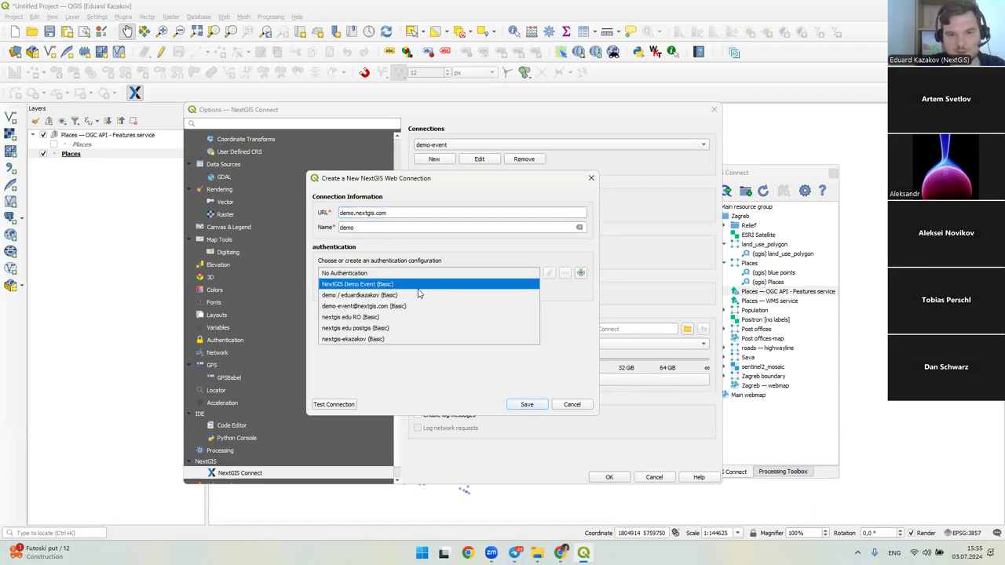
left_click(373, 297)
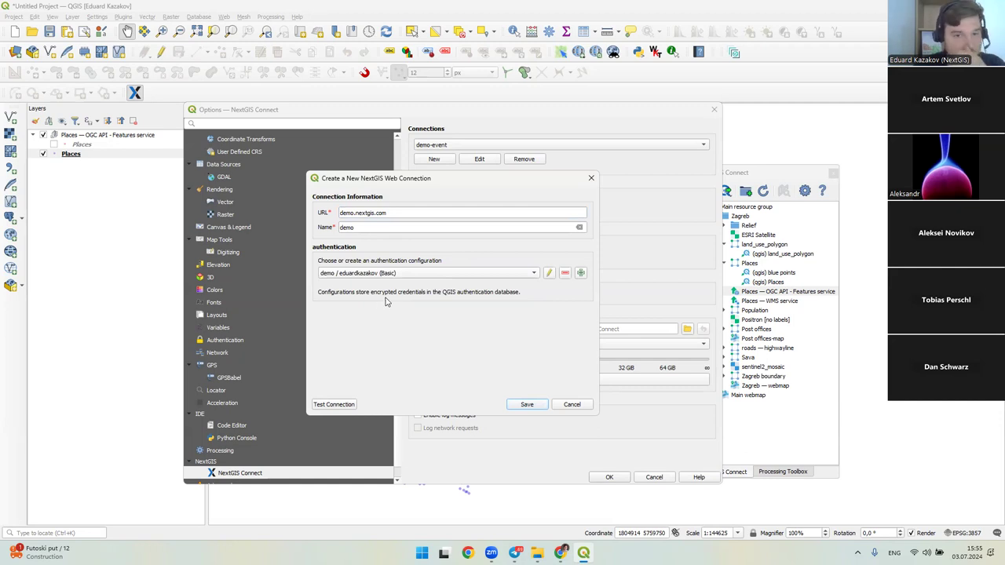
left_click(525, 406)
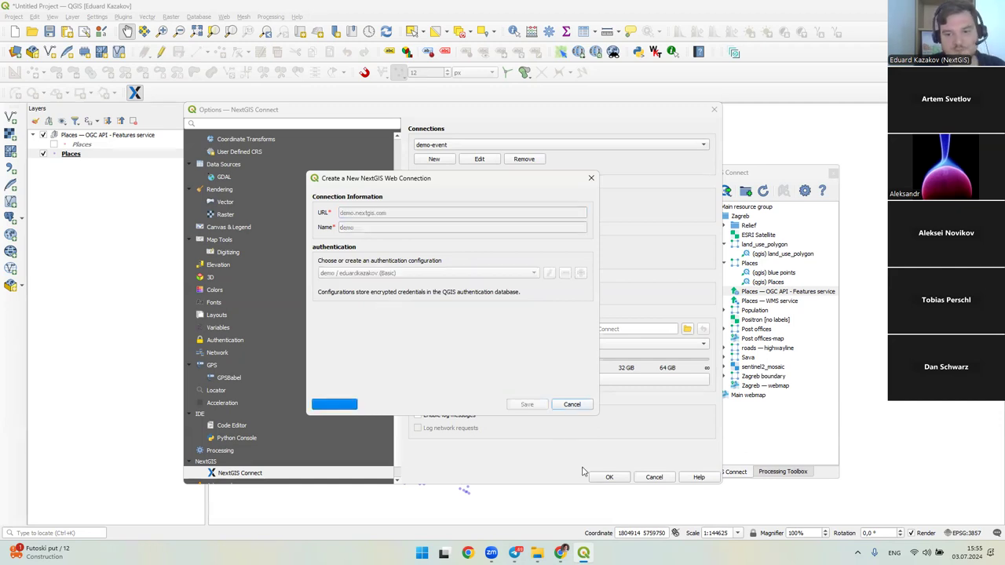
- Browse Examples > PostGIS connection and layers in NextGIS Connect and drag parks above Places
left_click(609, 476)
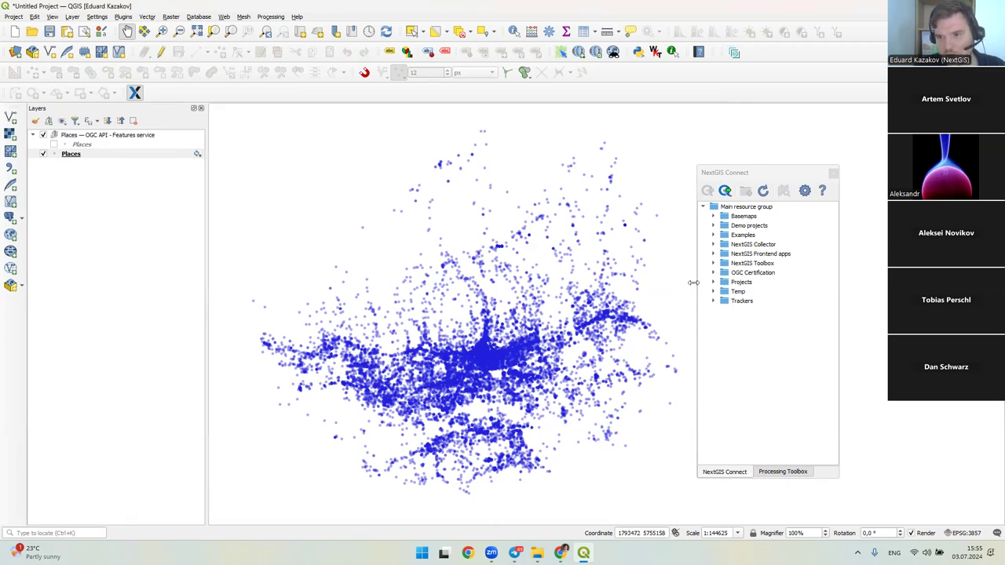
left_click(713, 236)
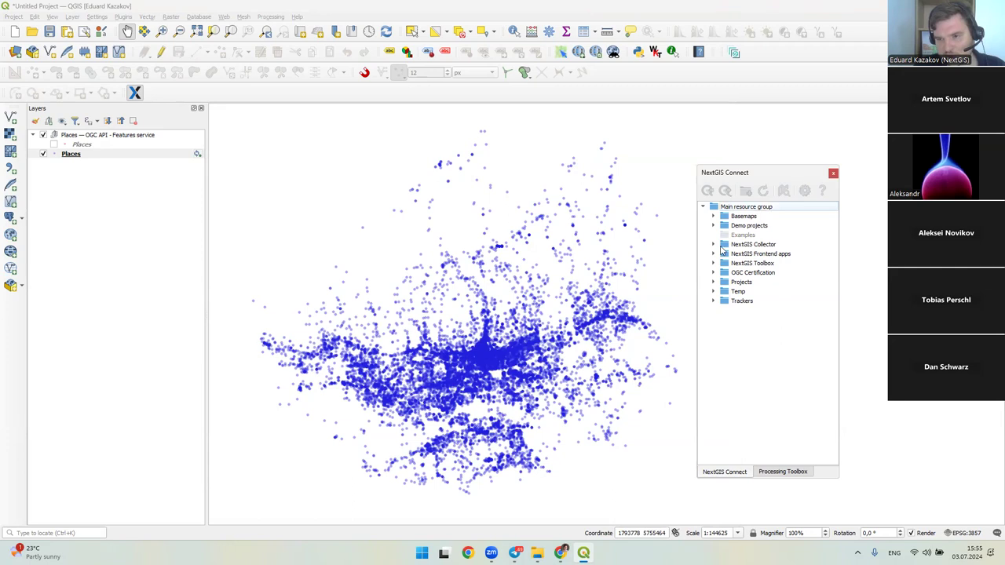
scroll(756, 312, "down", 8)
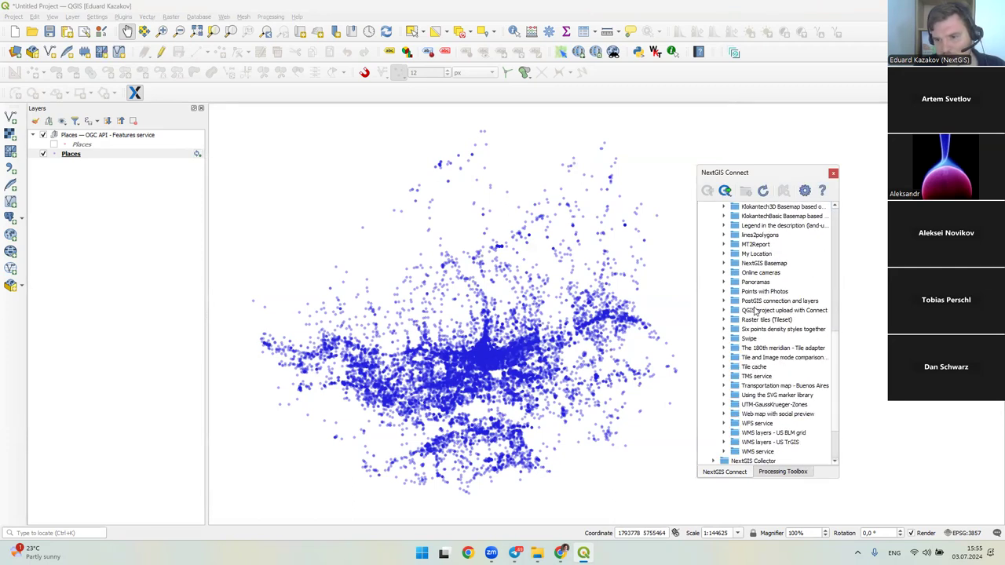
left_click(763, 302)
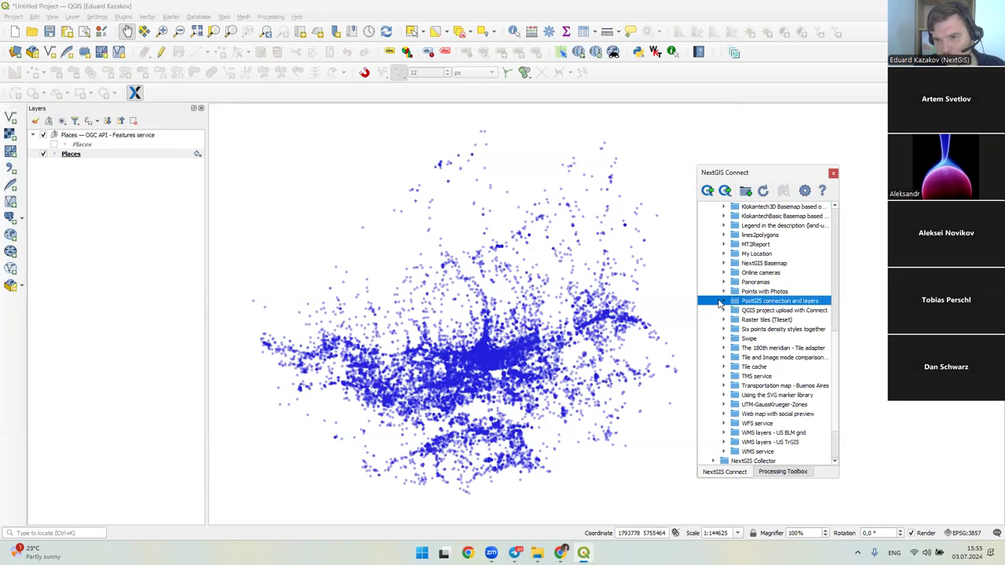
left_click(723, 302)
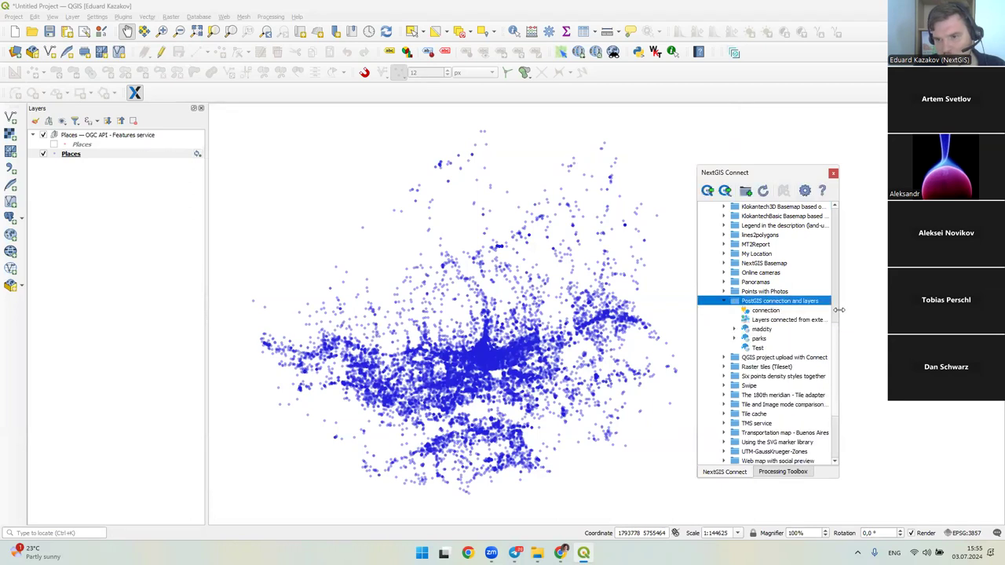
left_click(743, 339)
left_click(744, 339)
left_click_drag(184, 179, 86, 137)
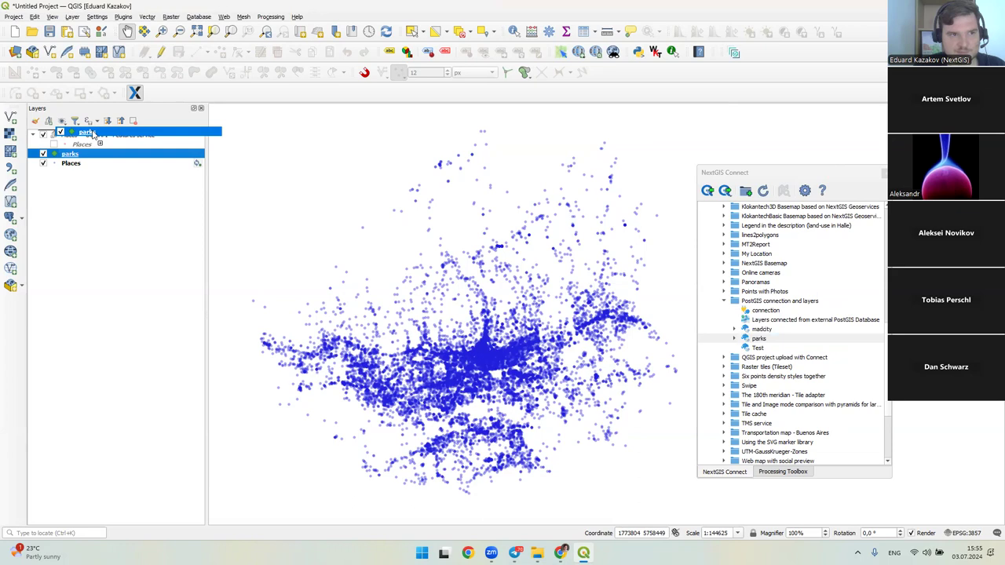
- Zoom the map to the parks layer and centre on its points
right_click(53, 137)
left_click(87, 142)
left_click_drag(522, 292, 444, 292)
scroll(479, 312, "up", 1)
- Add the QuickMapServices OSM Standard basemap and frame the parks points over Wisconsin
left_click(224, 16)
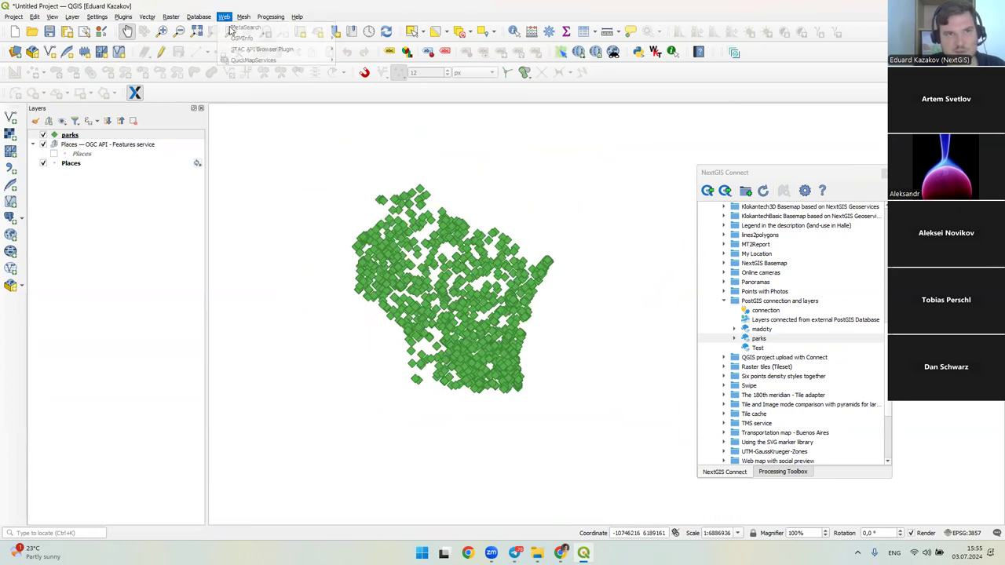
mouse_move(252, 59)
mouse_move(356, 225)
left_click(466, 227)
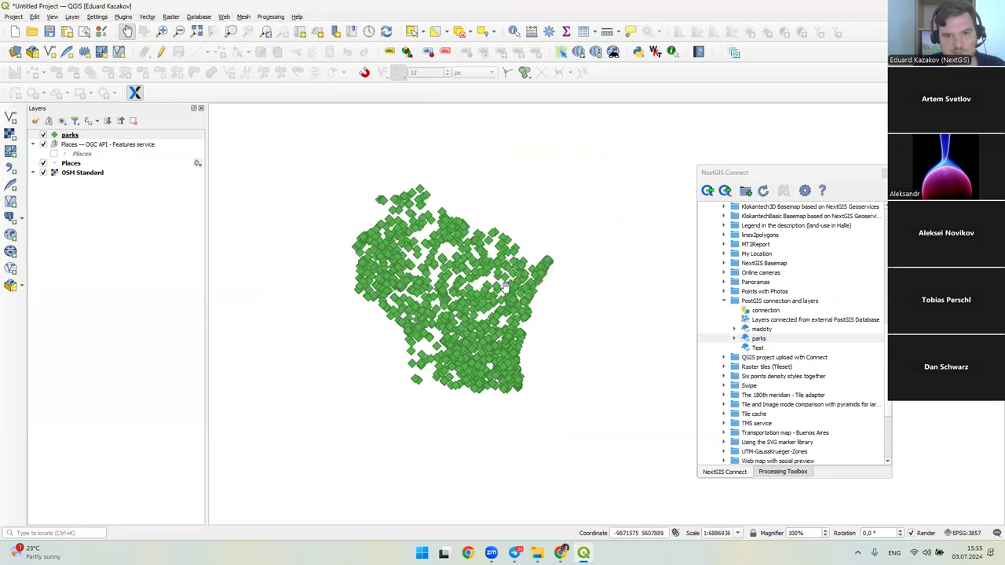
left_click_drag(468, 275, 496, 285)
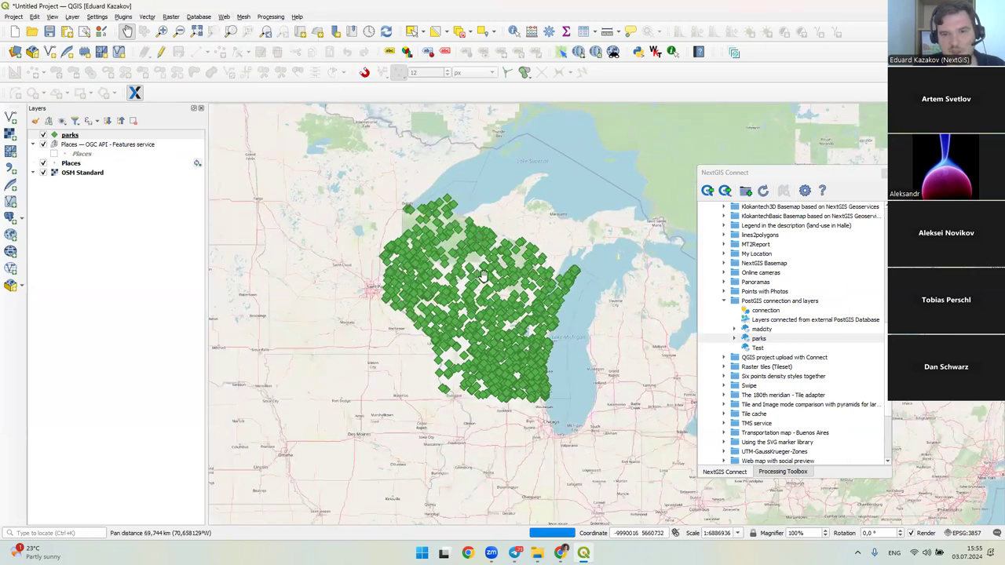
scroll(475, 277, "up", 3)
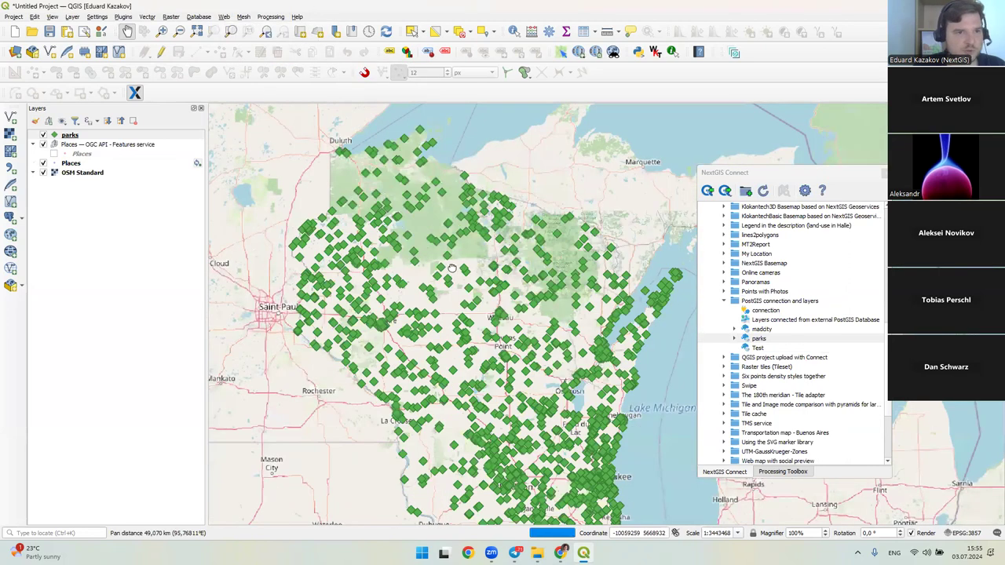
left_click_drag(447, 281, 440, 237)
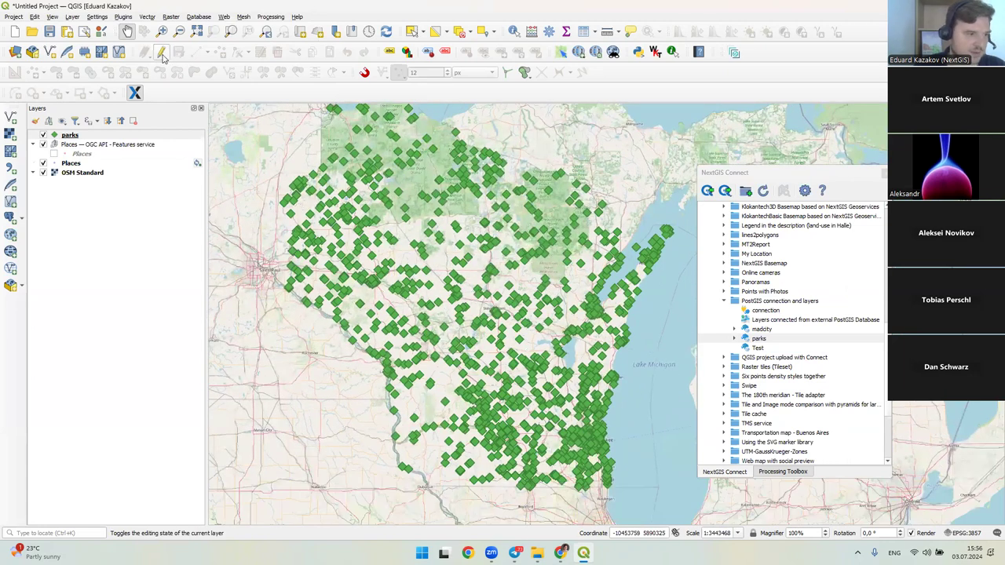
right_click(99, 137)
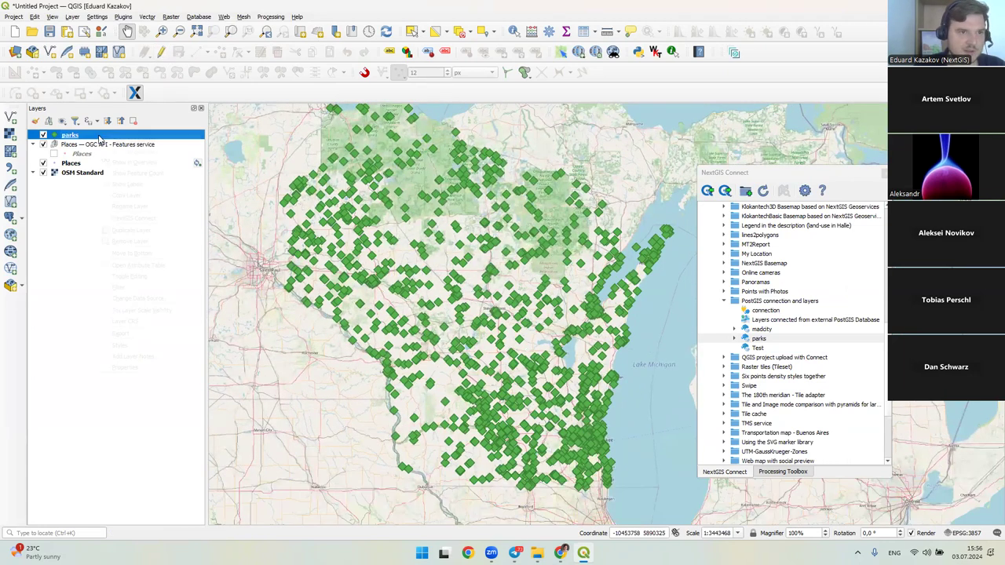
left_click(165, 368)
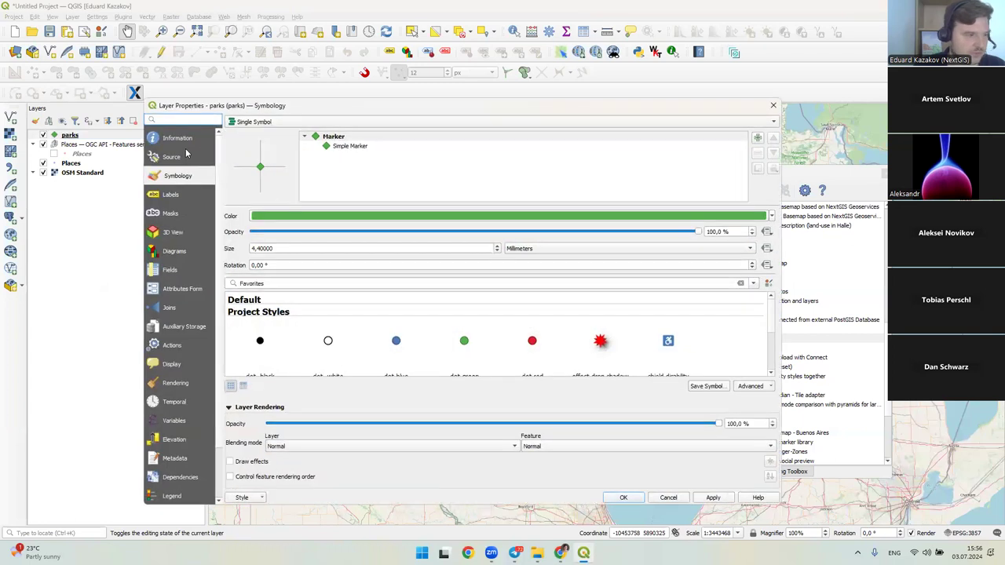
left_click(172, 161)
left_click(174, 141)
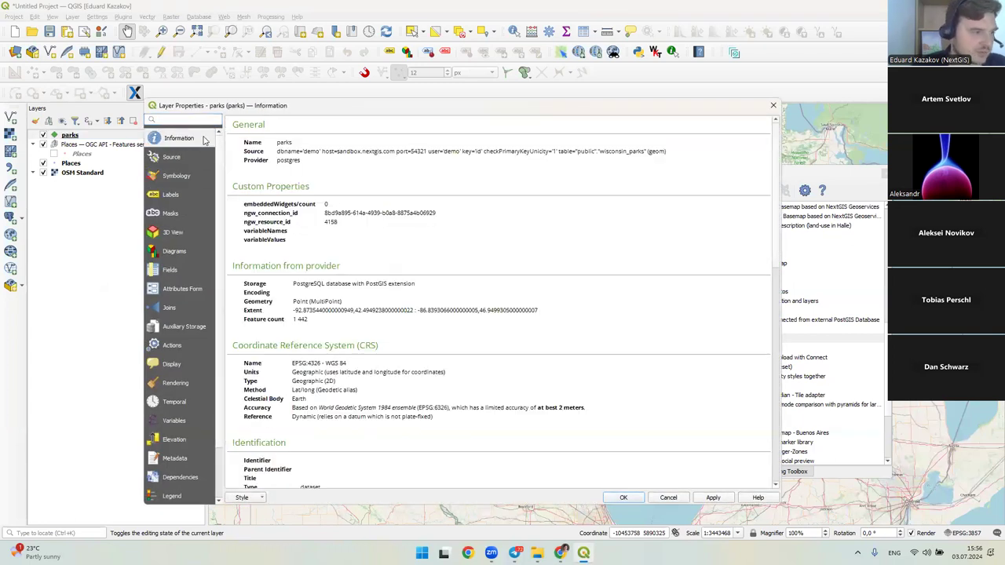
triple_click(281, 155)
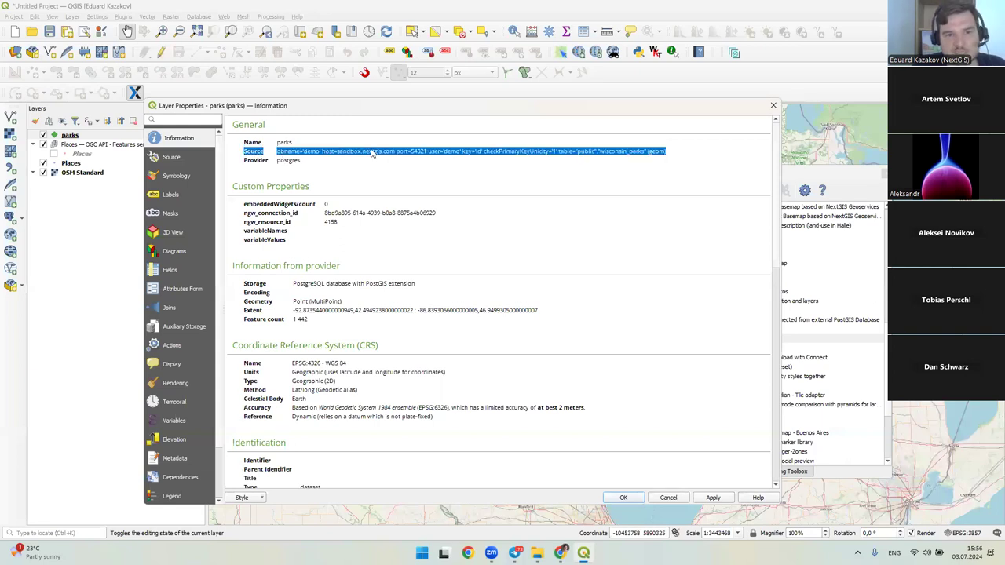
left_click(426, 155)
left_click_drag(653, 155, 551, 163)
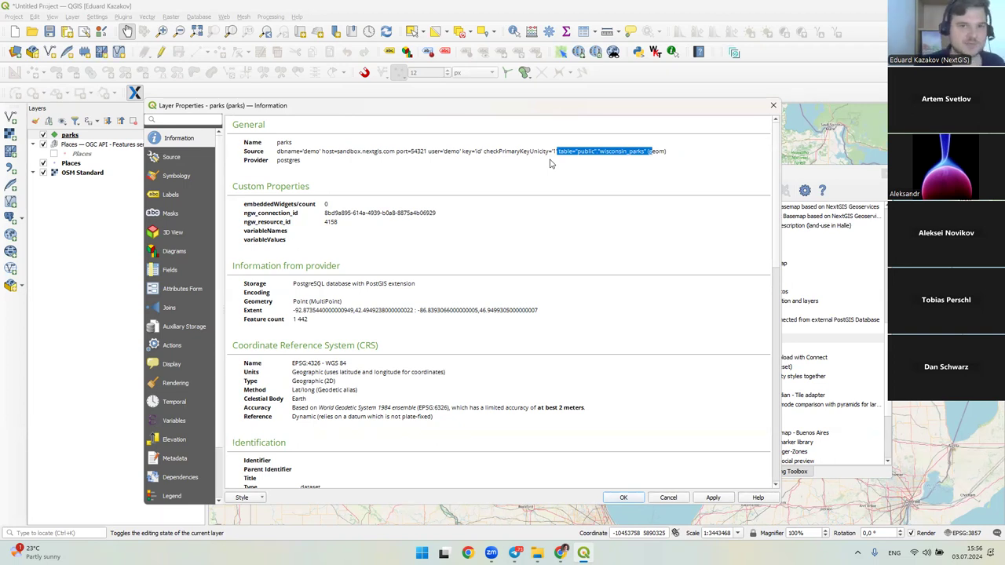
left_click_drag(338, 155, 401, 155)
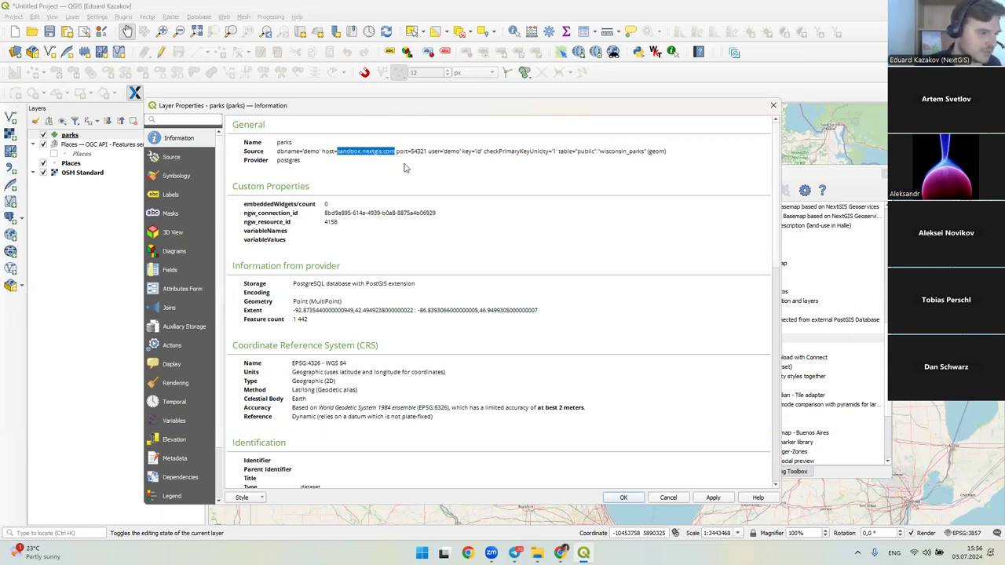
left_click_drag(336, 155, 506, 156)
left_click(401, 156)
left_click(508, 156)
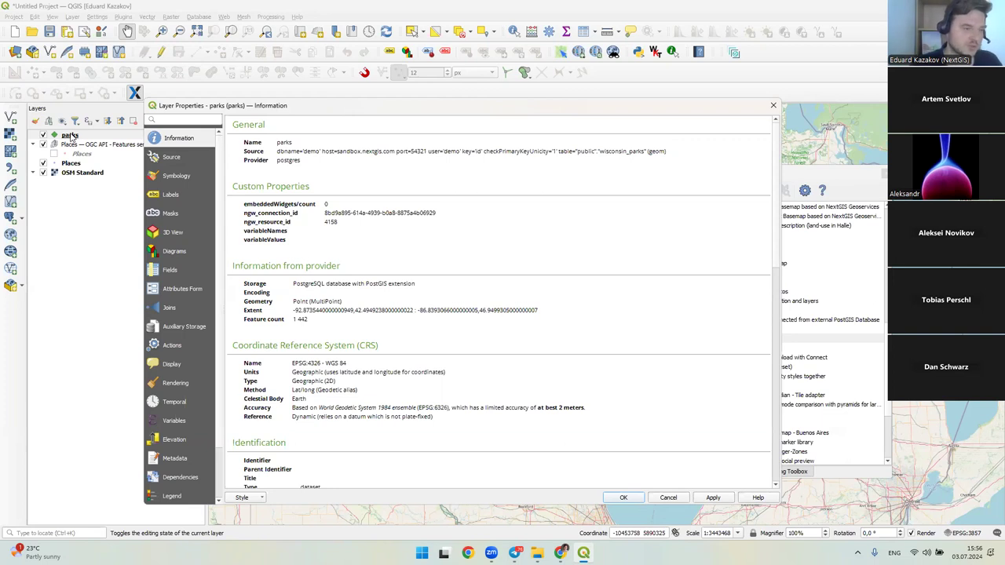
left_click(771, 105)
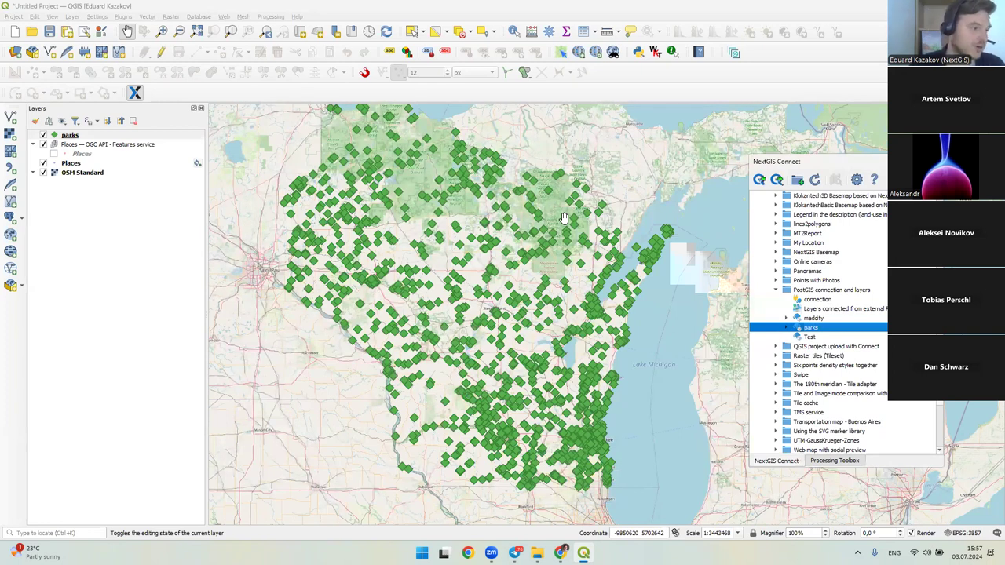
- Expand the parks resource to list its (ms) parks-style and (qgis) parks styles
double_click(786, 327)
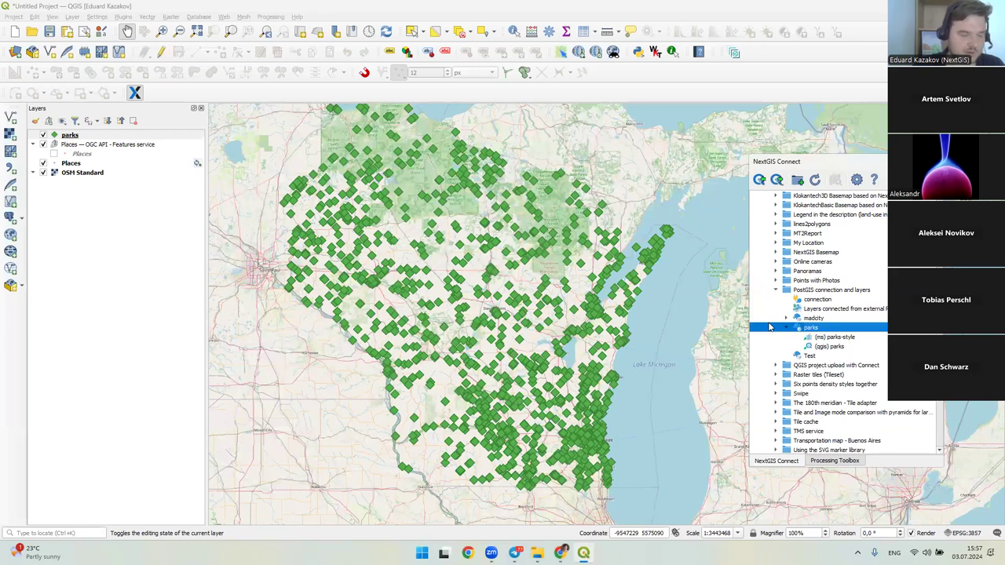
scroll(840, 323, "down", 4)
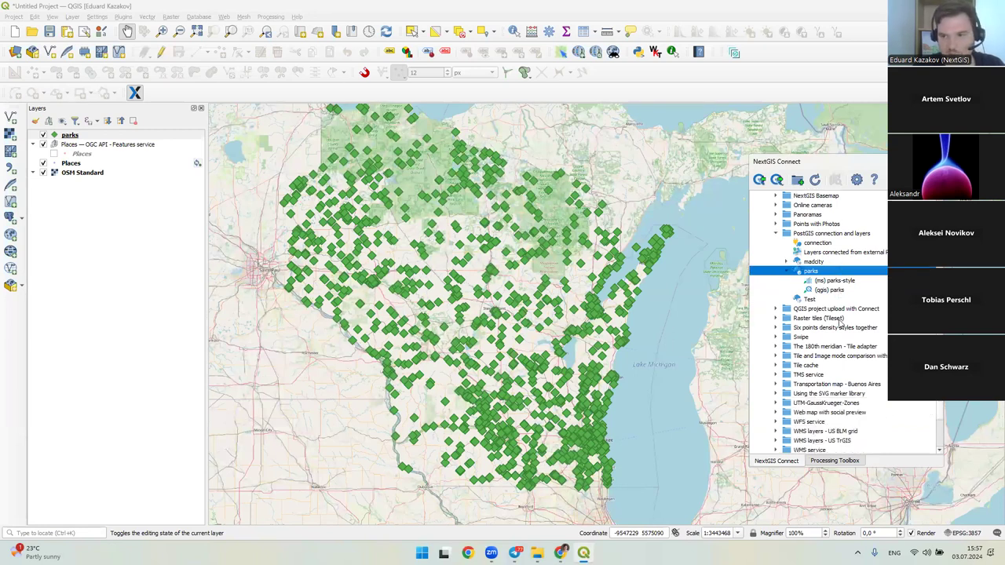
scroll(859, 334, "up", 6)
scroll(859, 333, "up", 8)
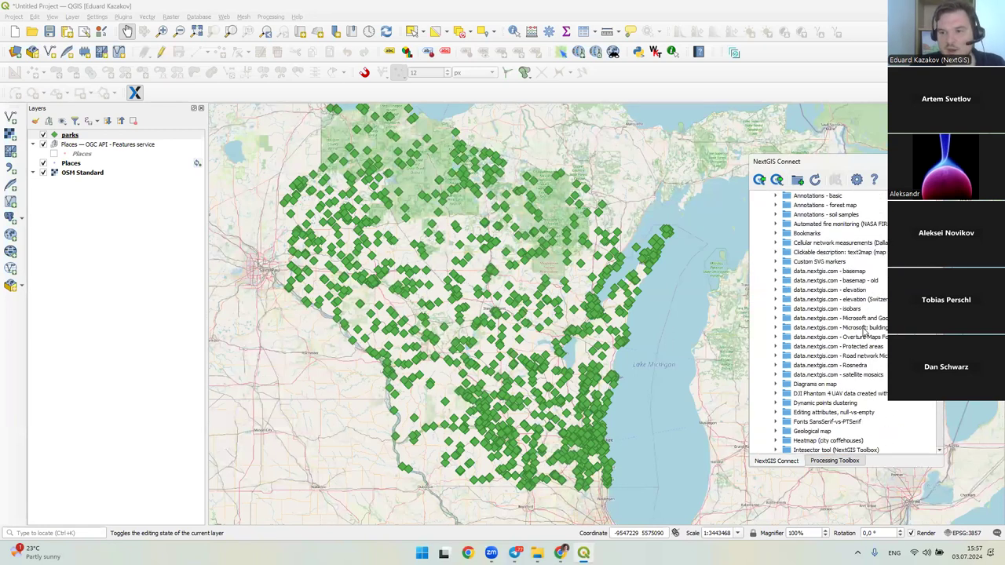
scroll(865, 328, "down", 7)
scroll(865, 328, "down", 1)
- Show the presentation's agenda slide in Chrome, then return to QGIS
left_click(560, 553)
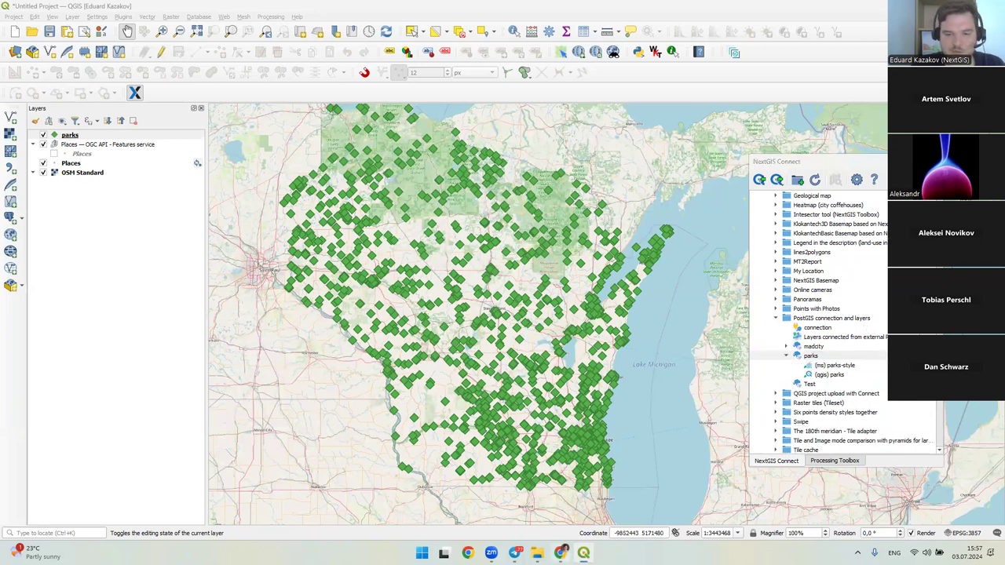
left_click(58, 10)
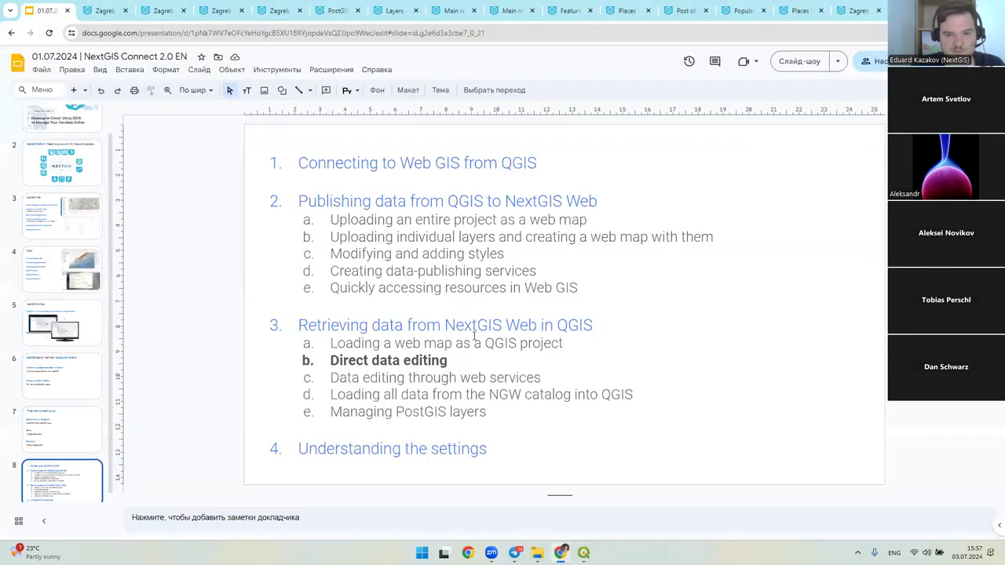
key("alt+Tab")
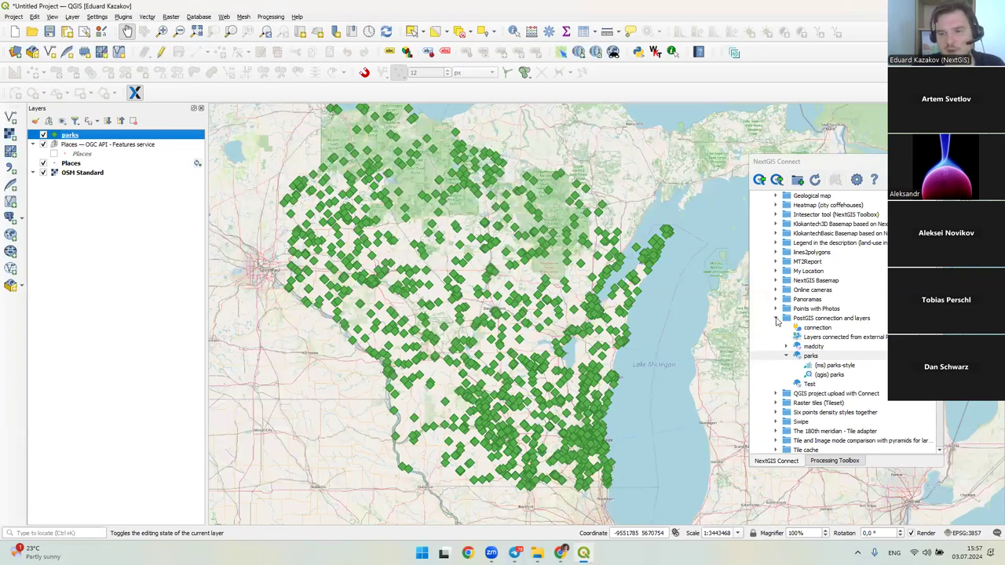
- Browse the PostGIS and external layers items and expand the NextGIS Basemap folder
left_click(814, 322)
left_click(824, 338)
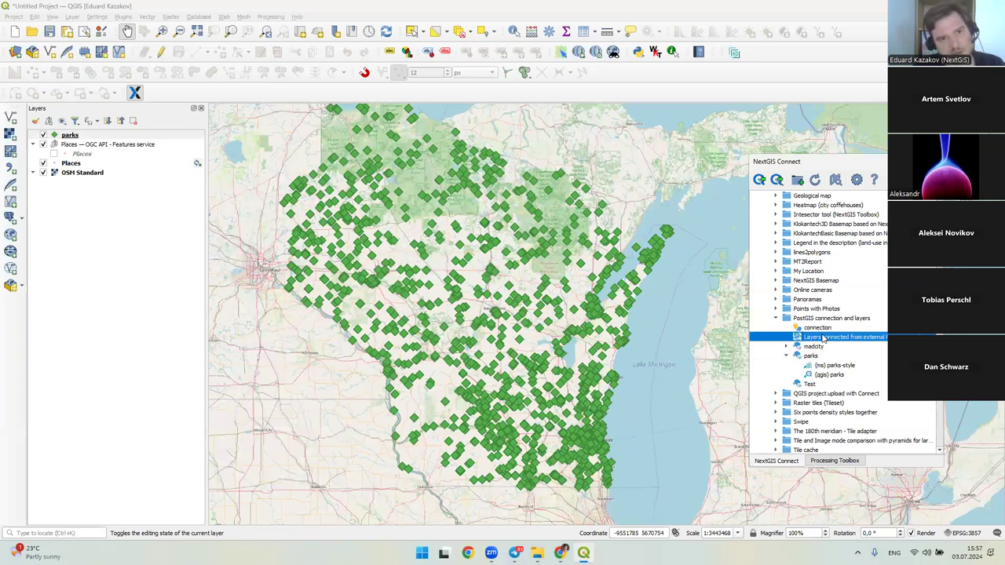
left_click(776, 280)
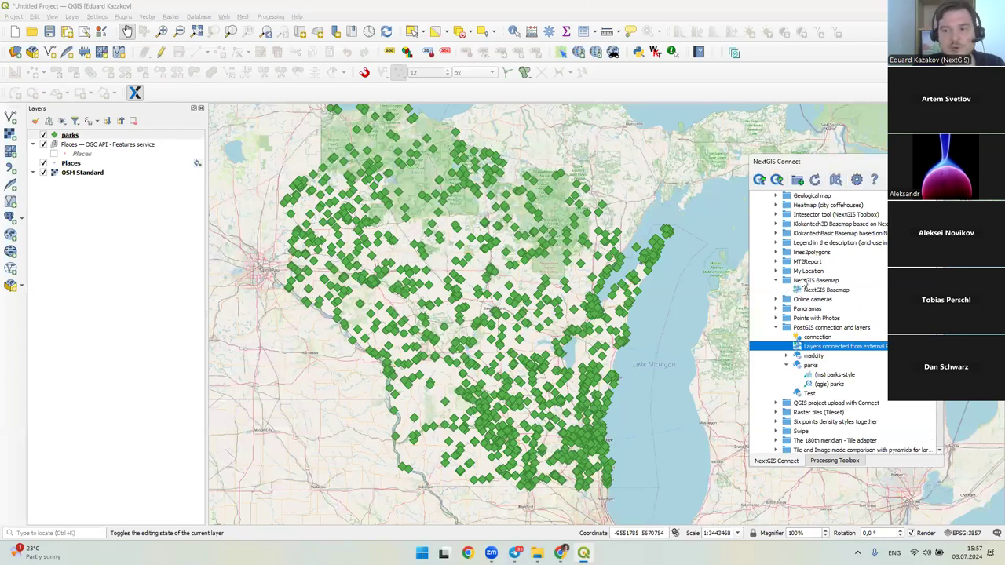
left_click(804, 281)
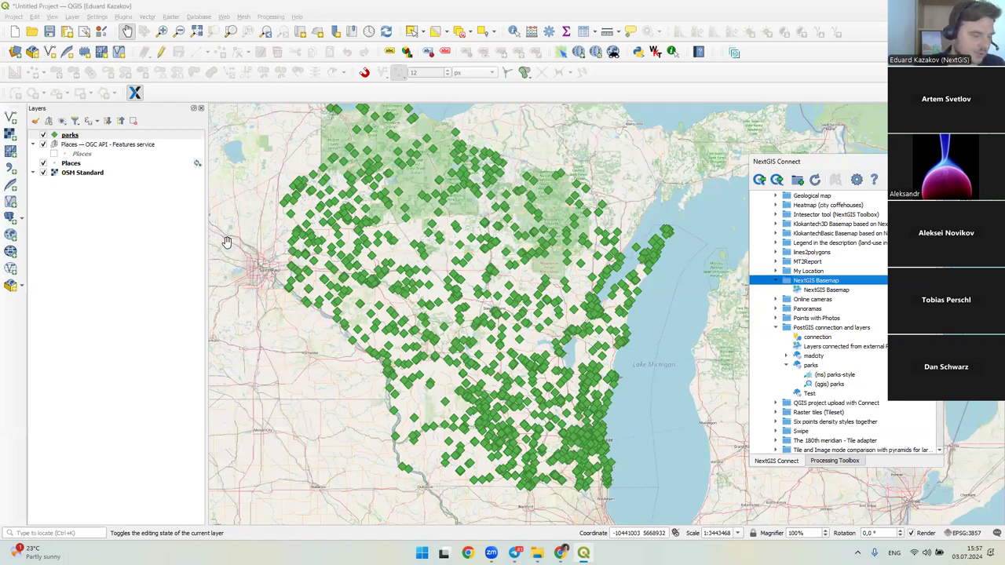
- Expand data.nextgis.com - elevation and its elevation data subgroup, then start a new project
scroll(813, 262, "up", 8)
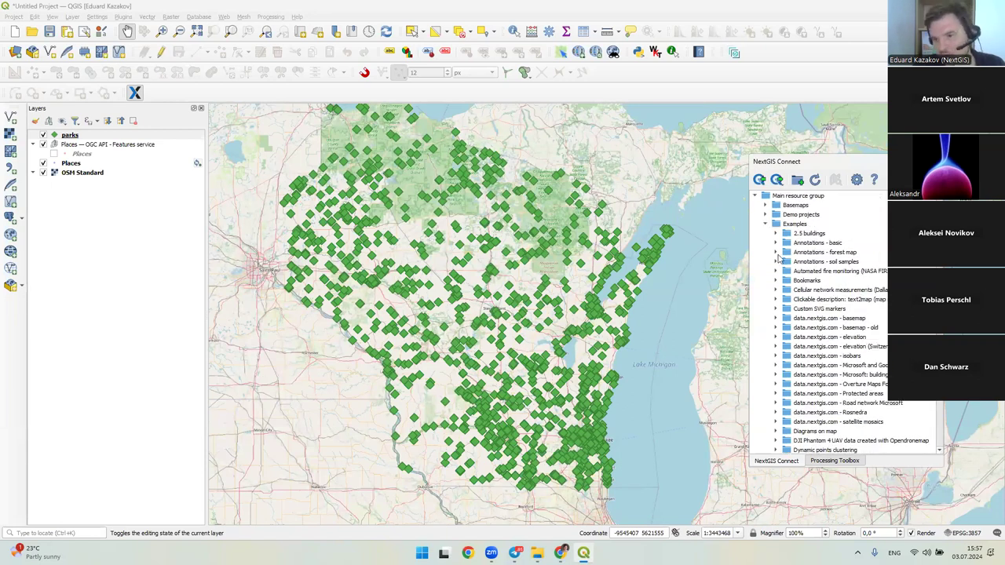
scroll(814, 300, "down", 4)
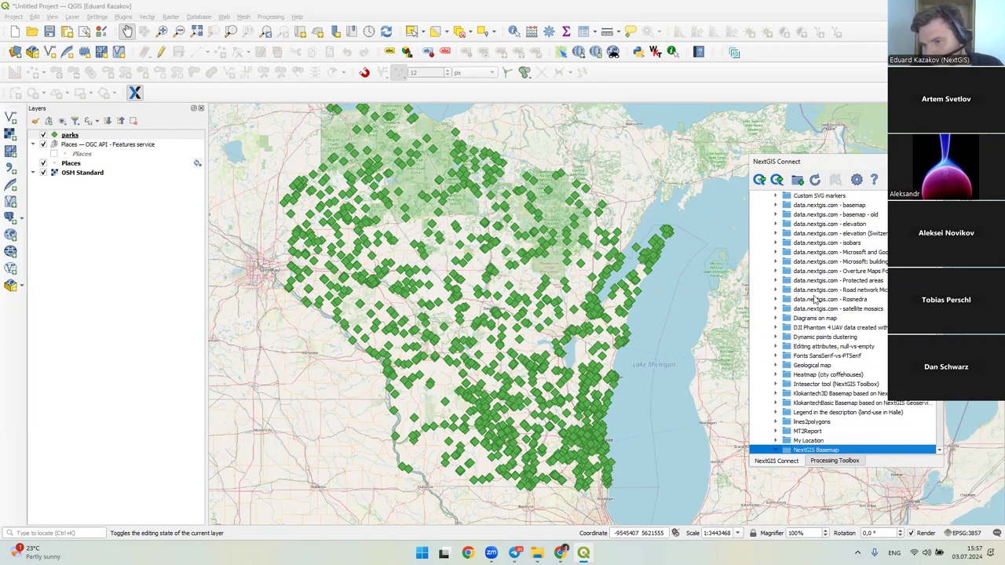
left_click(776, 225)
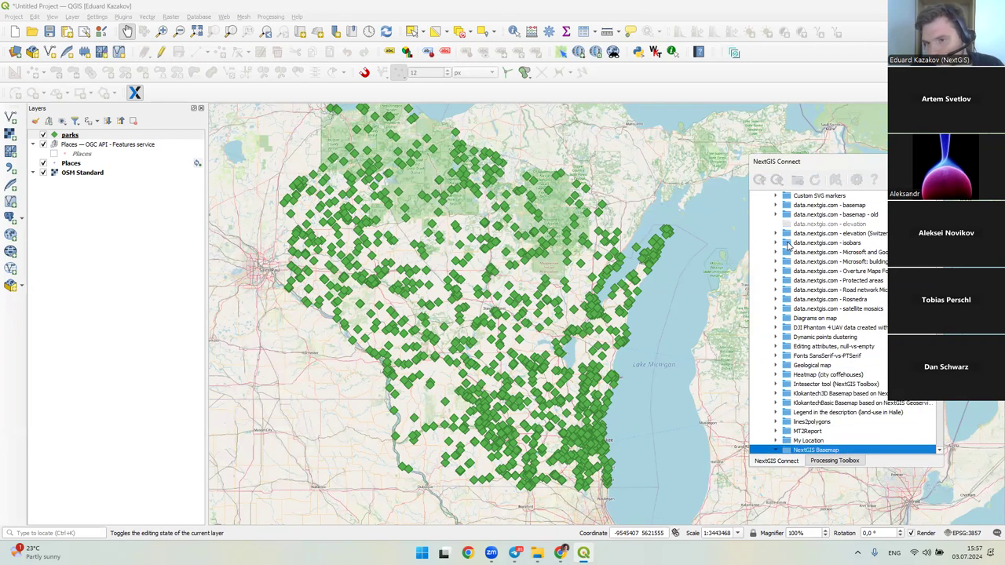
left_click(786, 234)
left_click(818, 238)
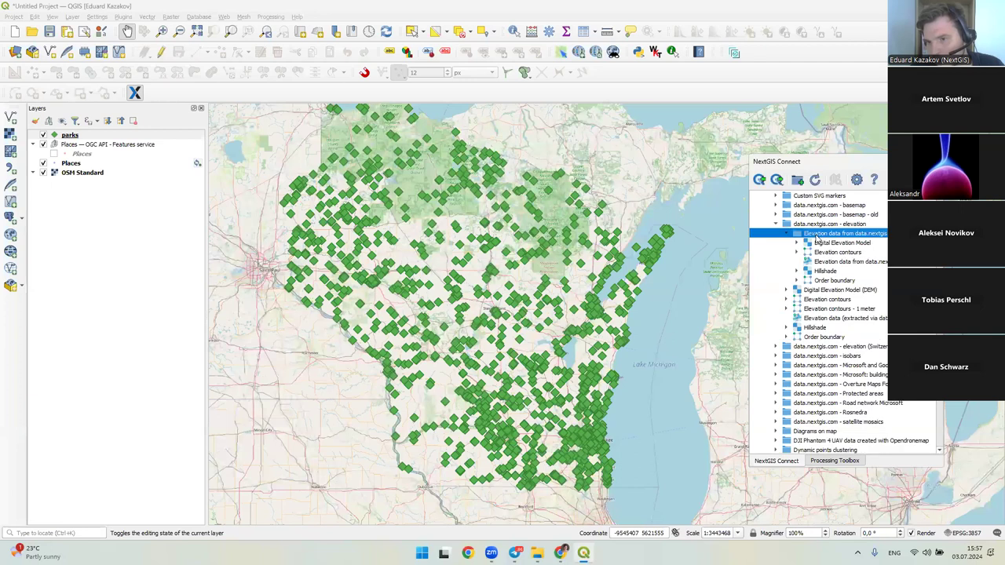
left_click(15, 32)
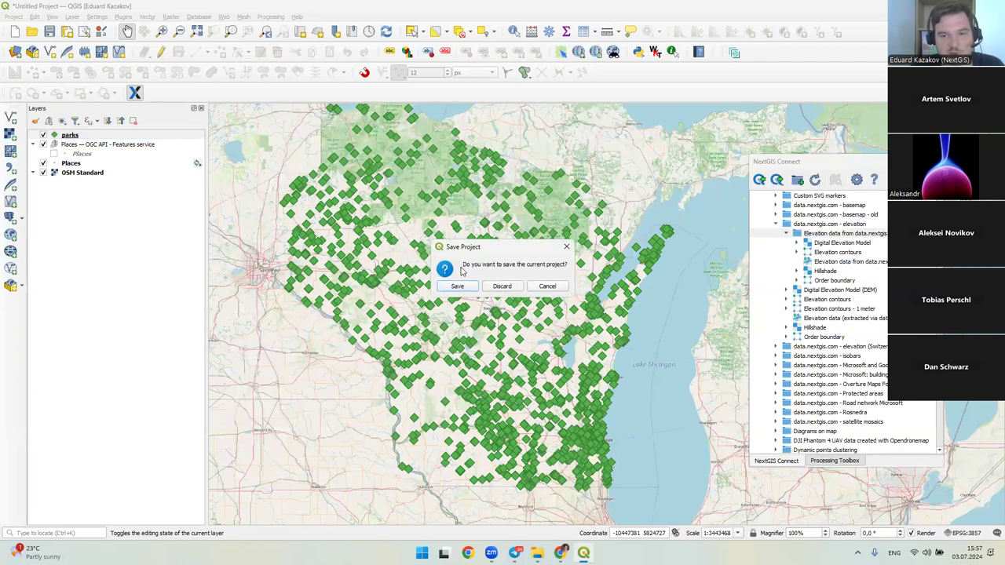
- Discard the current project and add the Elevation data from data.nextgis.com group to QGIS
left_click(502, 285)
left_click(846, 236)
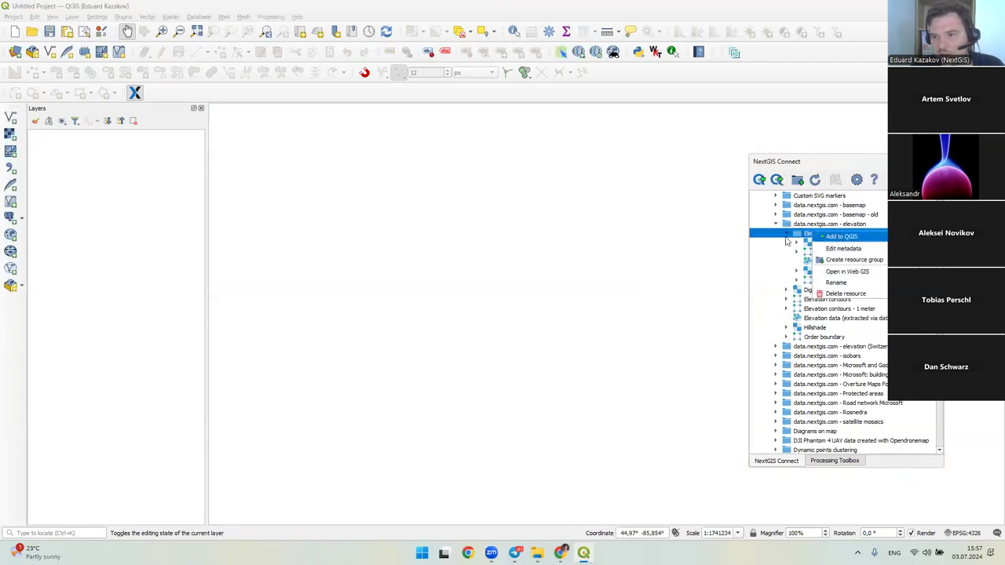
right_click(869, 239)
left_click(877, 246)
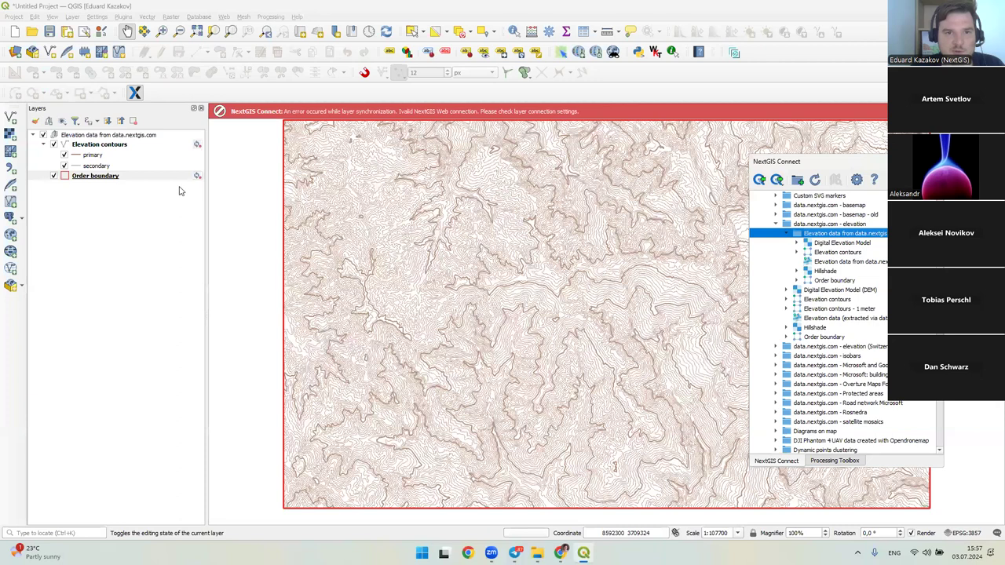
- Select the Order boundary layer and pan and zoom around the contour map
left_click(637, 163)
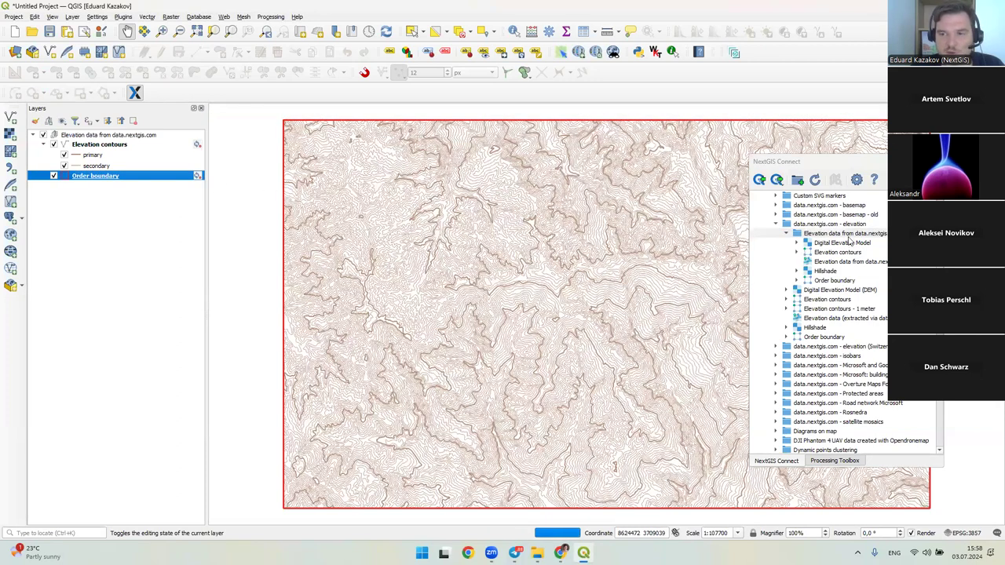
left_click(826, 234)
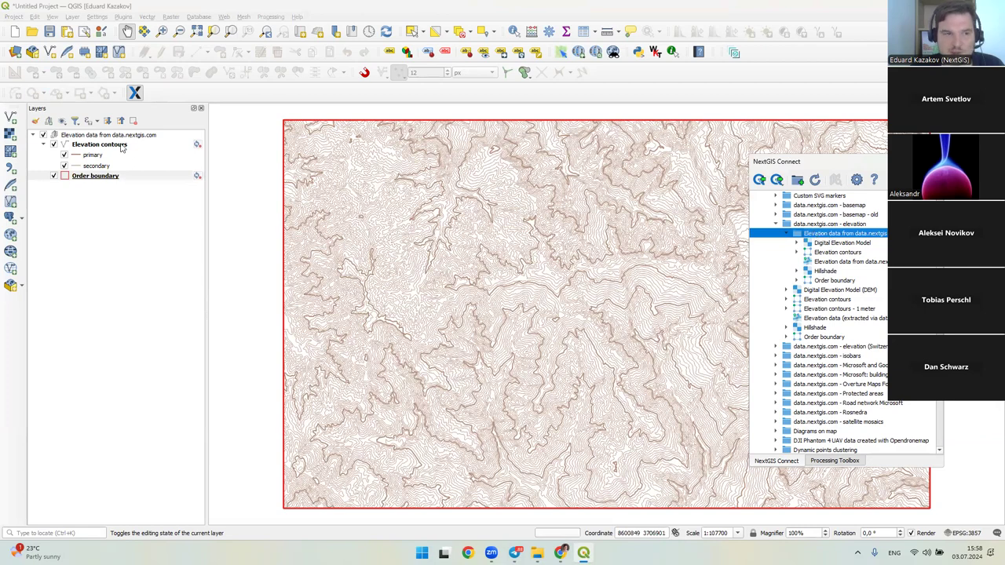
left_click_drag(467, 216, 454, 229)
scroll(451, 235, "up", 2)
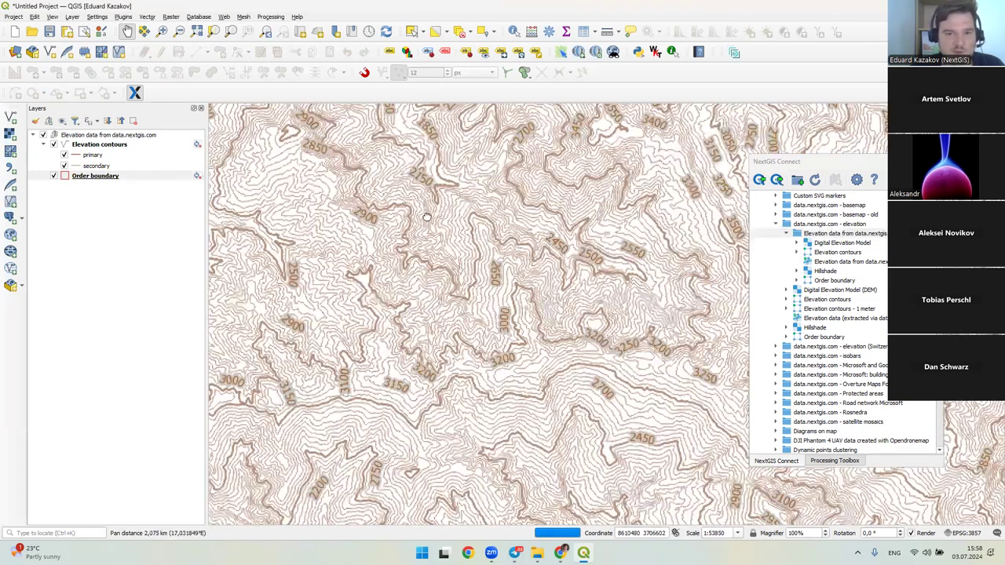
left_click_drag(530, 257, 579, 231)
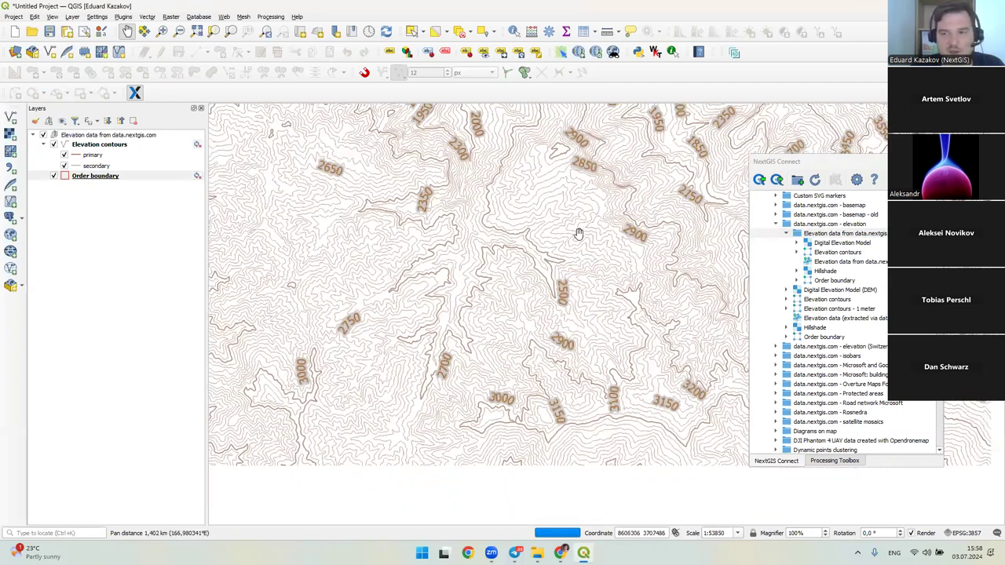
- Step through the group's Digital Elevation Model and Elevation contours resources, matching the contours layer
left_click(813, 235)
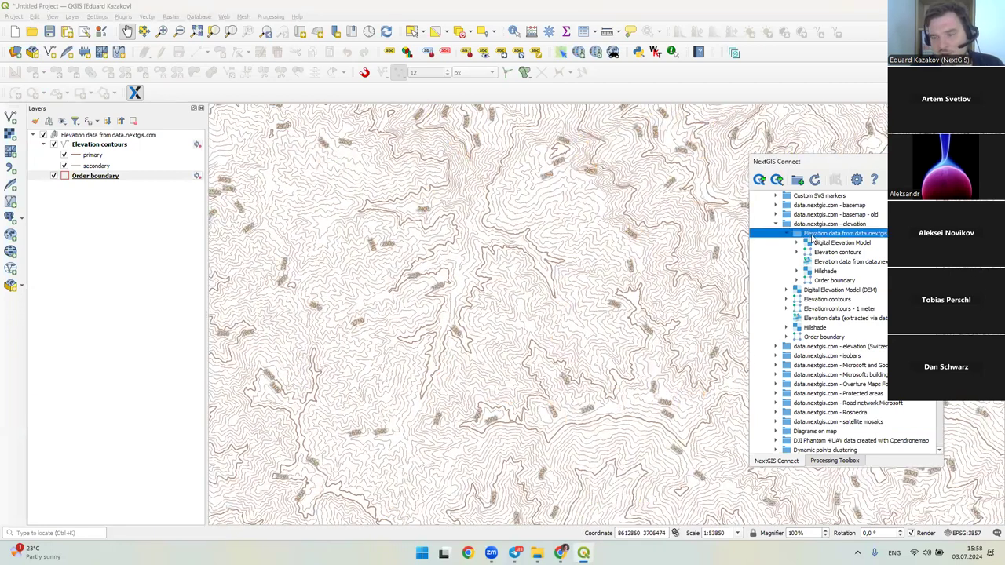
left_click(839, 262)
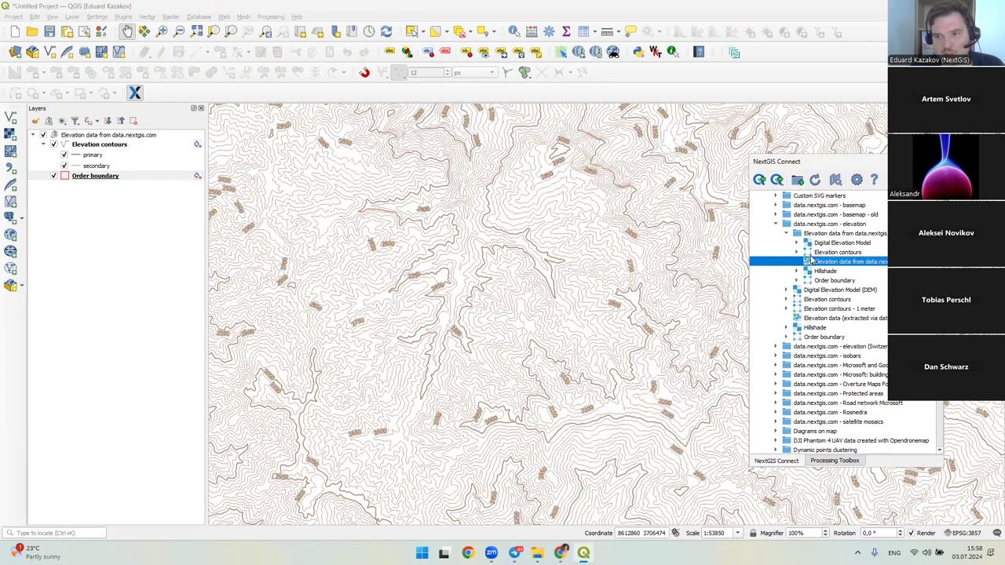
left_click(803, 236)
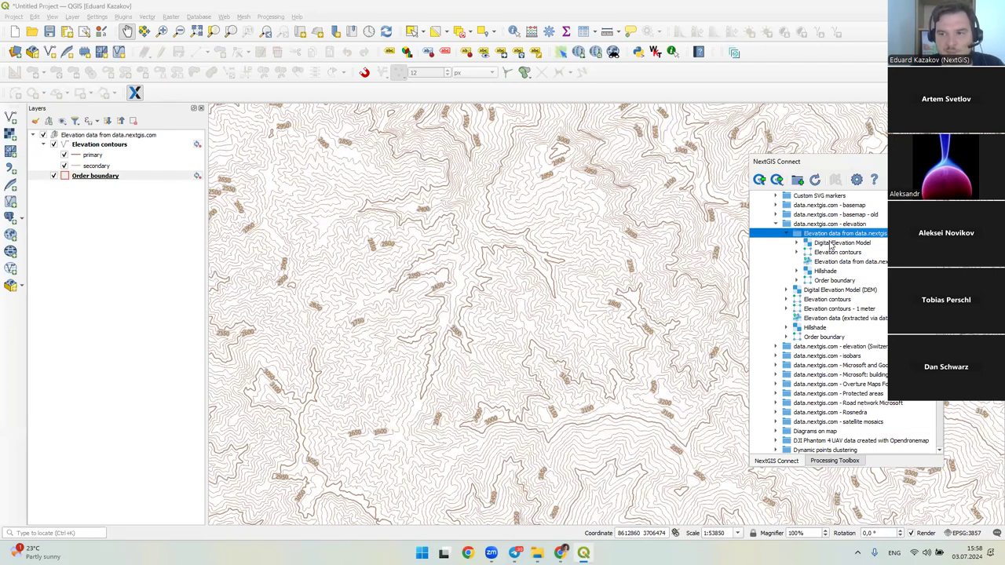
left_click(830, 245)
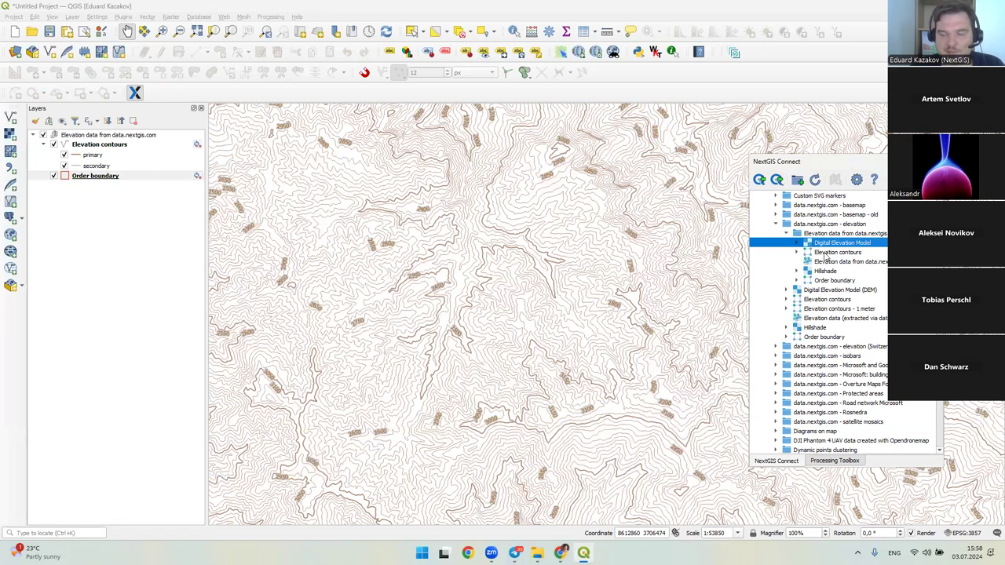
key("Down")
key("Down")
key("Down")
key("Down")
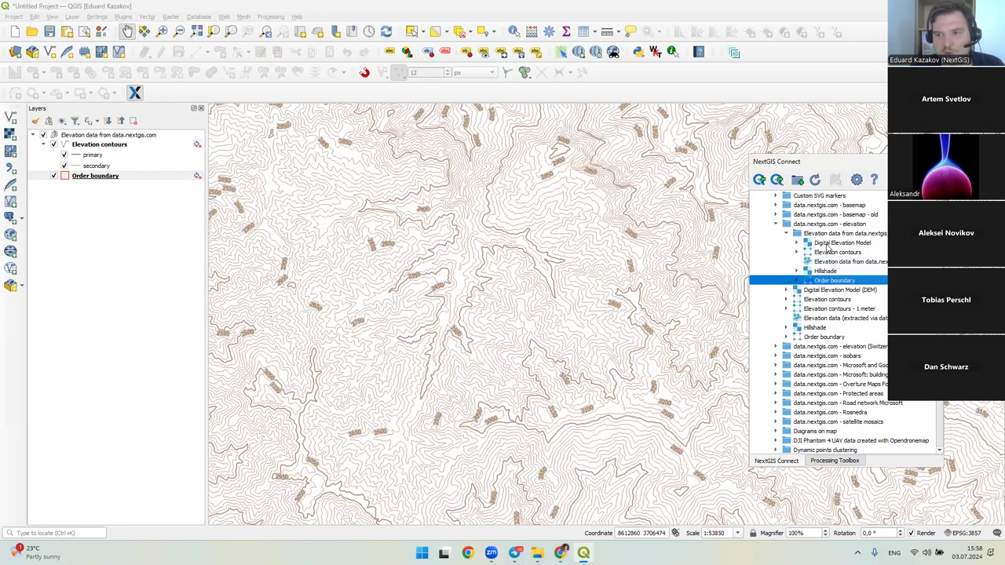
left_click(828, 251)
left_click(153, 149)
- Select the Order boundary resource and the elevation groups, then start a new project
left_click(826, 281)
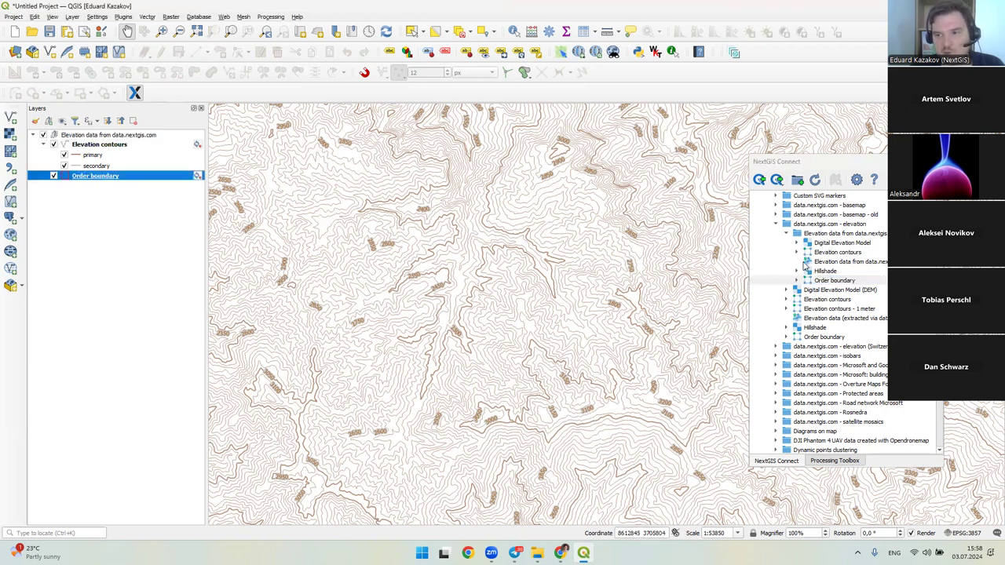
left_click(808, 262)
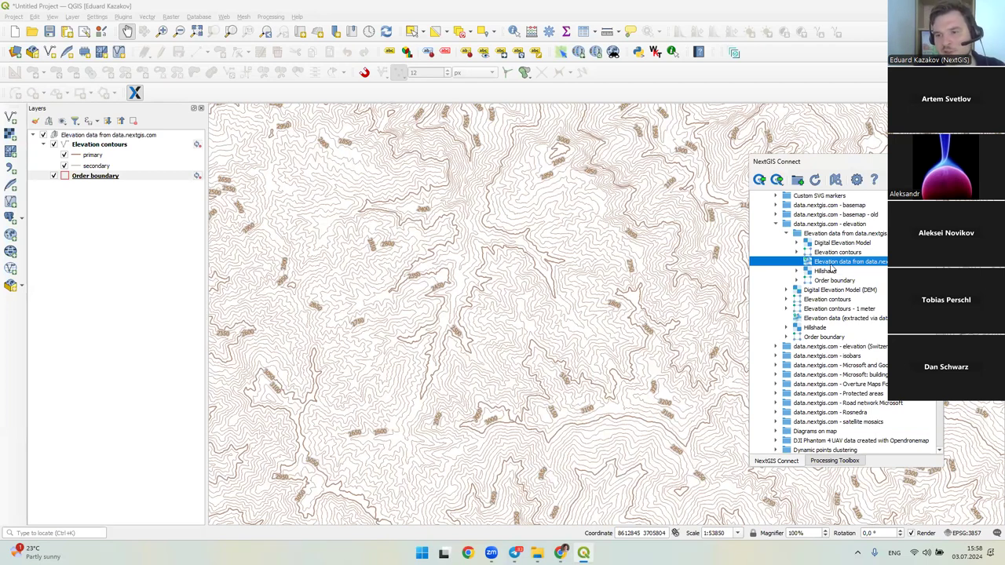
scroll(832, 269, "up", 1)
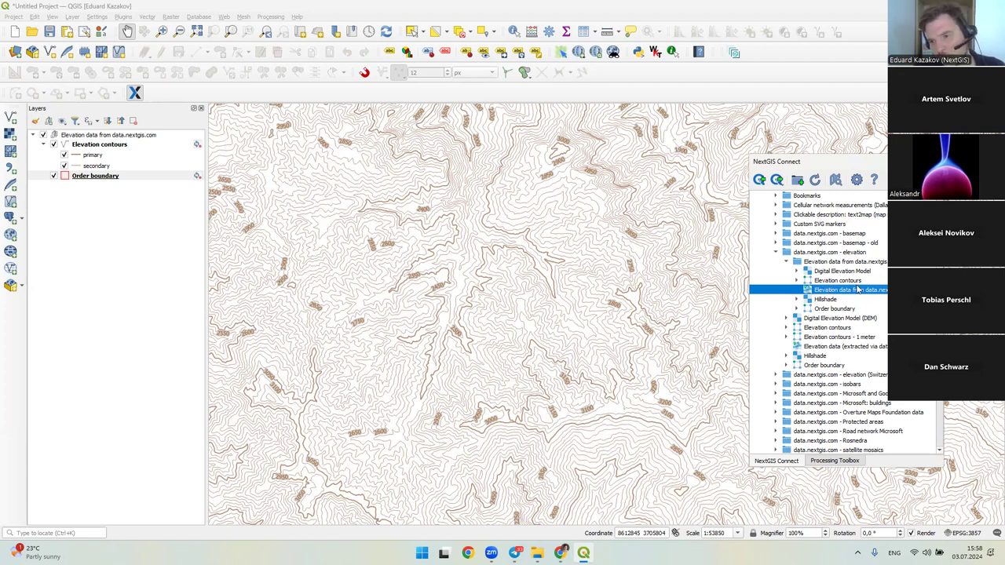
left_click(808, 254)
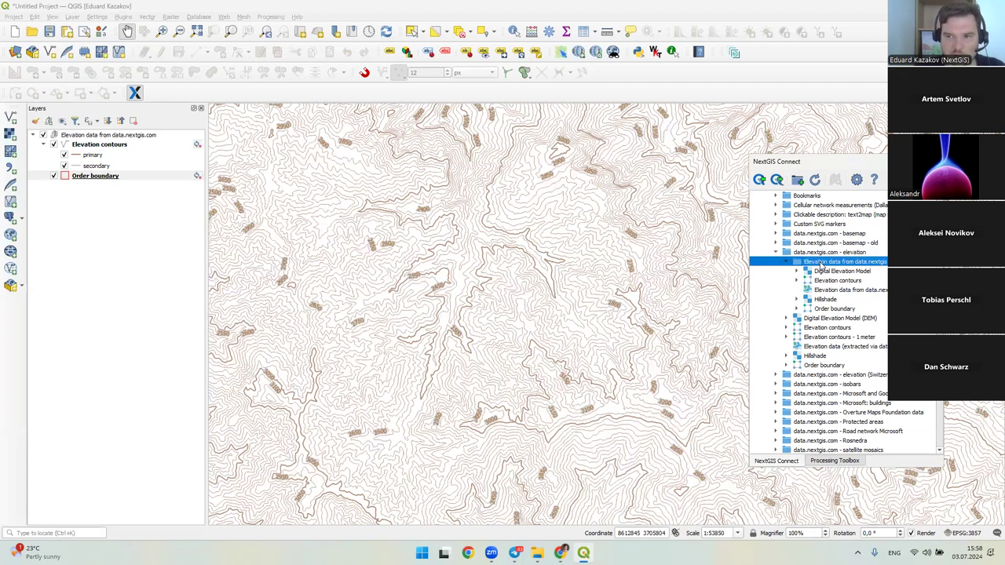
left_click(32, 32)
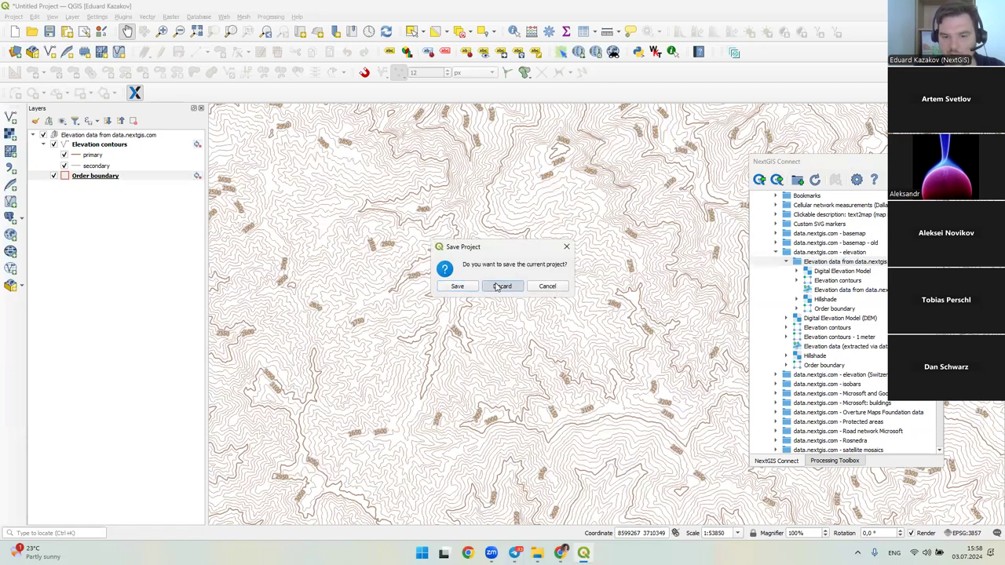
left_click(501, 286)
left_click(561, 552)
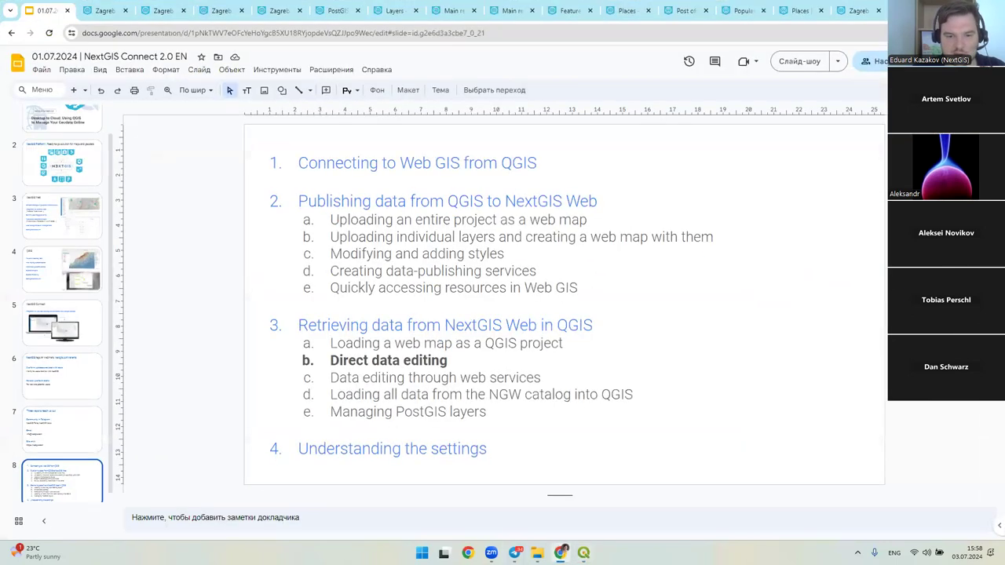
key("alt+Tab")
scroll(863, 342, "up", 5)
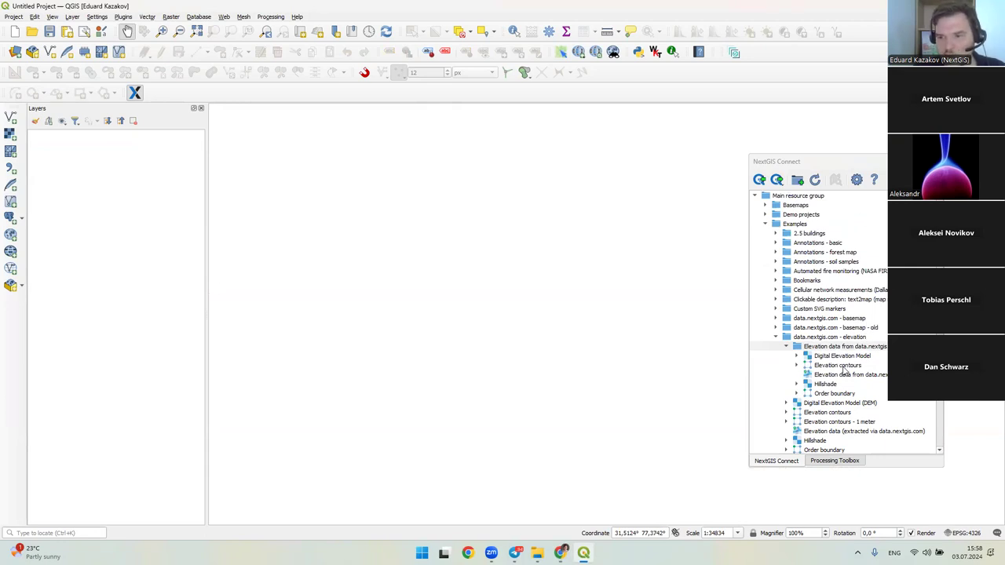
right_click(843, 369)
left_click(880, 376)
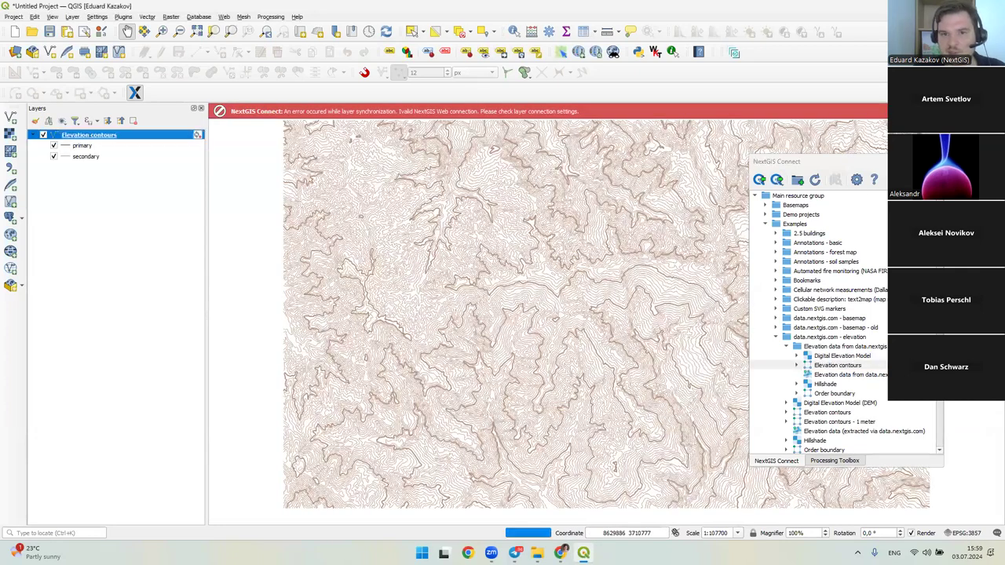
left_click_drag(390, 224, 367, 206)
left_click_drag(396, 196, 378, 228)
scroll(333, 202, "down", 1)
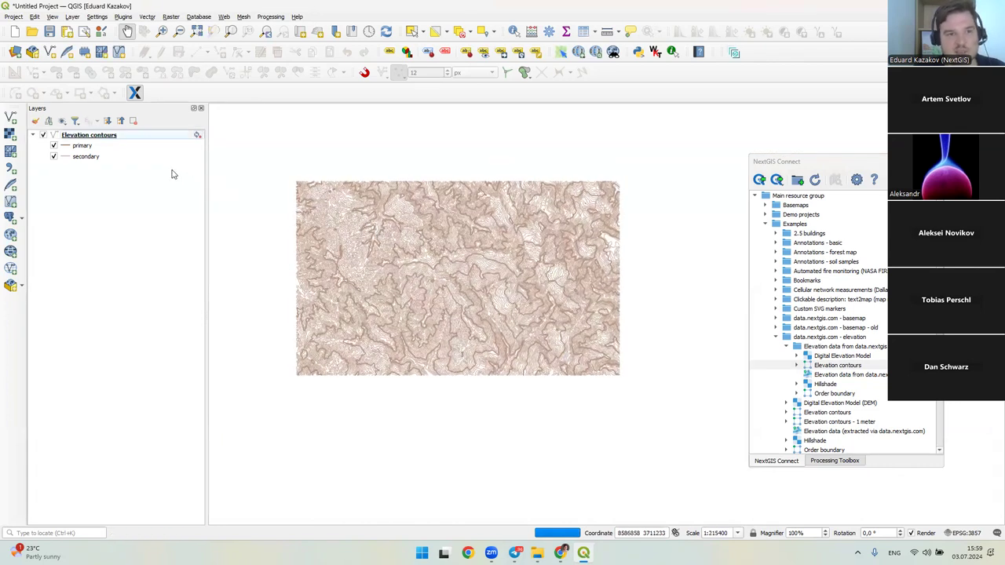
left_click(175, 140)
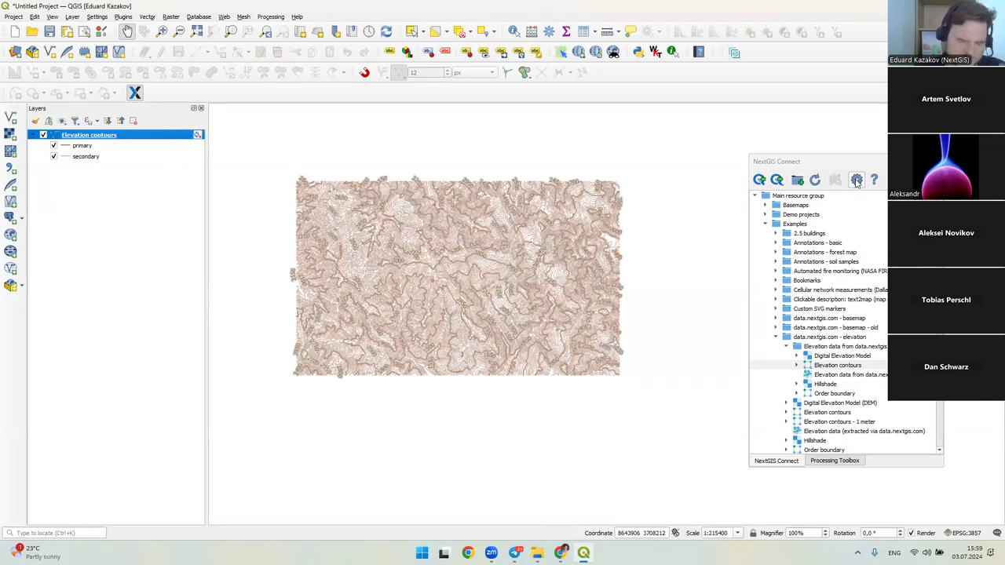
- Choose demo-event as the NextGIS Connect connection in its options
left_click(856, 180)
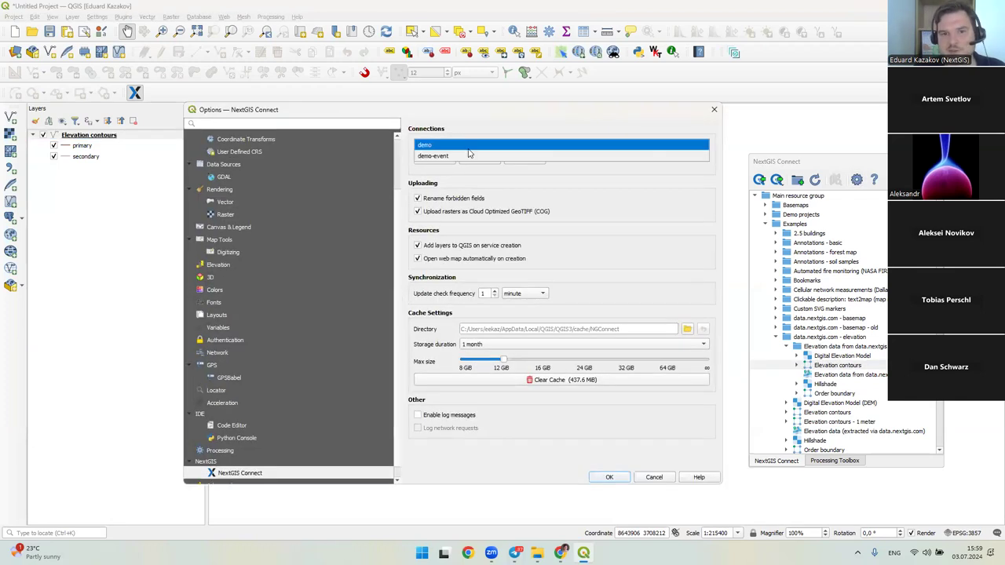
left_click(469, 155)
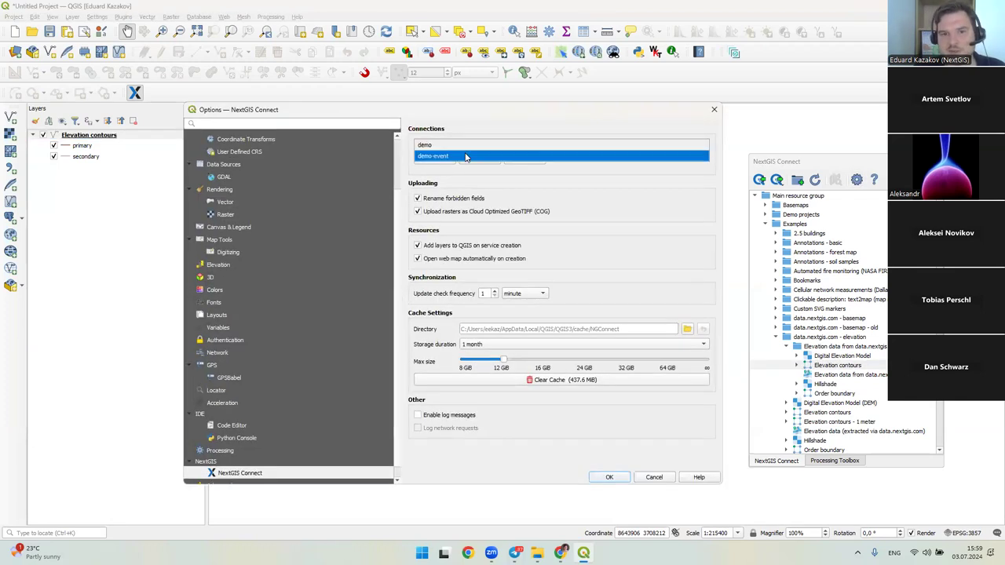
left_click(609, 477)
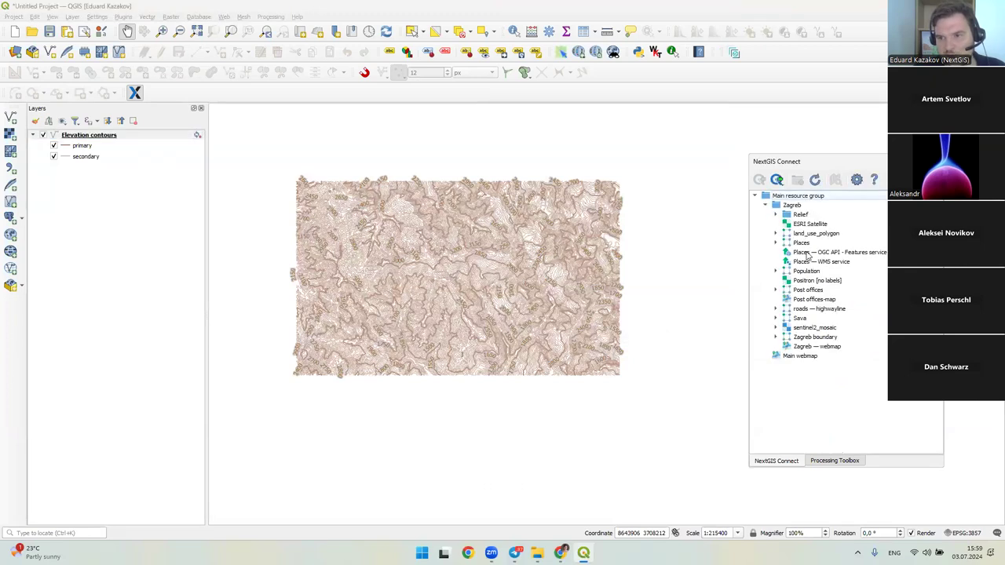
- Add the Zagreb Places layer to QGIS with its (qgis) Places style
right_click(804, 242)
left_click(836, 252)
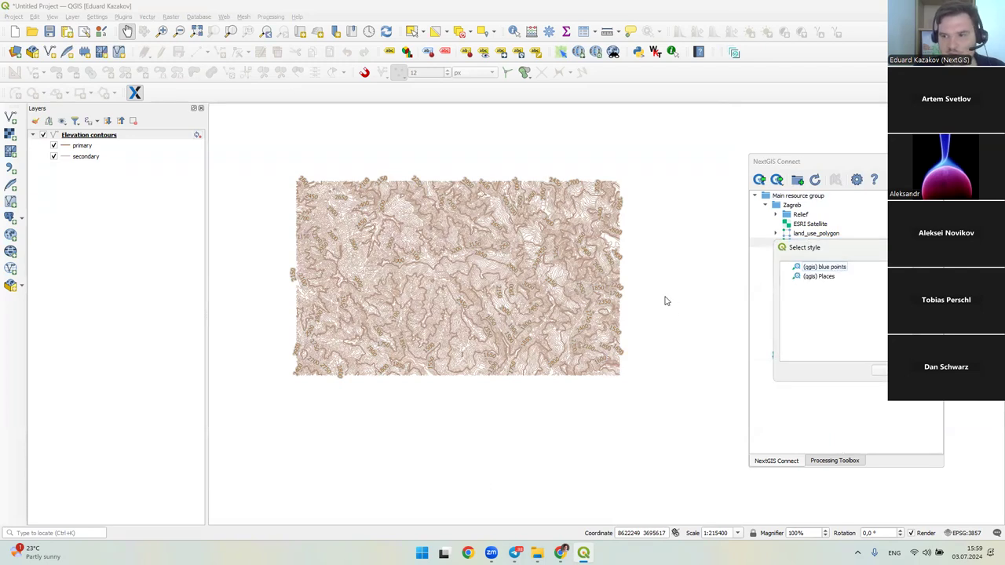
left_click(824, 276)
left_click(880, 369)
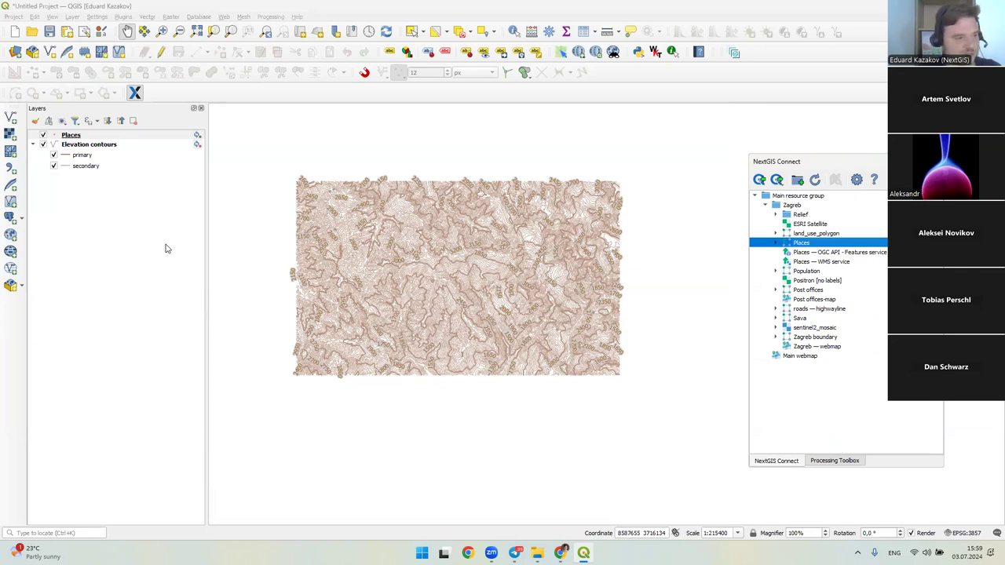
- Expand Places to show its styles, then start a new project discarding changes
left_click(776, 244)
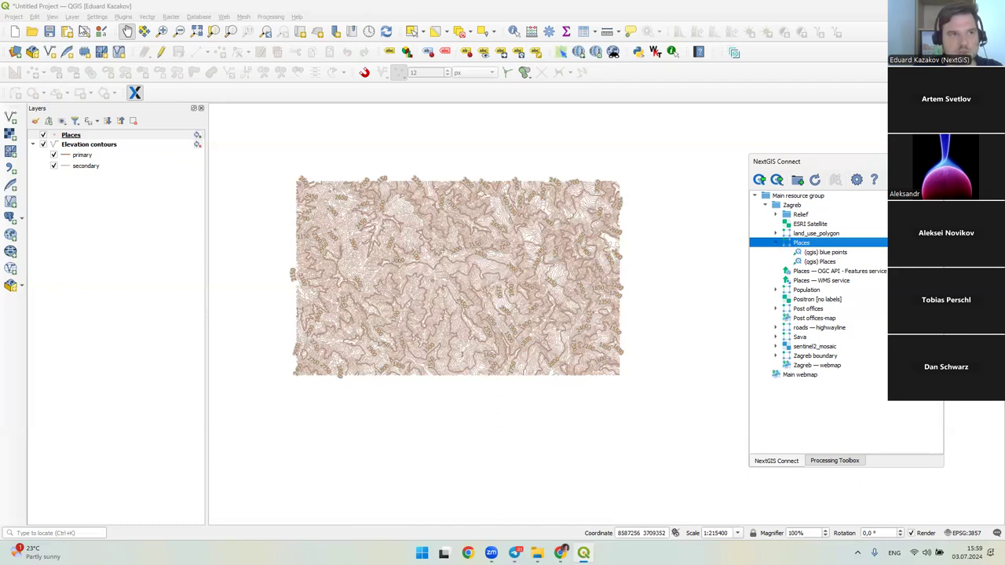
left_click(16, 31)
left_click(503, 286)
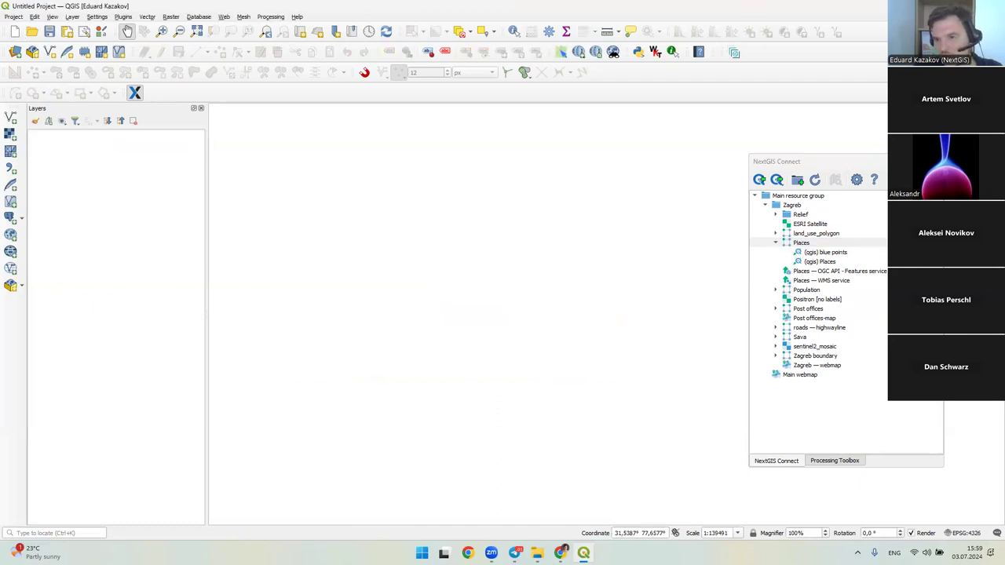
- Drag the NextGIS Connect panel to the window centre and open its settings
left_click_drag(825, 165, 563, 169)
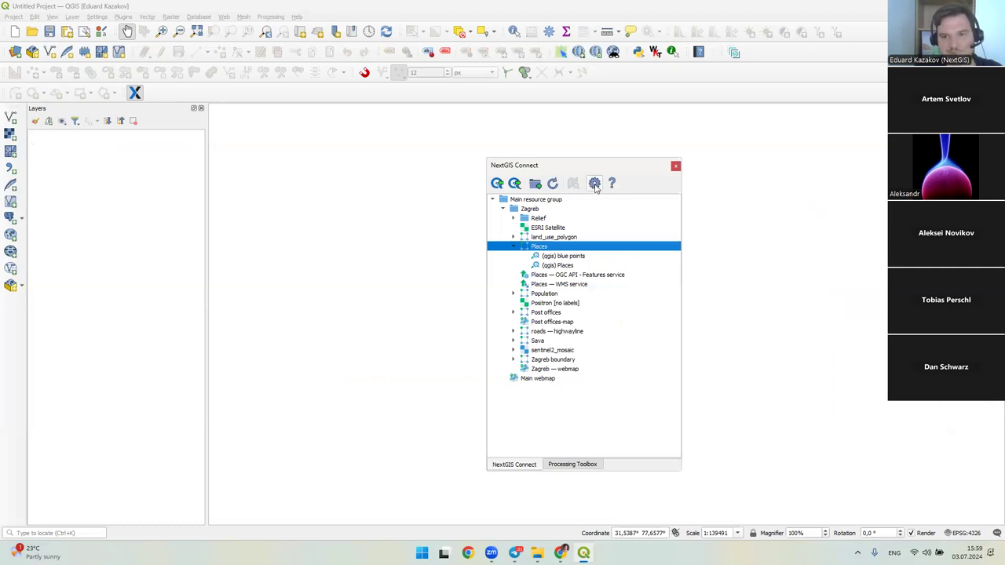
left_click(595, 186)
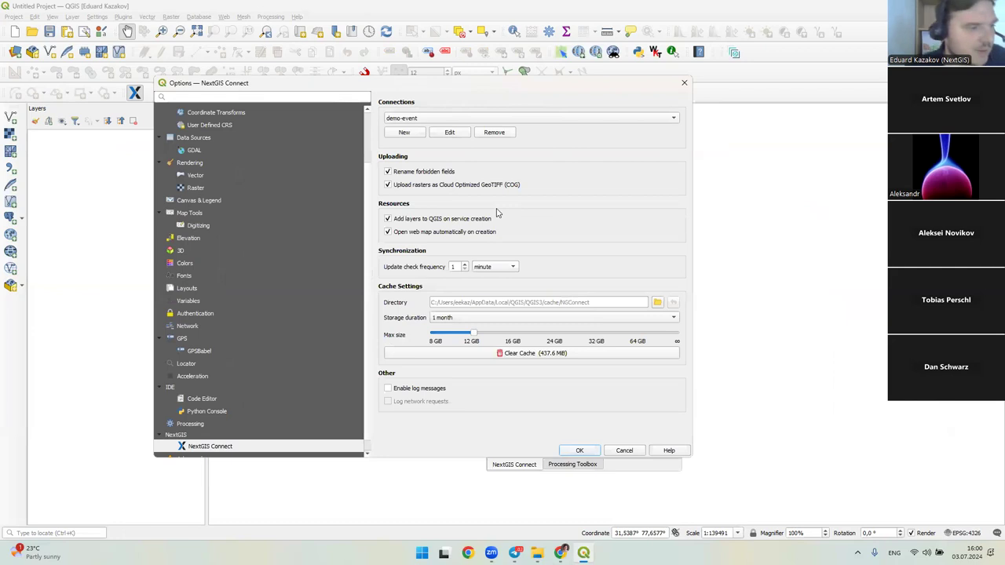
- Switch the connection between demo and demo-event, settle on demo, and open its details
left_click(458, 120)
left_click(430, 108)
left_click(427, 117)
left_click(416, 128)
left_click(427, 122)
left_click(436, 110)
left_click(454, 131)
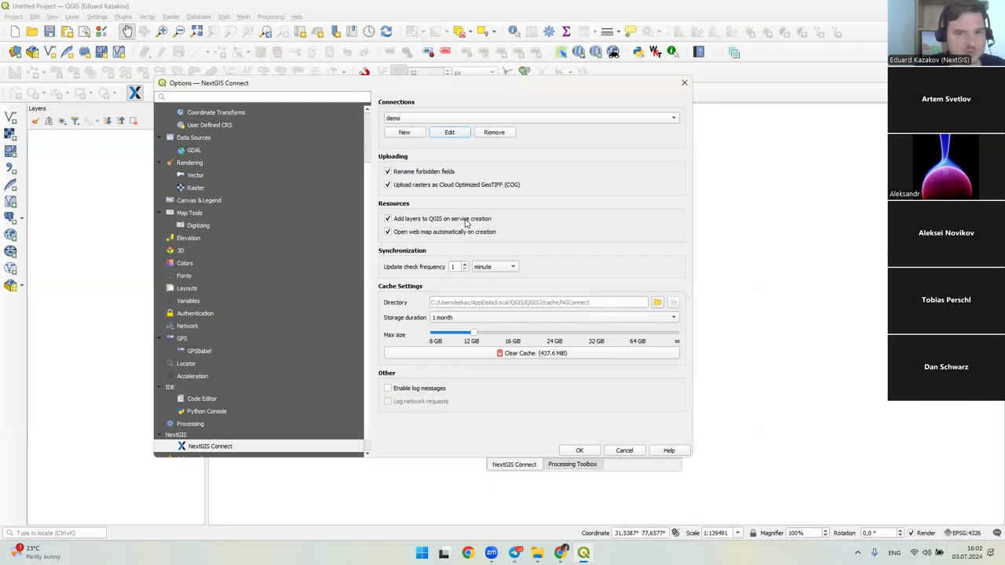
- Untick 'Add layers to QGIS on service creation' and 'Open web map automatically on creation'
left_click(452, 222)
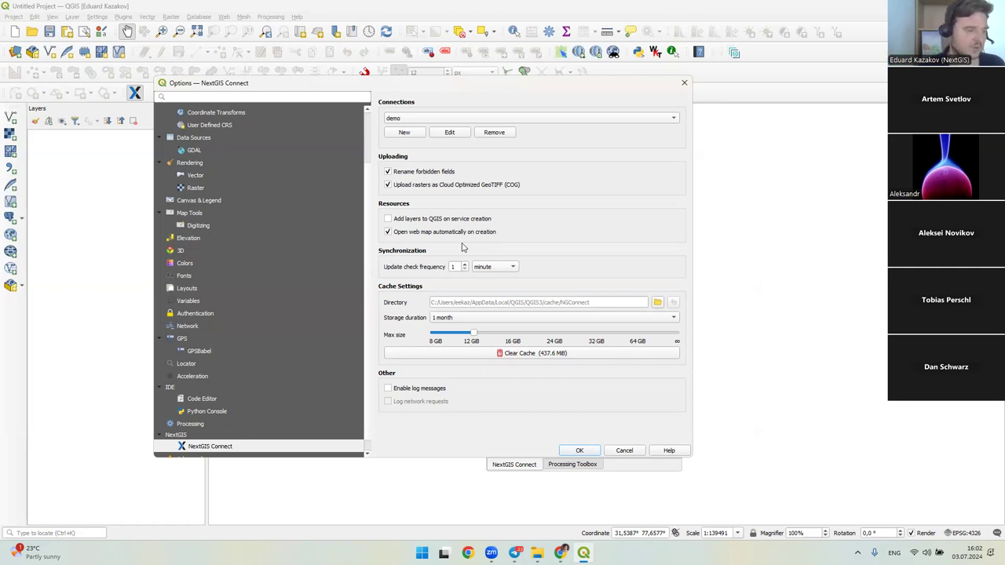
left_click(439, 232)
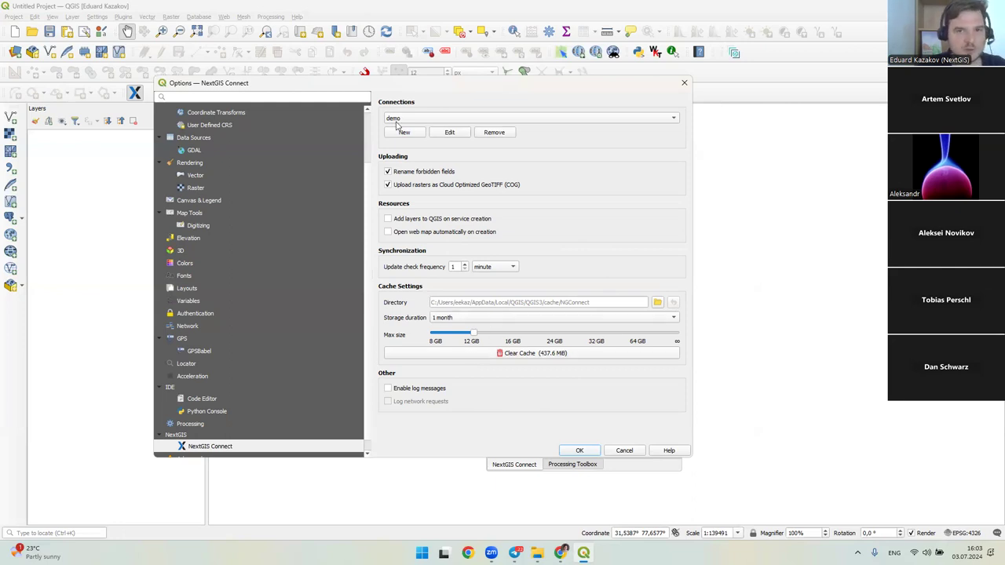
left_click_drag(413, 87, 445, 91)
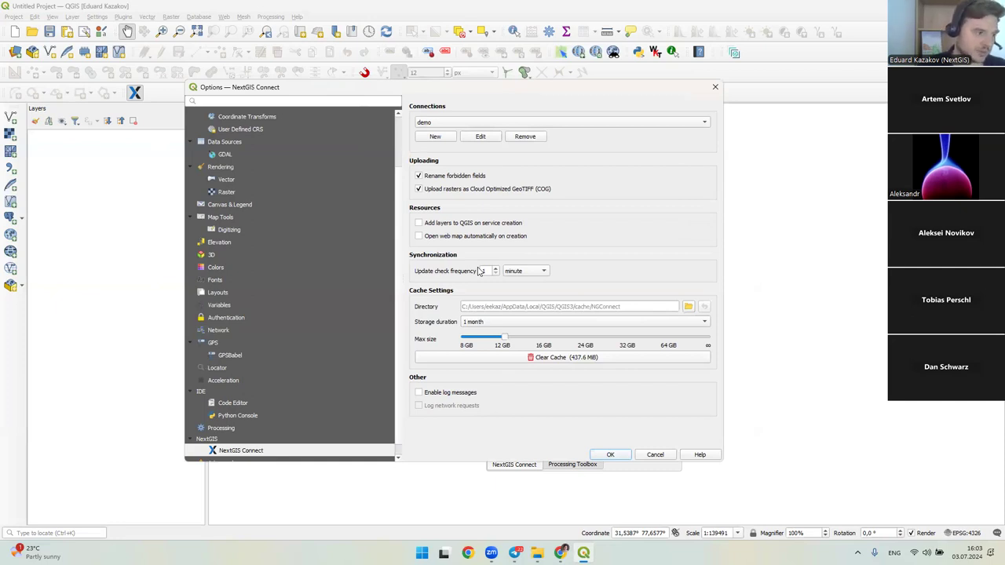
- Keep the update check at 1 minute and cache storage at 1 month, adjusting max size
double_click(483, 271)
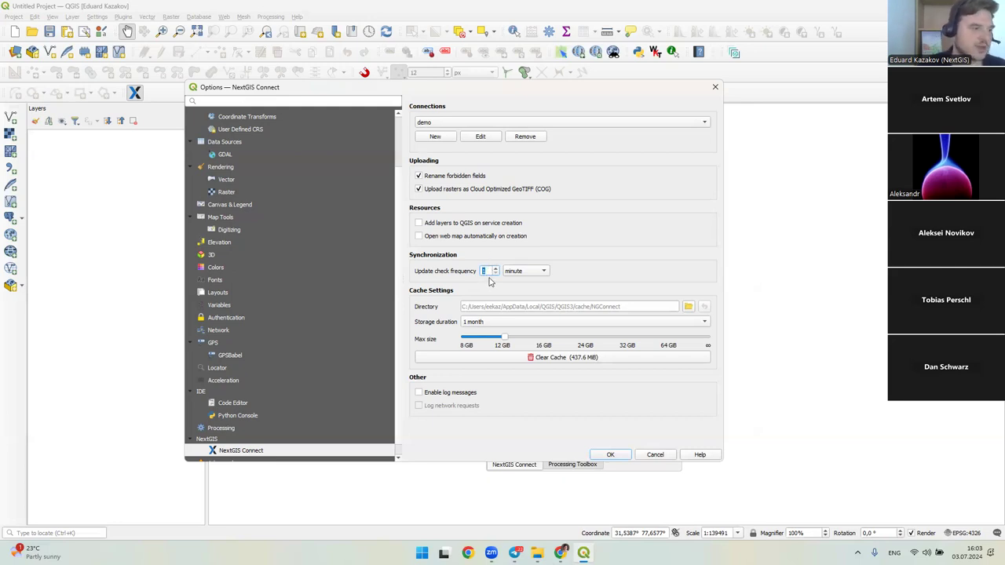
left_click(487, 271)
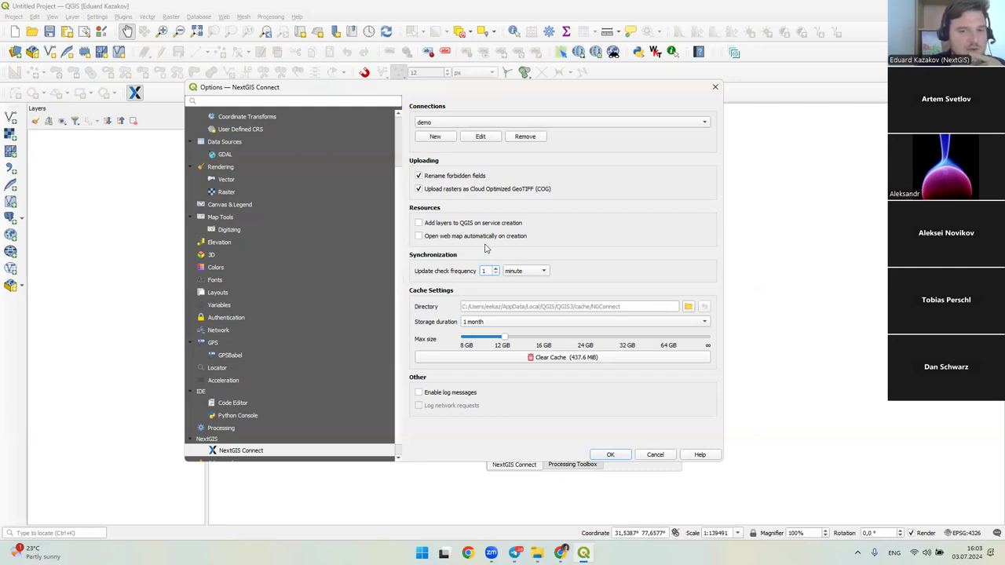
left_click(508, 272)
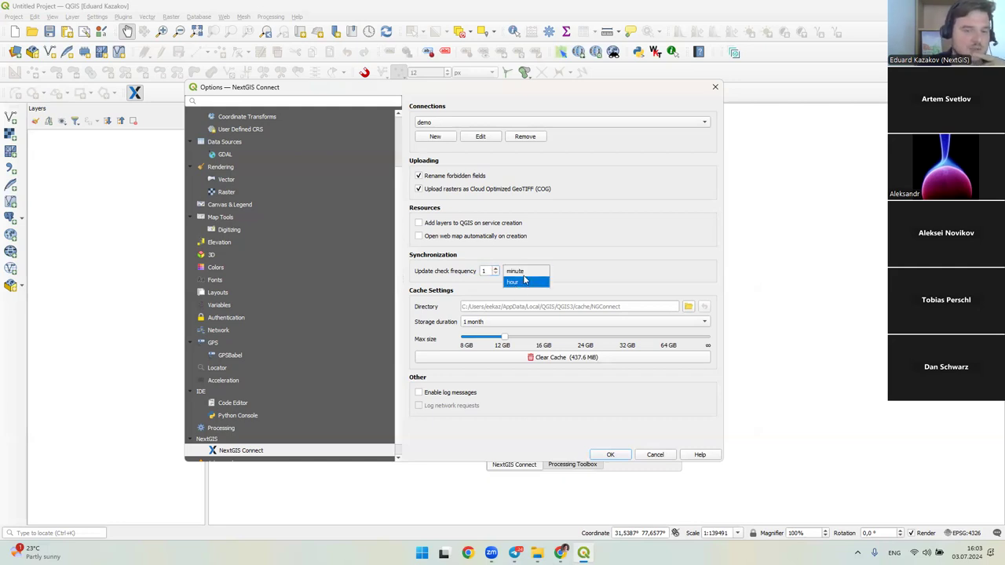
left_click(532, 252)
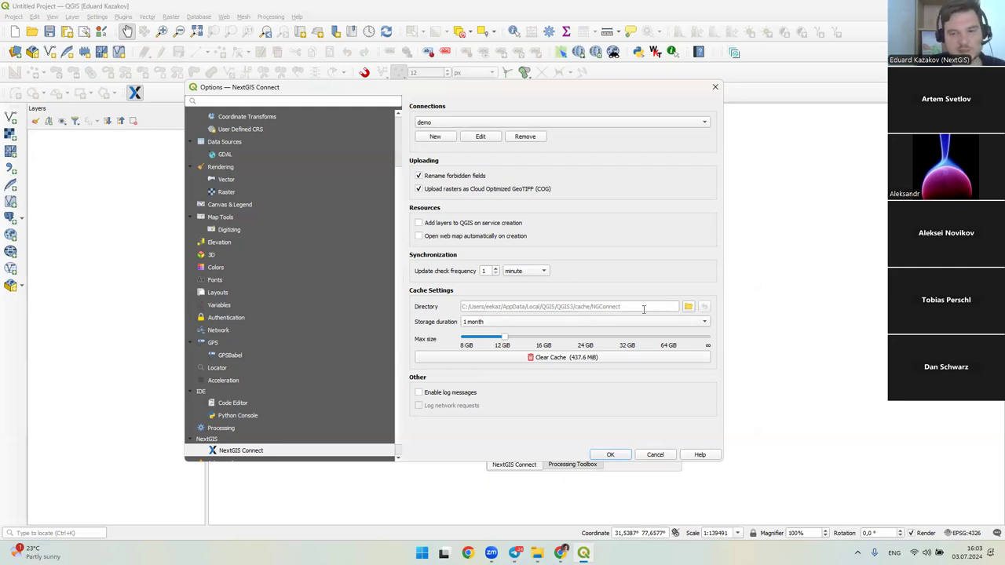
left_click(502, 321)
left_click(503, 322)
left_click_drag(507, 339, 498, 339)
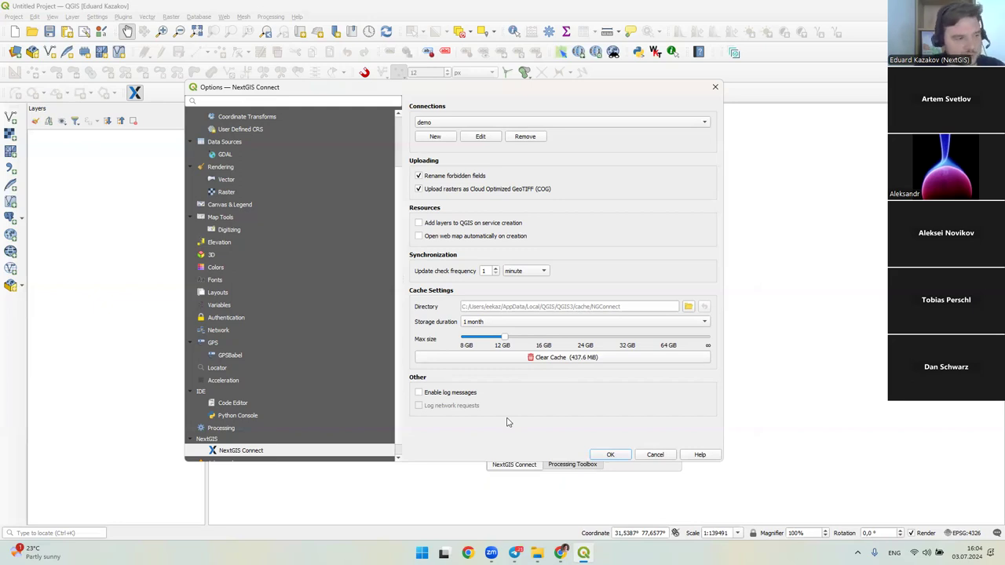
- Try enabling log messages and network request logging, turn logging off, and save the options
left_click(450, 400)
left_click(451, 405)
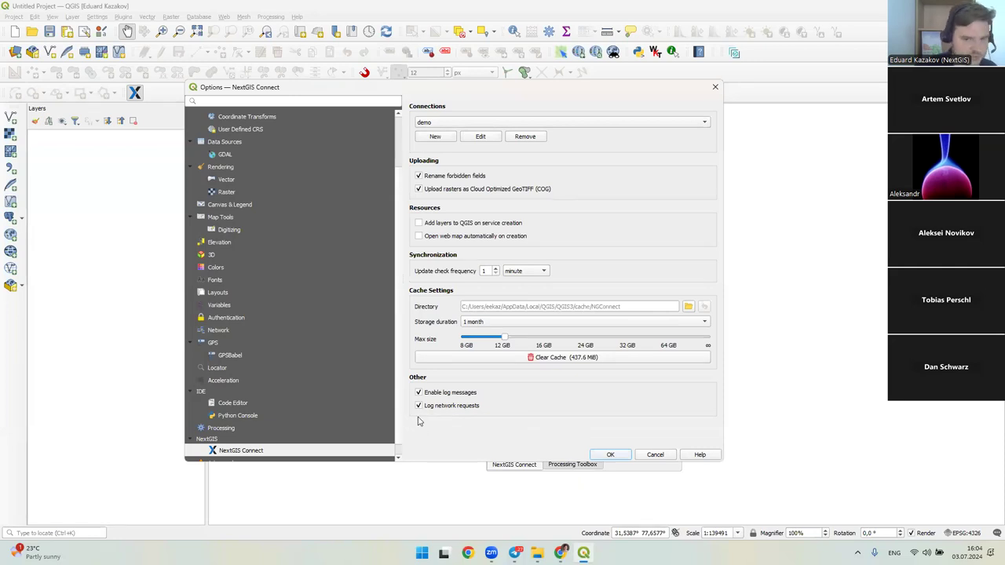
left_click(428, 393)
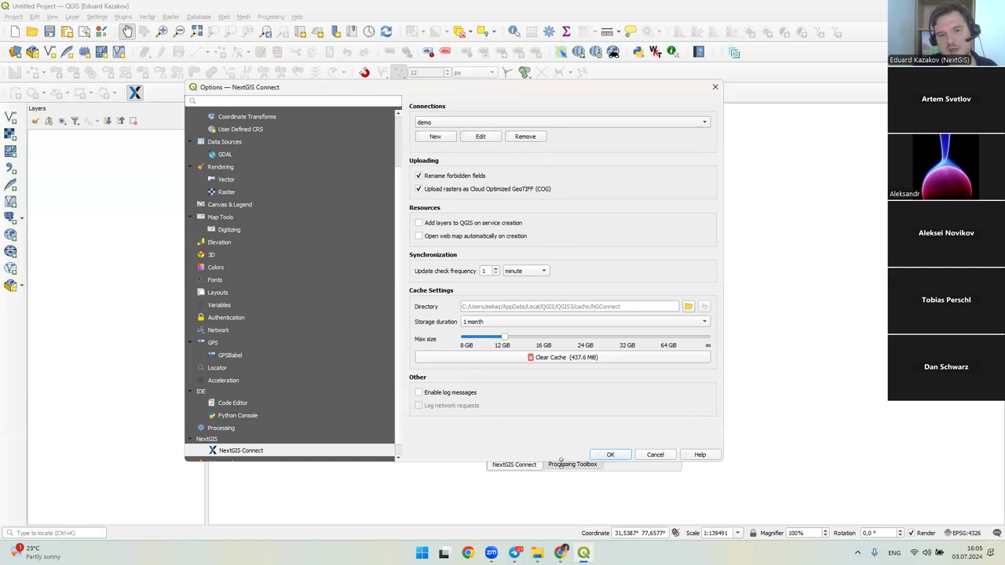
left_click(595, 454)
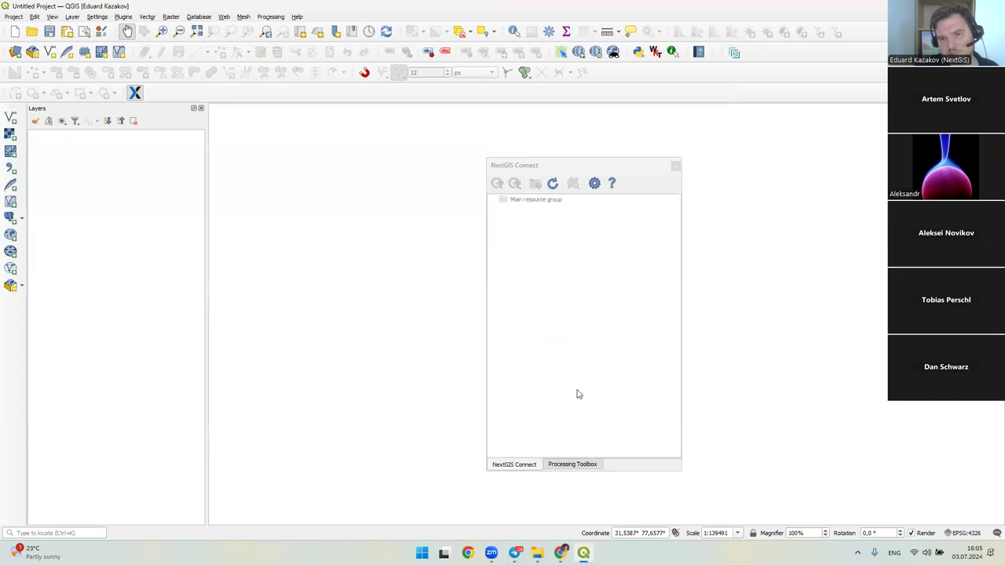
- Expand the NextGIS Frontend apps folder and bring up the basemaps webmap's context menu
left_click(498, 247)
left_click(500, 248)
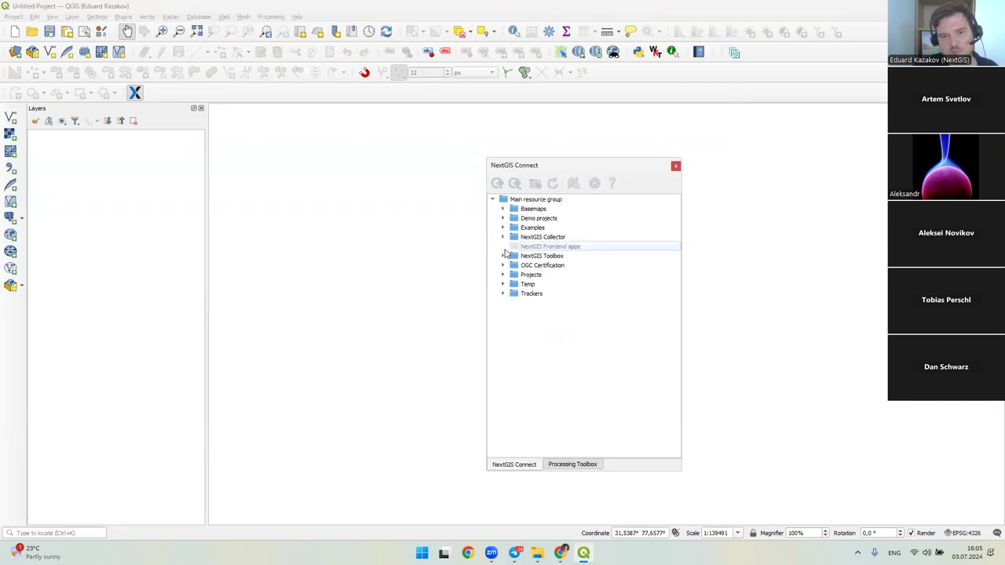
right_click(523, 292)
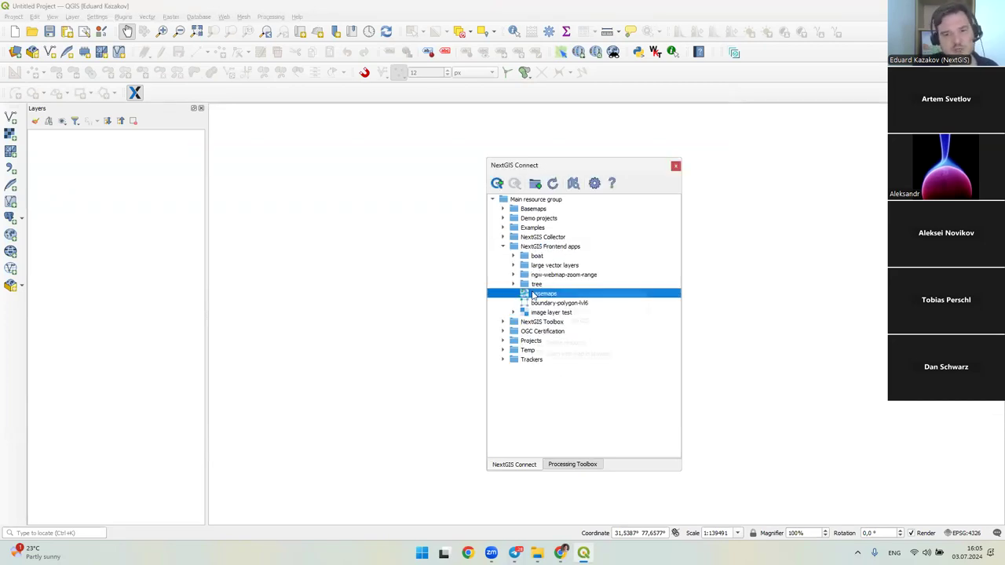
left_click(536, 292)
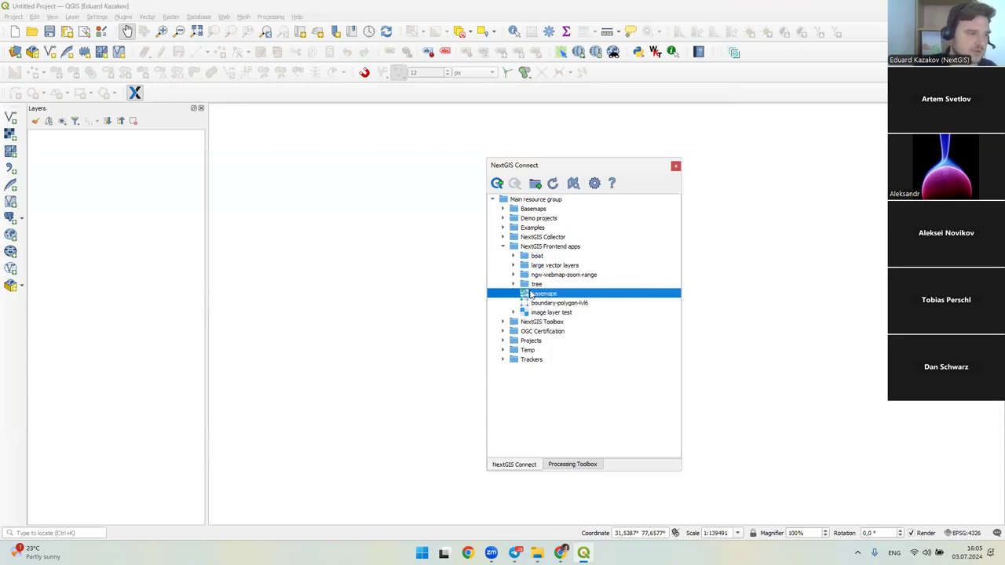
right_click(534, 296)
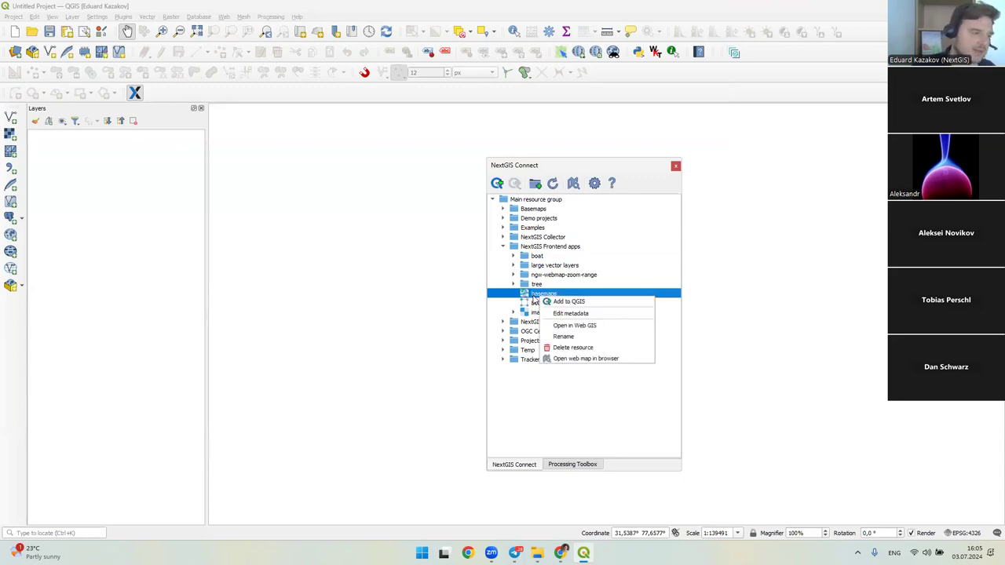